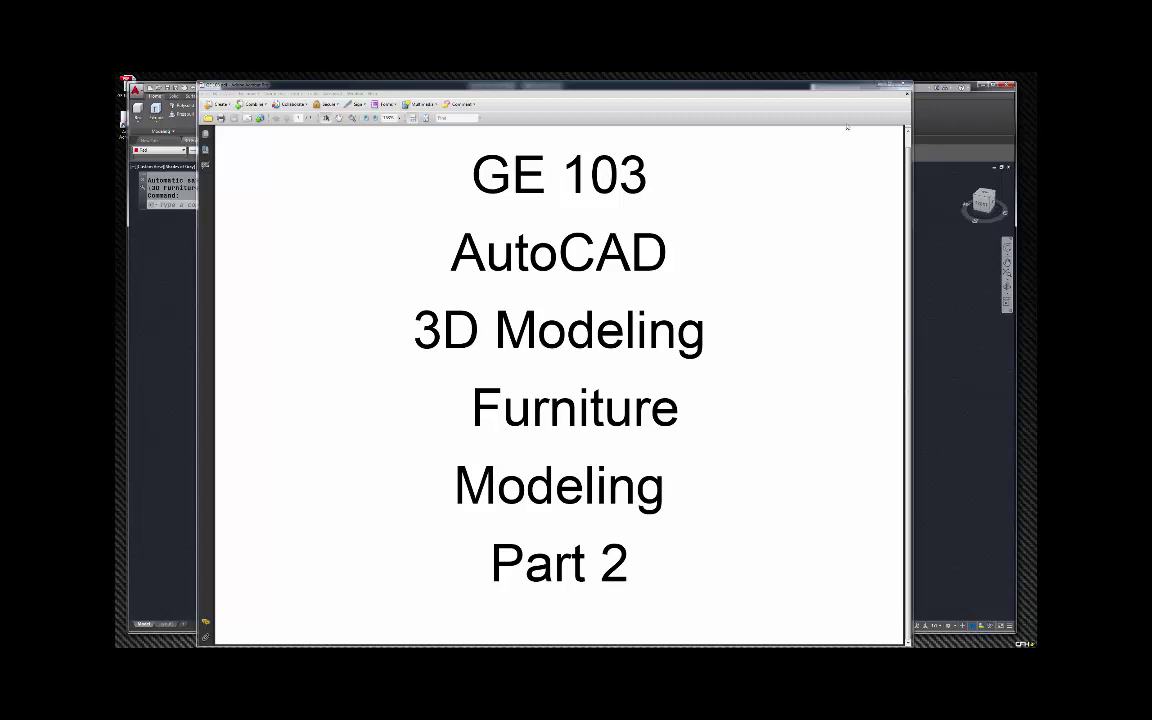
Browse the table dimensions image results and open the Farm Table Dimensions picture.
{"action": "left_click", "coordinate": [905, 84]}
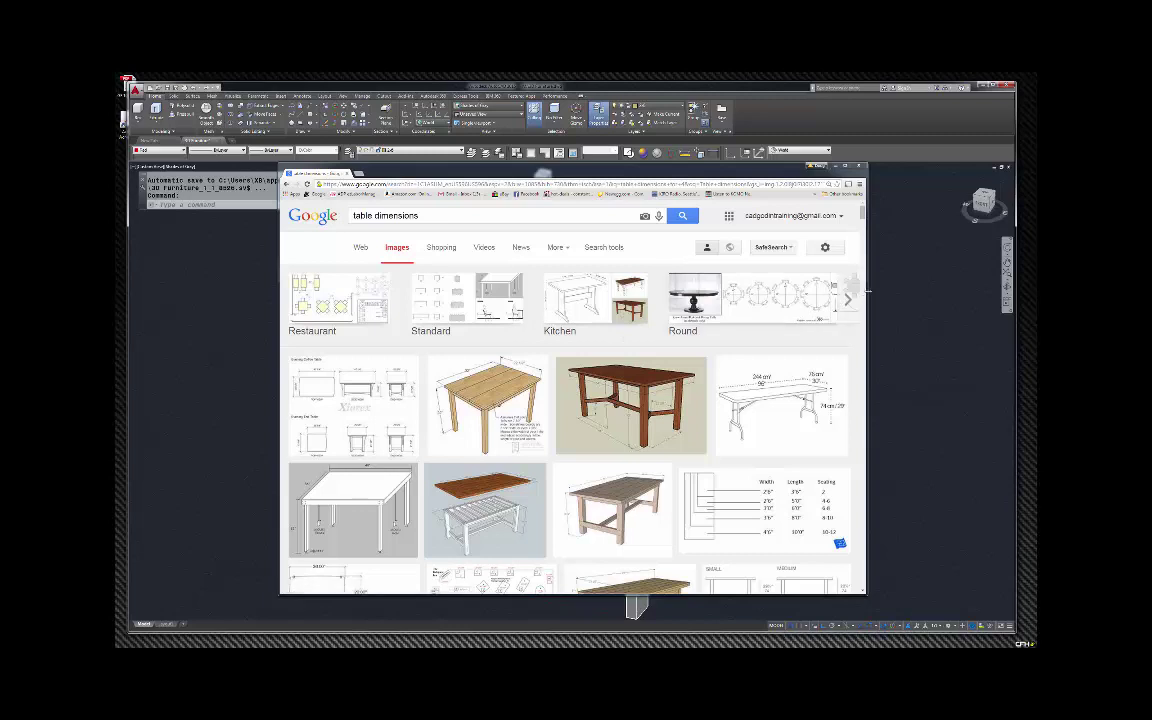
{"action": "left_click_drag", "start_coordinate": [868, 291], "coordinate": [955, 292]}
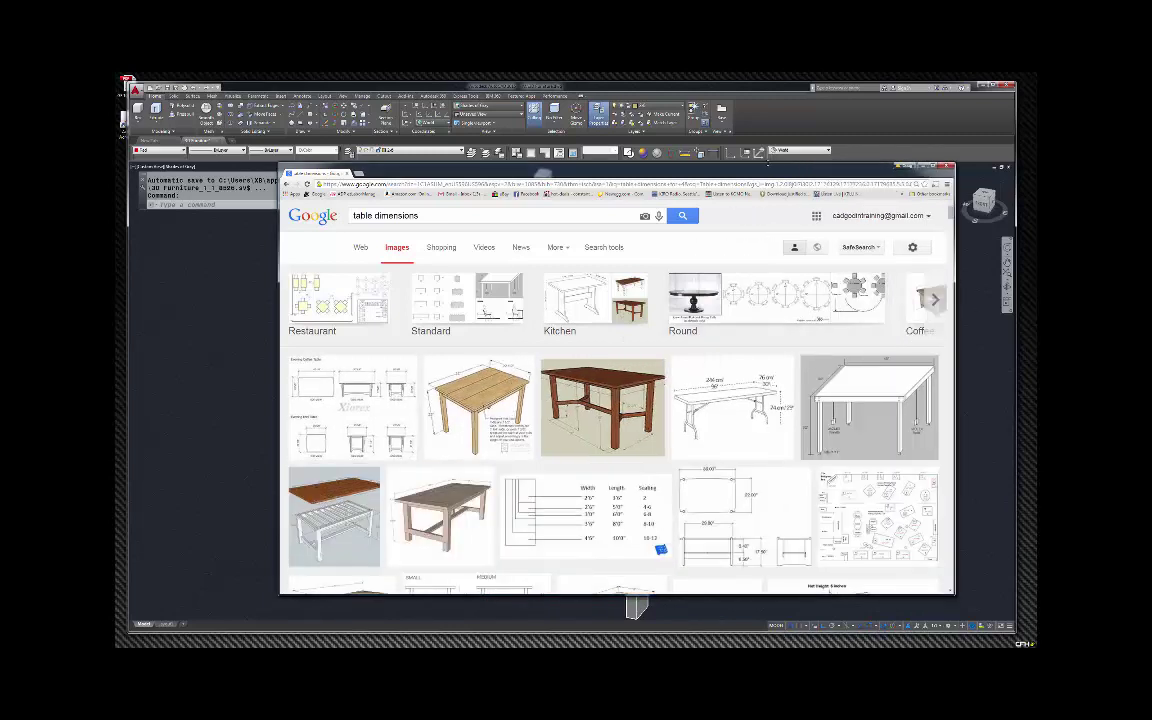
{"action": "left_click_drag", "start_coordinate": [765, 169], "coordinate": [696, 151]}
{"action": "scroll", "coordinate": [599, 341], "scroll_direction": "down", "scroll_amount": 1}
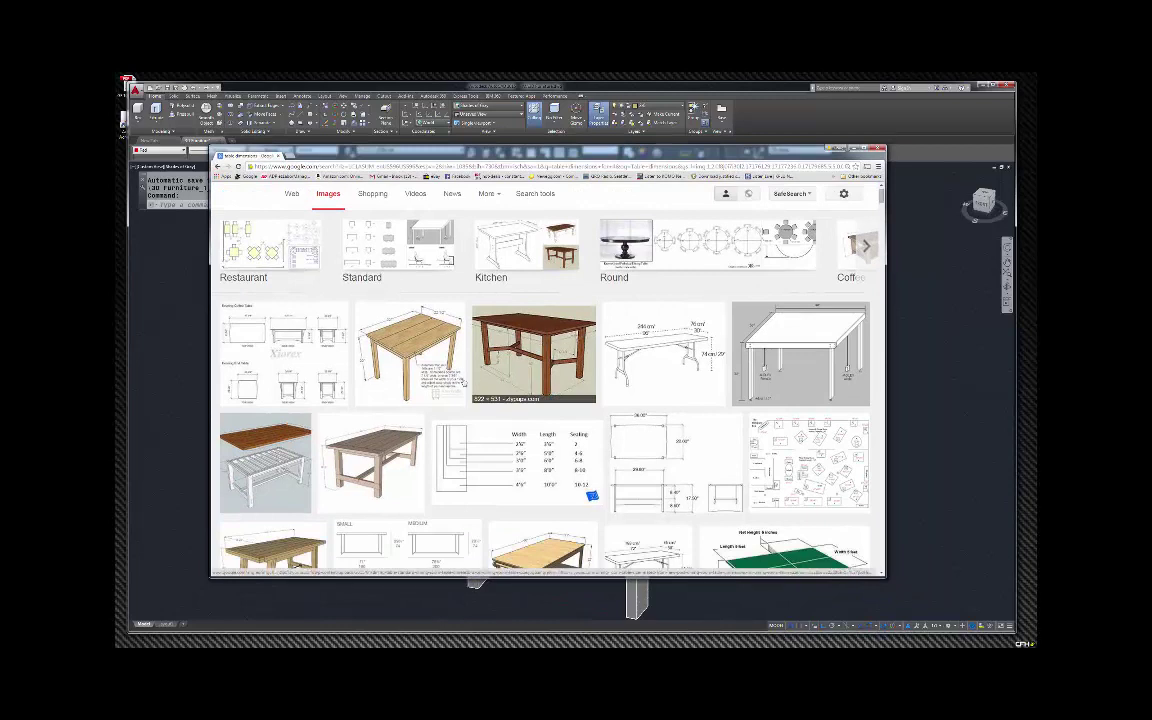
{"action": "scroll", "coordinate": [349, 412], "scroll_direction": "down", "scroll_amount": 2}
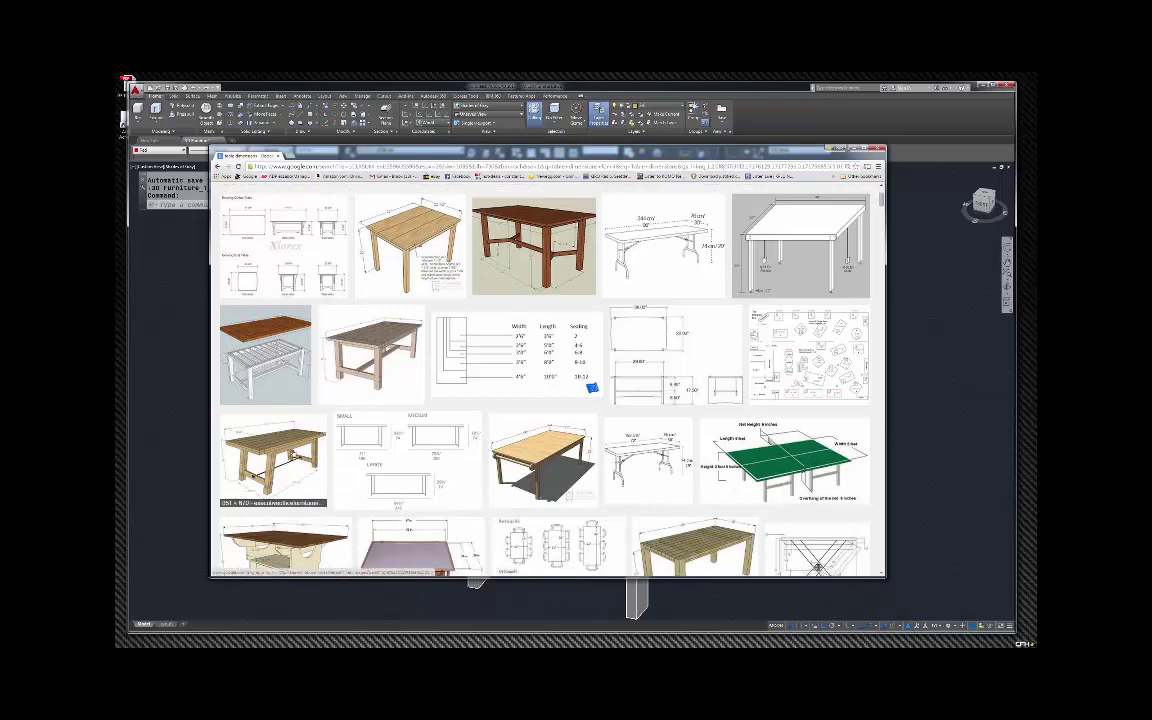
{"action": "scroll", "coordinate": [297, 435], "scroll_direction": "down", "scroll_amount": 3}
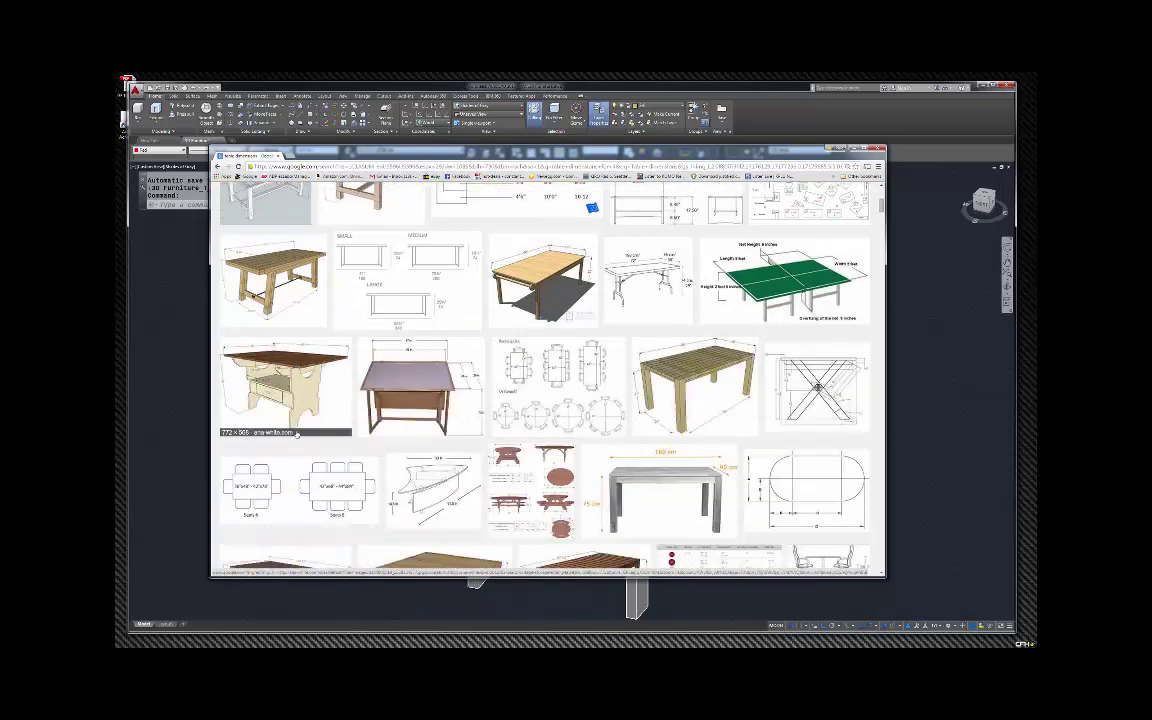
{"action": "scroll", "coordinate": [297, 432], "scroll_direction": "up", "scroll_amount": 2}
{"action": "left_click", "coordinate": [260, 316]}
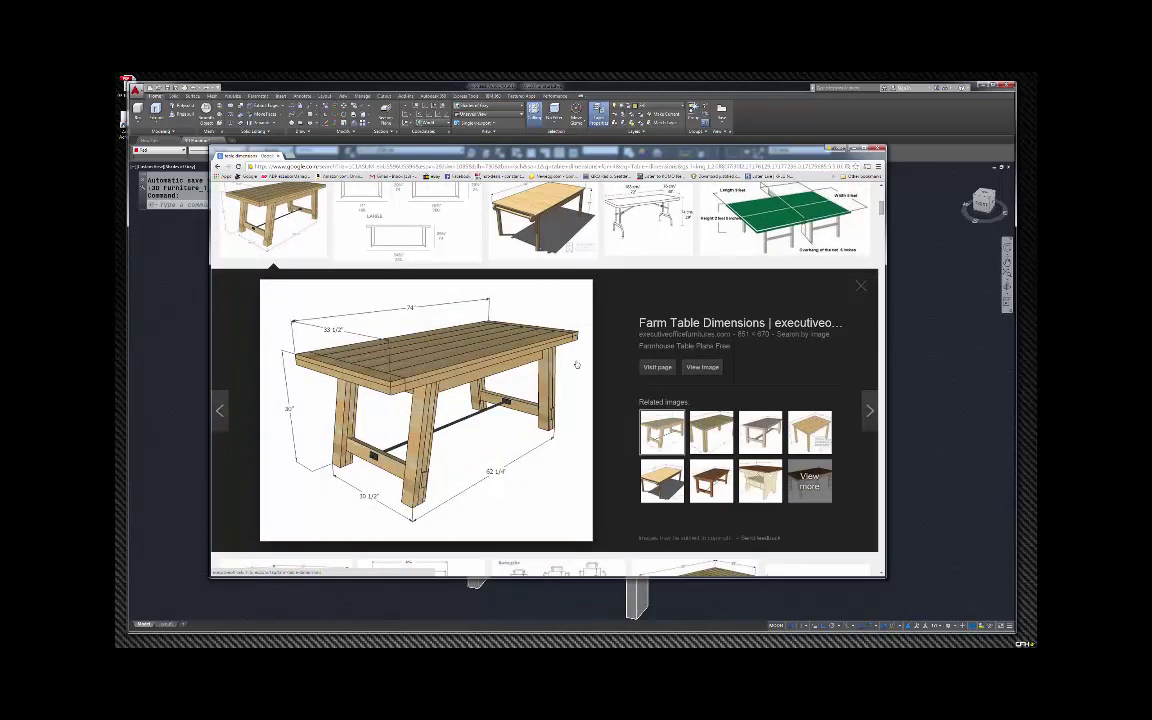
Resize and reposition the browser window over the drawing so the farm table picture's dimensions are readable.
{"action": "left_click_drag", "start_coordinate": [884, 299], "coordinate": [637, 300]}
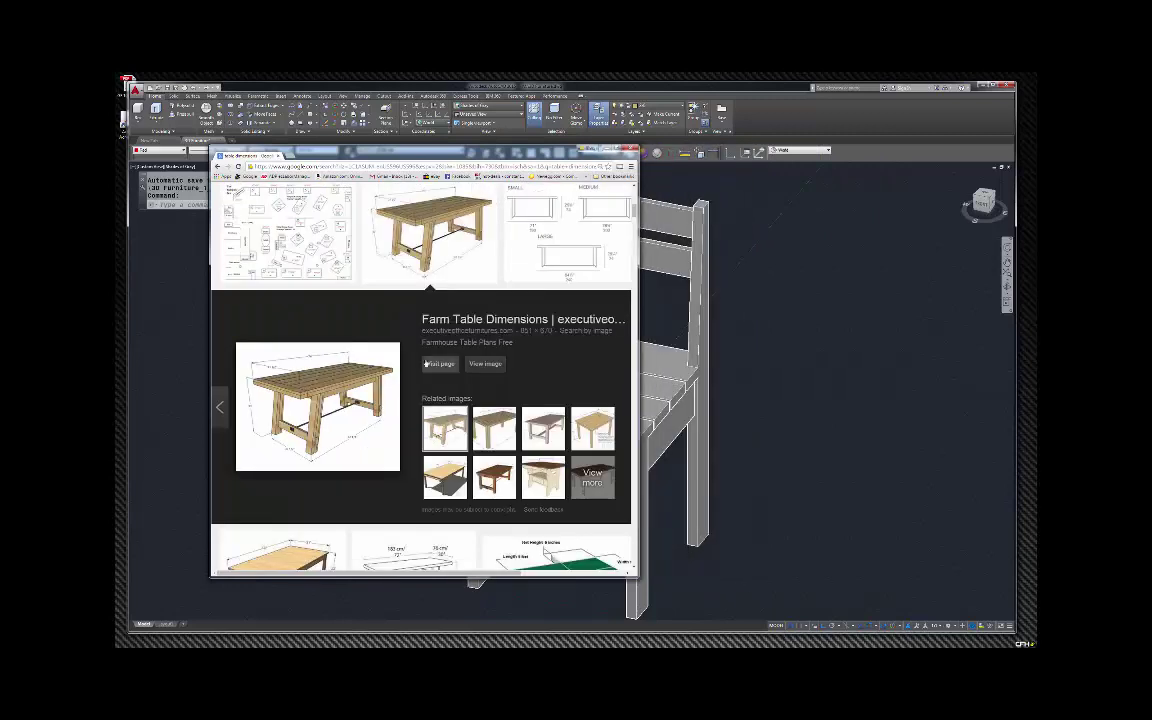
{"action": "scroll", "coordinate": [400, 330], "scroll_direction": "down", "scroll_amount": 2}
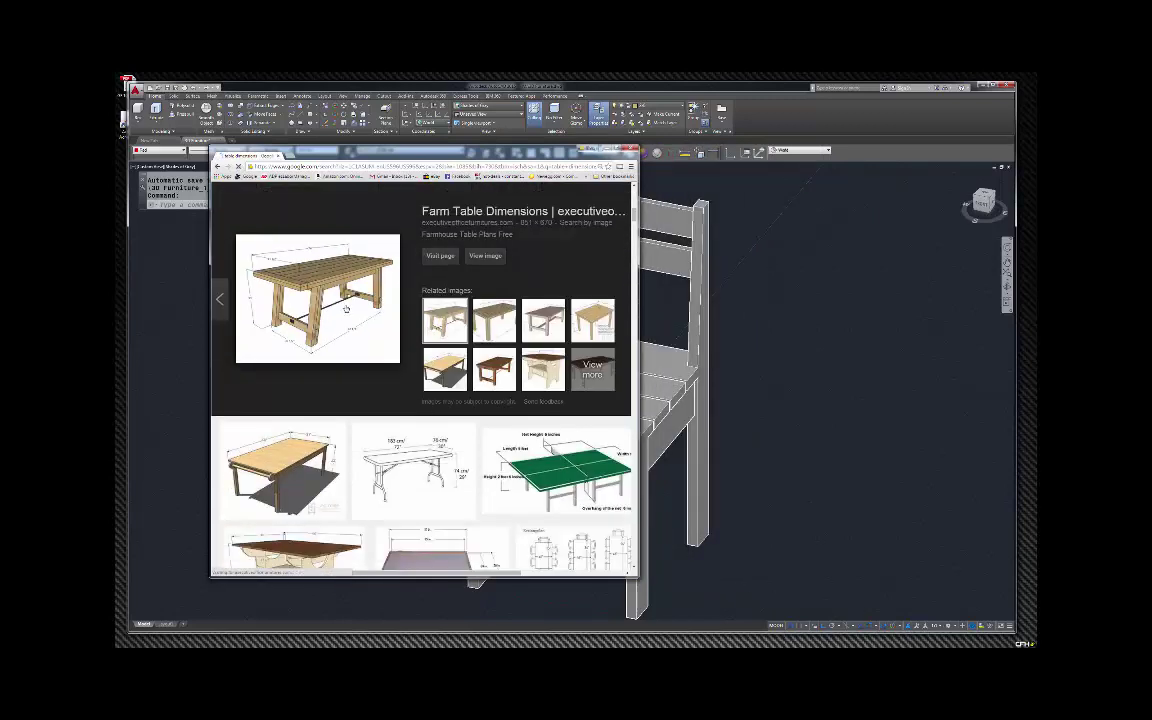
{"action": "scroll", "coordinate": [338, 308], "scroll_direction": "up", "scroll_amount": 2}
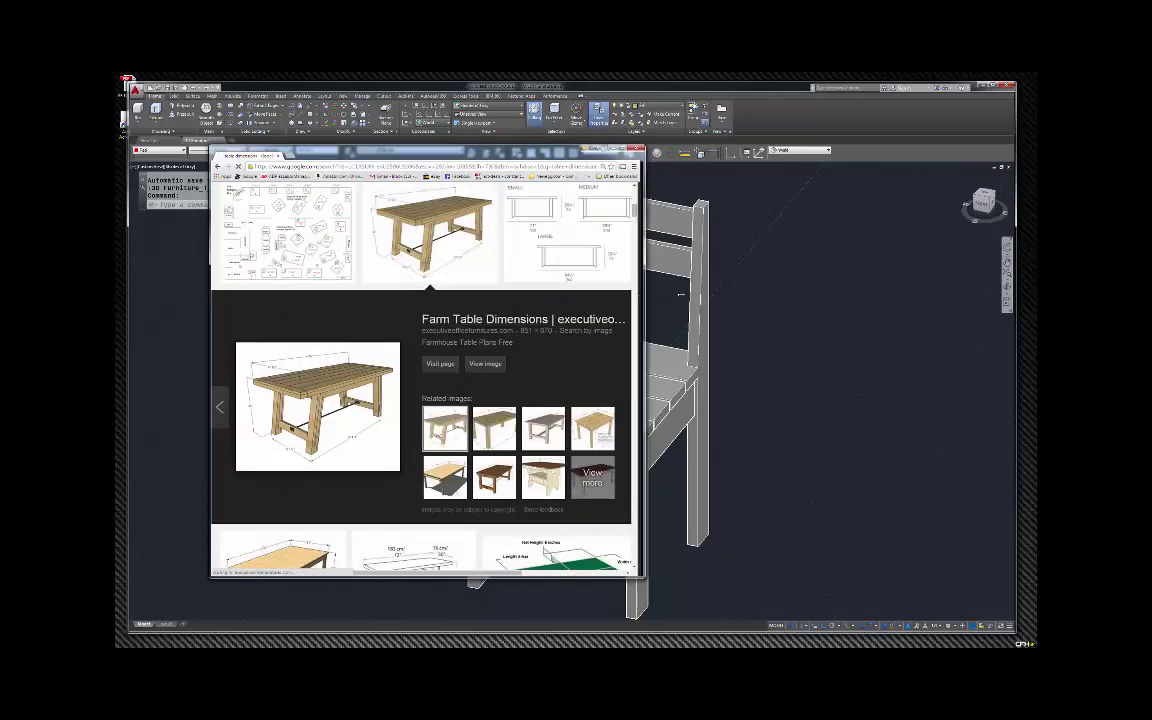
{"action": "left_click_drag", "start_coordinate": [640, 296], "coordinate": [855, 297]}
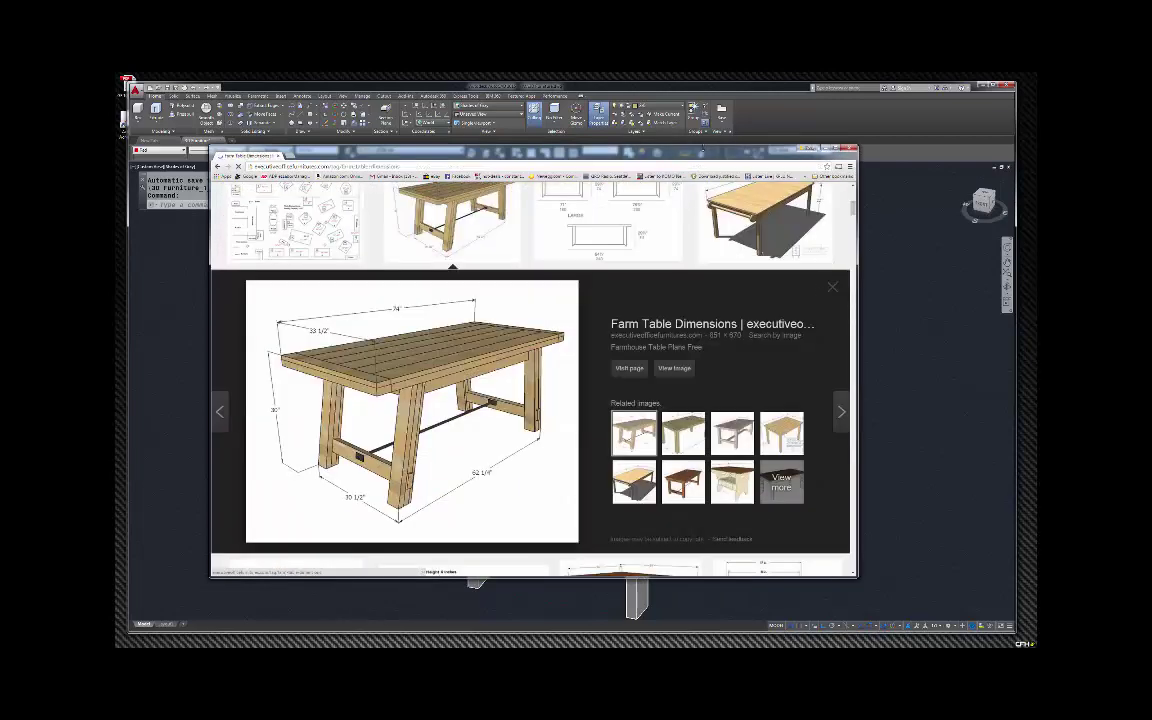
{"action": "left_click_drag", "start_coordinate": [640, 155], "coordinate": [1015, 155]}
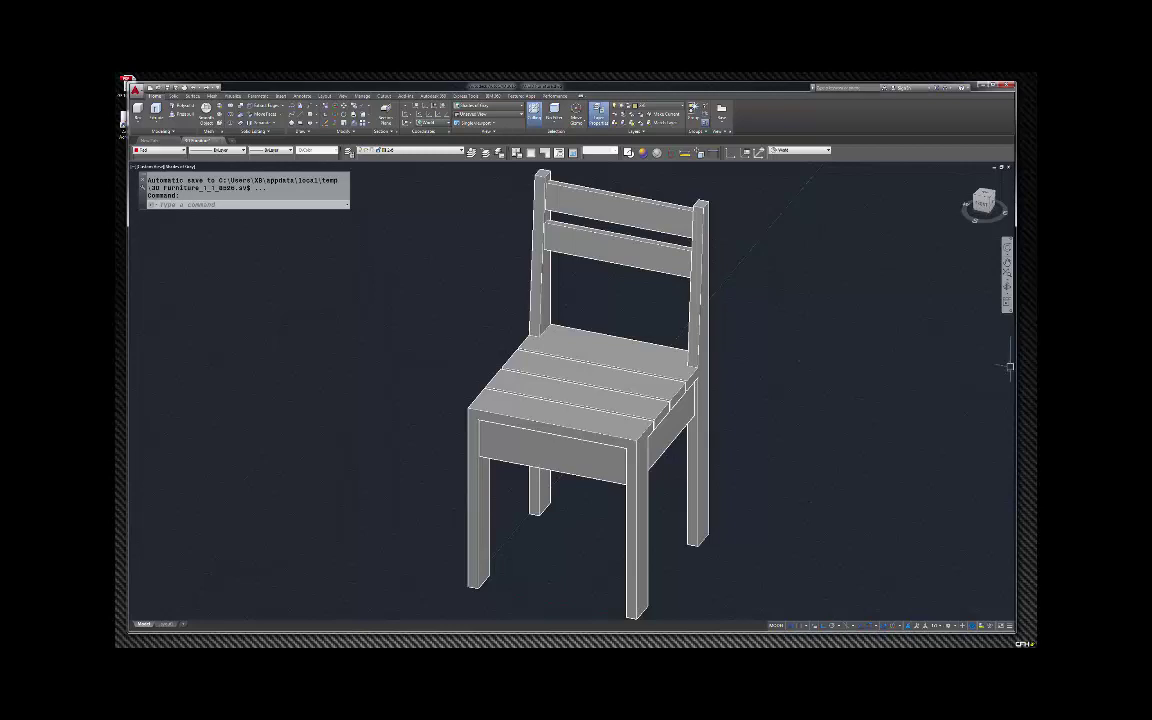
{"action": "left_click_drag", "start_coordinate": [1151, 98], "coordinate": [869, 139]}
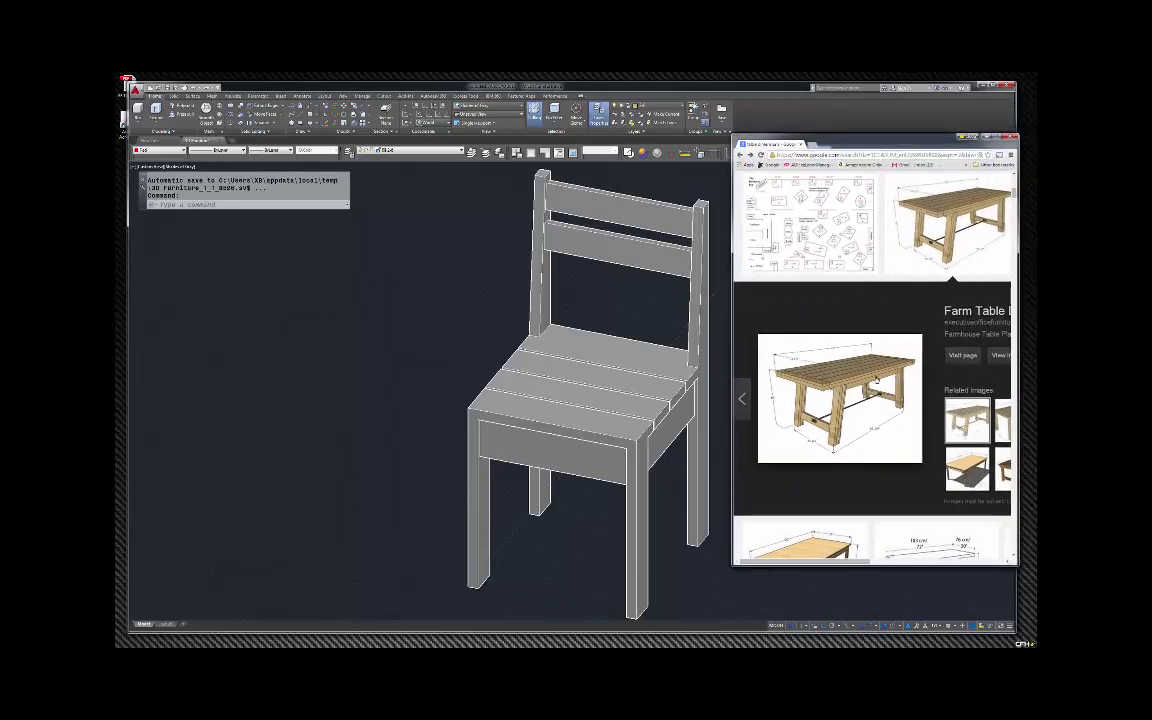
{"action": "scroll", "coordinate": [800, 367], "scroll_direction": "up", "scroll_amount": 2}
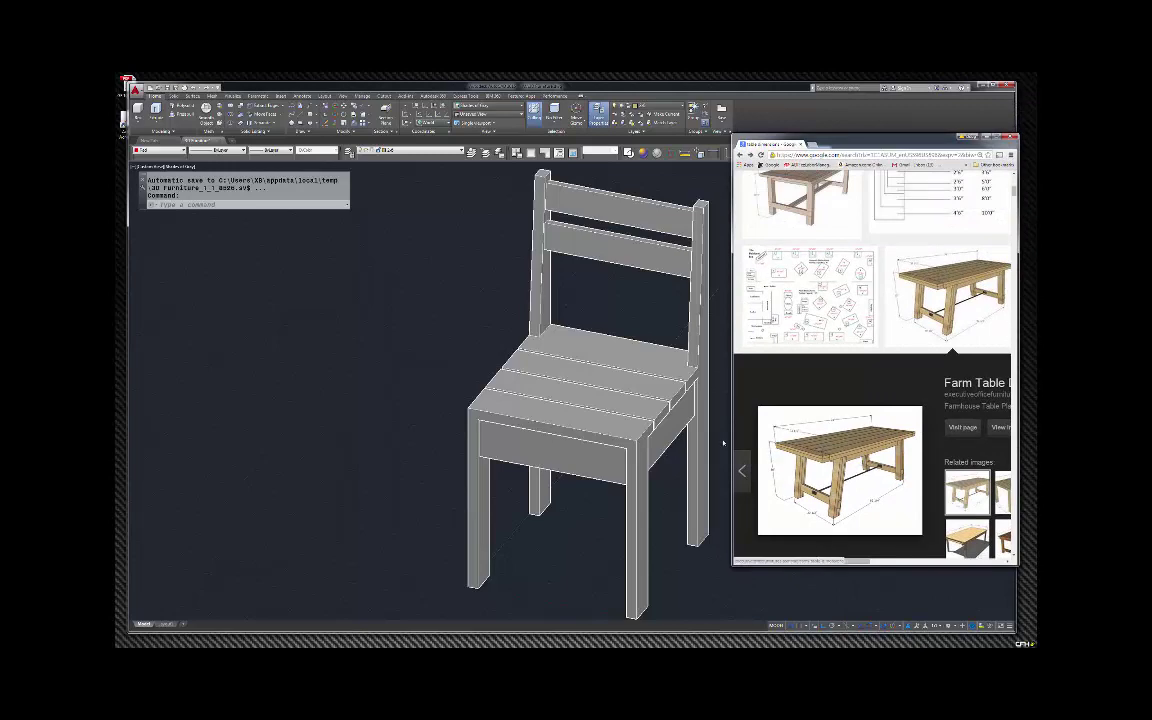
{"action": "left_click_drag", "start_coordinate": [731, 432], "coordinate": [304, 406]}
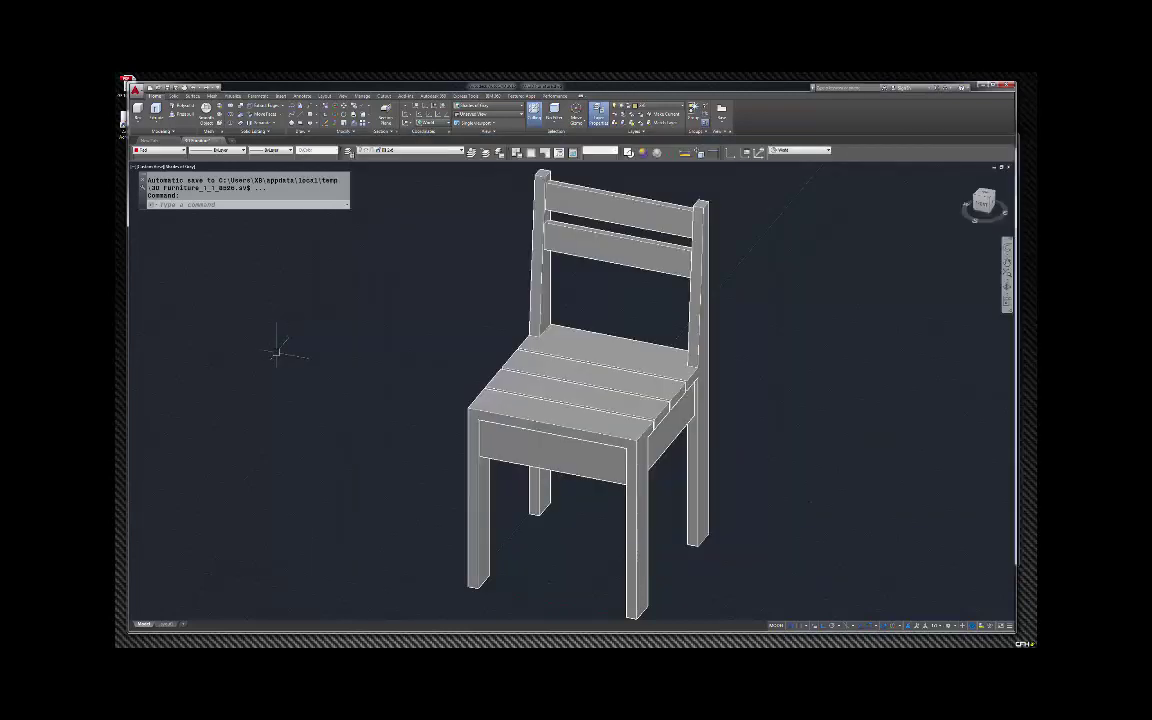
Switch to AutoCAD and create the tabletop as a box in the empty space beyond the chair, 33.5 long, 74 wide and 1.5 high.
{"action": "scroll", "coordinate": [275, 347], "scroll_direction": "down", "scroll_amount": 5}
{"action": "scroll", "coordinate": [386, 347], "scroll_direction": "up", "scroll_amount": 1}
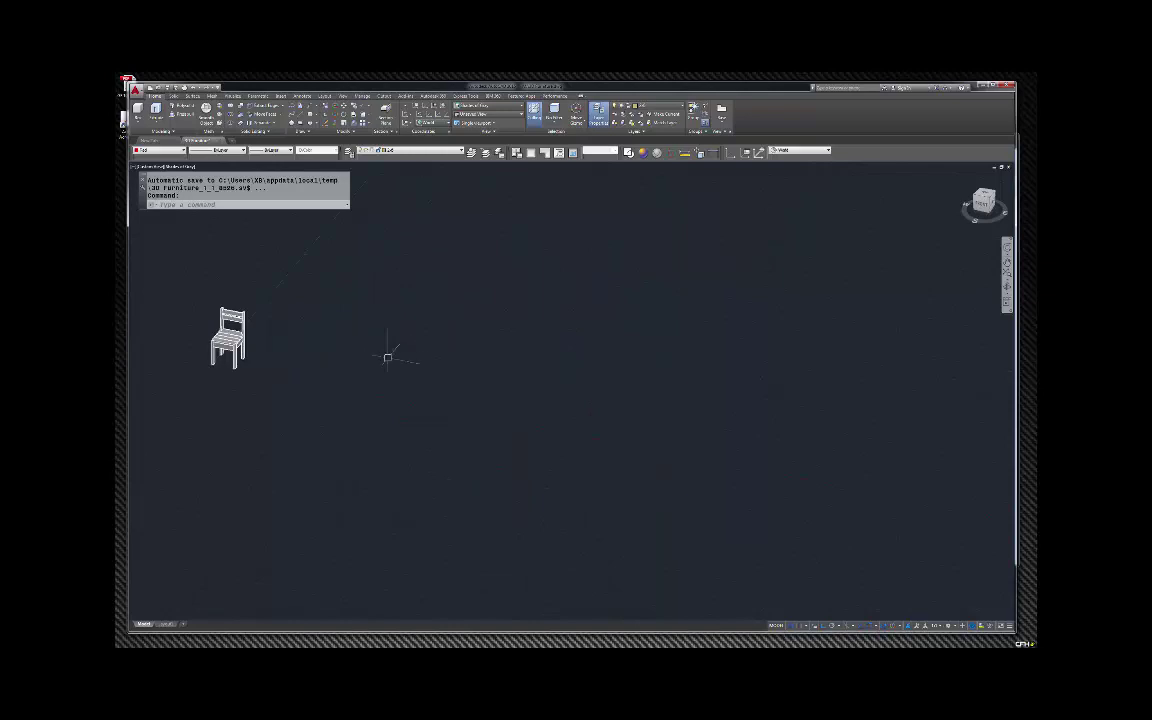
{"action": "key", "text": "Escape"}
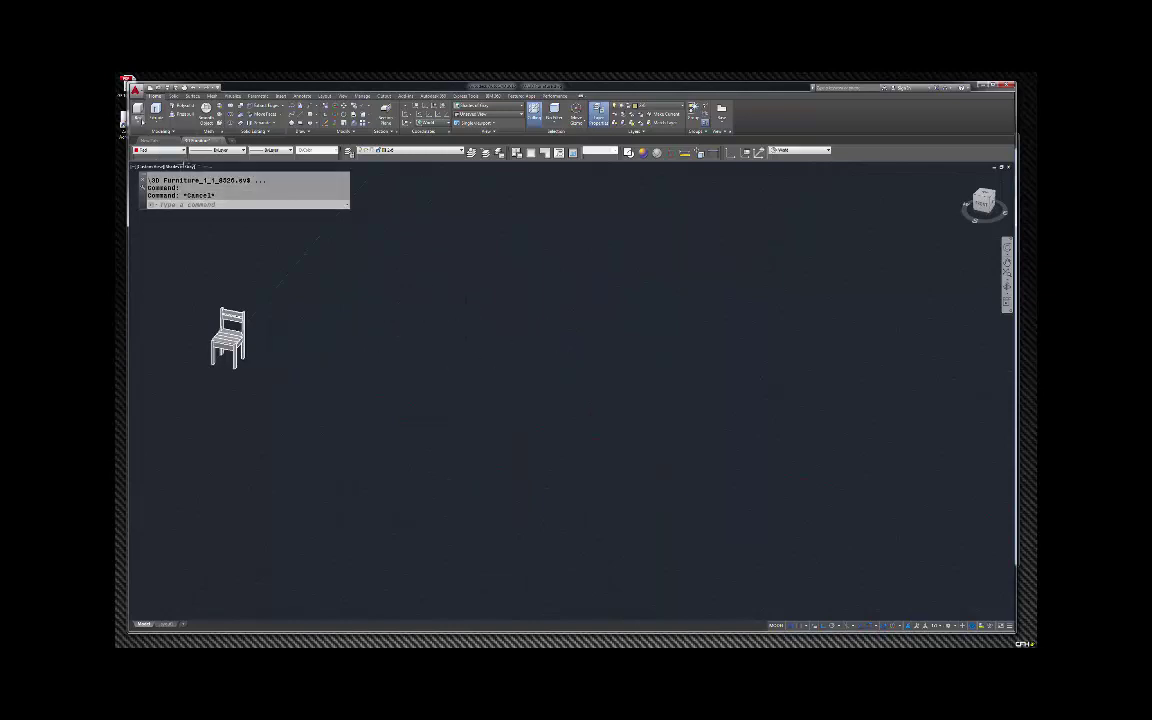
{"action": "left_click", "coordinate": [138, 112]}
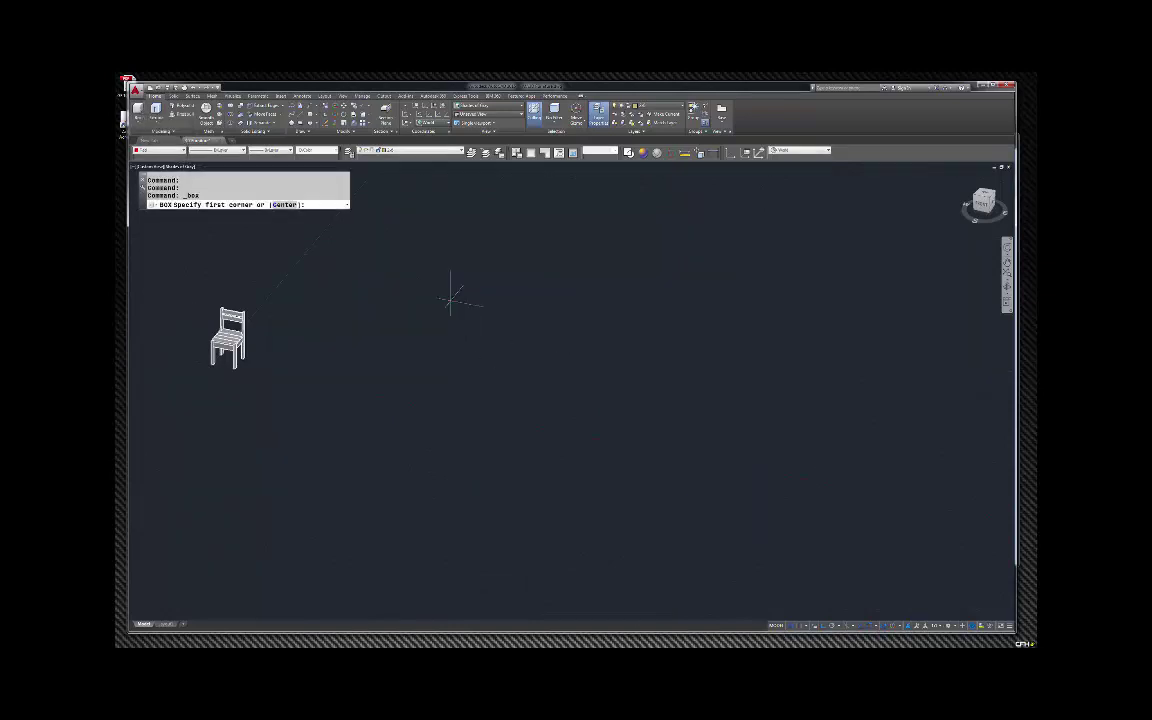
{"action": "left_click", "coordinate": [485, 383]}
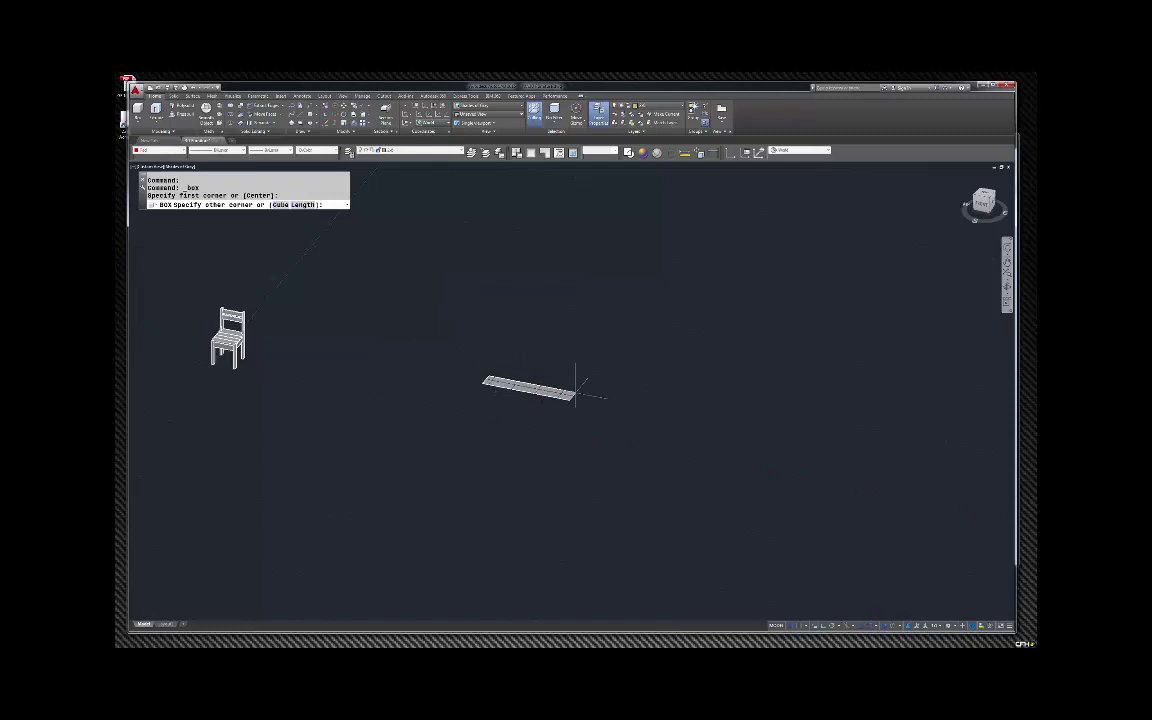
{"action": "type", "text": "l"}
{"action": "key", "text": "Return"}
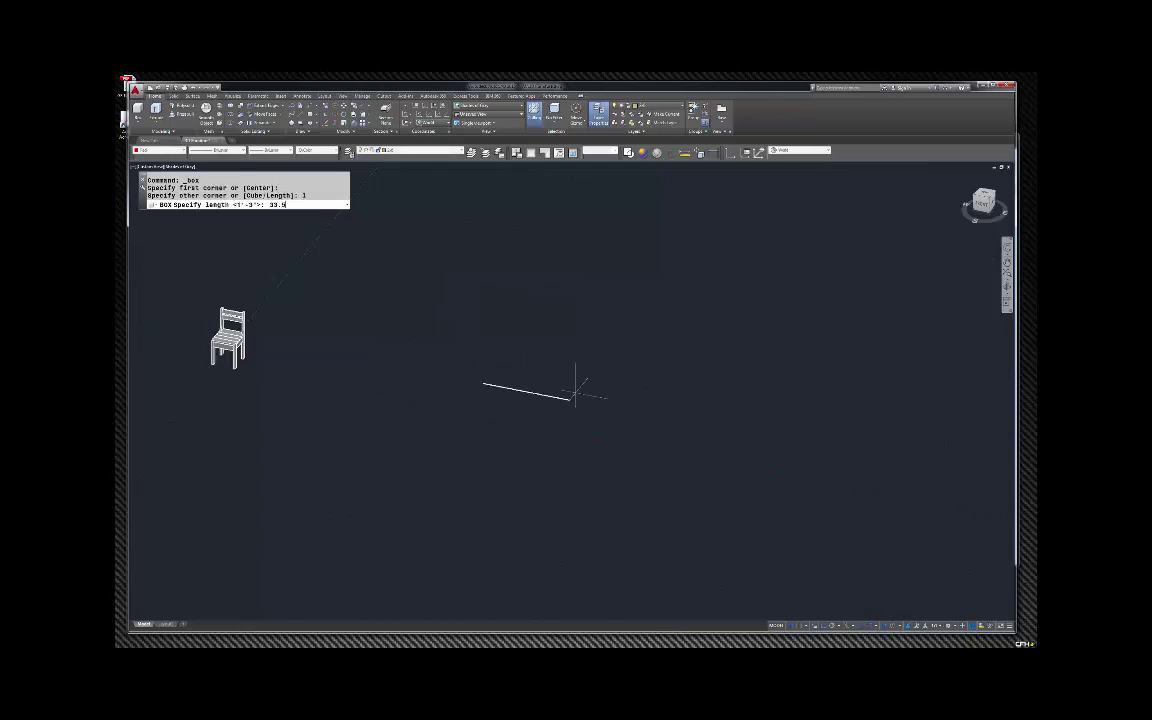
{"action": "key", "text": "Return"}
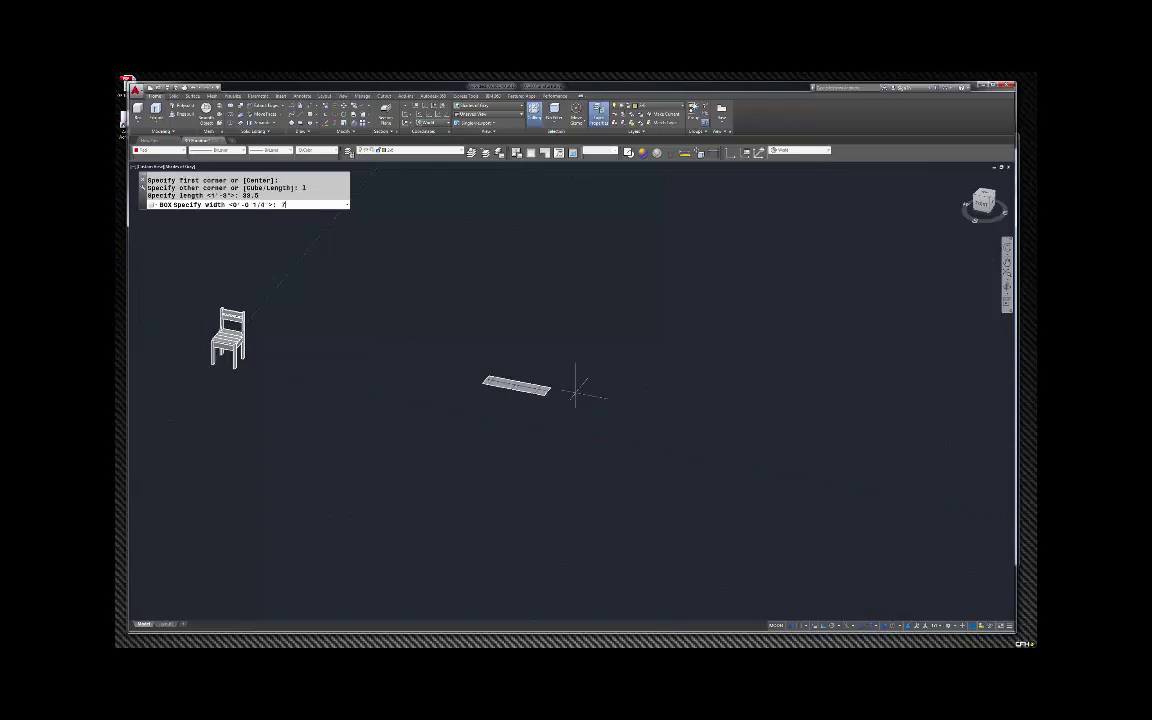
{"action": "key", "text": "Return"}
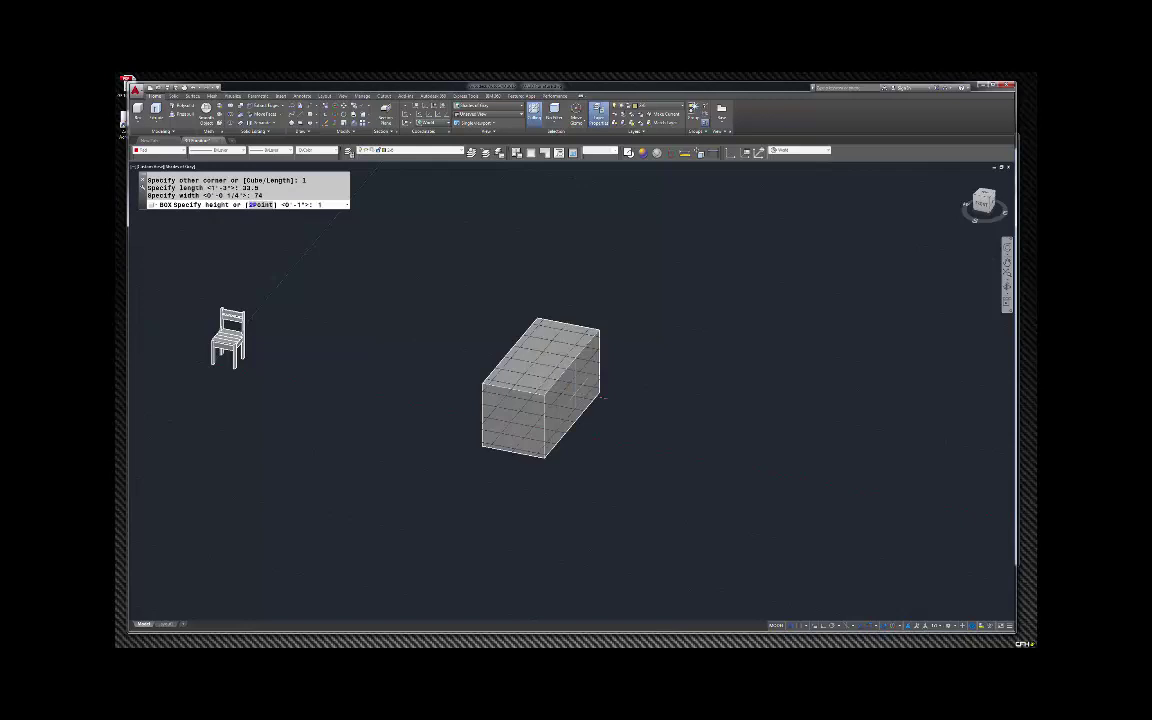
{"action": "key", "text": "Return"}
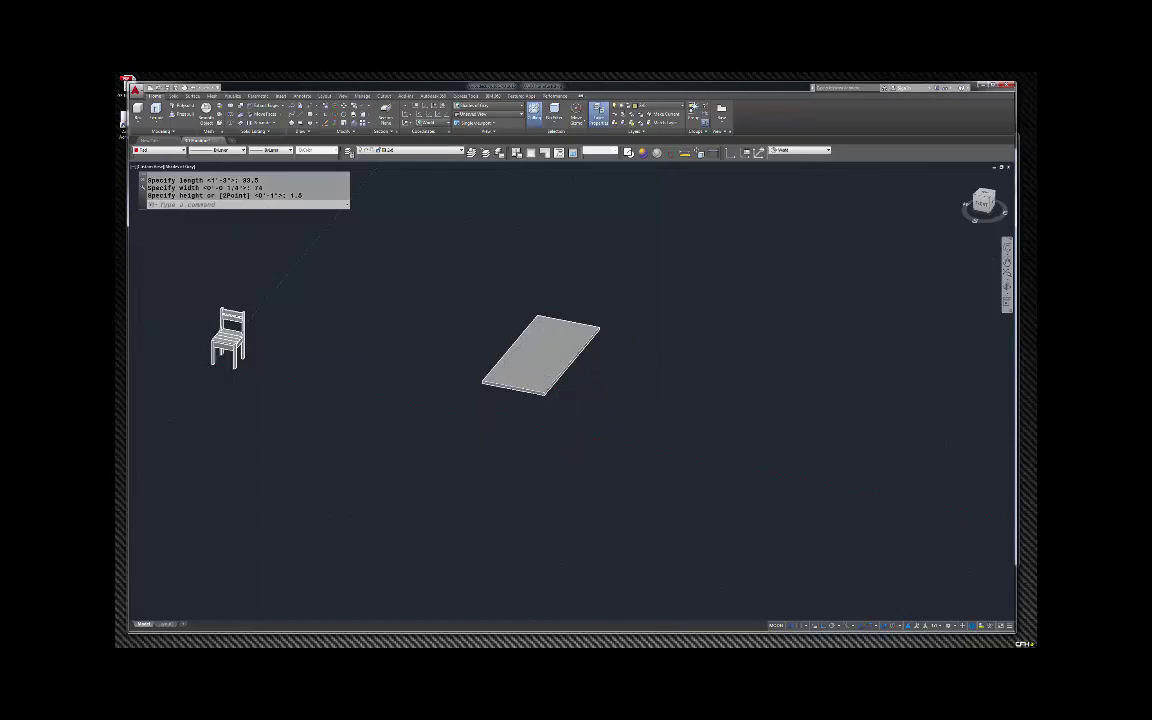
Check the farm table picture again, then create a table leg as a 3.5 by 3.5 box, 30 high, beside the tabletop.
{"action": "key", "text": "alt+Tab"}
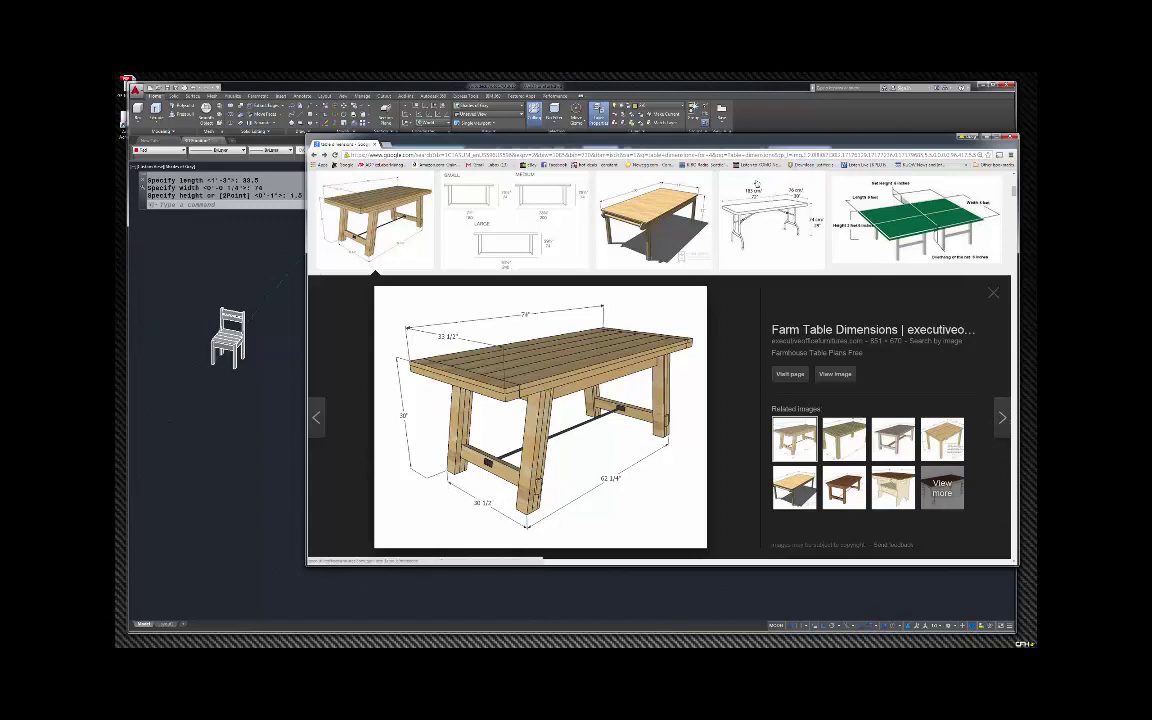
{"action": "left_click", "coordinate": [277, 443]}
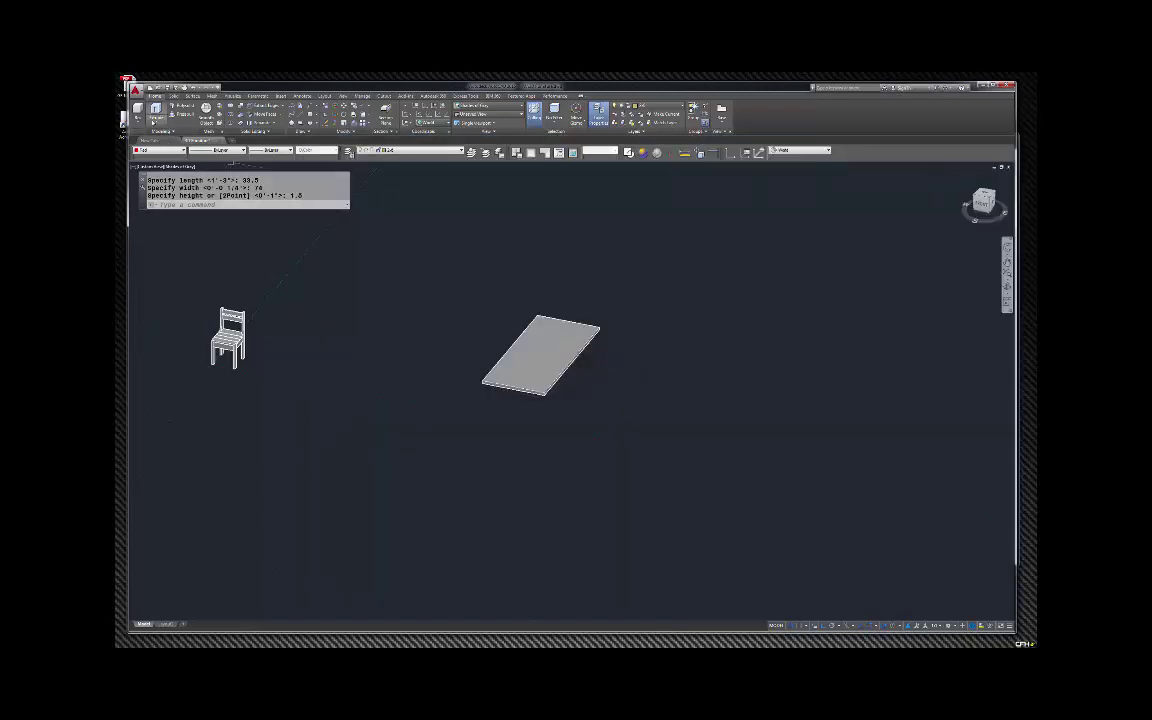
{"action": "left_click", "coordinate": [139, 112]}
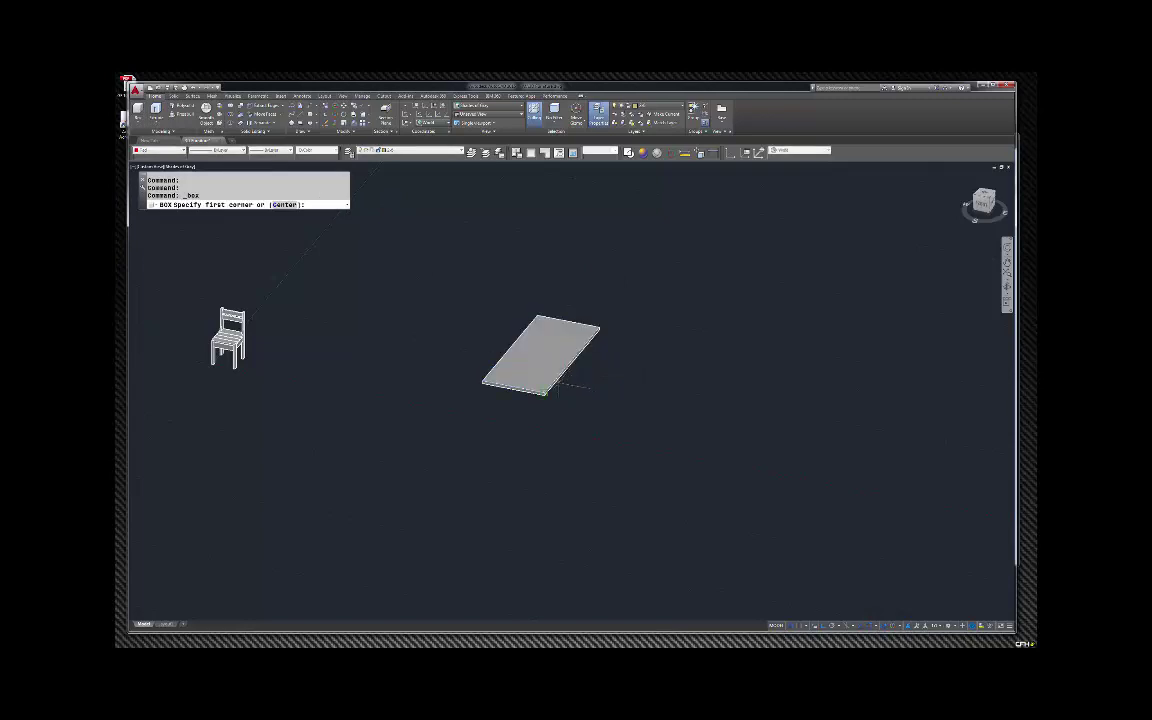
{"action": "left_click", "coordinate": [620, 400]}
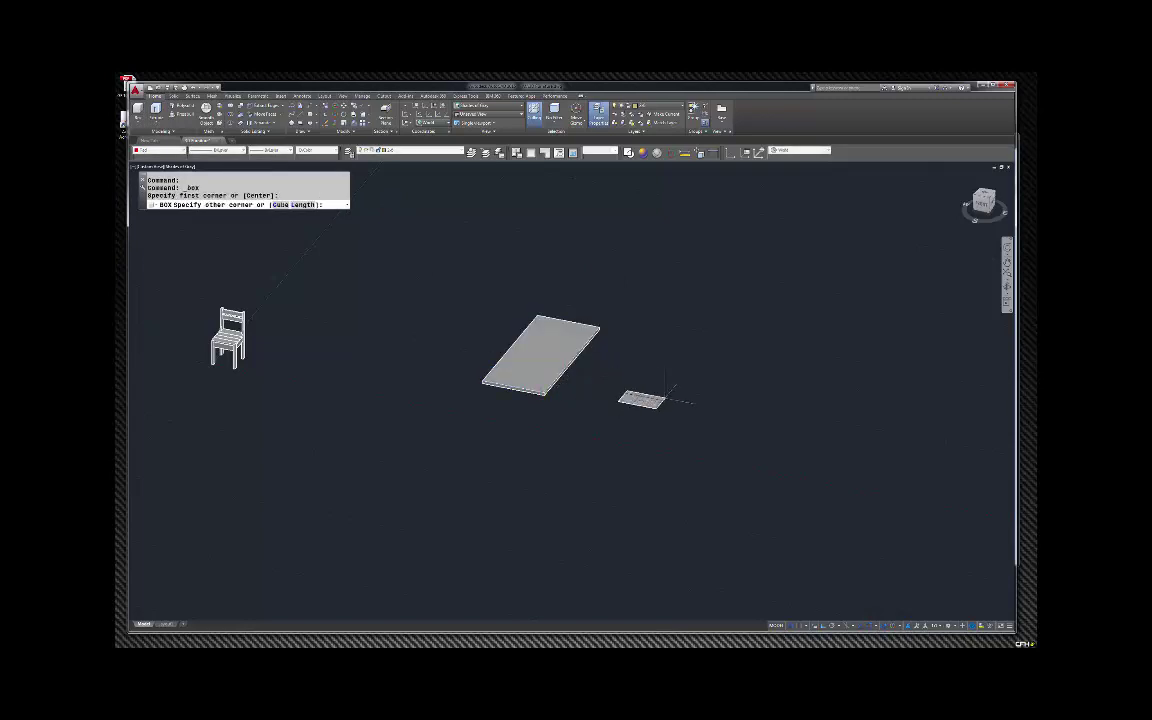
{"action": "scroll", "coordinate": [643, 398], "scroll_direction": "up", "scroll_amount": 2}
{"action": "scroll", "coordinate": [643, 398], "scroll_direction": "up", "scroll_amount": 1}
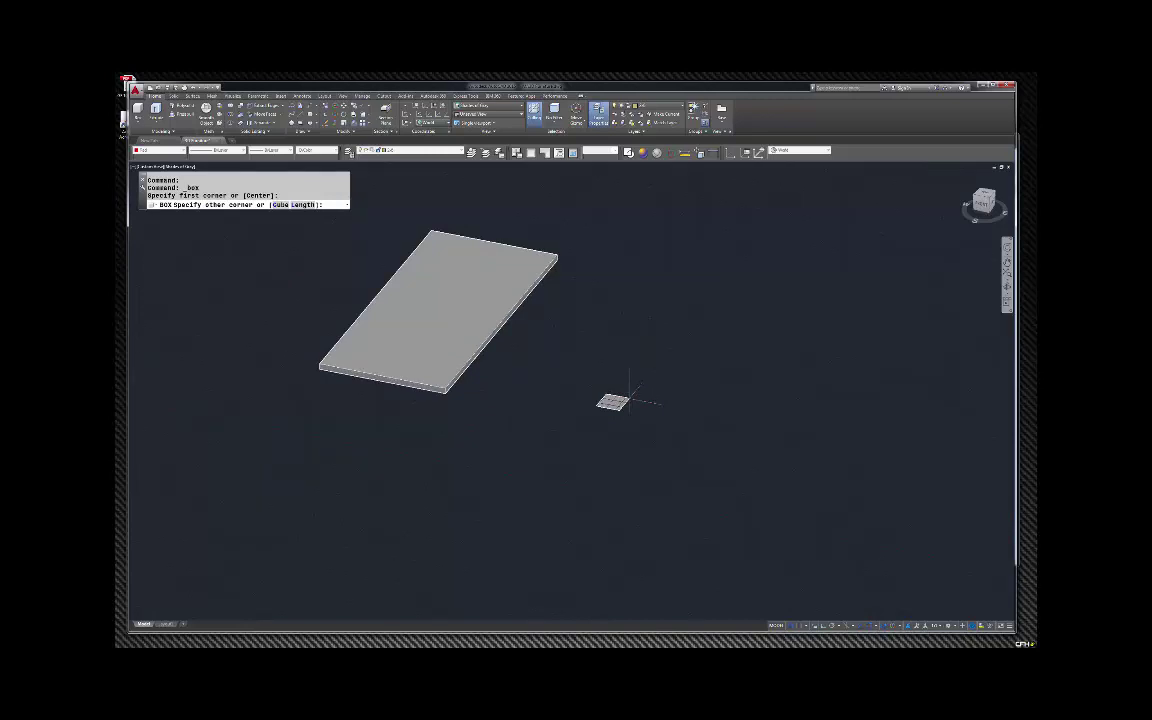
{"action": "type", "text": "l"}
{"action": "key", "text": "Return"}
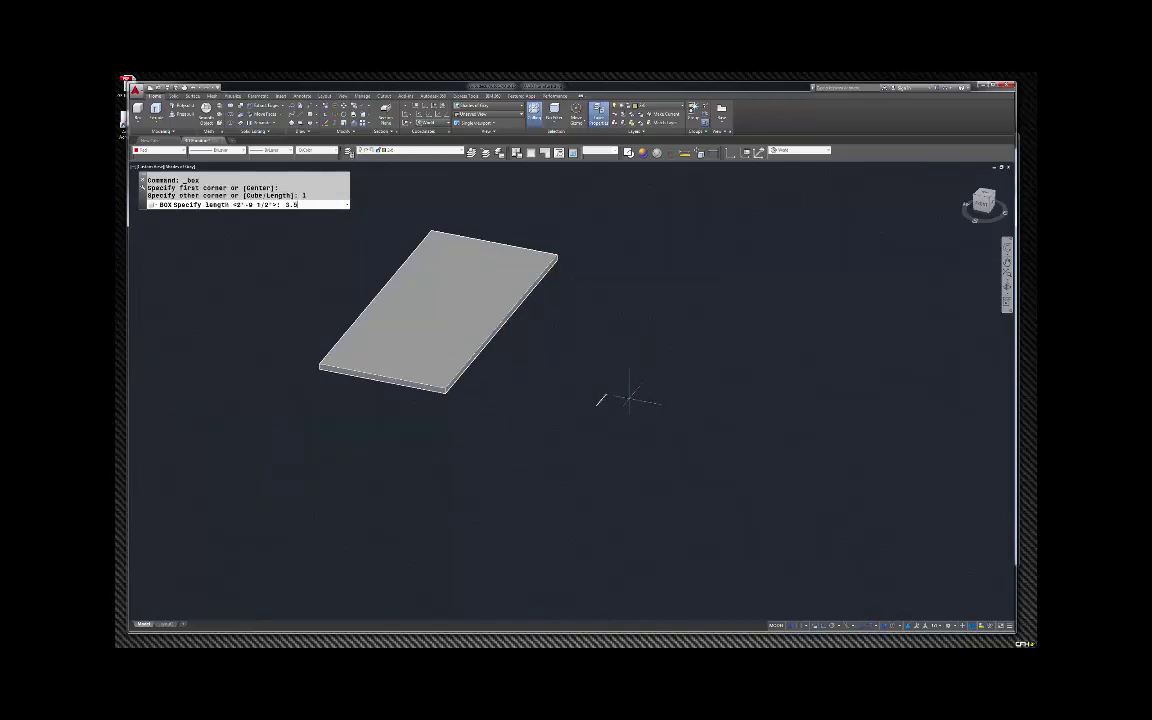
{"action": "key", "text": "Return"}
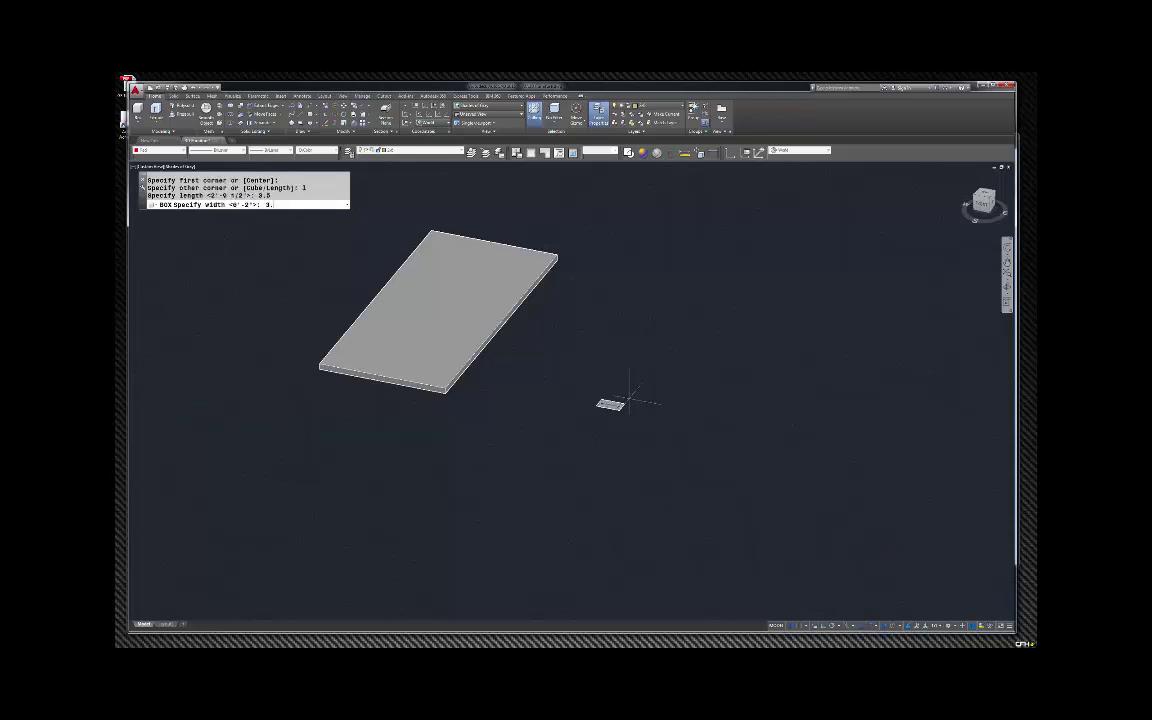
{"action": "key", "text": "Return"}
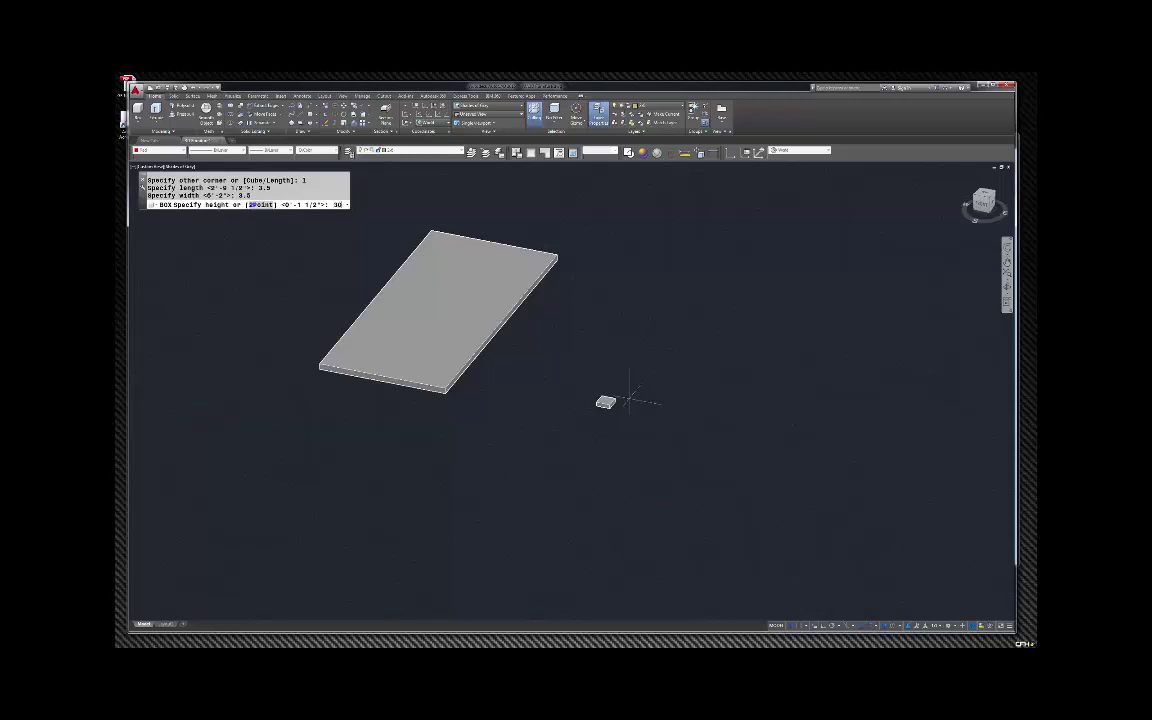
{"action": "key", "text": "Return"}
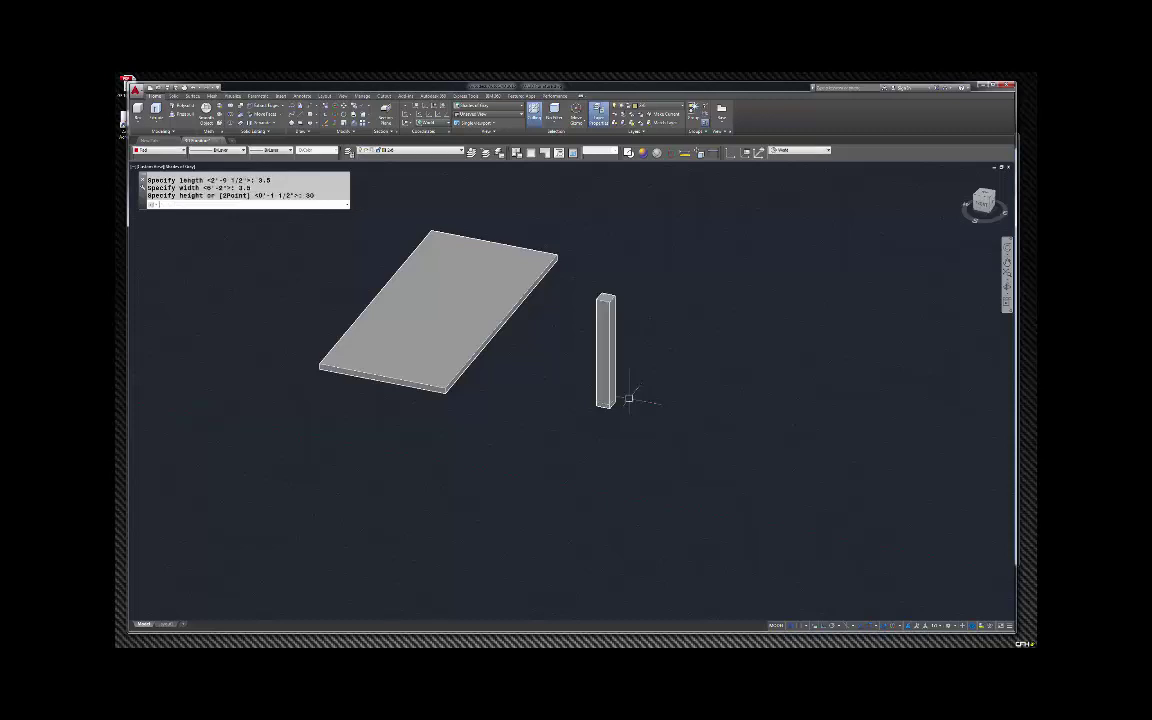
{"action": "left_click", "coordinate": [615, 292]}
{"action": "key", "text": "Escape"}
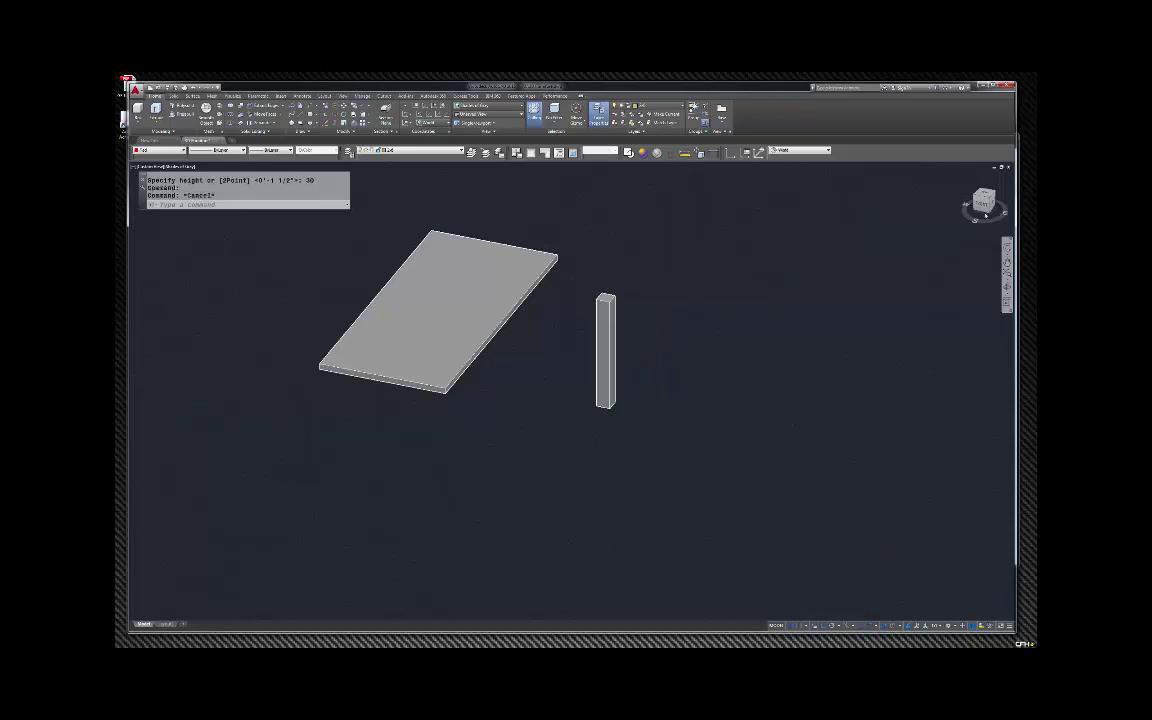
Show the model from the left side and move the table leg horizontally into the clear space beyond the tabletop's far end.
{"action": "left_click", "coordinate": [992, 205]}
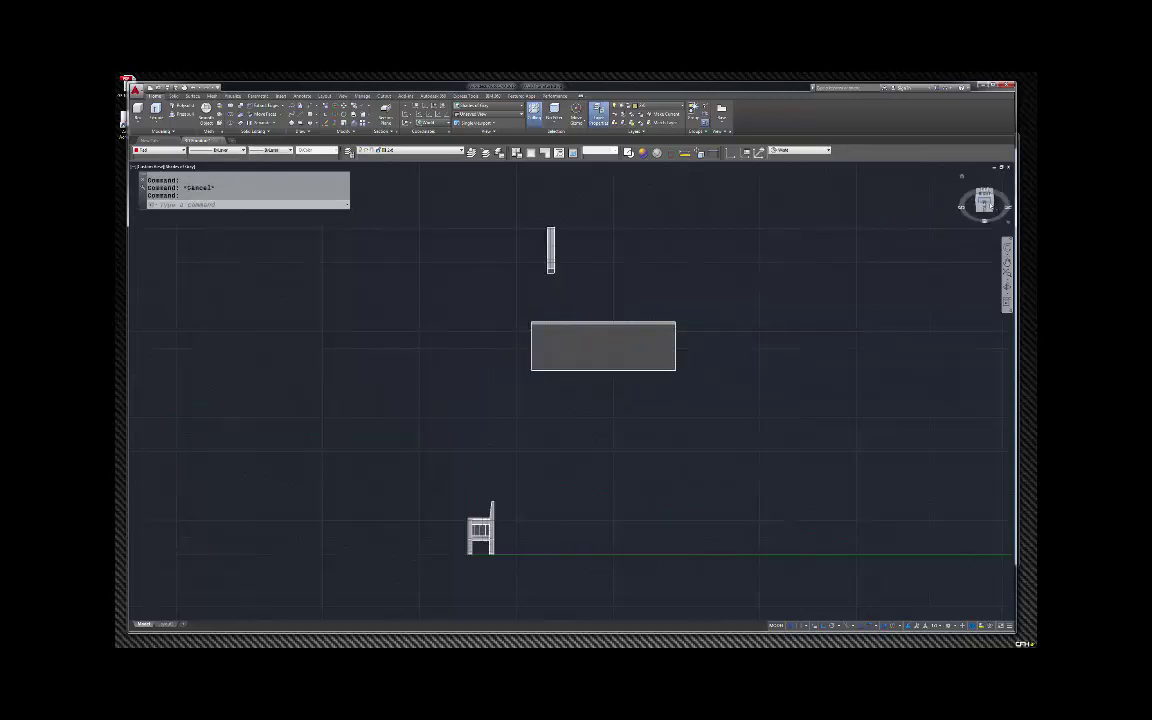
{"action": "scroll", "coordinate": [549, 256], "scroll_direction": "up", "scroll_amount": 5}
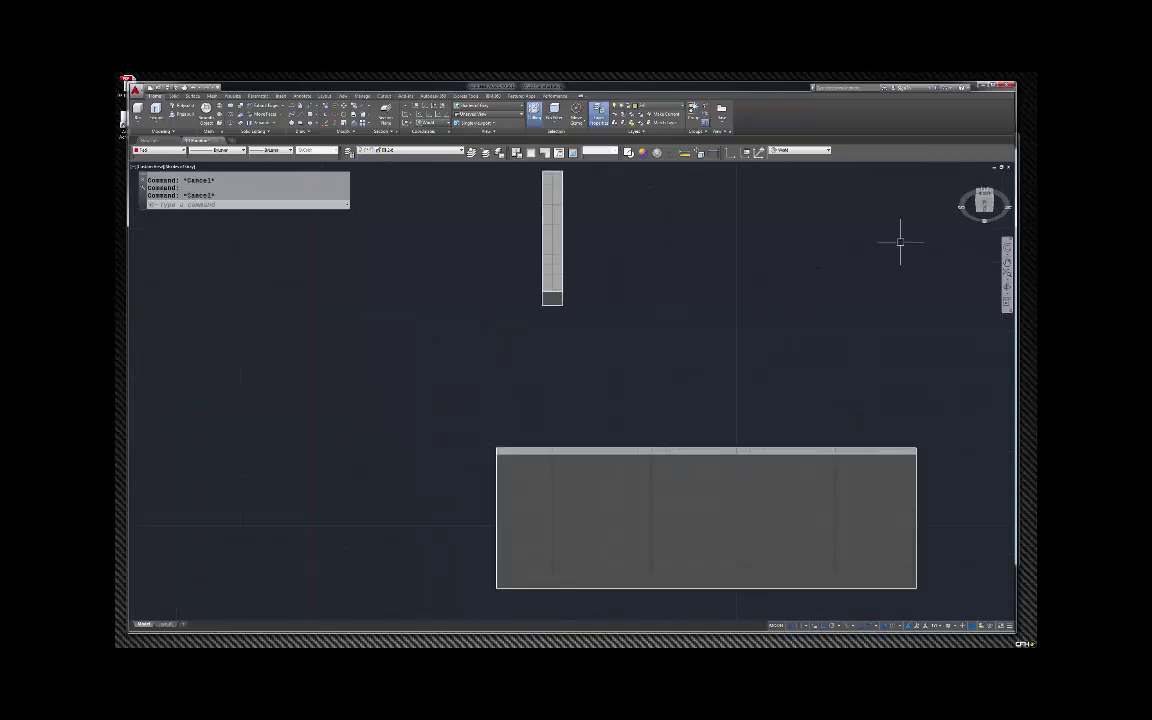
{"action": "left_click", "coordinate": [985, 199]}
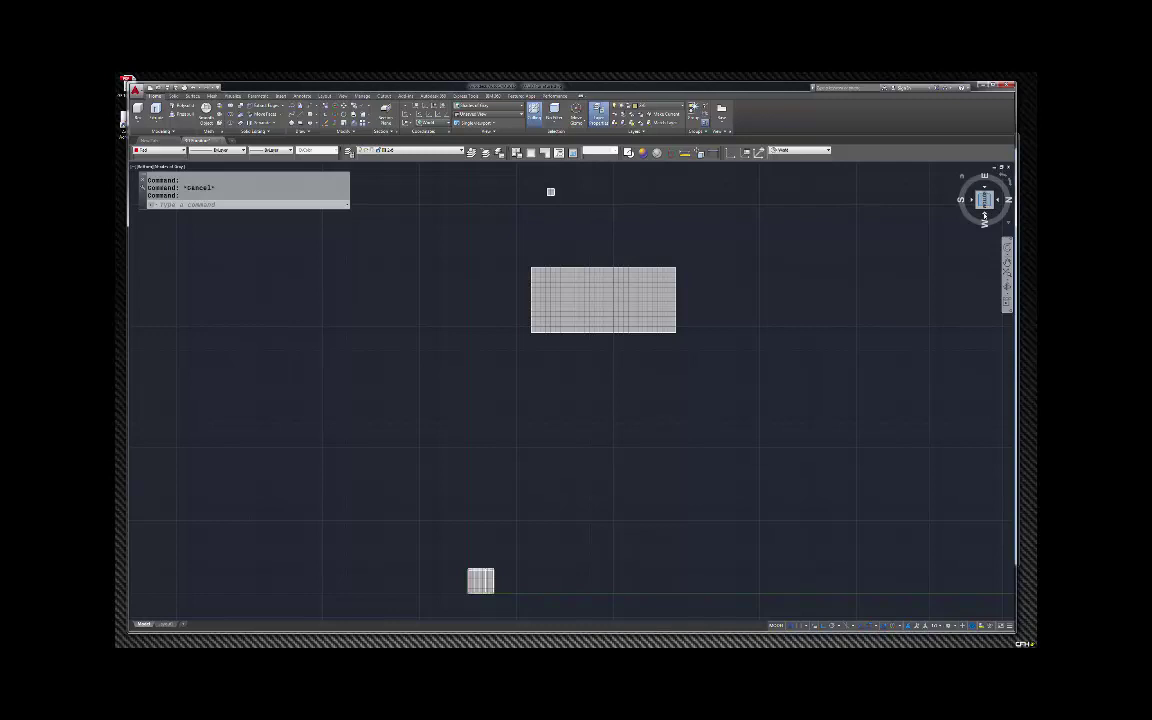
{"action": "left_click", "coordinate": [985, 215]}
{"action": "scroll", "coordinate": [590, 406], "scroll_direction": "up", "scroll_amount": 5}
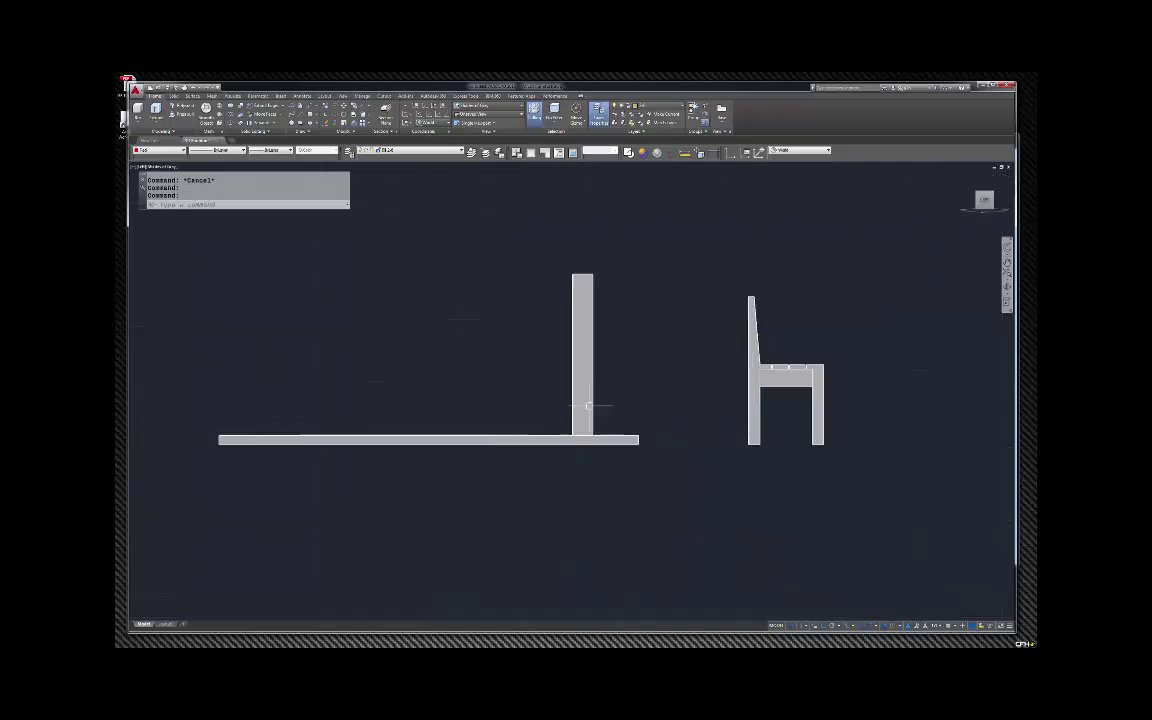
{"action": "left_click", "coordinate": [592, 366]}
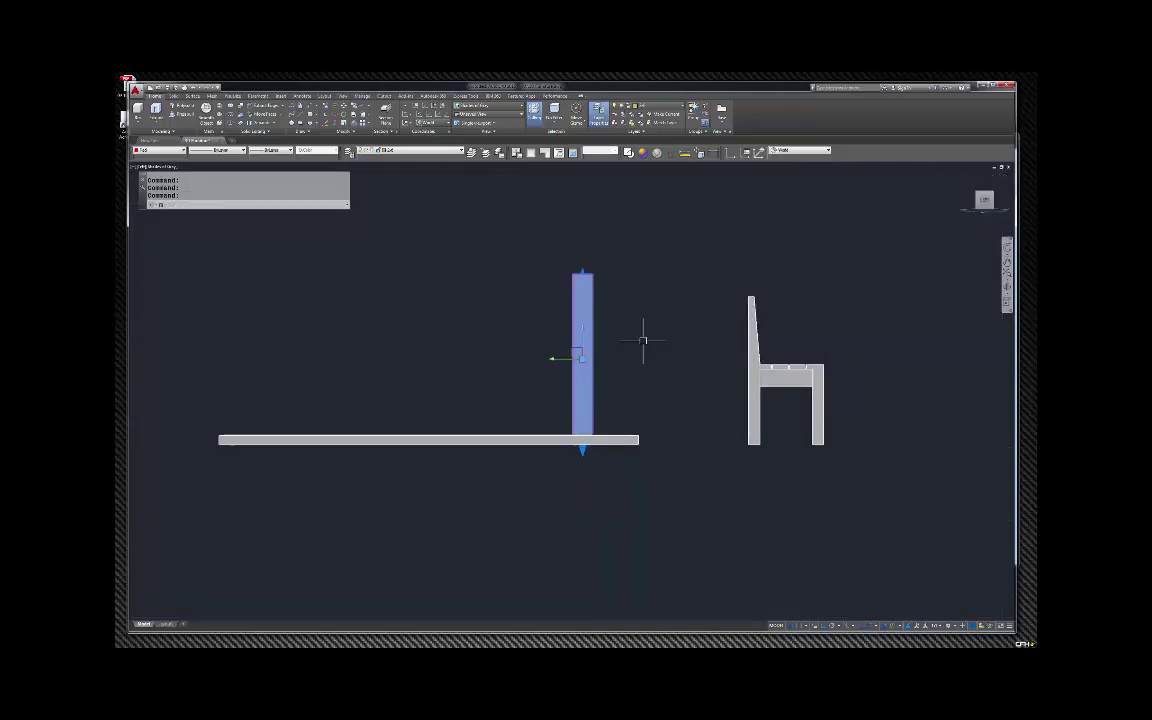
{"action": "type", "text": "m"}
{"action": "key", "text": "Return"}
{"action": "scroll", "coordinate": [643, 341], "scroll_direction": "down", "scroll_amount": 2}
{"action": "left_click", "coordinate": [747, 279]}
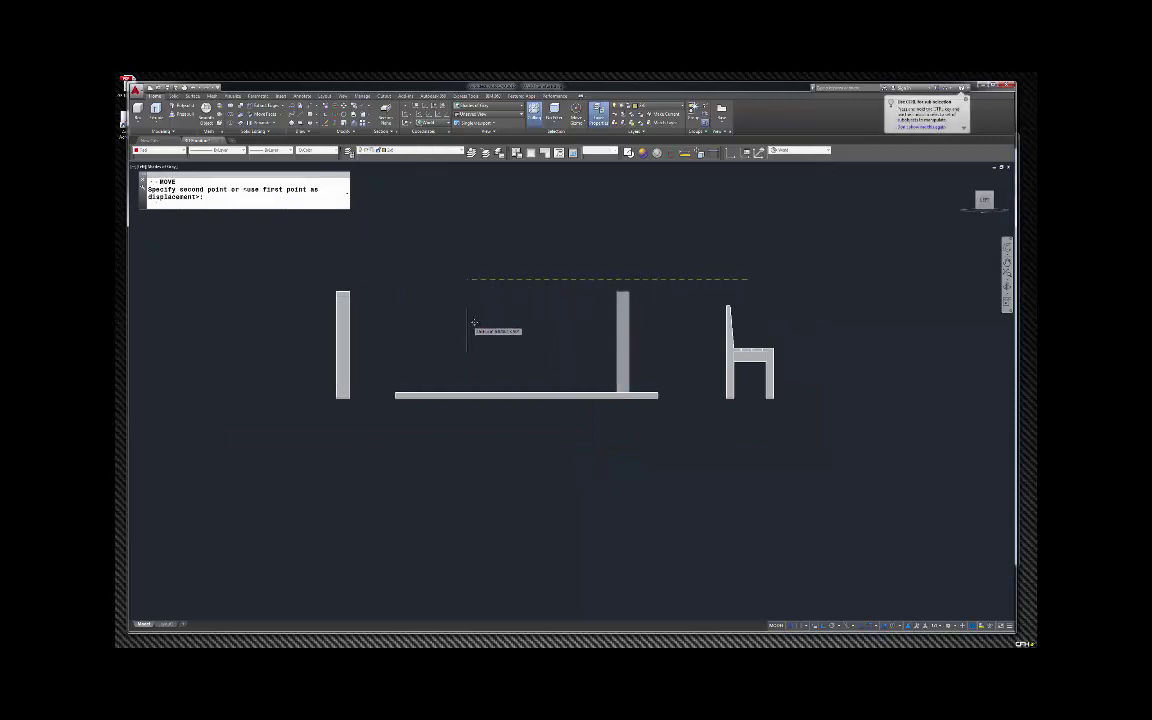
{"action": "key", "text": "Escape"}
{"action": "scroll", "coordinate": [457, 348], "scroll_direction": "down", "scroll_amount": 1}
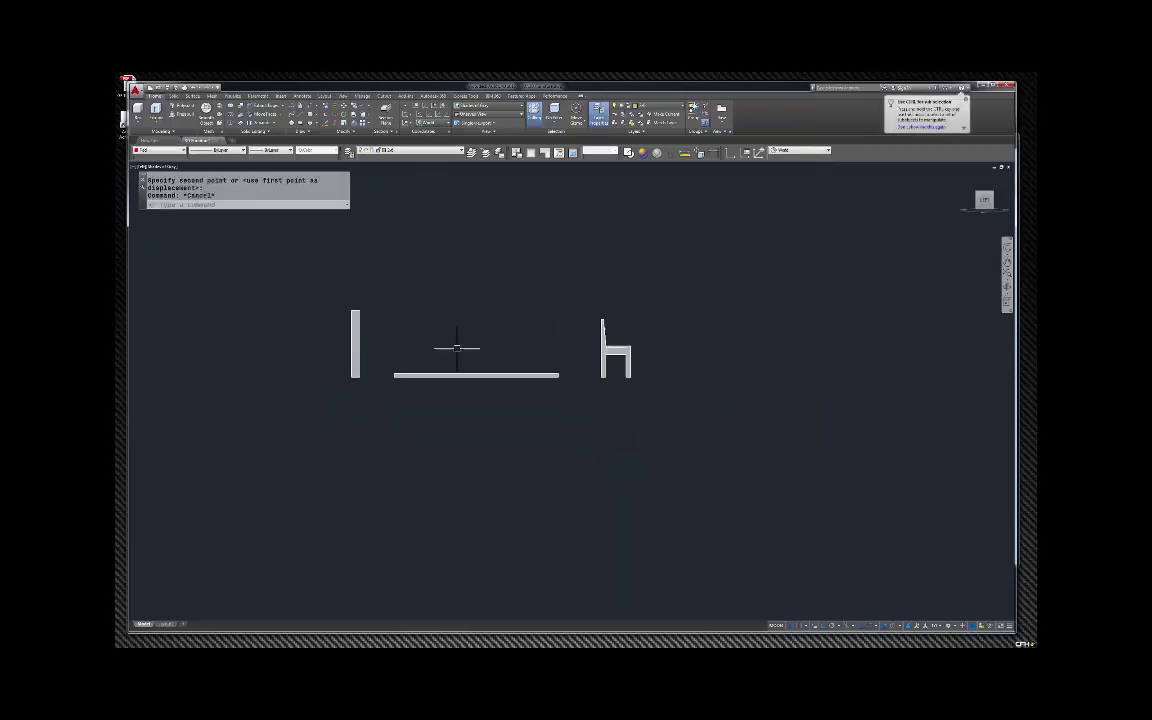
Set the UCS to Left and rotate the leg 5 degrees about its lower corner farthest from the tabletop.
{"action": "scroll", "coordinate": [316, 342], "scroll_direction": "up", "scroll_amount": 3}
{"action": "left_click", "coordinate": [433, 378]}
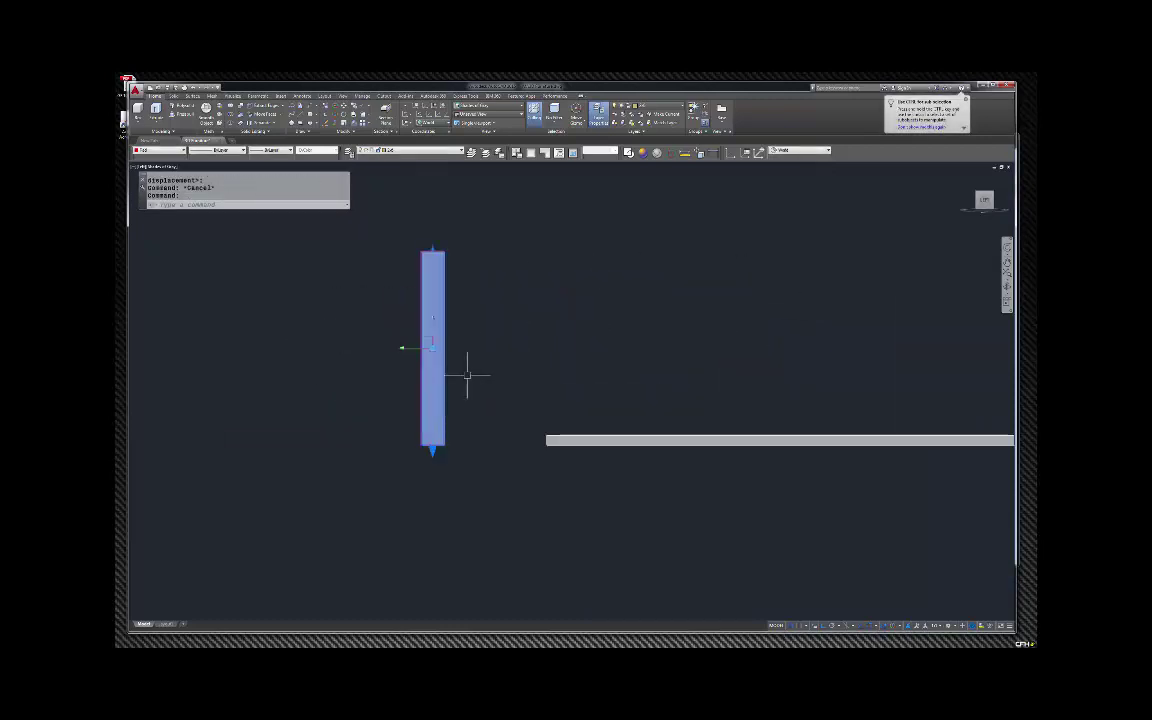
{"action": "key", "text": "Escape"}
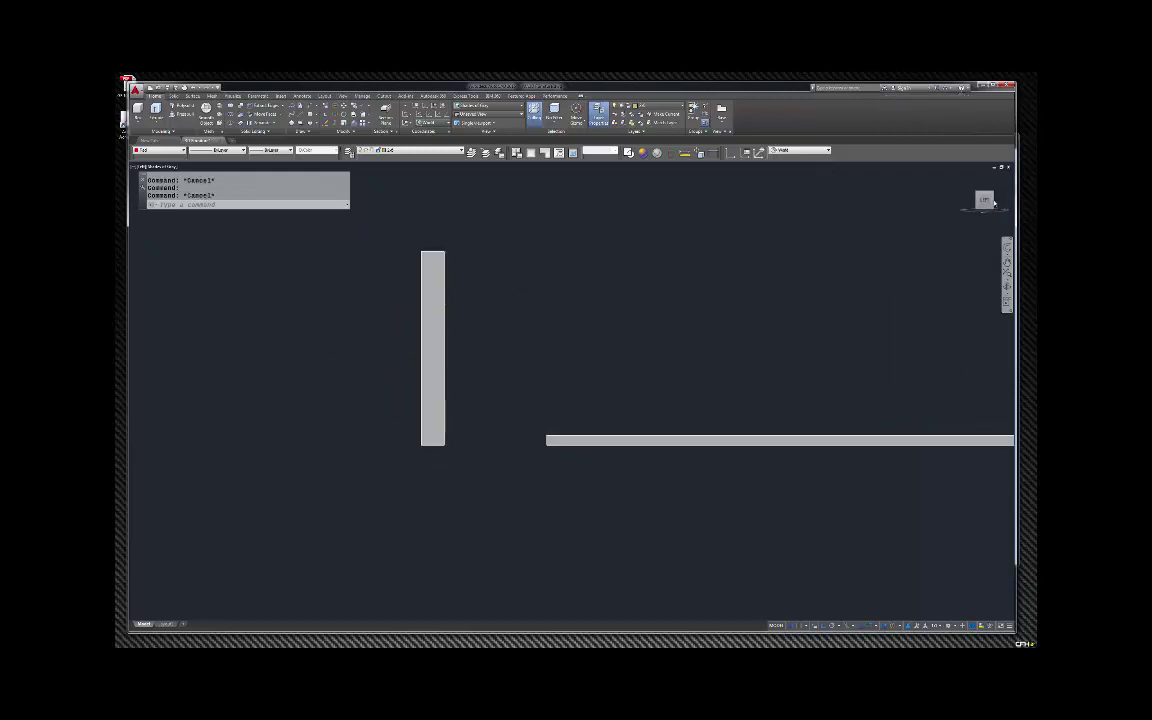
{"action": "left_click", "coordinate": [800, 150]}
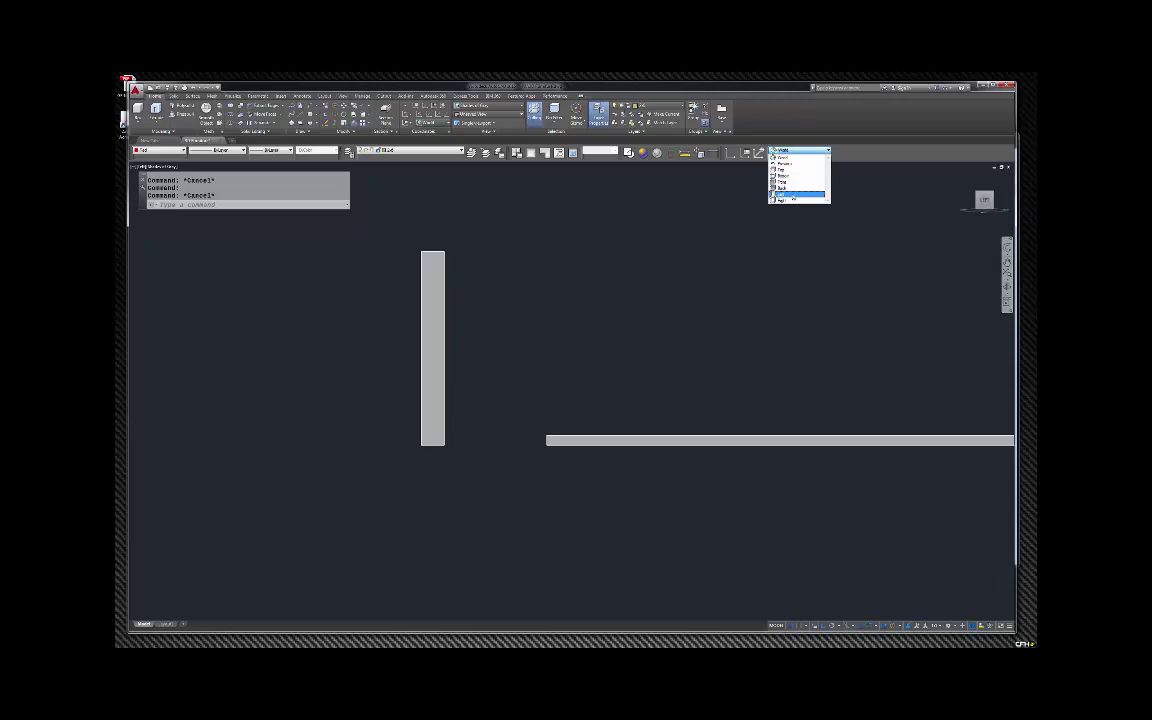
{"action": "left_click", "coordinate": [793, 194]}
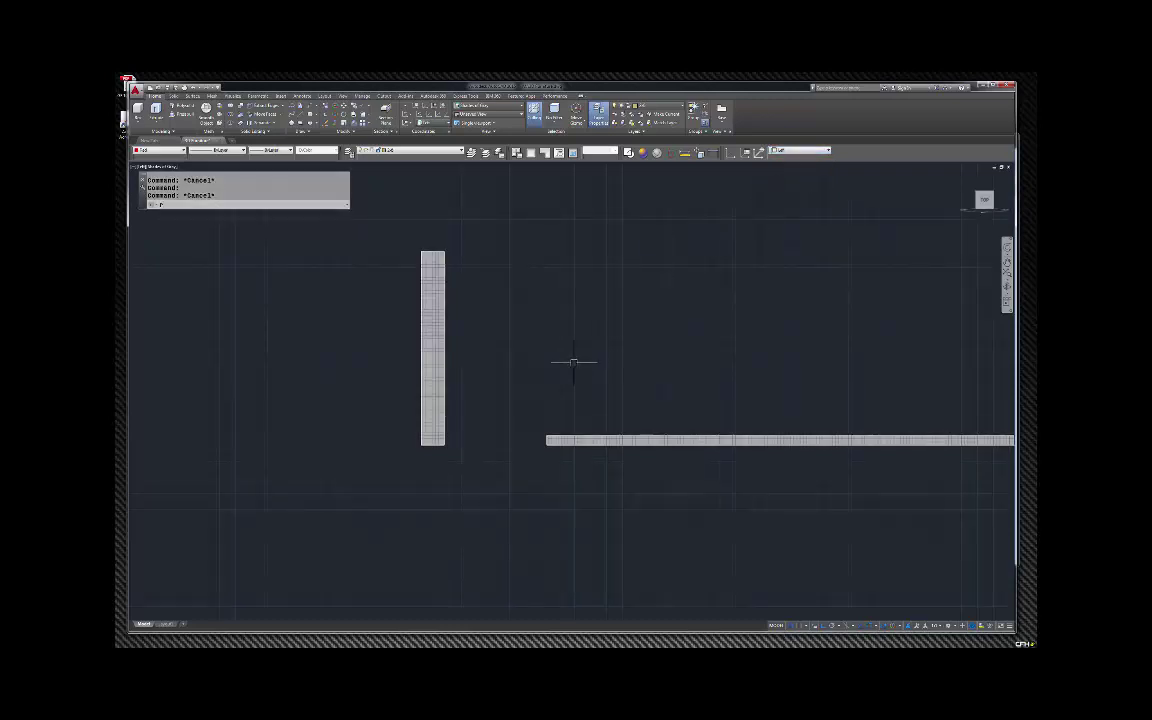
{"action": "type", "text": "o"}
{"action": "key", "text": "Return"}
{"action": "left_click", "coordinate": [442, 324]}
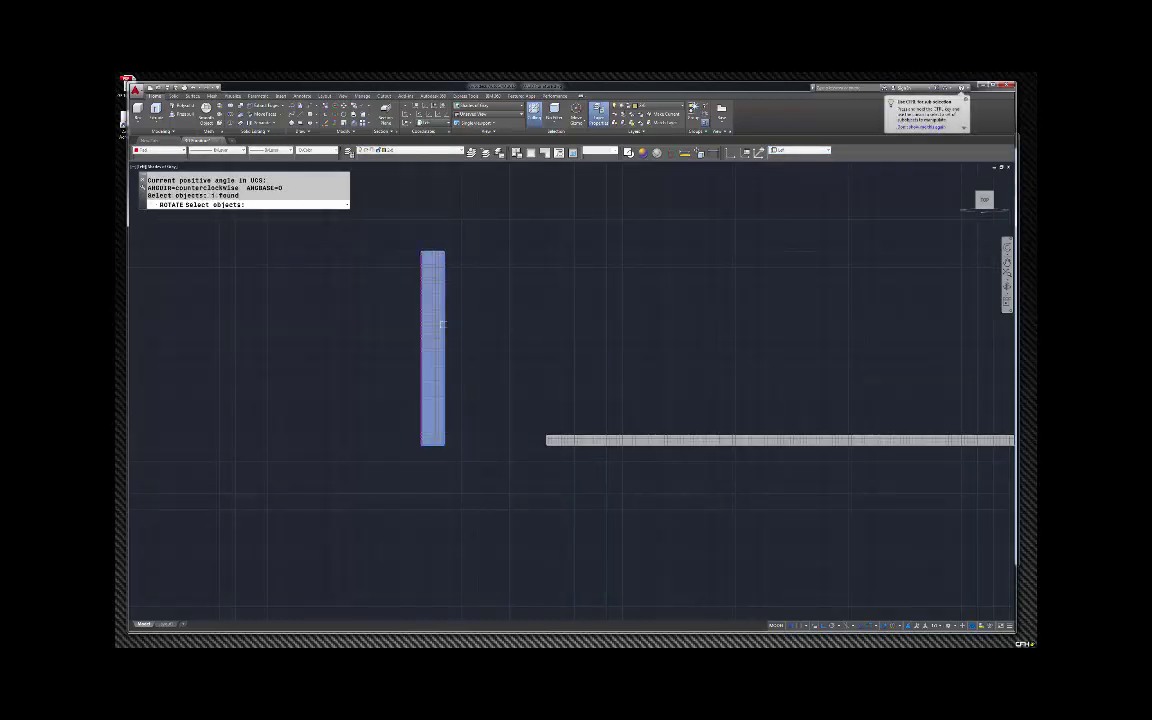
{"action": "key", "text": "Return"}
{"action": "left_click", "coordinate": [421, 444]}
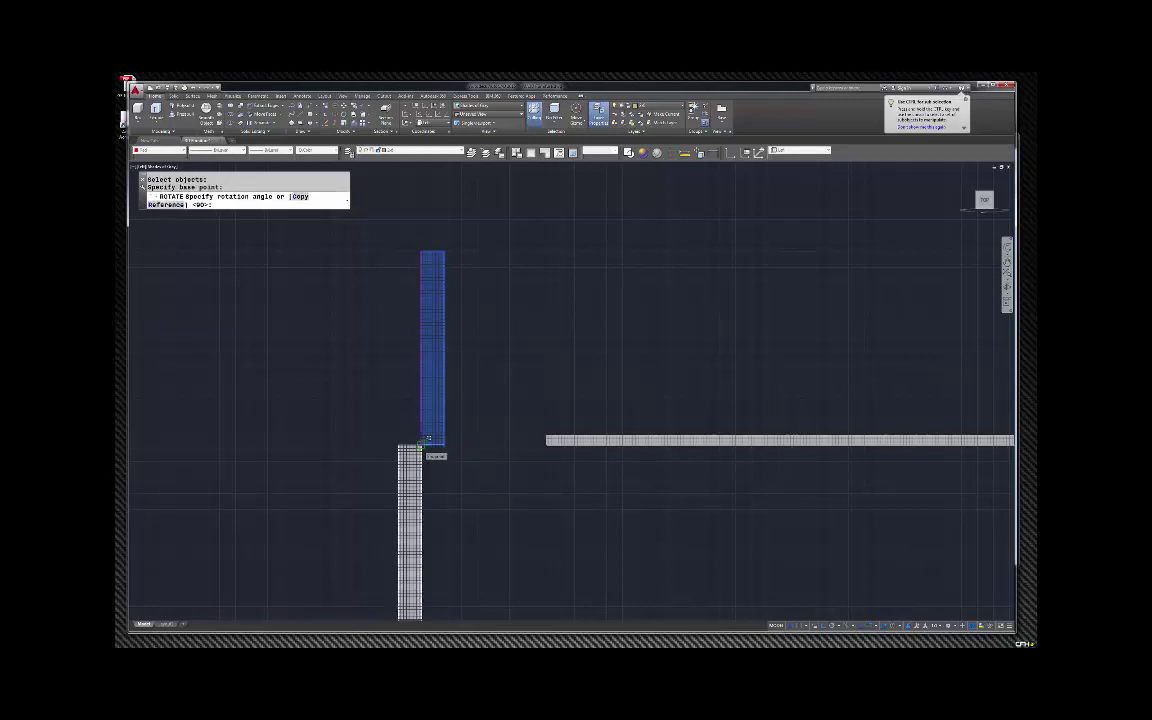
{"action": "type", "text": "5"}
{"action": "key", "text": "Return"}
Mirror the tilted leg across a vertical line on its side away from the tabletop, keeping the original.
{"action": "scroll", "coordinate": [568, 415], "scroll_direction": "down", "scroll_amount": 2}
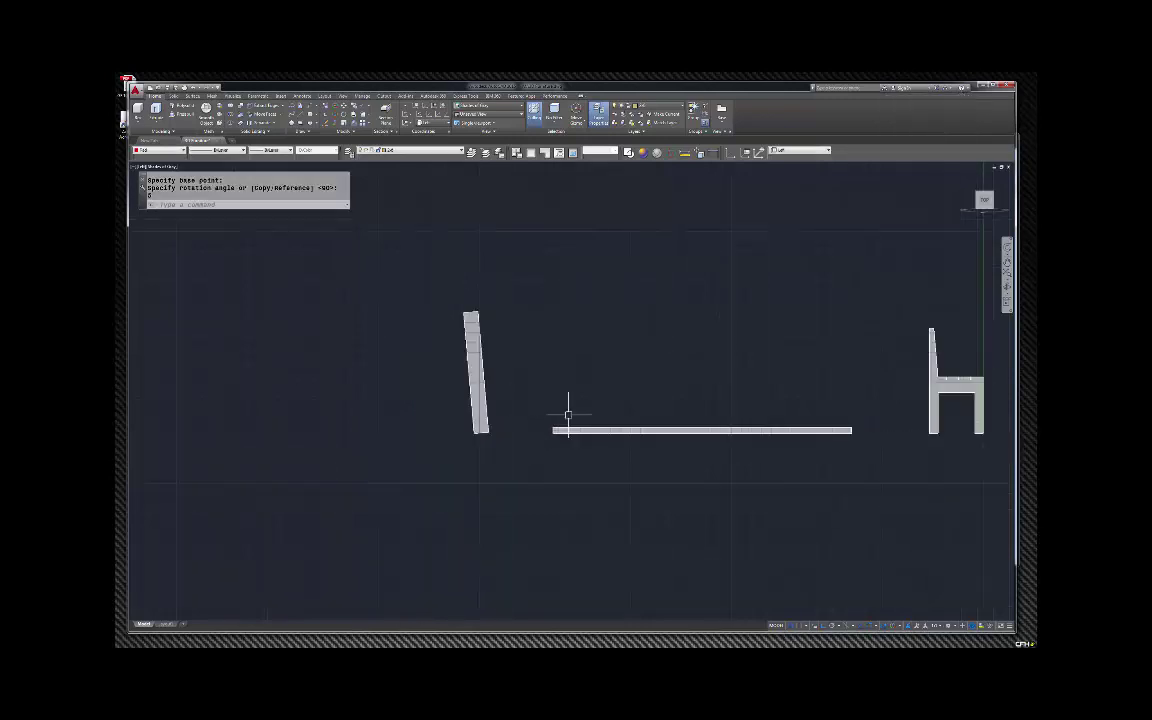
{"action": "scroll", "coordinate": [568, 415], "scroll_direction": "down", "scroll_amount": 1}
{"action": "scroll", "coordinate": [507, 395], "scroll_direction": "up", "scroll_amount": 3}
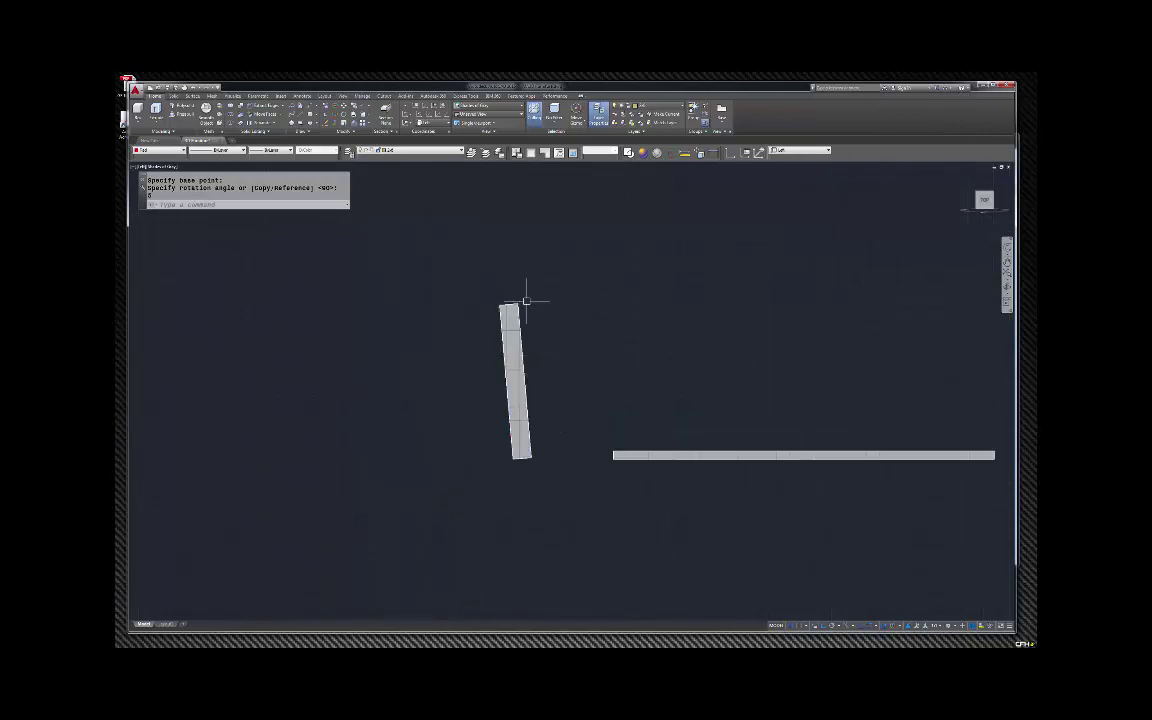
{"action": "left_click", "coordinate": [514, 302]}
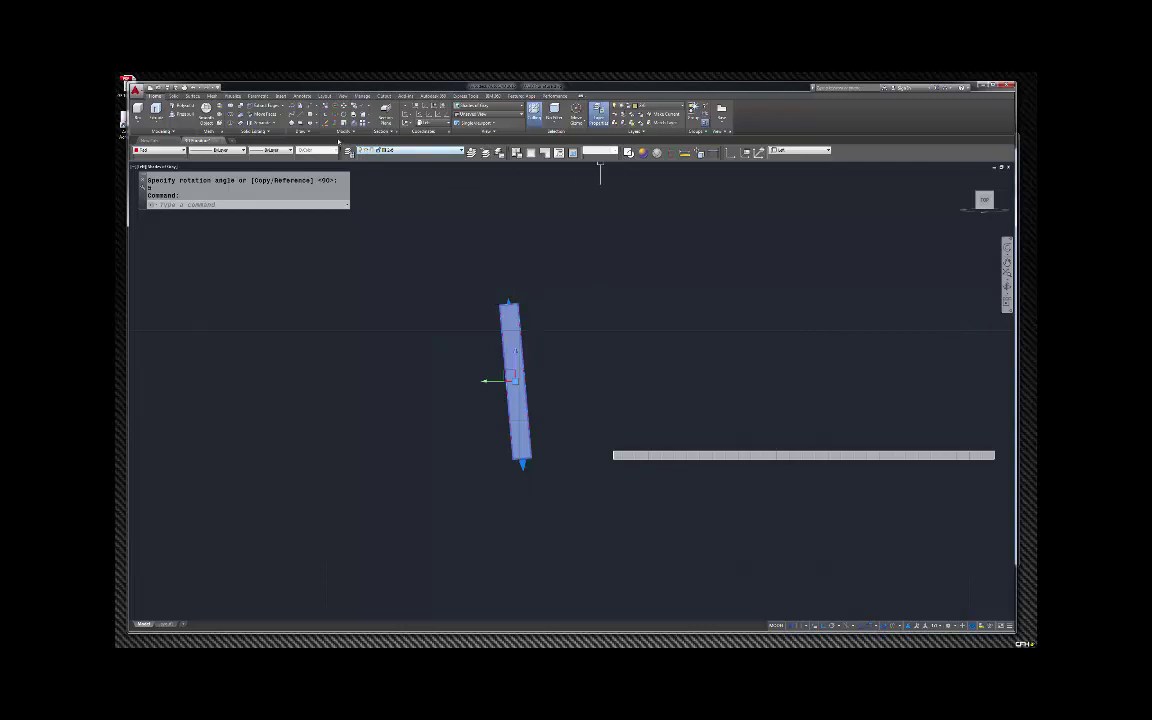
{"action": "left_click", "coordinate": [343, 131]}
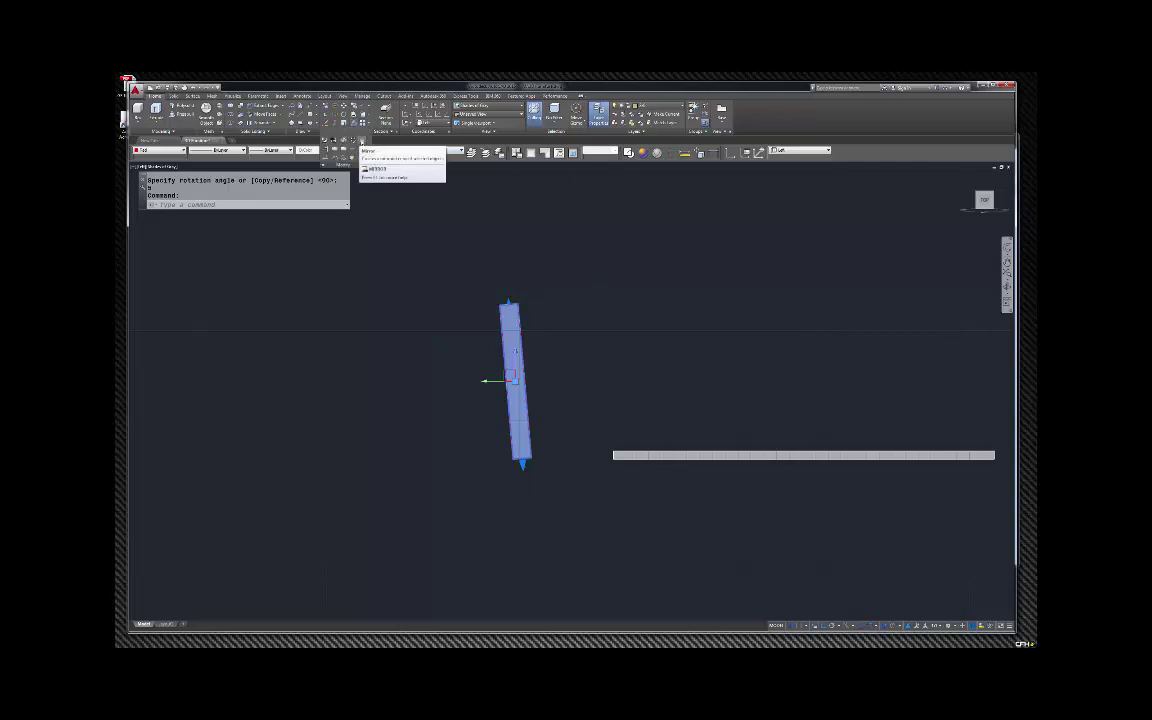
{"action": "left_click", "coordinate": [335, 122]}
{"action": "left_click", "coordinate": [346, 444]}
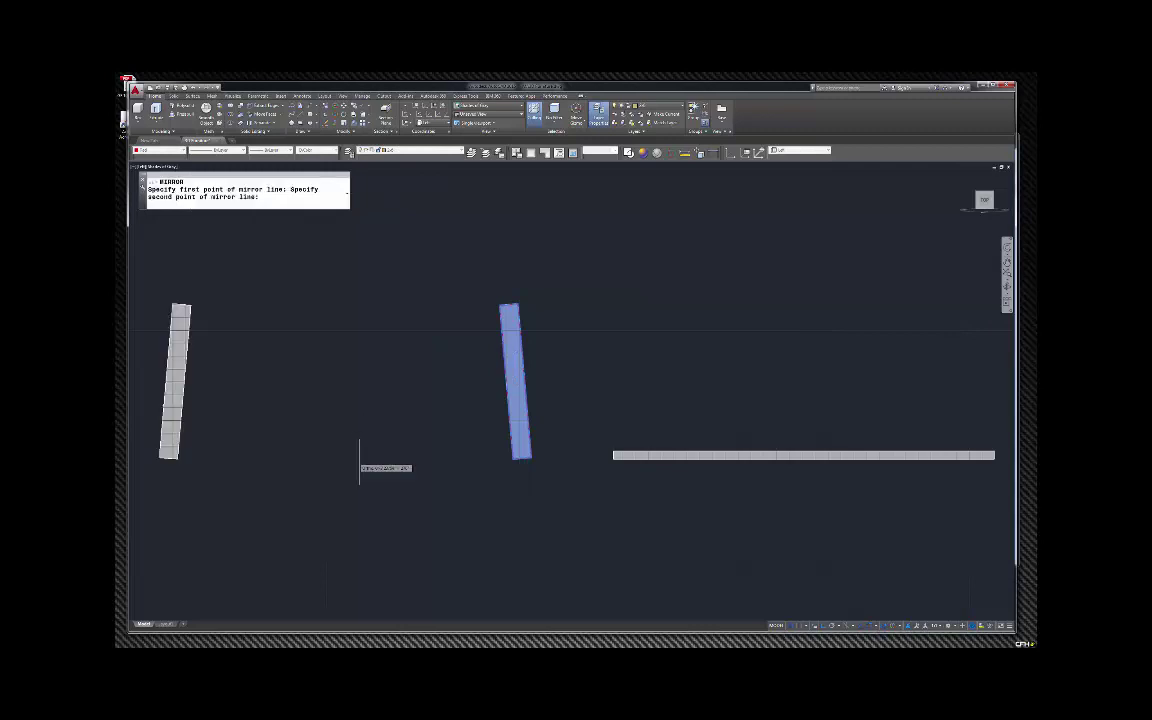
{"action": "left_click", "coordinate": [360, 463]}
{"action": "key", "text": "Return"}
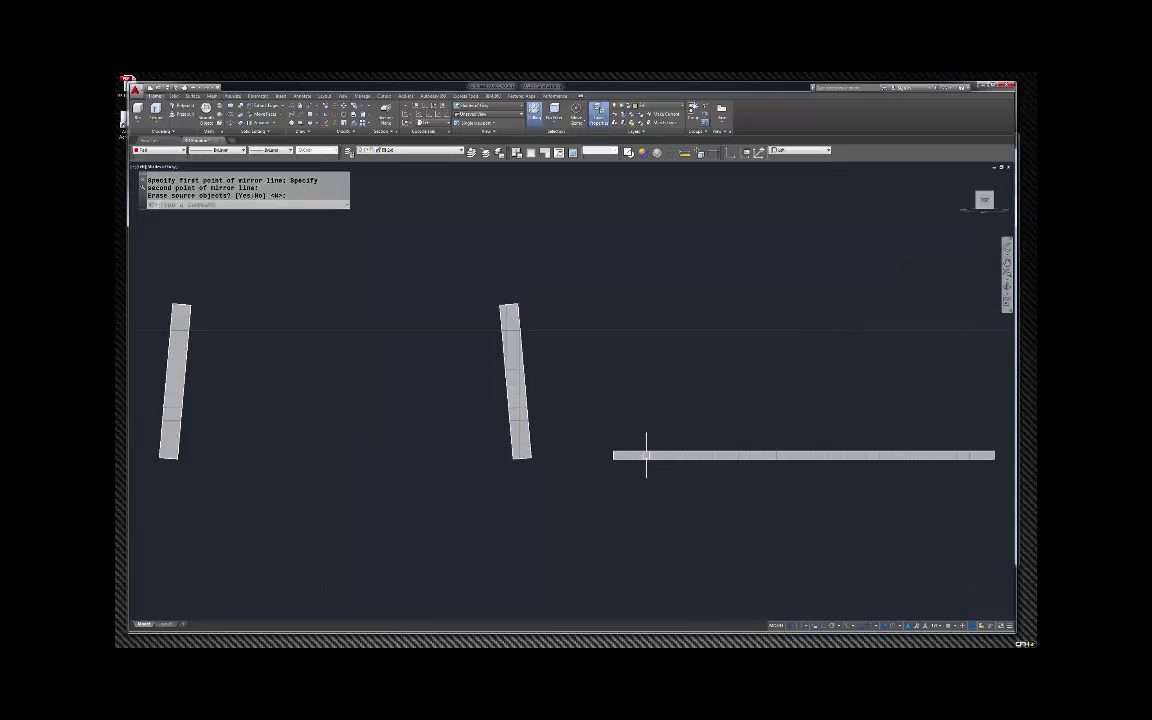
Move the tabletop straight up by 30 to the height of the leg tops.
{"action": "left_click", "coordinate": [645, 455]}
{"action": "type", "text": "m"}
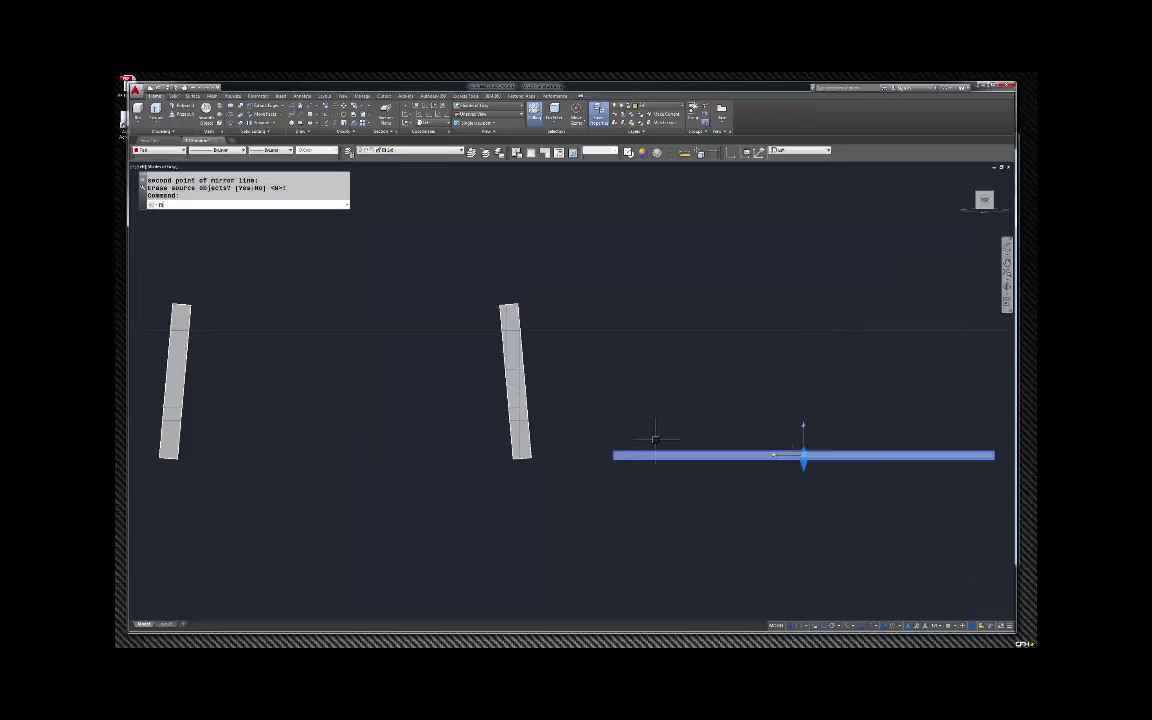
{"action": "key", "text": "Return"}
{"action": "left_click", "coordinate": [650, 528]}
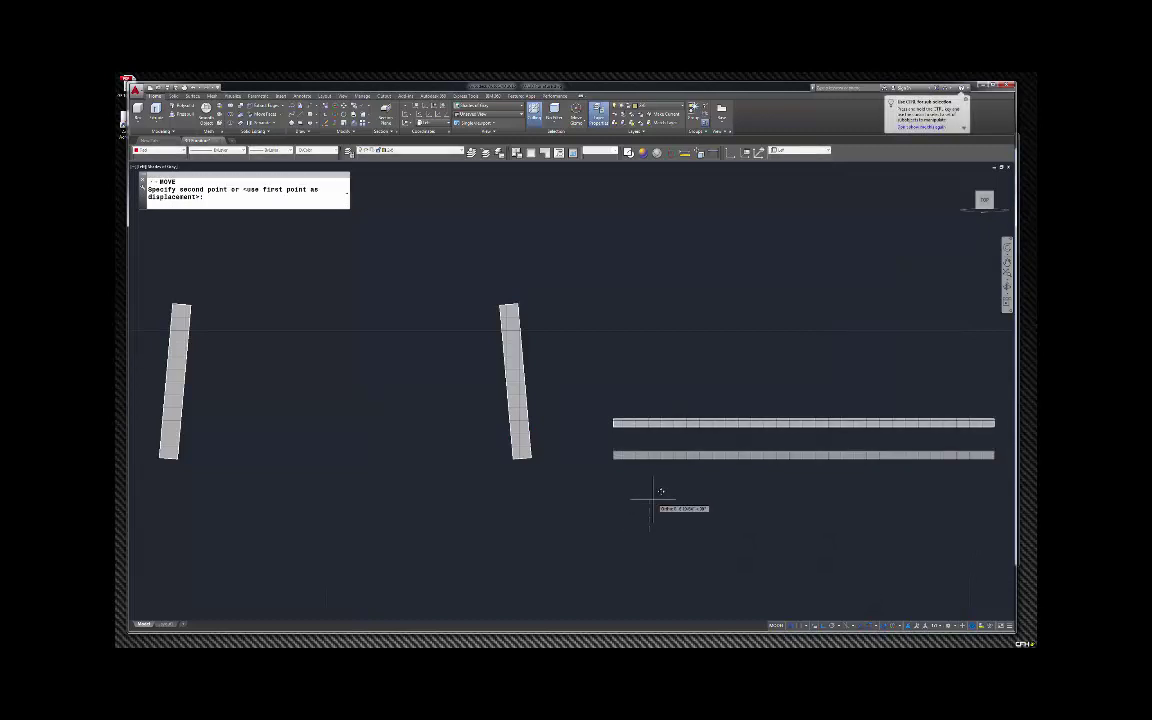
{"action": "type", "text": "80"}
{"action": "key", "text": "Return"}
Move the raised tabletop horizontally over the two legs so that it spans both of them.
{"action": "scroll", "coordinate": [760, 464], "scroll_direction": "down", "scroll_amount": 4}
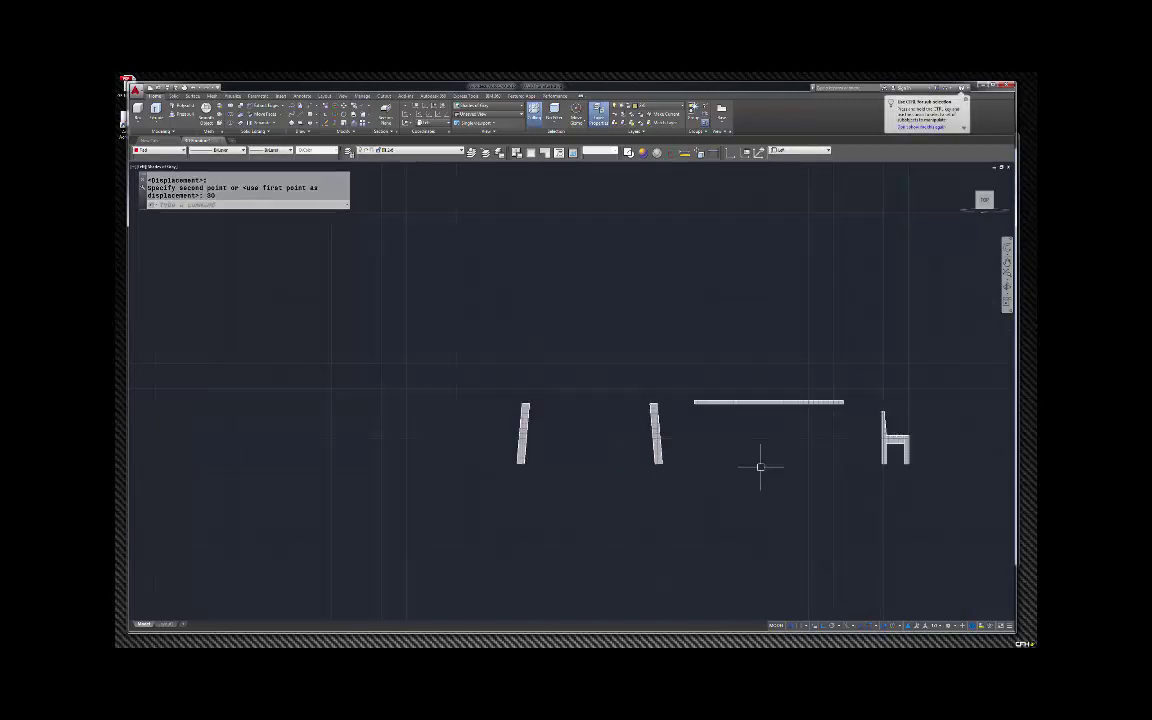
{"action": "scroll", "coordinate": [748, 418], "scroll_direction": "up", "scroll_amount": 2}
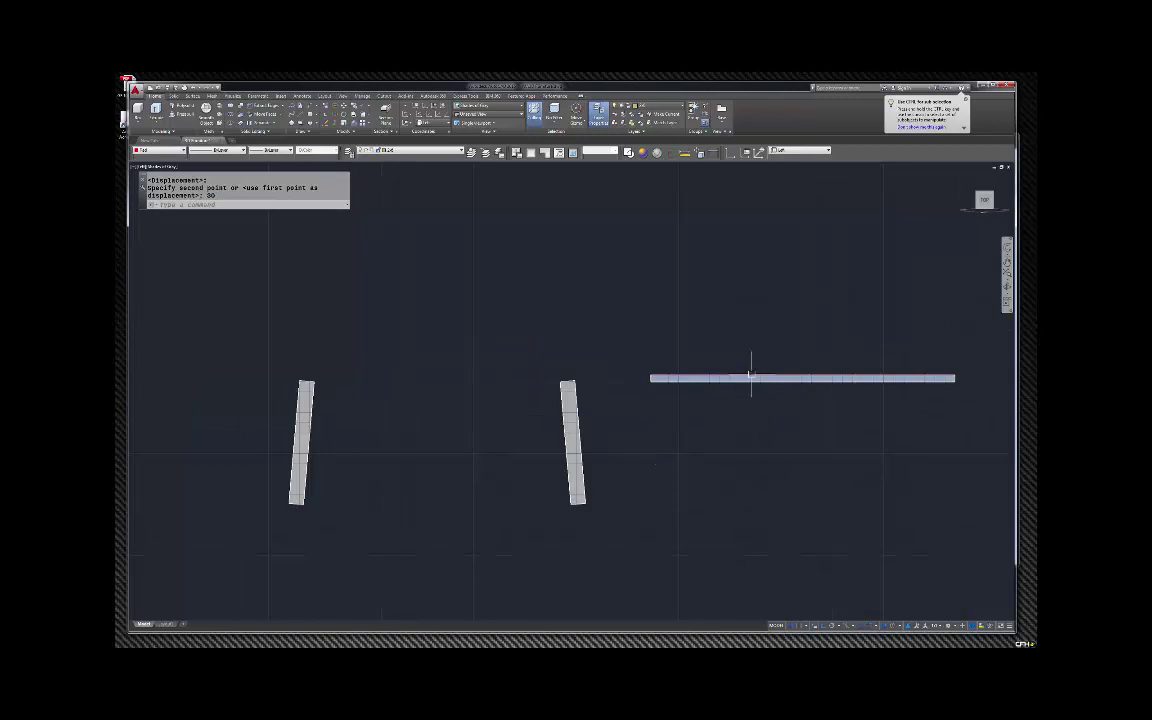
{"action": "left_click", "coordinate": [751, 376]}
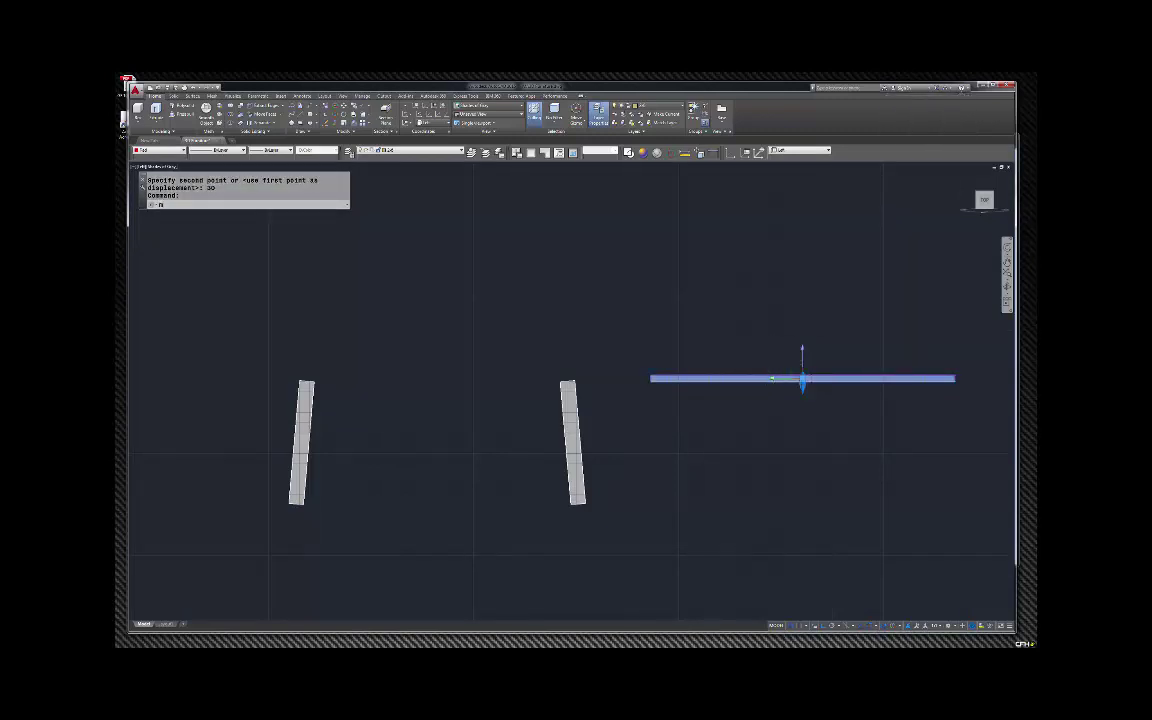
{"action": "type", "text": "m"}
{"action": "key", "text": "Return"}
{"action": "left_click", "coordinate": [831, 330]}
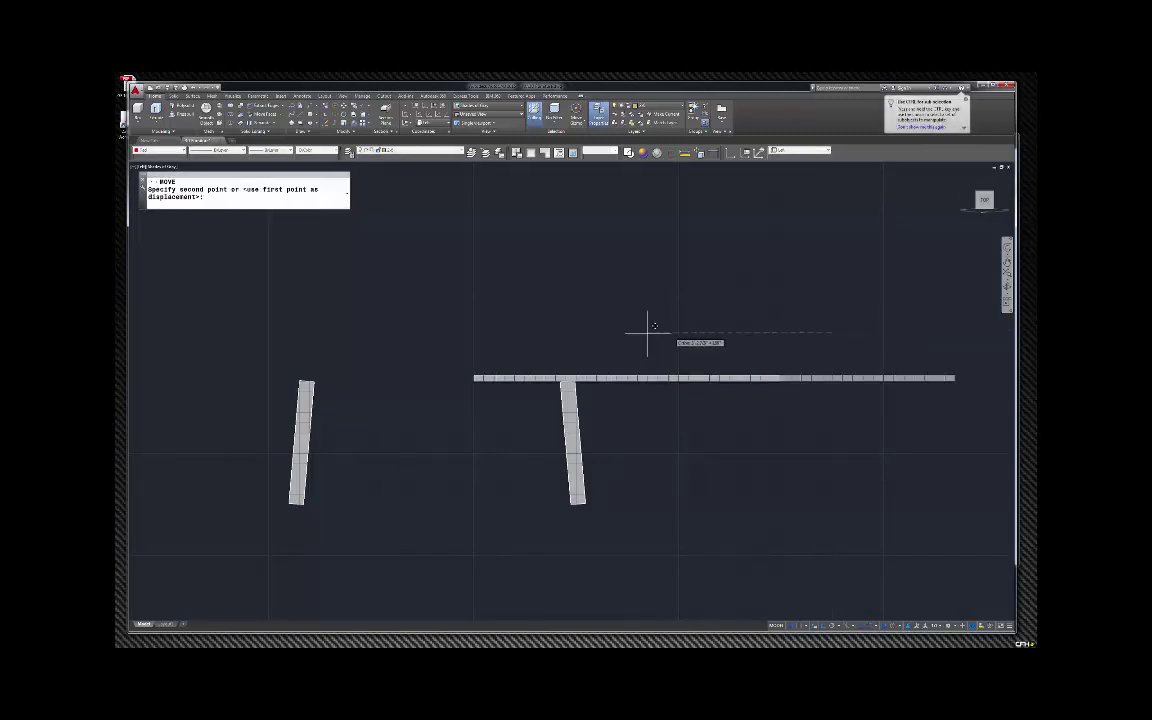
{"action": "left_click", "coordinate": [469, 331]}
{"action": "key", "text": "Escape"}
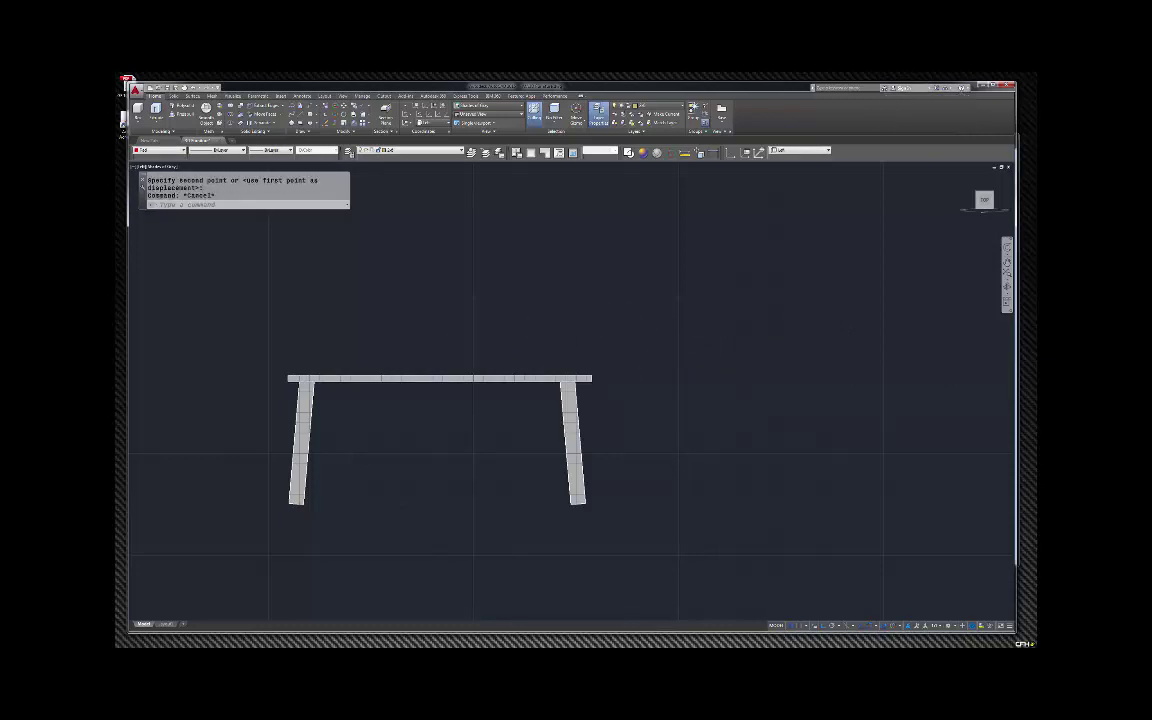
Check the farm table picture's dimensions again, then measure the distance between the outer bottom corners of the two legs.
{"action": "left_click", "coordinate": [1017, 417]}
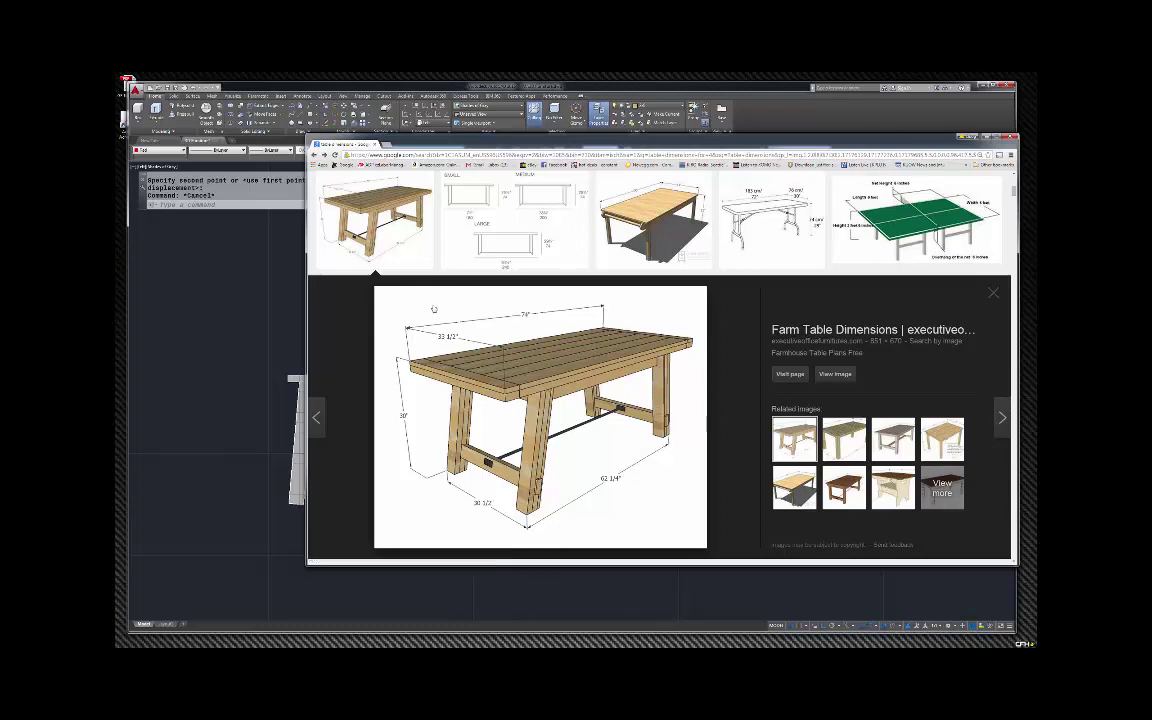
{"action": "left_click", "coordinate": [258, 330]}
{"action": "key", "text": "Escape"}
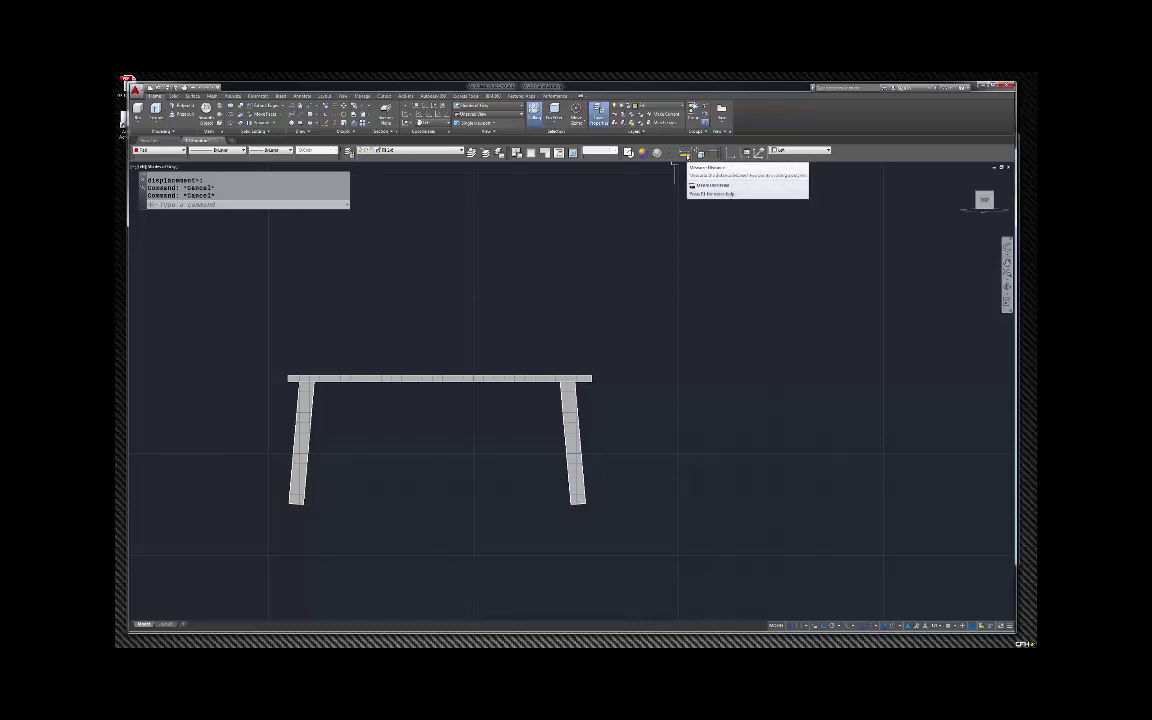
{"action": "left_click", "coordinate": [685, 153]}
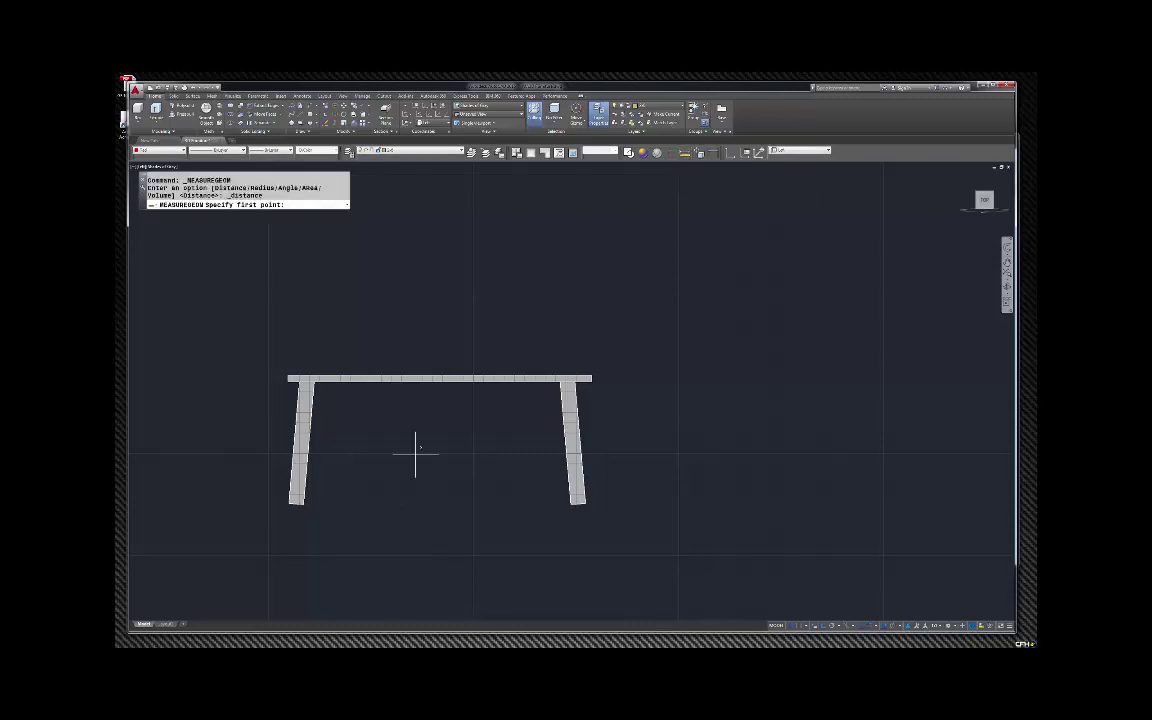
{"action": "left_click", "coordinate": [289, 503]}
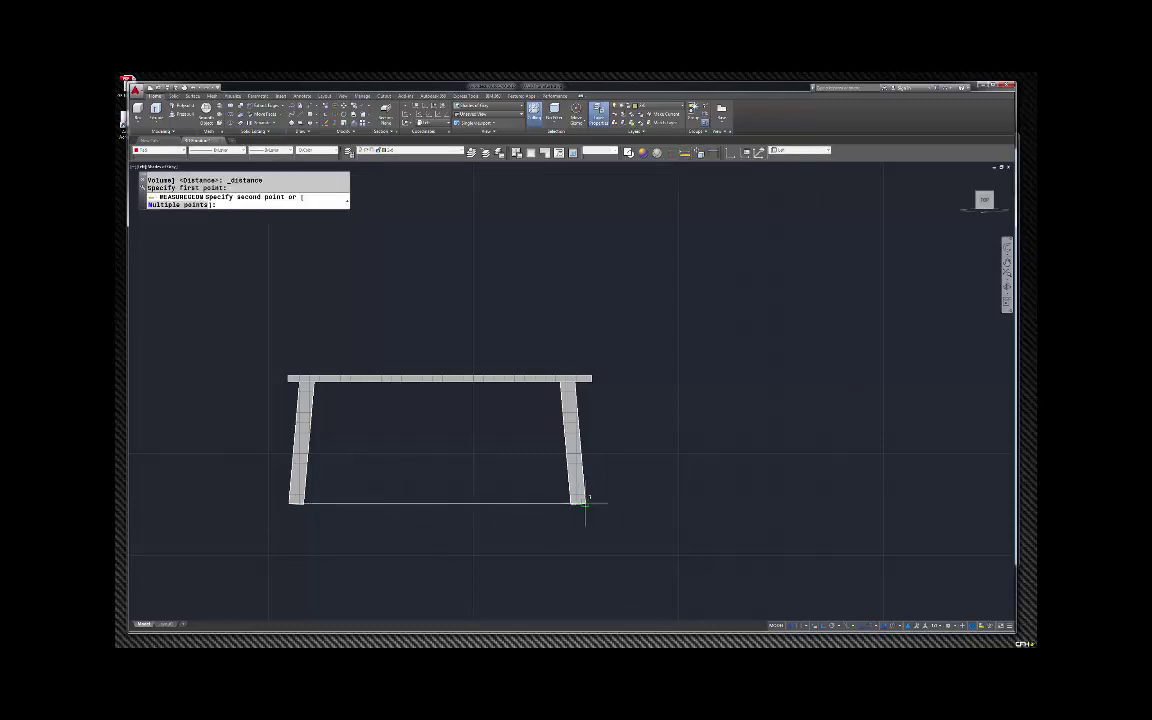
{"action": "left_click", "coordinate": [586, 504]}
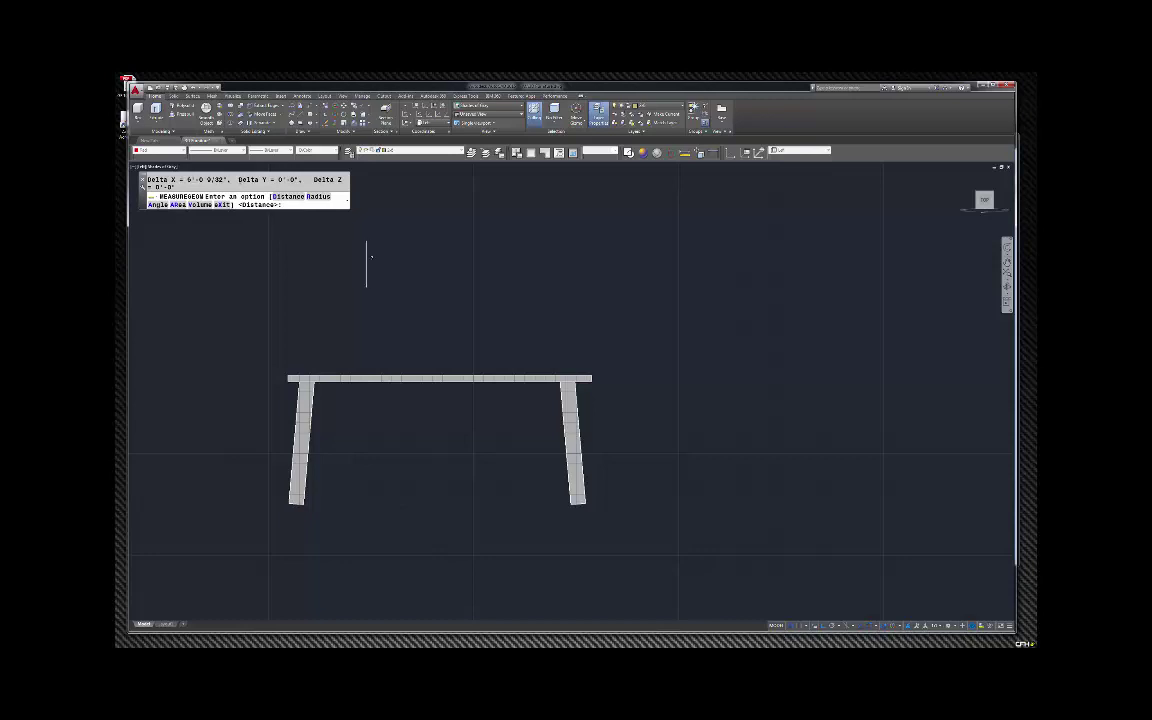
{"action": "key", "text": "Escape"}
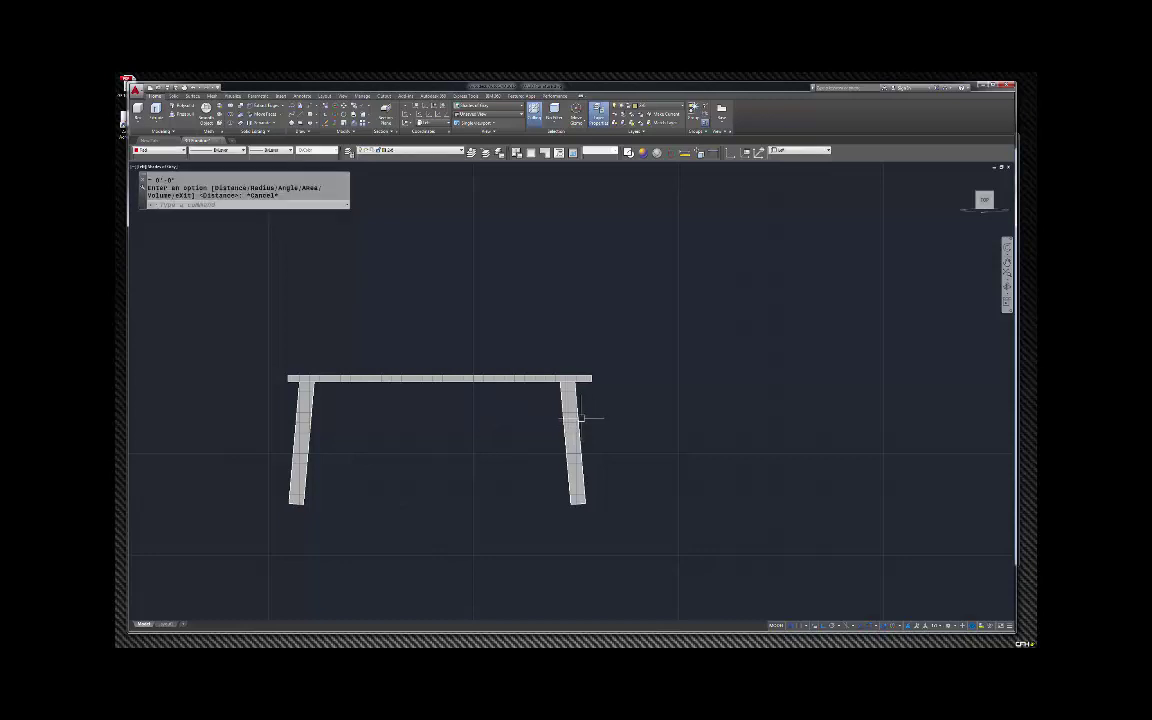
Move the leg nearer the chair 14 horizontally toward the other leg.
{"action": "left_click", "coordinate": [578, 420]}
{"action": "type", "text": "m"}
{"action": "key", "text": "Return"}
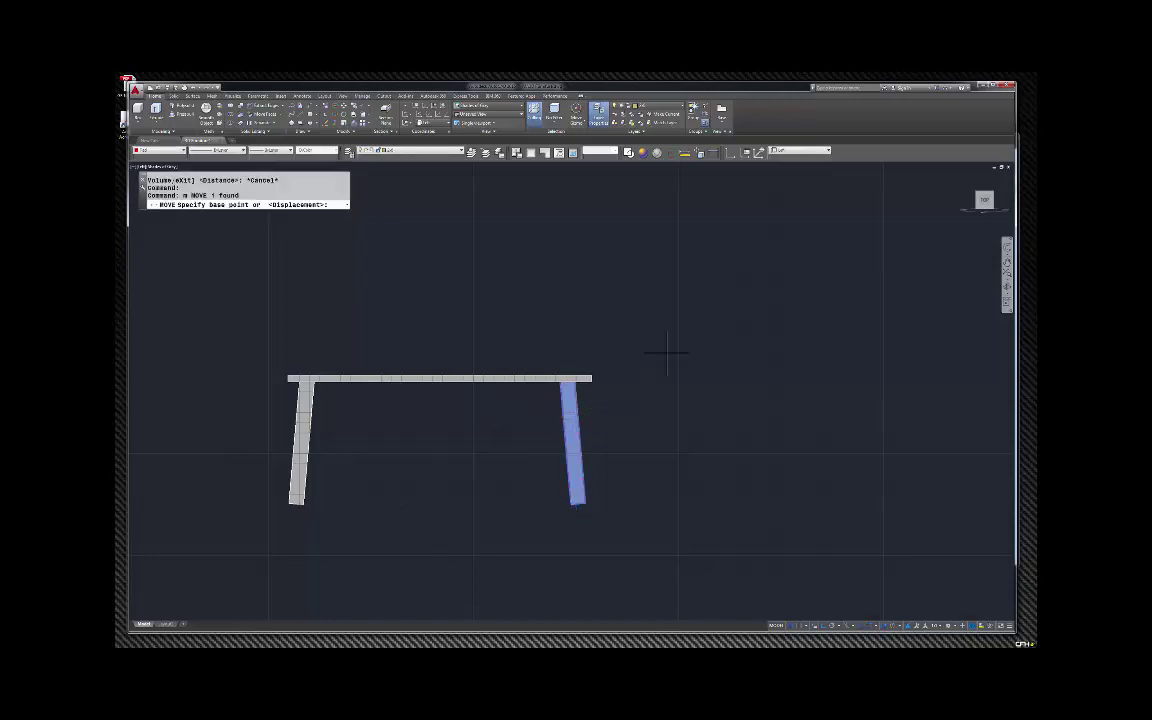
{"action": "left_click", "coordinate": [677, 320]}
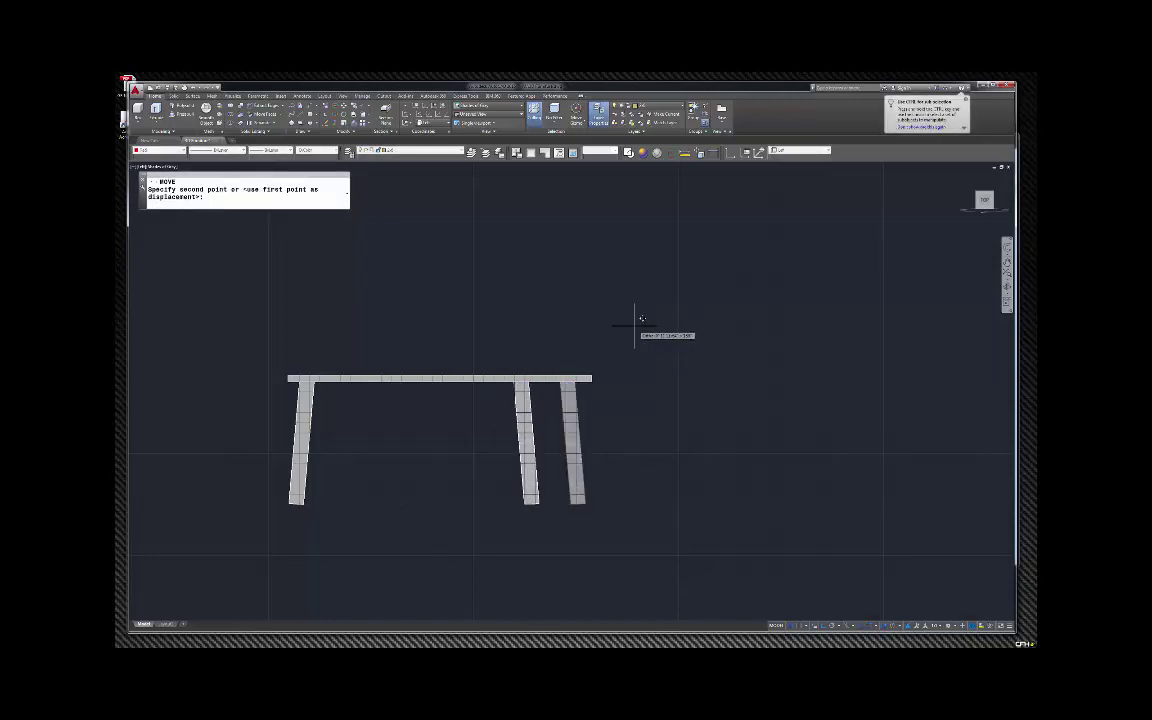
{"action": "type", "text": "14"}
{"action": "key", "text": "Return"}
{"action": "key", "text": "Escape"}
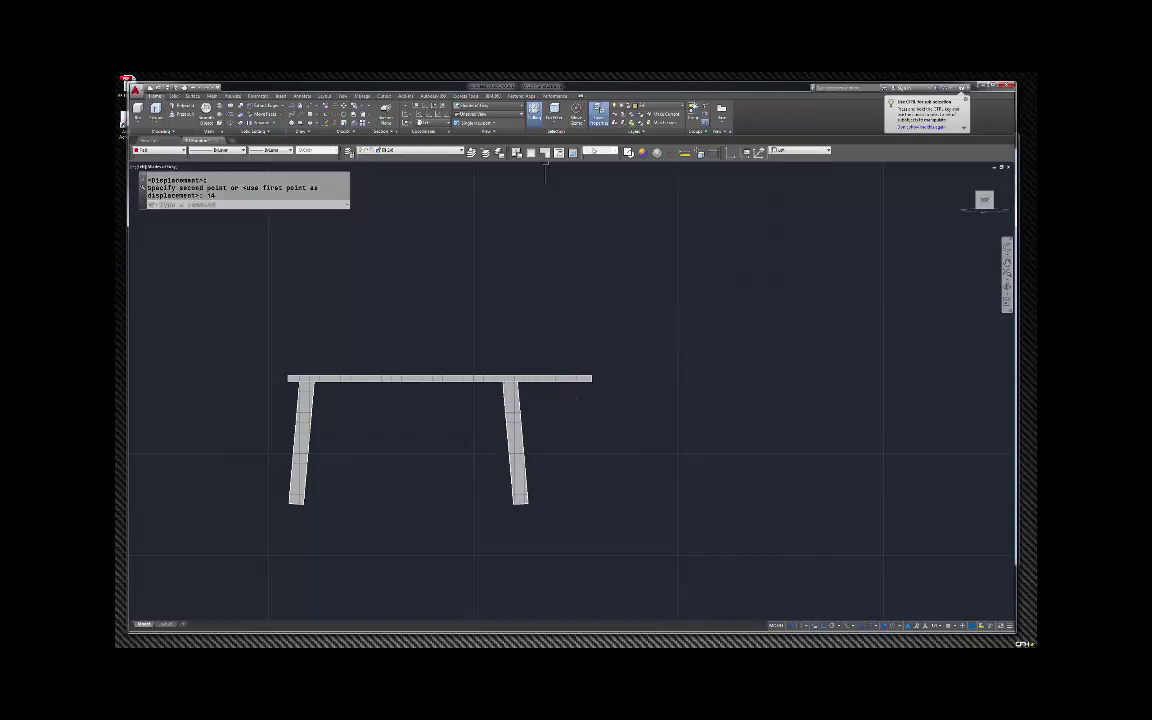
Measure the distance between the outer bottom corners of the two table legs.
{"action": "left_click", "coordinate": [685, 153]}
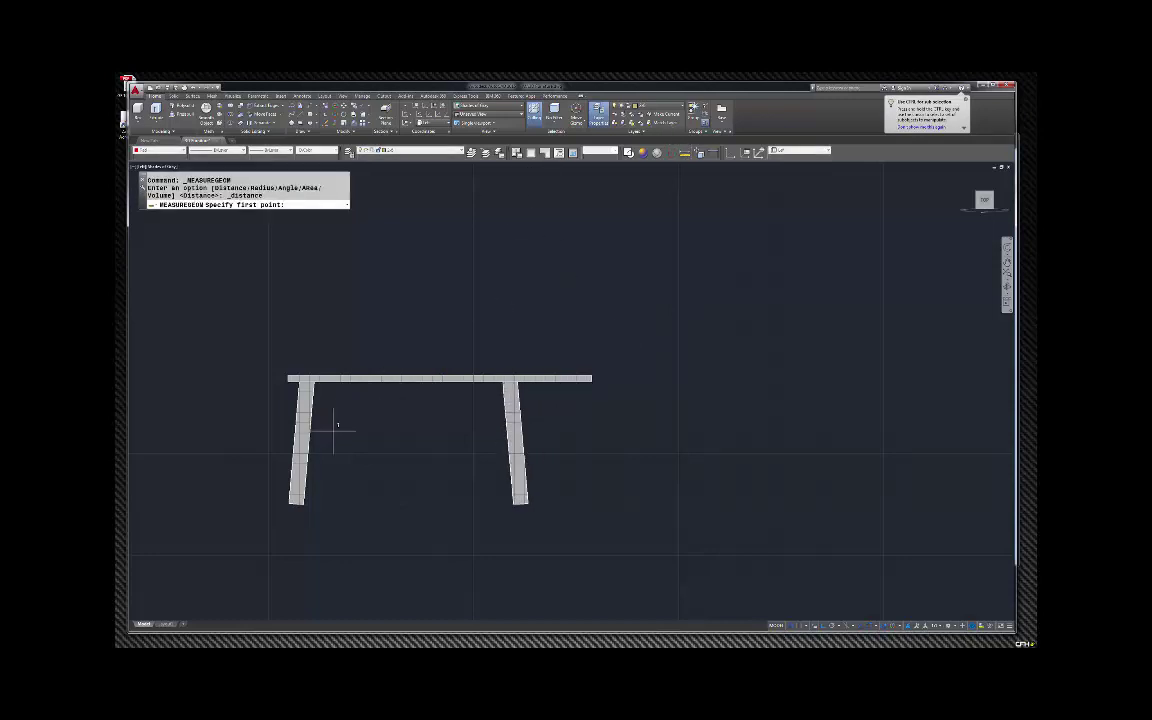
{"action": "left_click", "coordinate": [289, 503]}
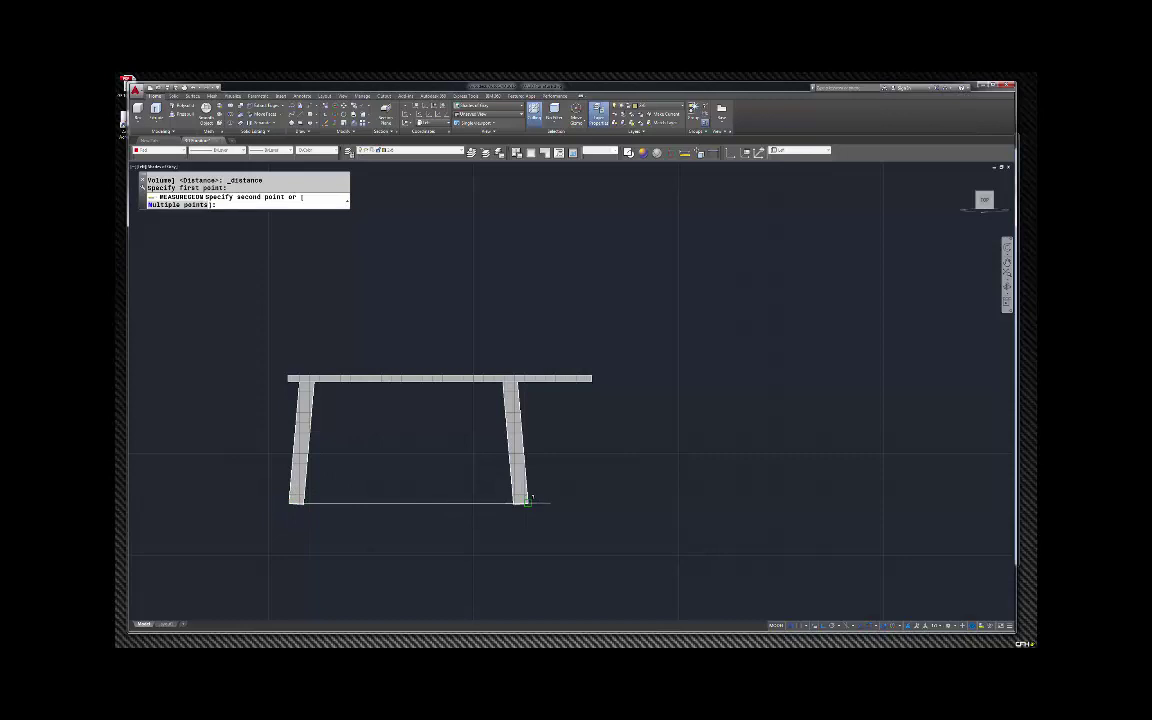
{"action": "left_click", "coordinate": [527, 501]}
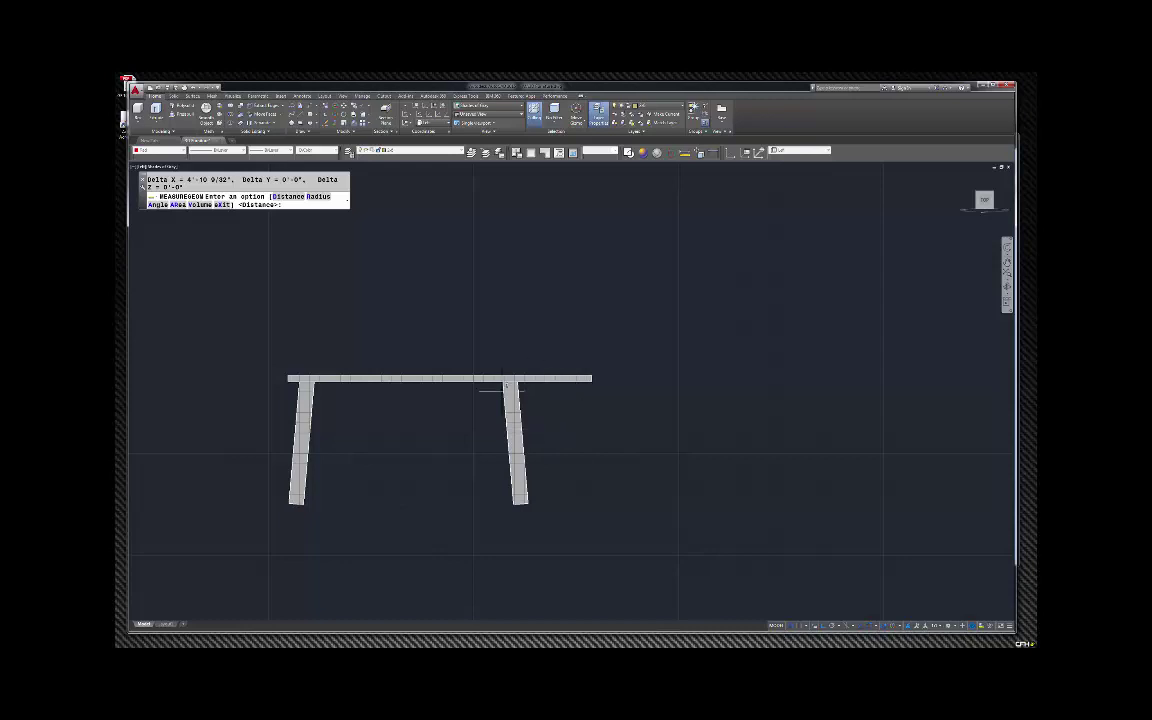
{"action": "key", "text": "Return"}
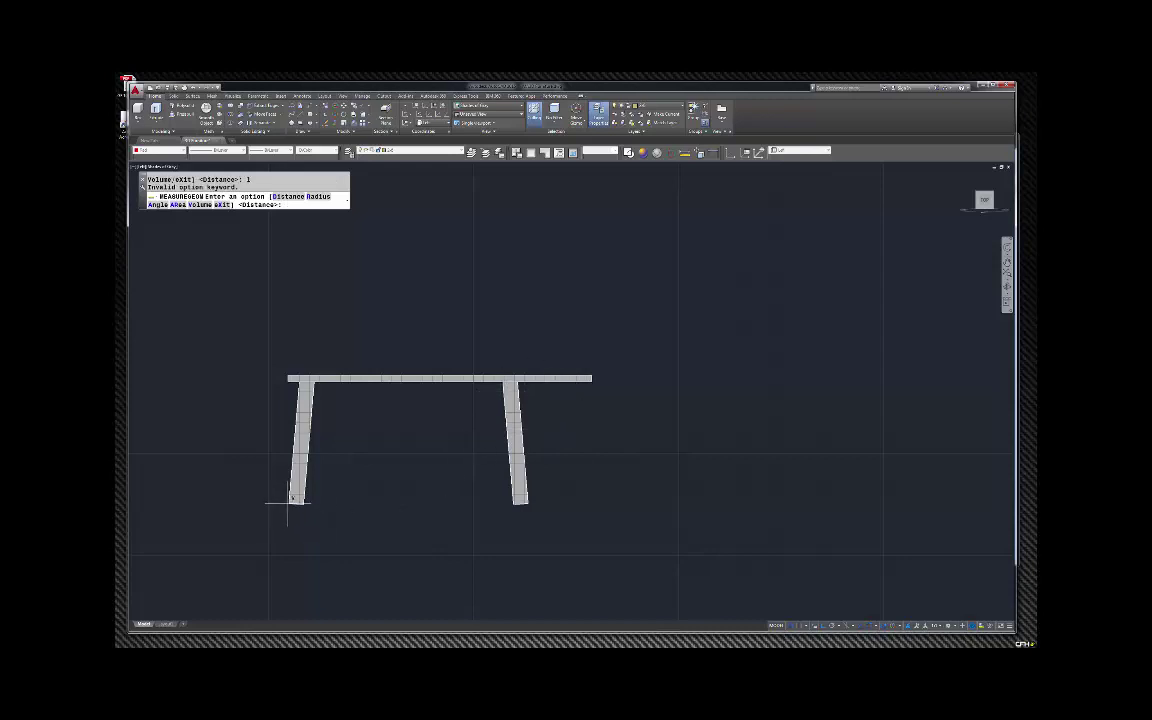
{"action": "key", "text": "Escape"}
{"action": "key", "text": "Escape"}
Draw a horizontal line 62 long from the bottom corner of the leg farther from the chair toward the other leg.
{"action": "type", "text": "l"}
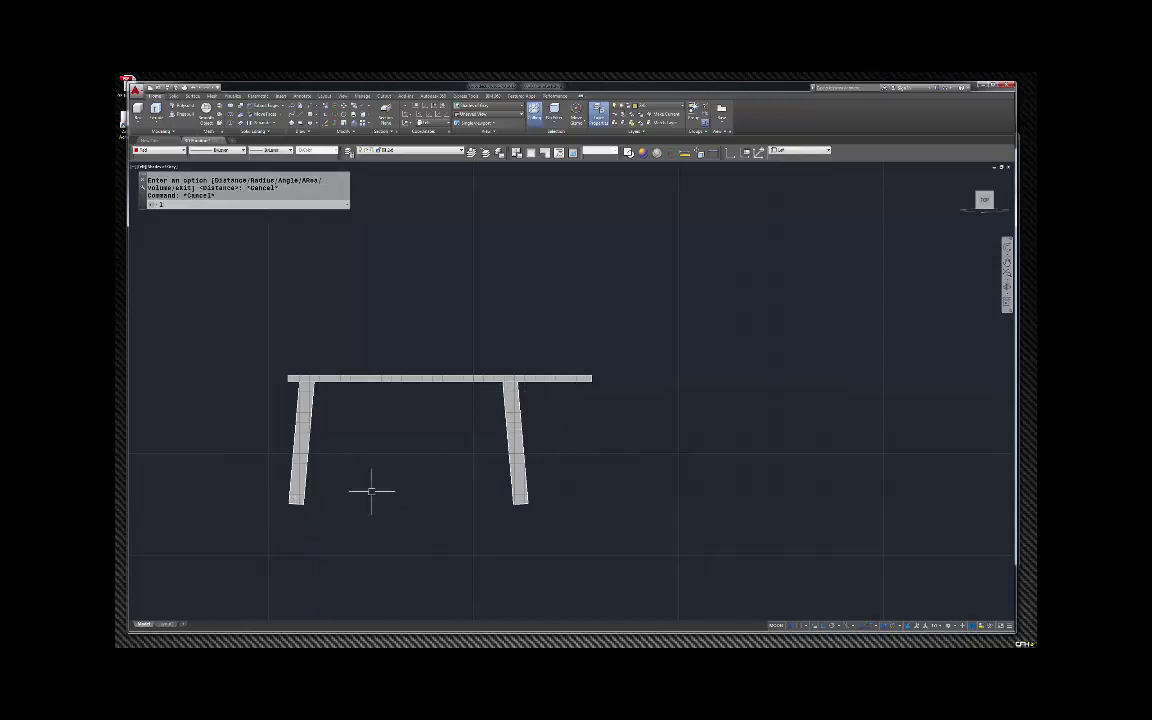
{"action": "key", "text": "Return"}
{"action": "left_click", "coordinate": [293, 503]}
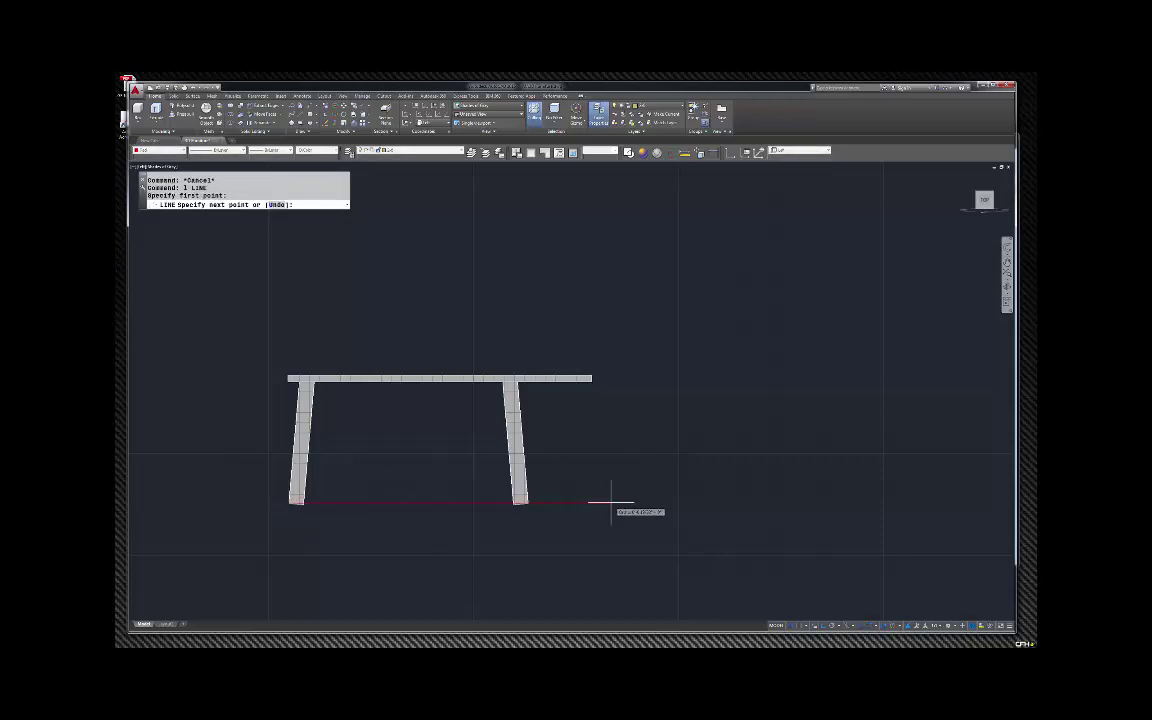
{"action": "type", "text": "6"}
{"action": "key", "text": "Return"}
{"action": "key", "text": "Return"}
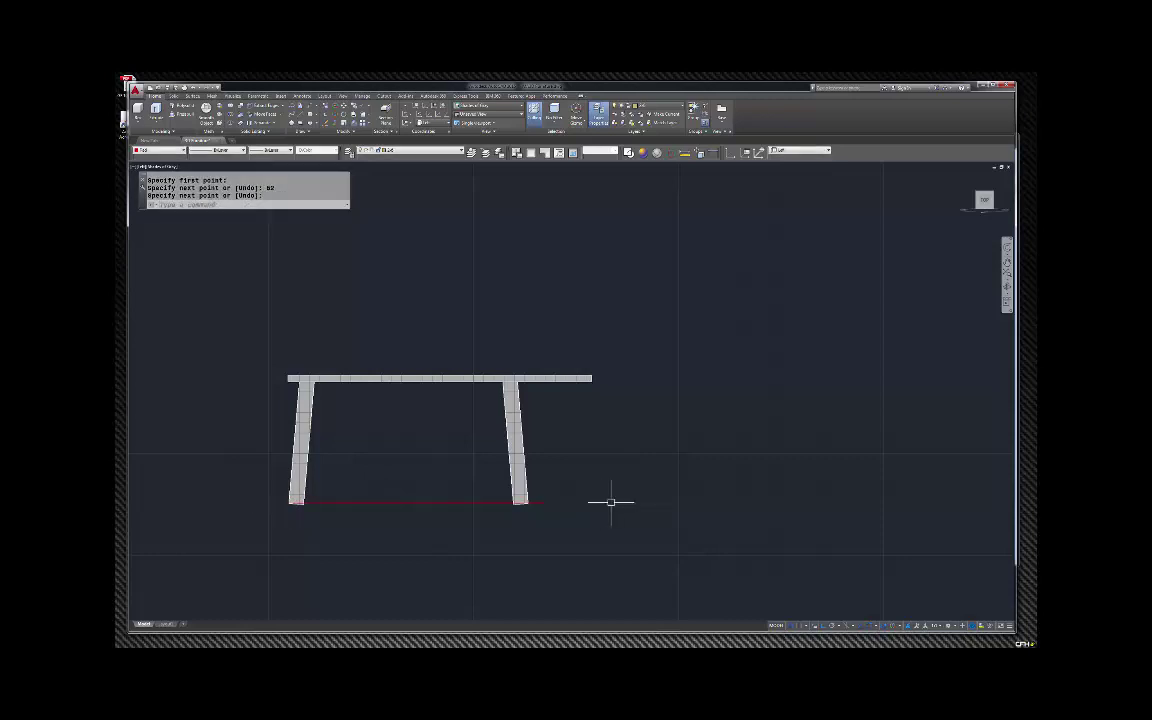
Move the leg nearer the chair by its outer bottom corner to the free end of the 62 line.
{"action": "scroll", "coordinate": [537, 476], "scroll_direction": "up", "scroll_amount": 3}
{"action": "left_click", "coordinate": [519, 492]}
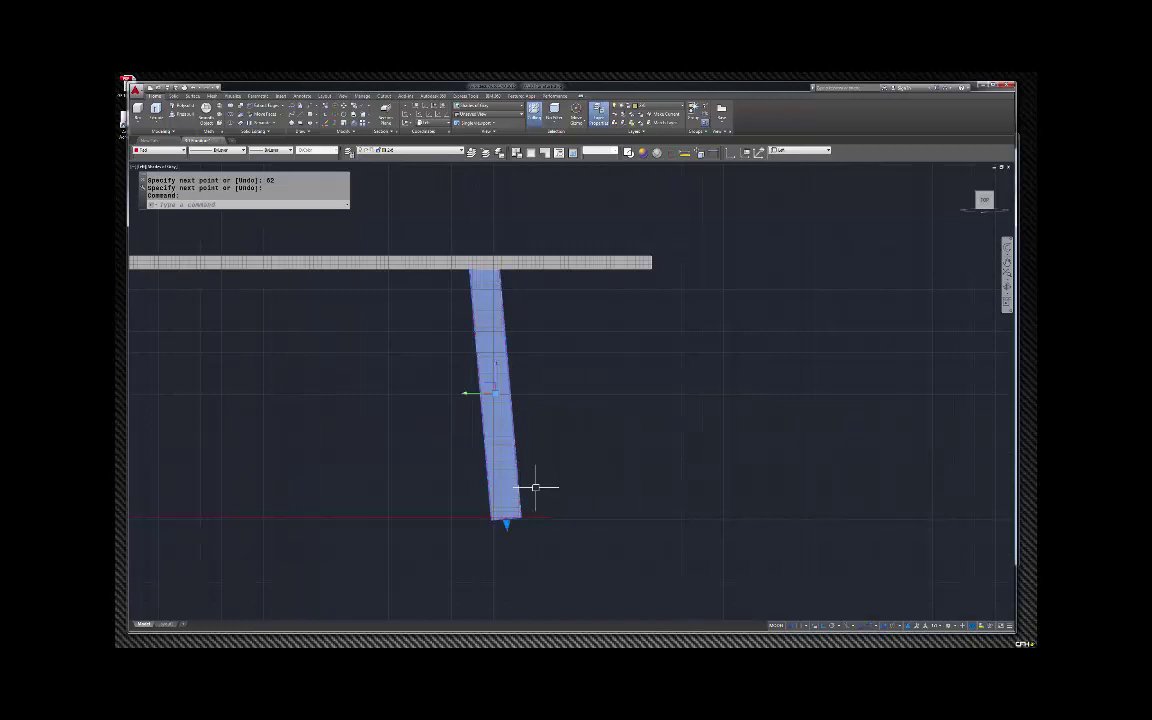
{"action": "type", "text": "m"}
{"action": "key", "text": "Return"}
{"action": "scroll", "coordinate": [528, 520], "scroll_direction": "up", "scroll_amount": 3}
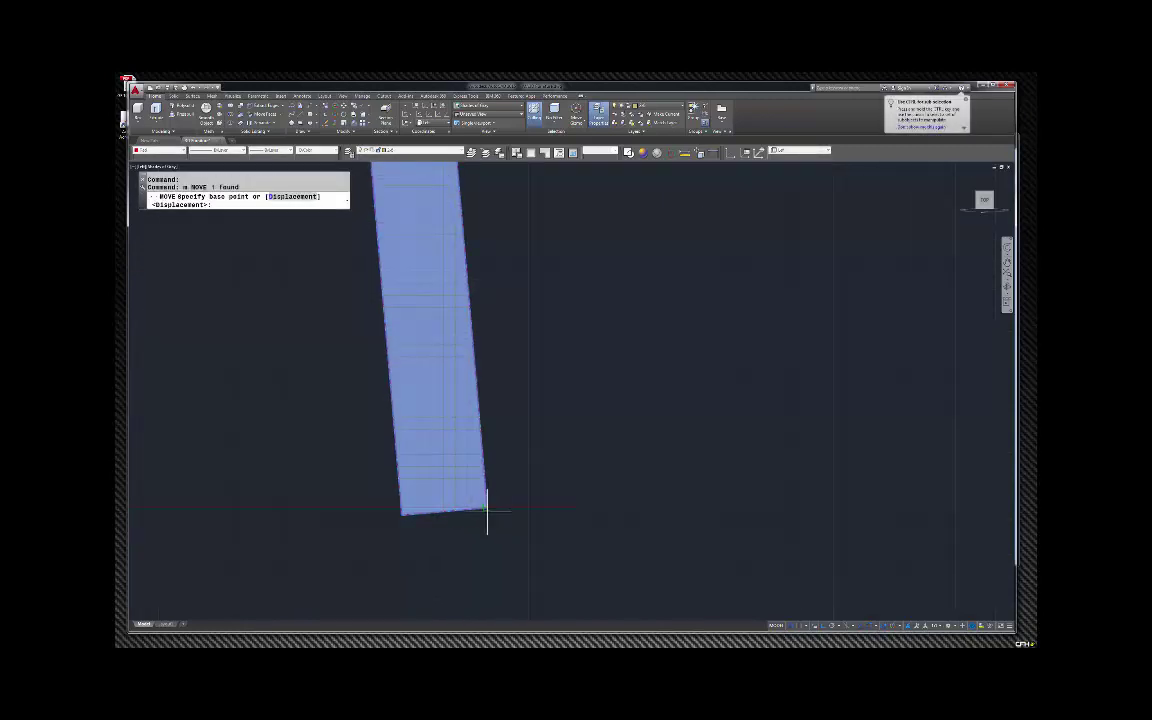
{"action": "left_click", "coordinate": [487, 509]}
{"action": "scroll", "coordinate": [566, 500], "scroll_direction": "down", "scroll_amount": 6}
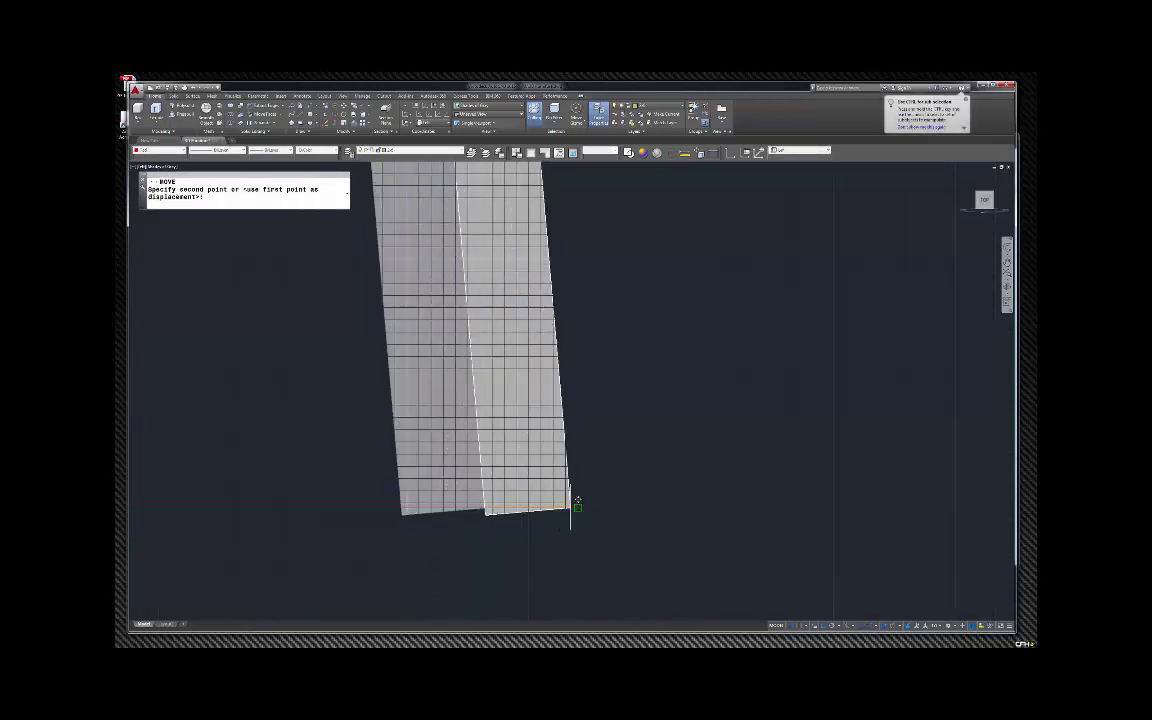
{"action": "left_click", "coordinate": [637, 512]}
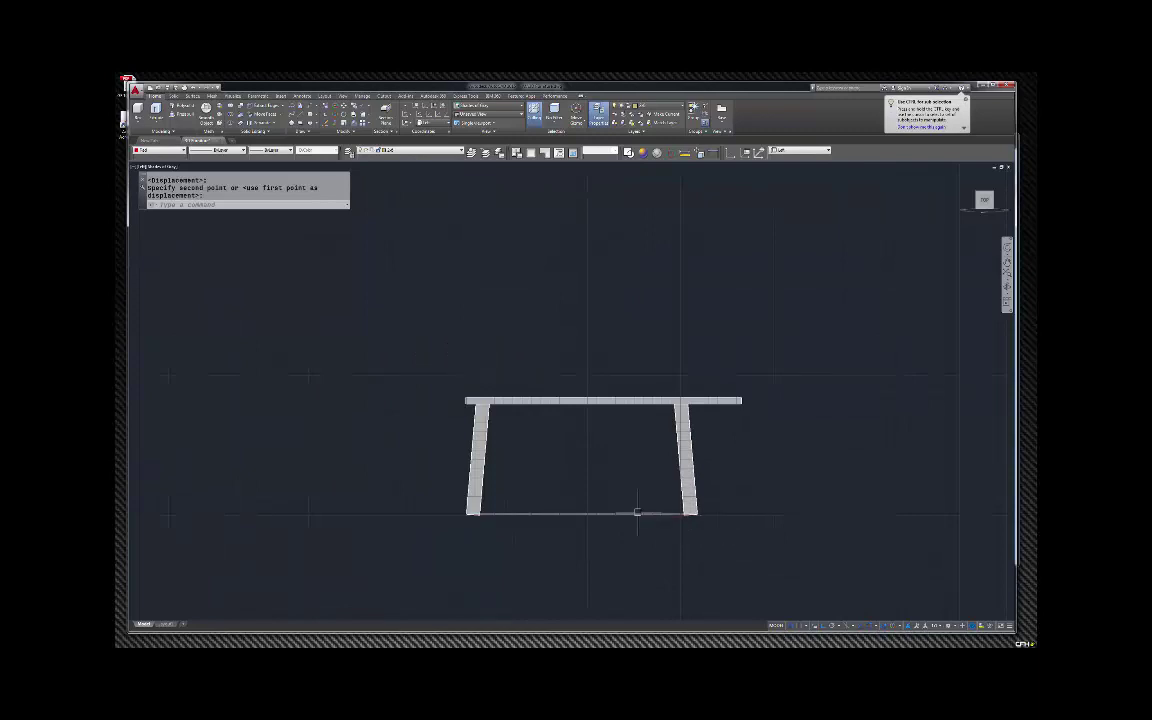
Draw a vertical line from the midpoint of the base line up past the tabletop as a centre guide.
{"action": "type", "text": "l"}
{"action": "key", "text": "Return"}
{"action": "left_click", "coordinate": [581, 514]}
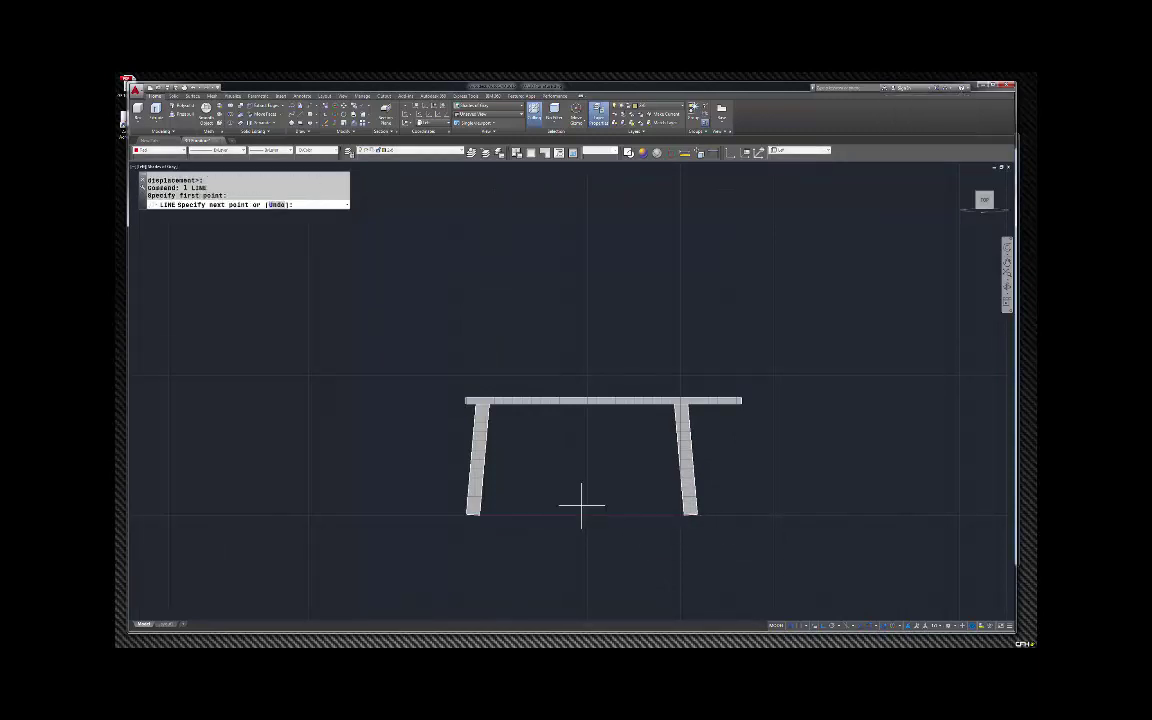
{"action": "left_click", "coordinate": [581, 351]}
{"action": "key", "text": "Return"}
Move the tabletop horizontally from its midpoint onto the vertical centre line so that it overhangs both legs evenly.
{"action": "left_click", "coordinate": [635, 400]}
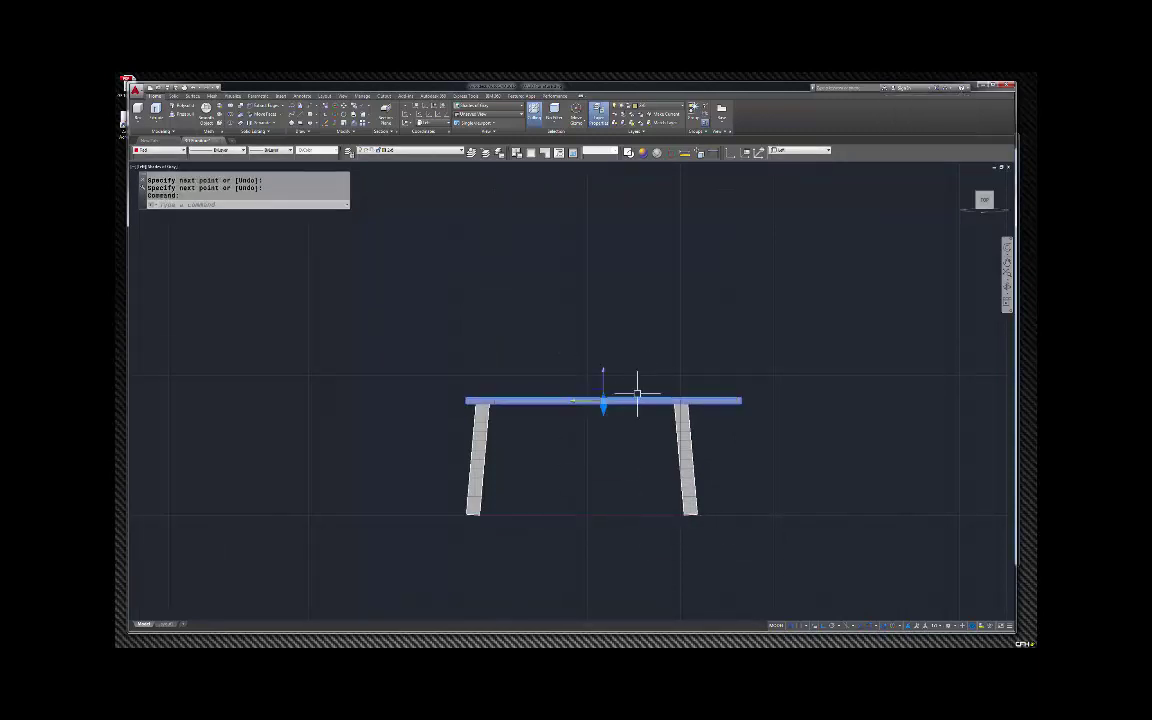
{"action": "left_click", "coordinate": [603, 400]}
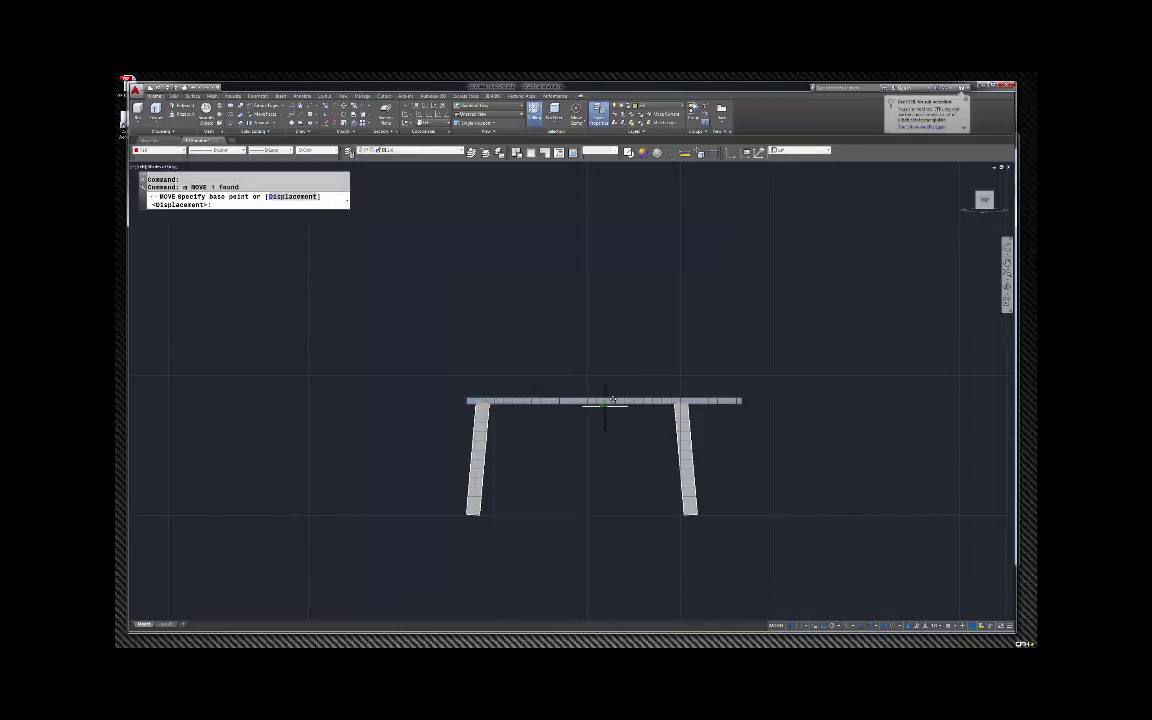
{"action": "left_click", "coordinate": [582, 400]}
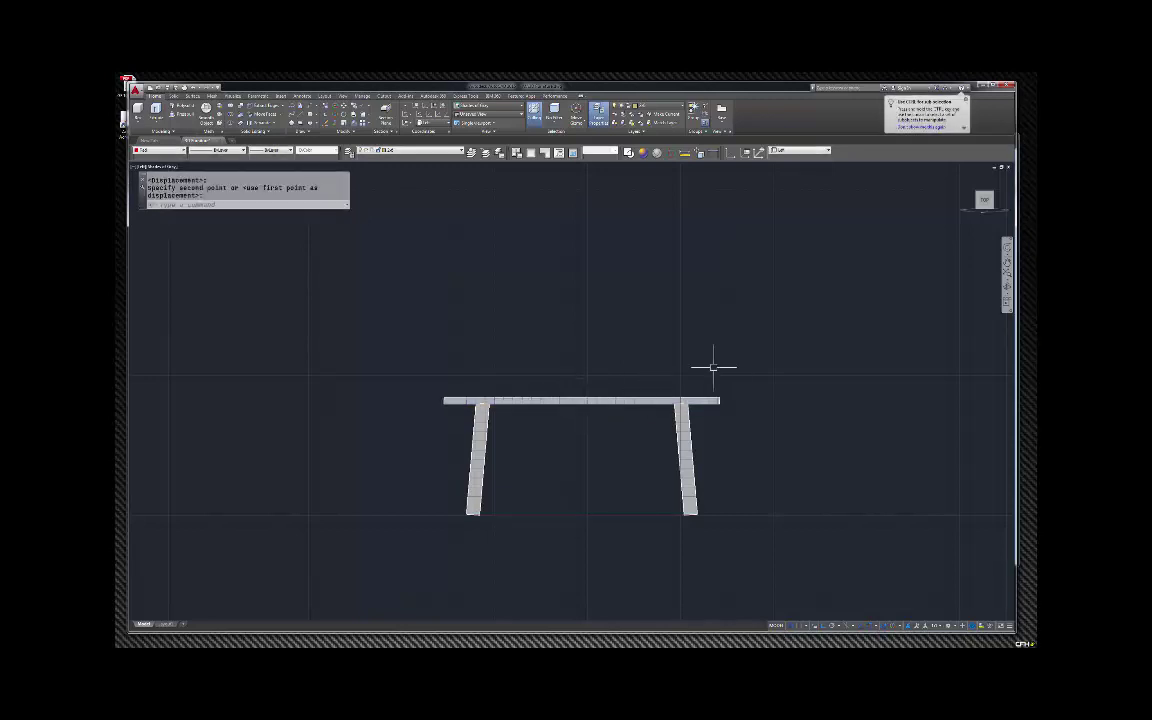
{"action": "key", "text": "Escape"}
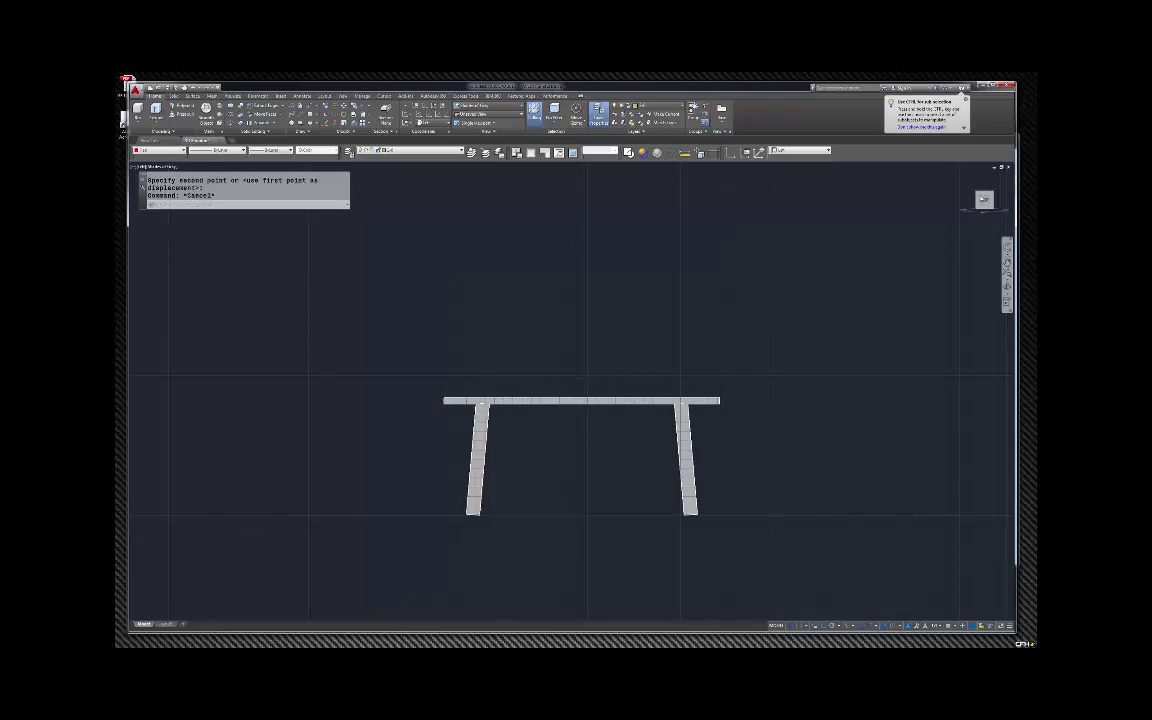
Set the coordinate system to World and return to the left view of the table and chair.
{"action": "left_click", "coordinate": [963, 180]}
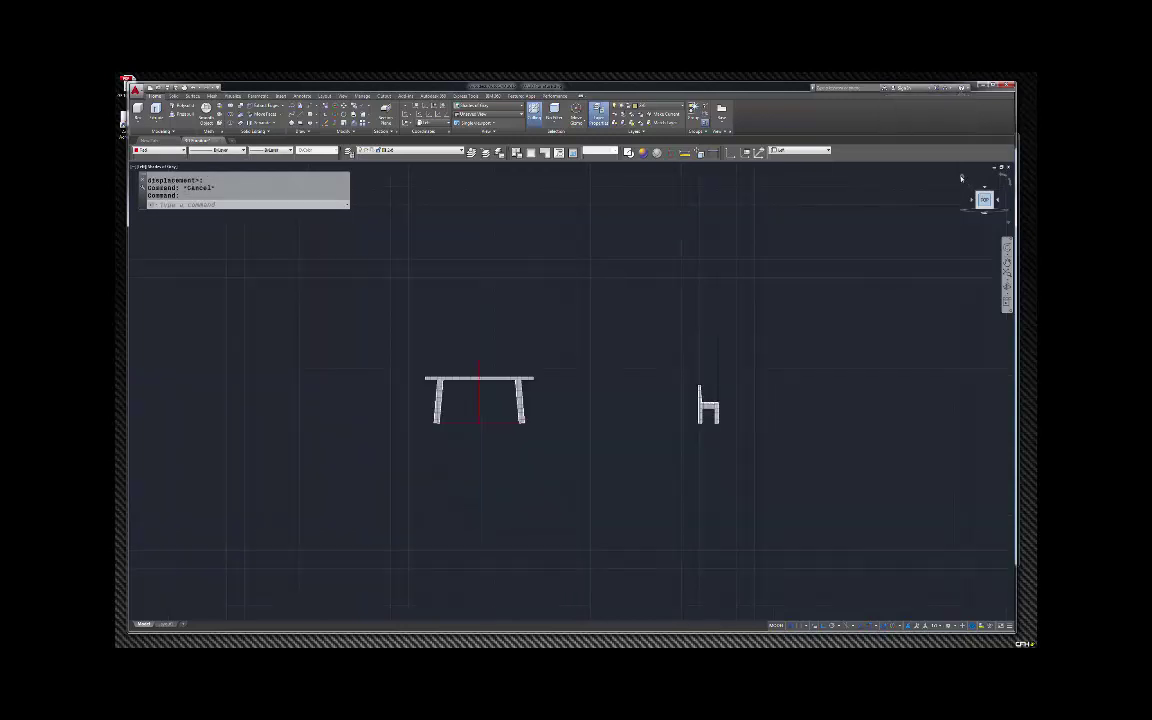
{"action": "key", "text": "Escape"}
{"action": "left_click", "coordinate": [977, 196]}
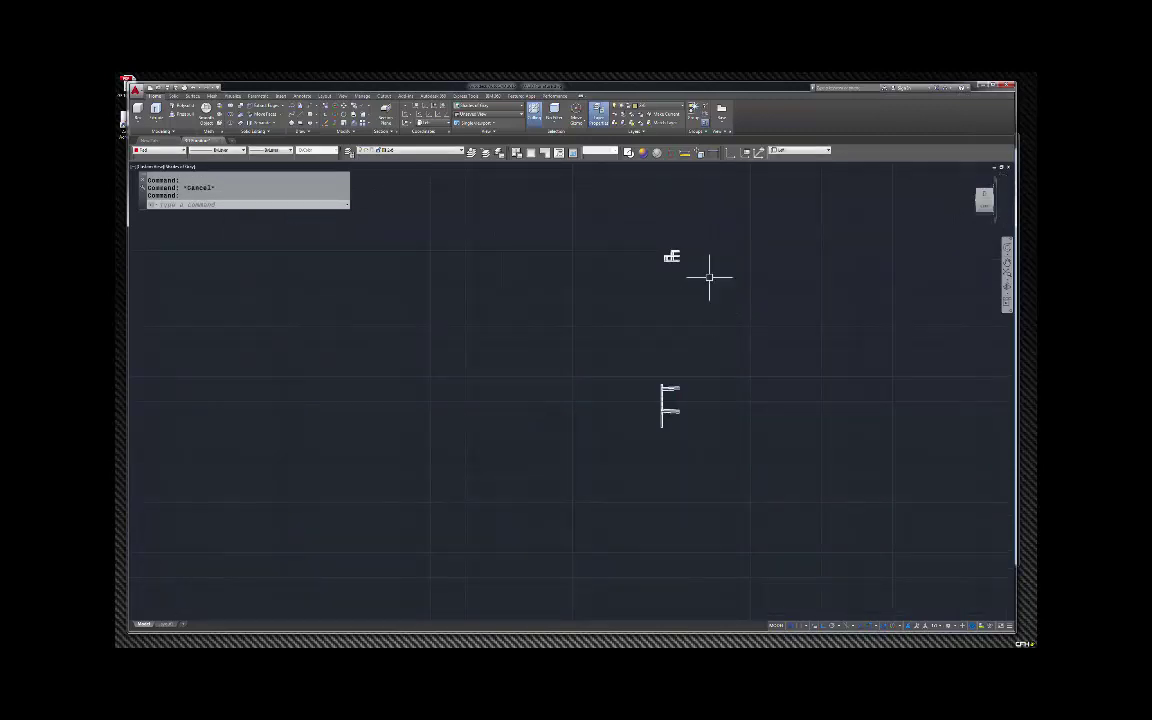
{"action": "left_click", "coordinate": [812, 151]}
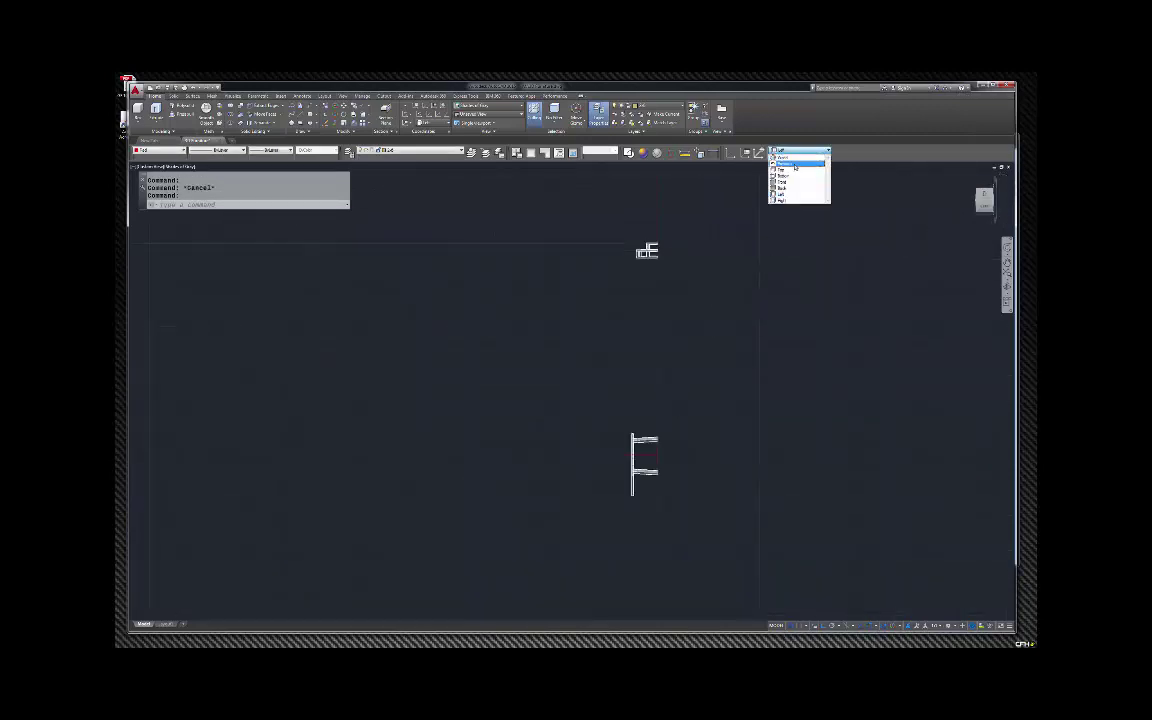
{"action": "left_click", "coordinate": [795, 170]}
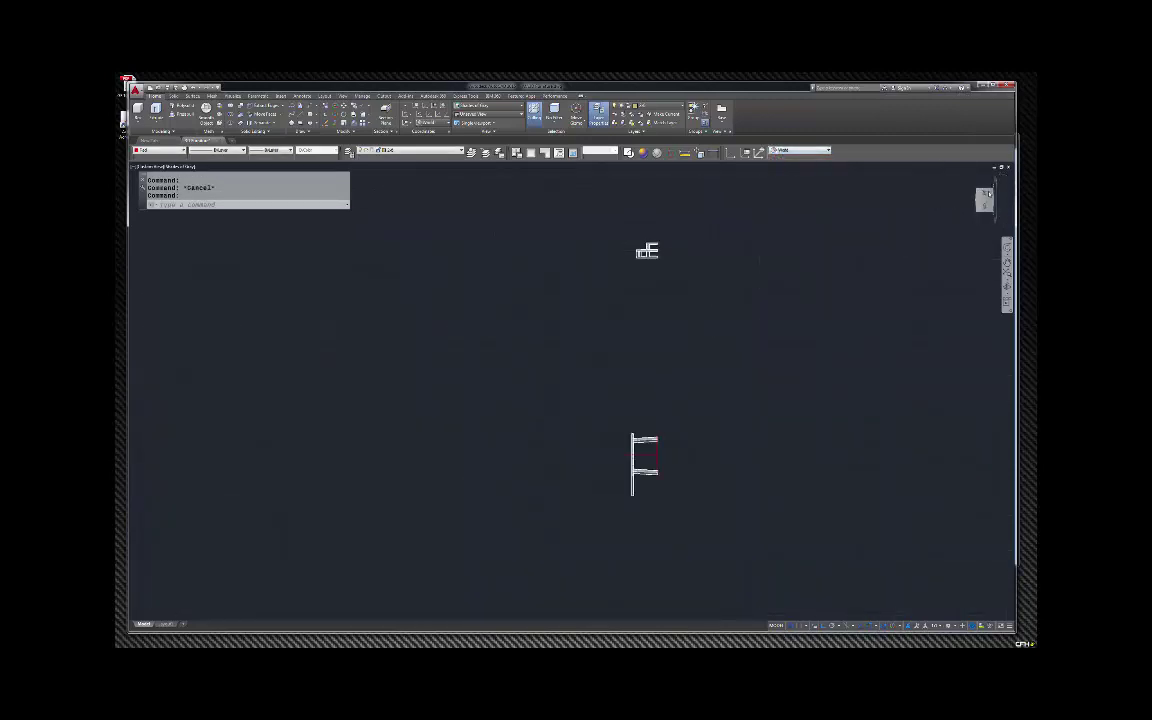
{"action": "key", "text": "Escape"}
{"action": "left_click", "coordinate": [984, 198]}
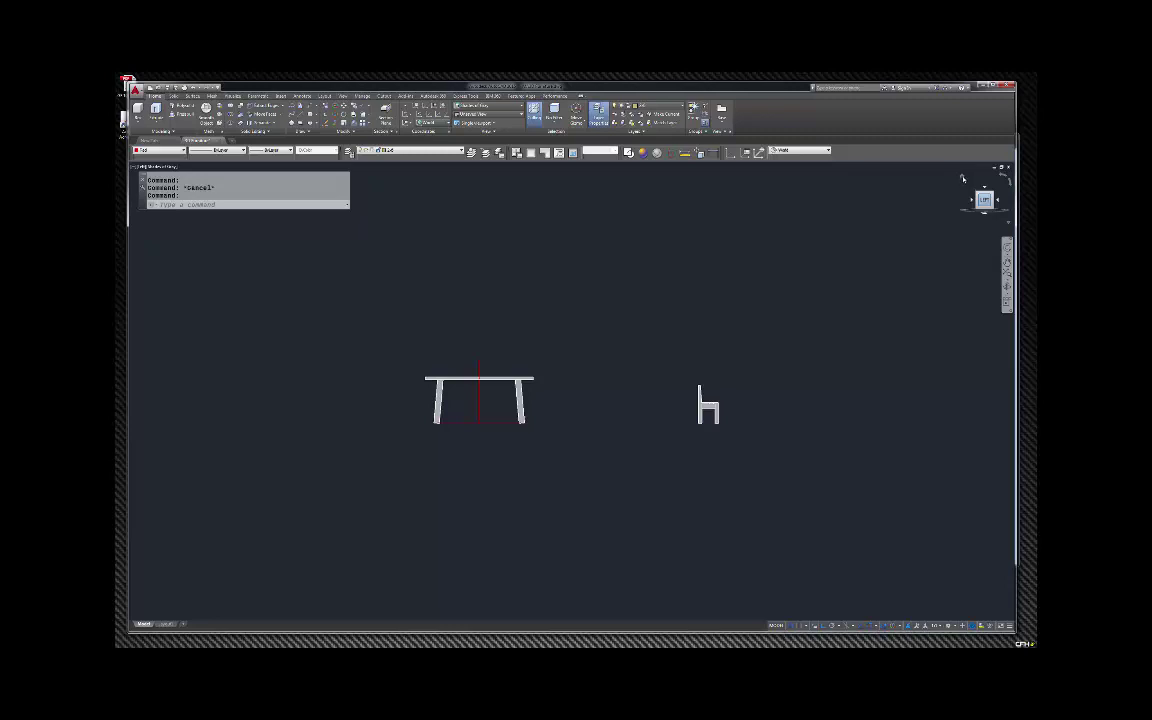
{"action": "key", "text": "Escape"}
Display the View toolbar and dock it in the row of toolbars above the drawing area.
{"action": "right_click", "coordinate": [622, 160]}
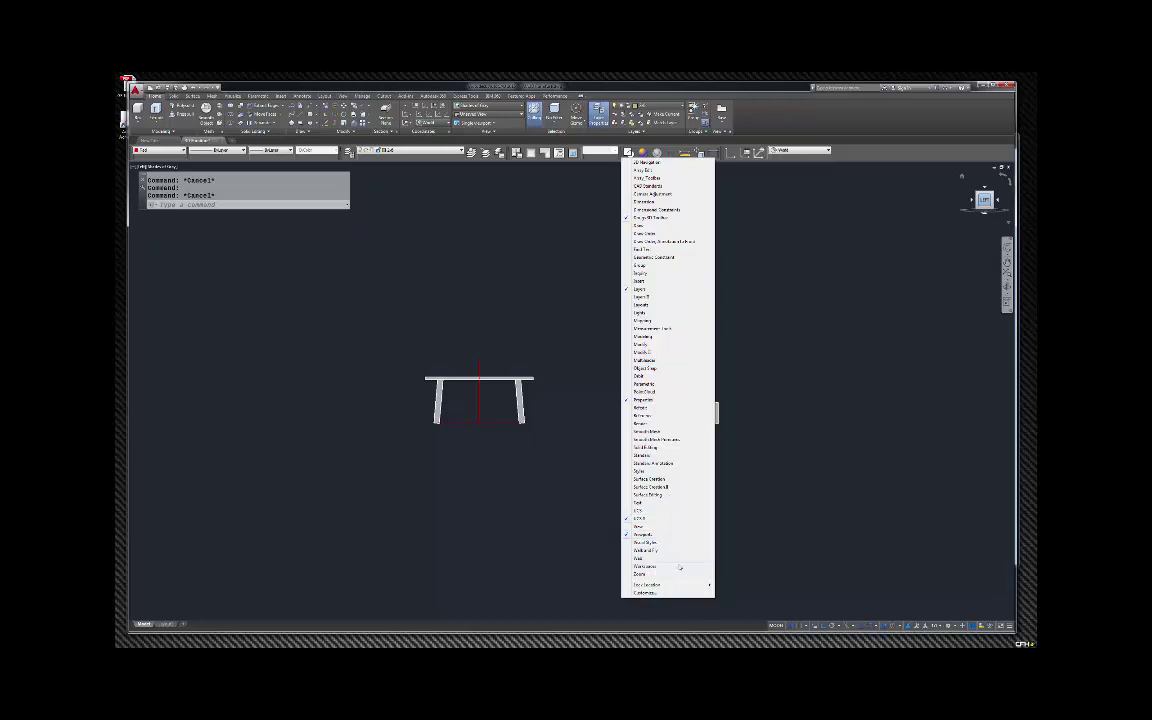
{"action": "right_click", "coordinate": [599, 151]}
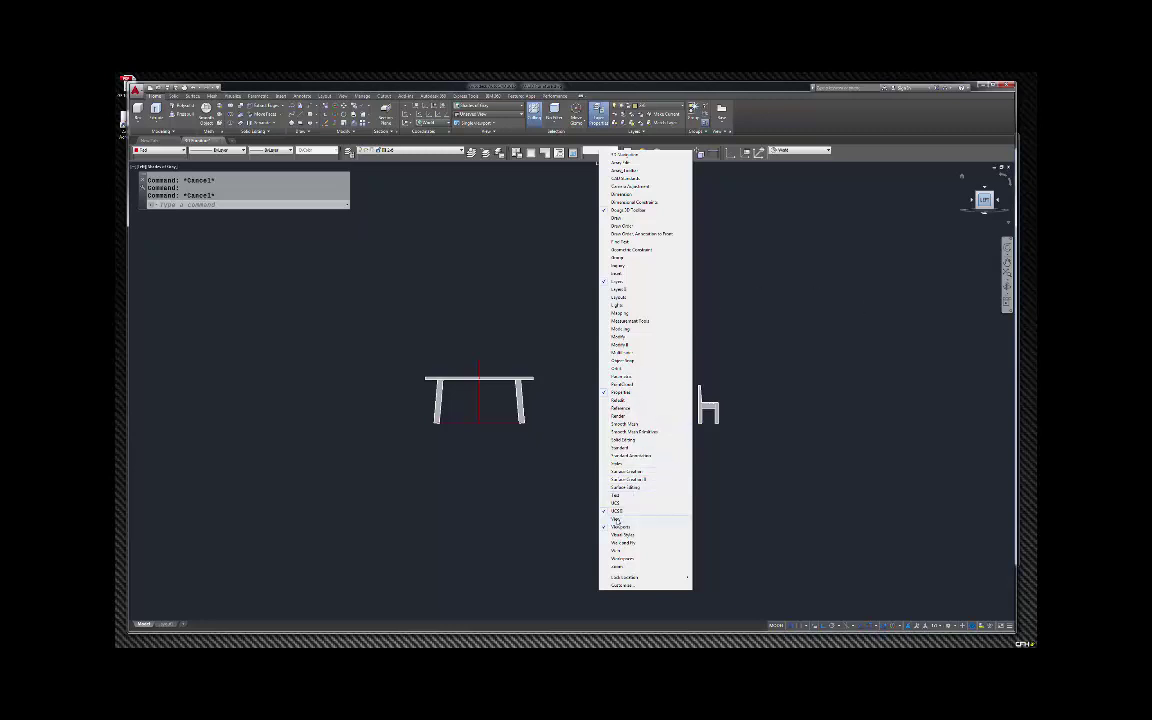
{"action": "left_click", "coordinate": [615, 519]}
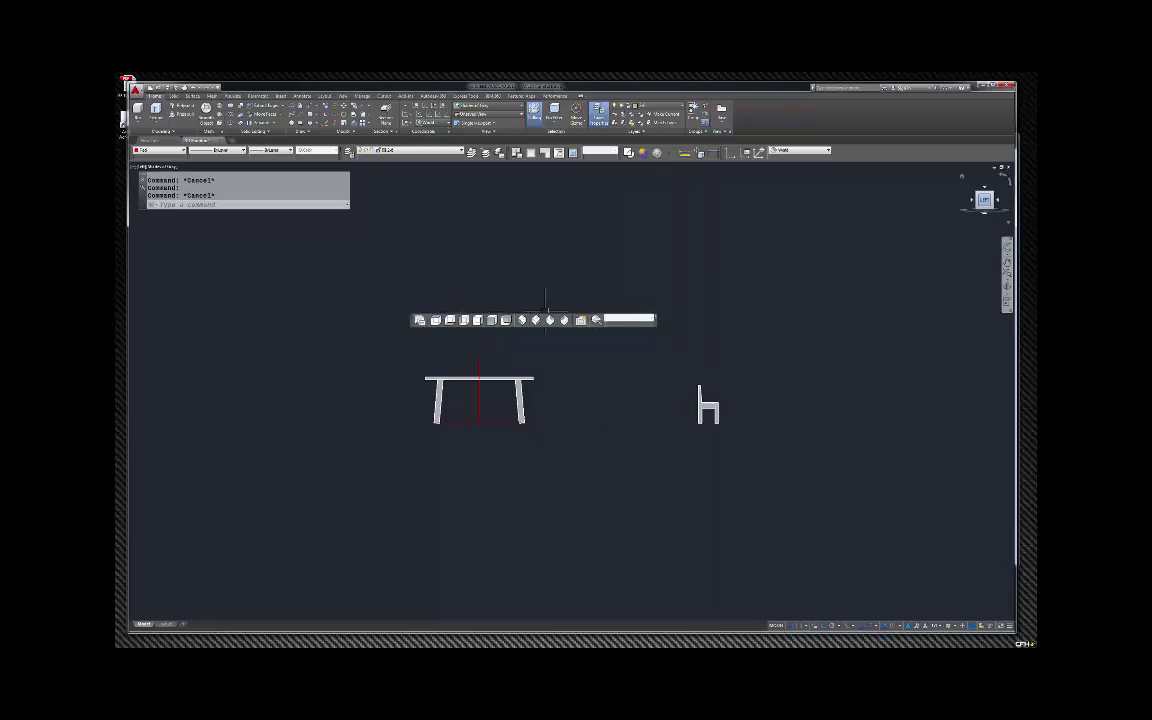
{"action": "left_click_drag", "start_coordinate": [463, 314], "coordinate": [558, 154]}
{"action": "left_click_drag", "start_coordinate": [463, 314], "coordinate": [601, 165]}
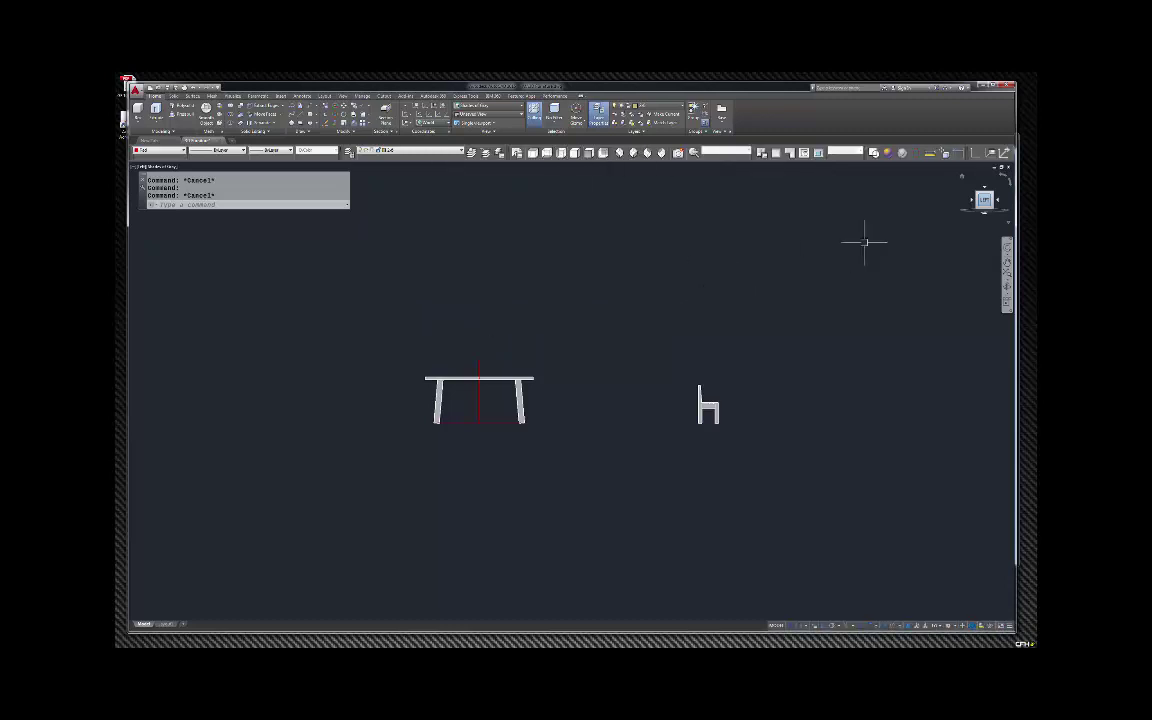
Examine the table from the northeast and northwest isometric views to check the position of the legs under the tabletop.
{"action": "left_click", "coordinate": [993, 196]}
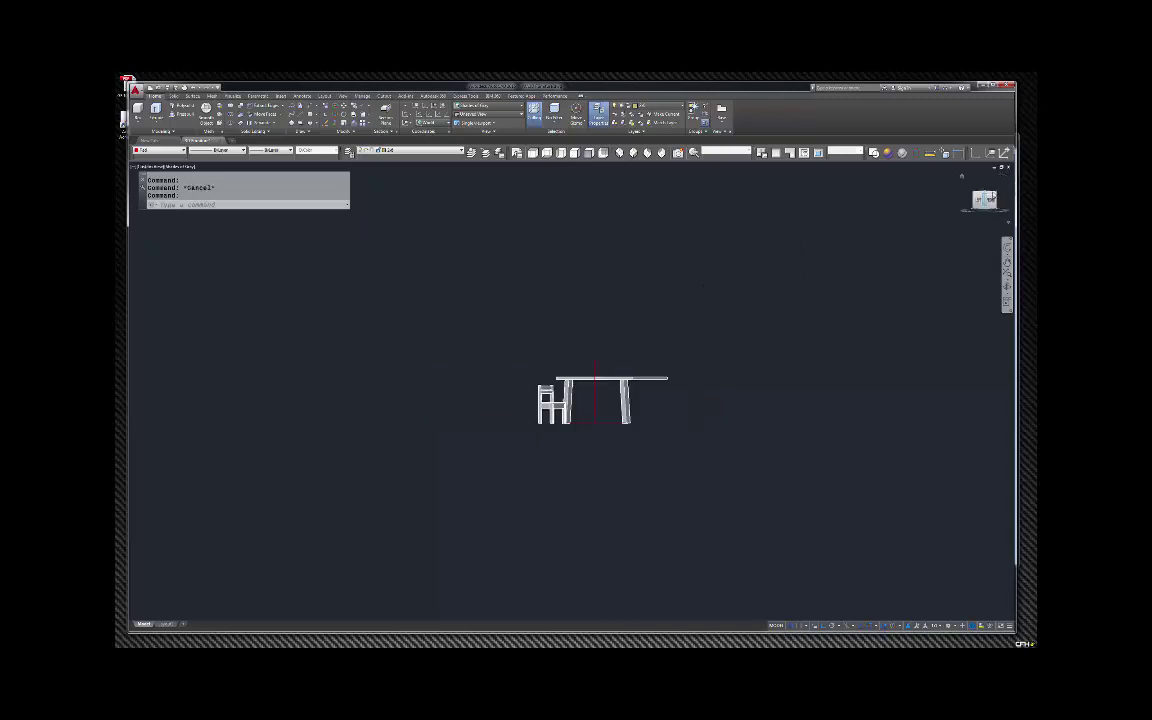
{"action": "key", "text": "Escape"}
{"action": "left_click", "coordinate": [576, 152]}
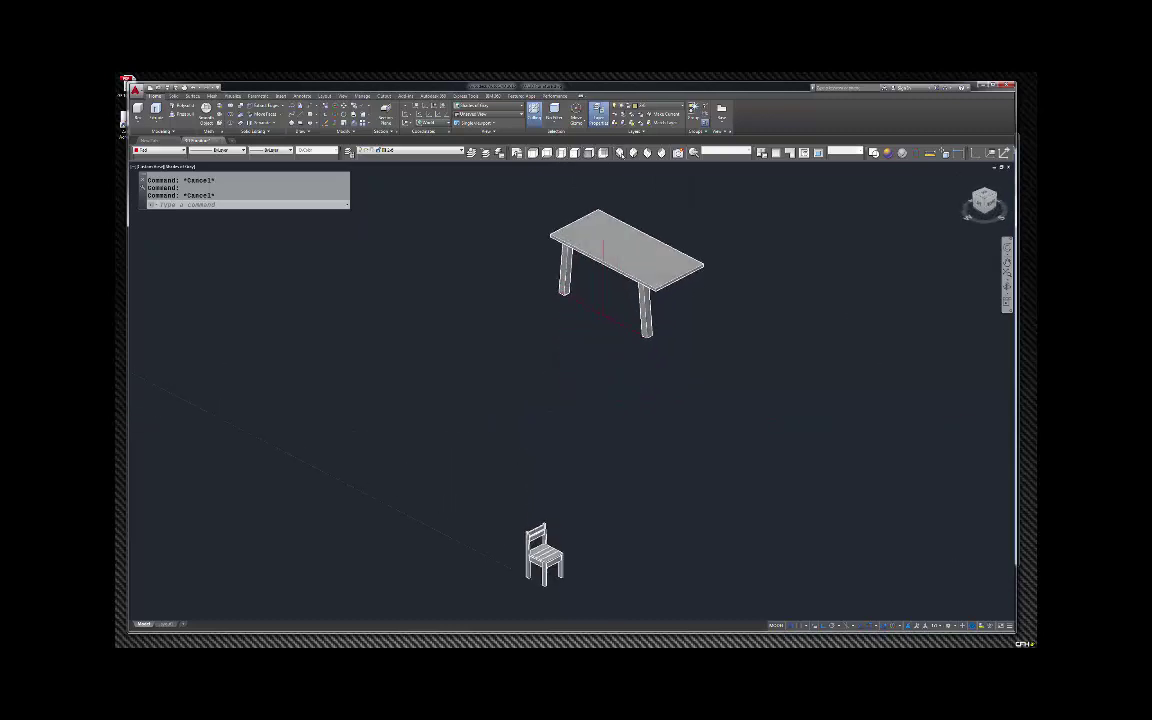
{"action": "left_click", "coordinate": [661, 154]}
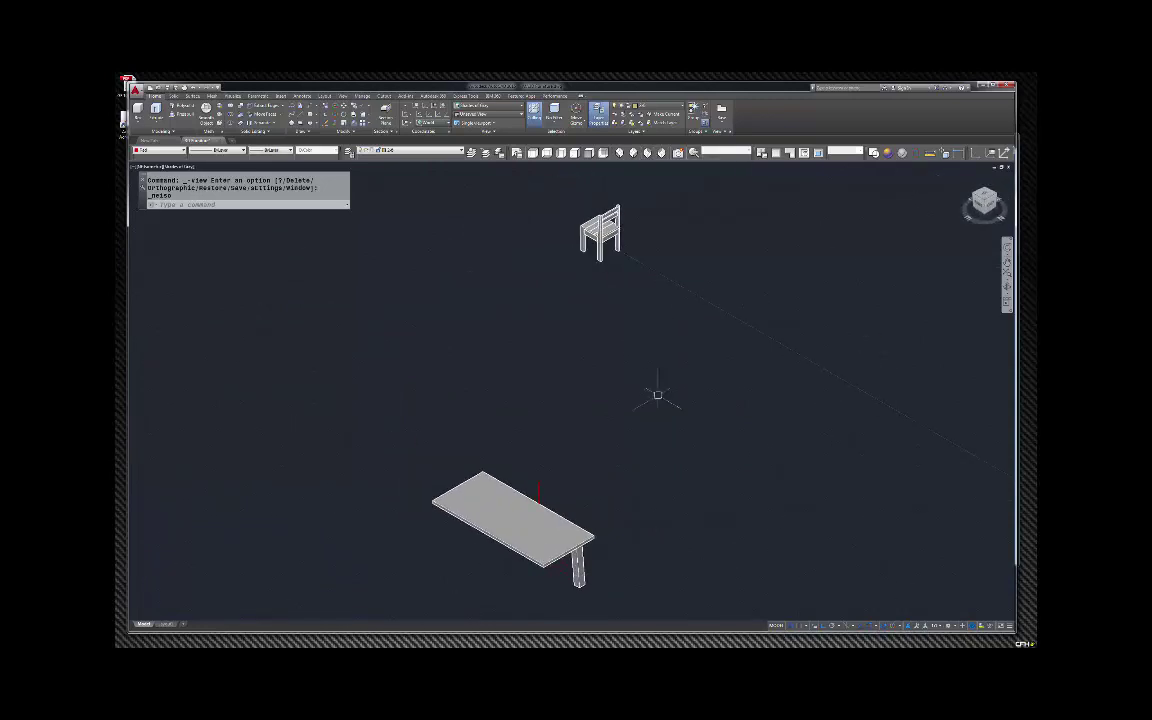
{"action": "scroll", "coordinate": [600, 440], "scroll_direction": "down", "scroll_amount": 3}
{"action": "scroll", "coordinate": [610, 475], "scroll_direction": "up", "scroll_amount": 5}
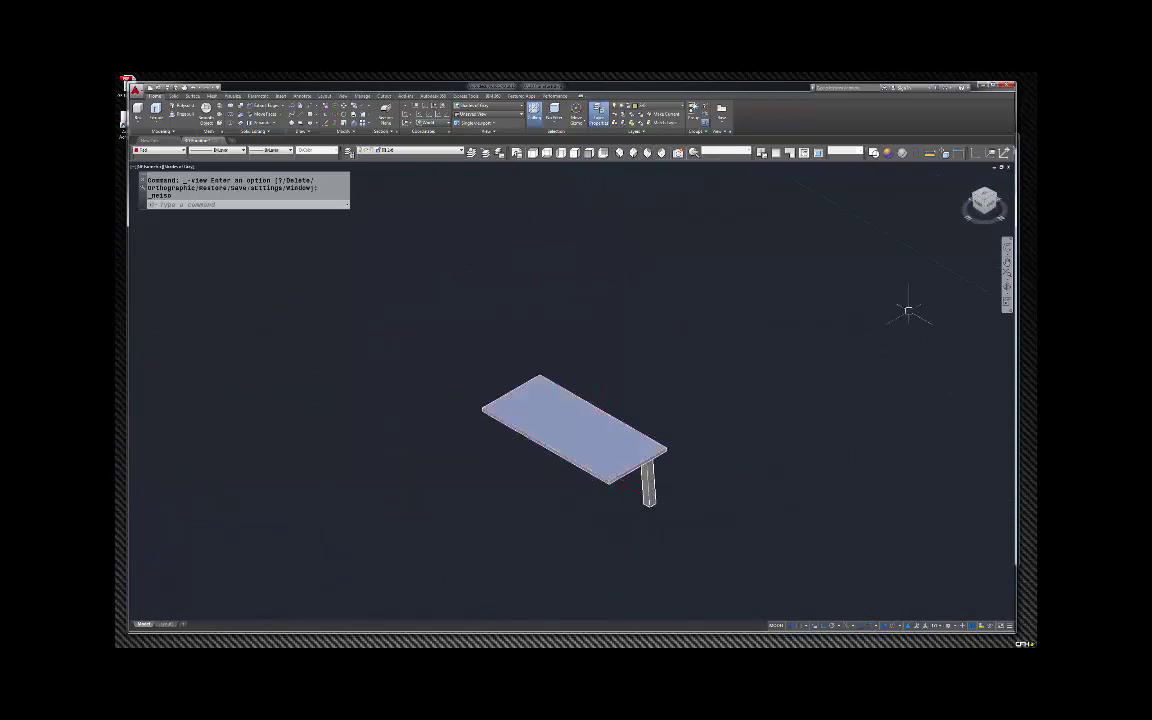
{"action": "left_click", "coordinate": [662, 154]}
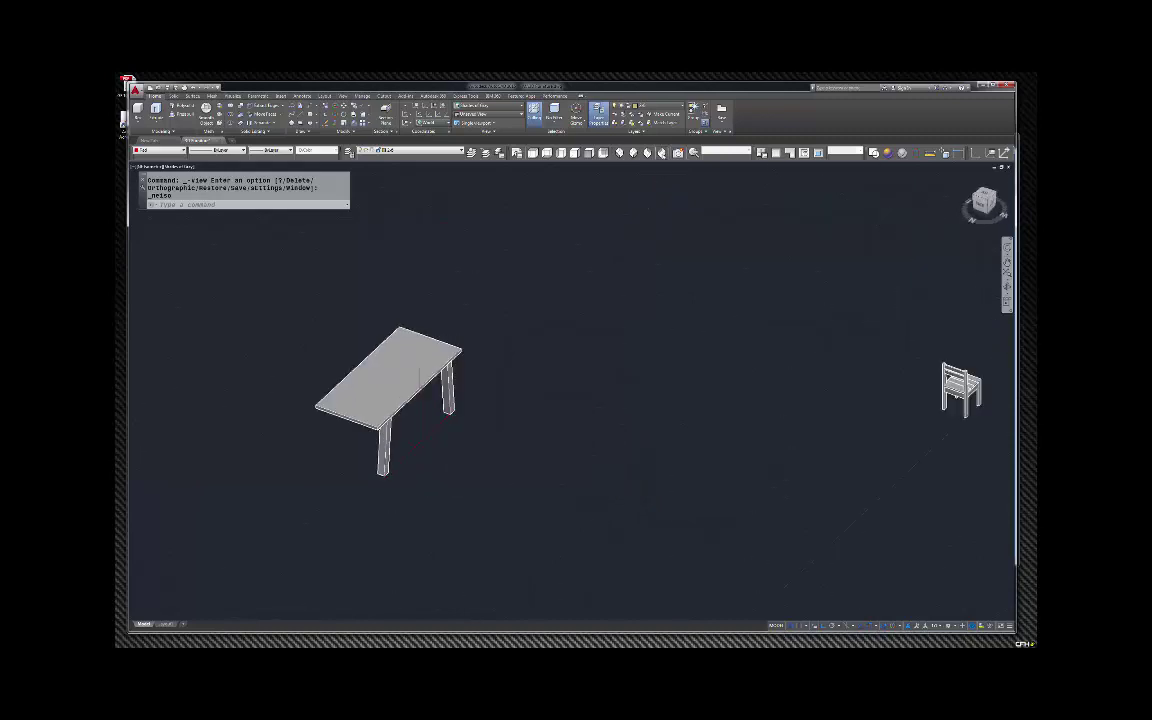
{"action": "scroll", "coordinate": [268, 379], "scroll_direction": "up", "scroll_amount": 5}
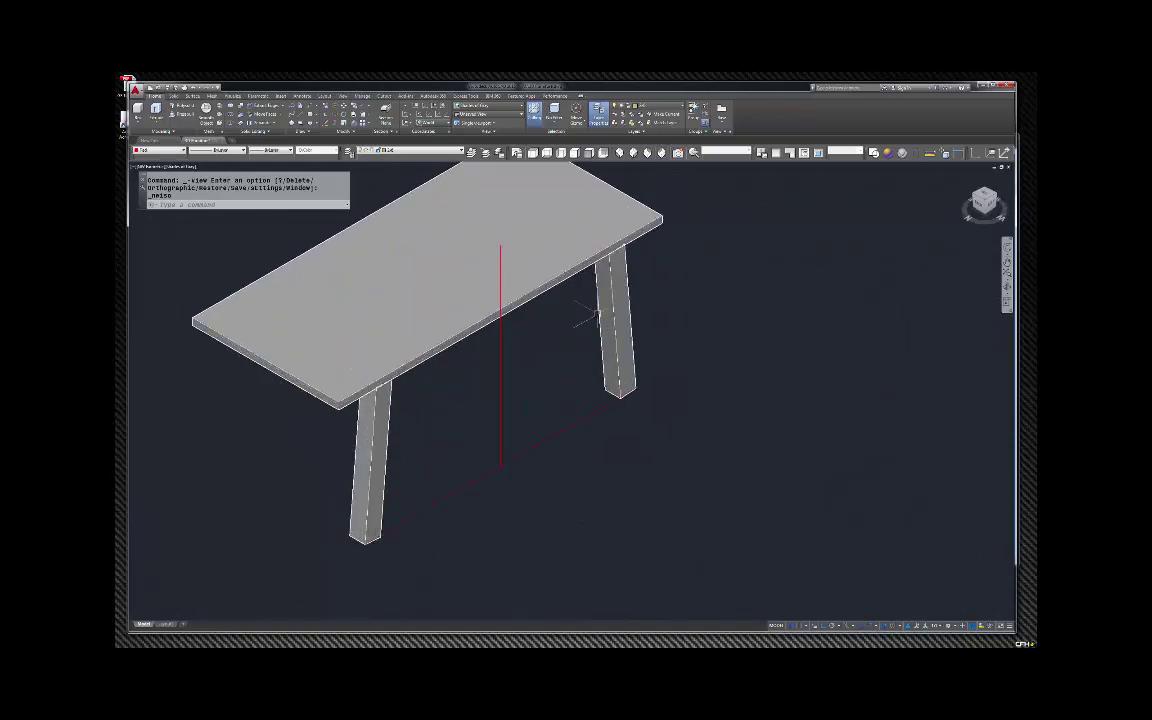
{"action": "key", "text": "Escape"}
{"action": "scroll", "coordinate": [797, 249], "scroll_direction": "down", "scroll_amount": 2}
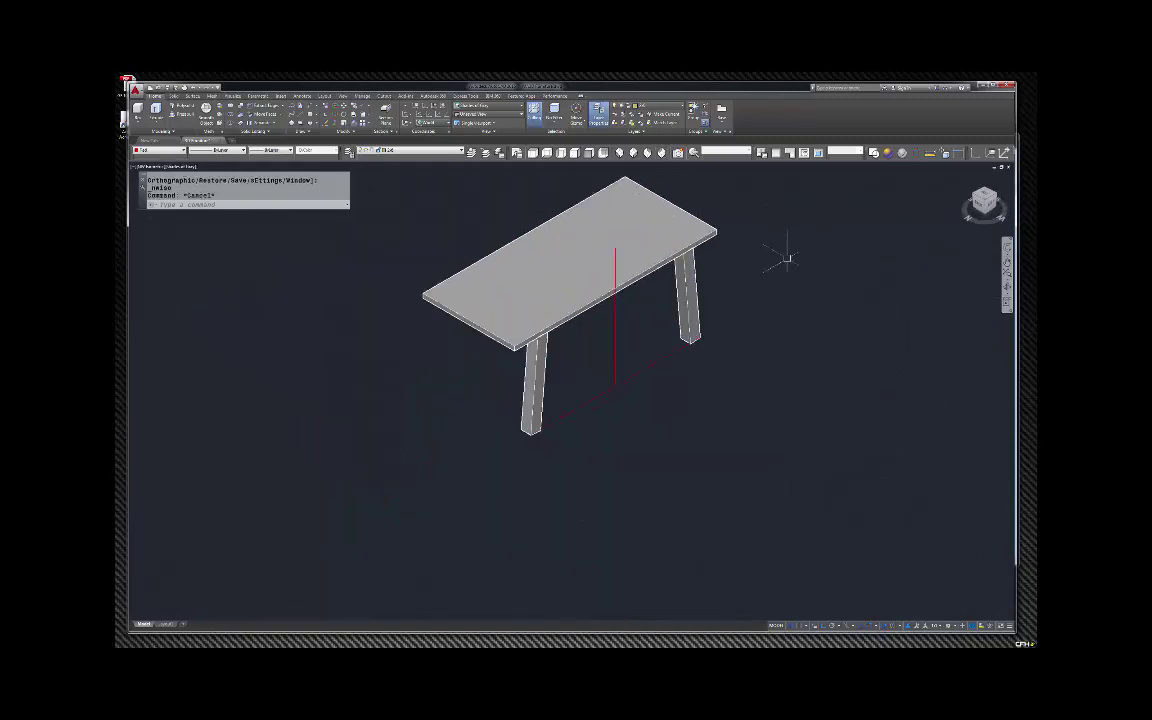
{"action": "key", "text": "Escape"}
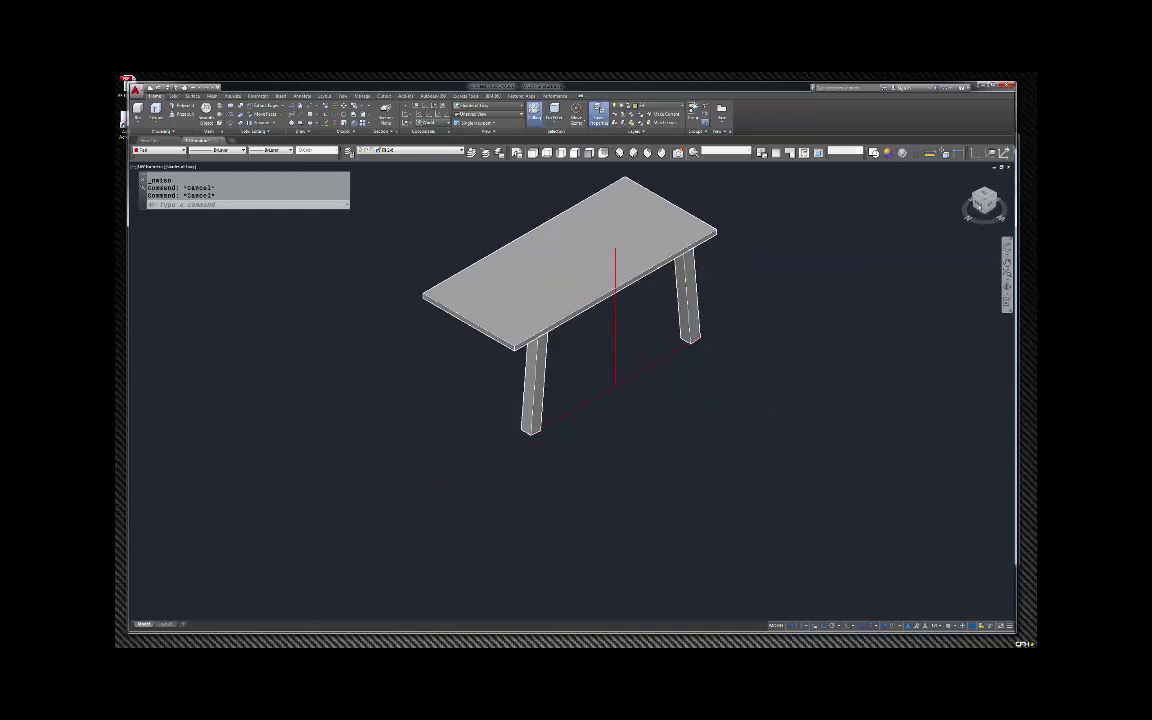
Switch to the front view of the table and chair.
{"action": "left_click", "coordinate": [979, 209]}
{"action": "key", "text": "Escape"}
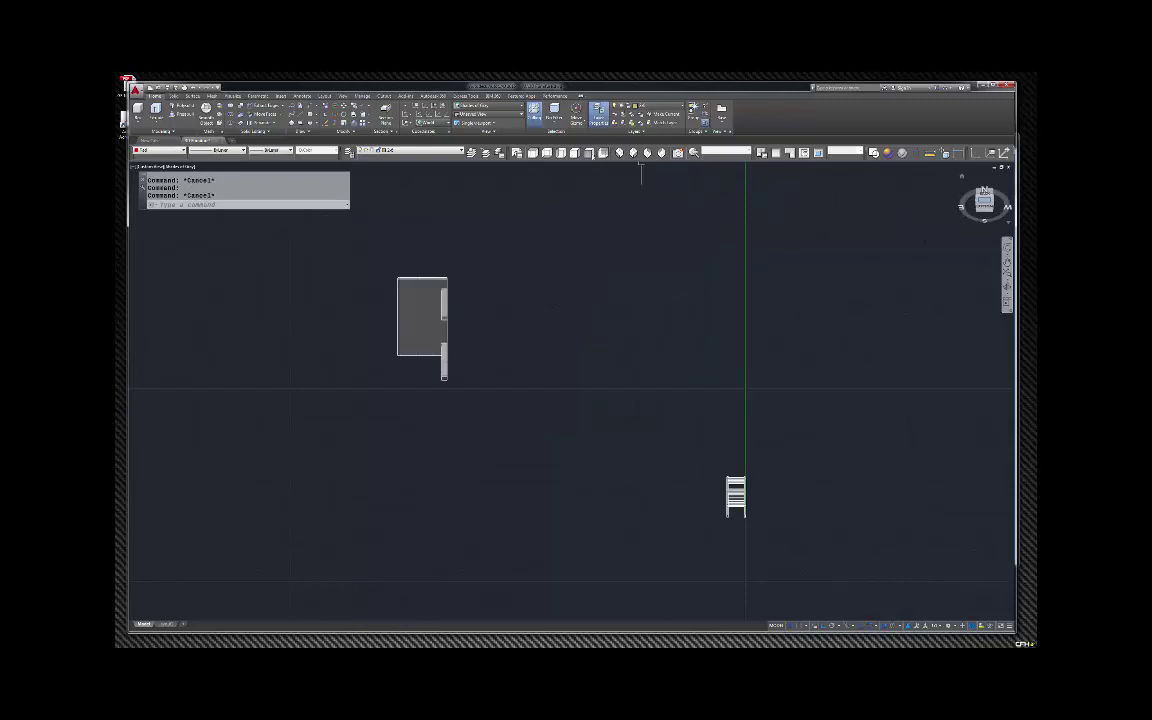
{"action": "left_click", "coordinate": [589, 152]}
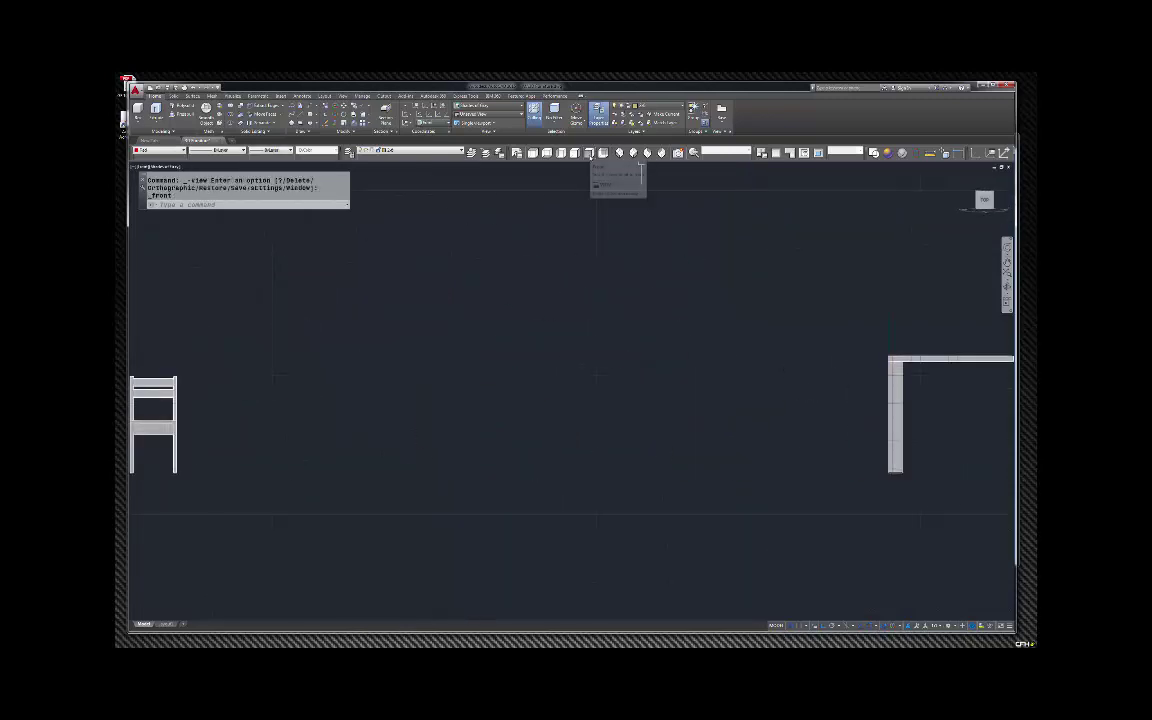
In the back view, draw a vertical construction line downward from the midpoint of the tabletop's underside.
{"action": "left_click", "coordinate": [575, 152]}
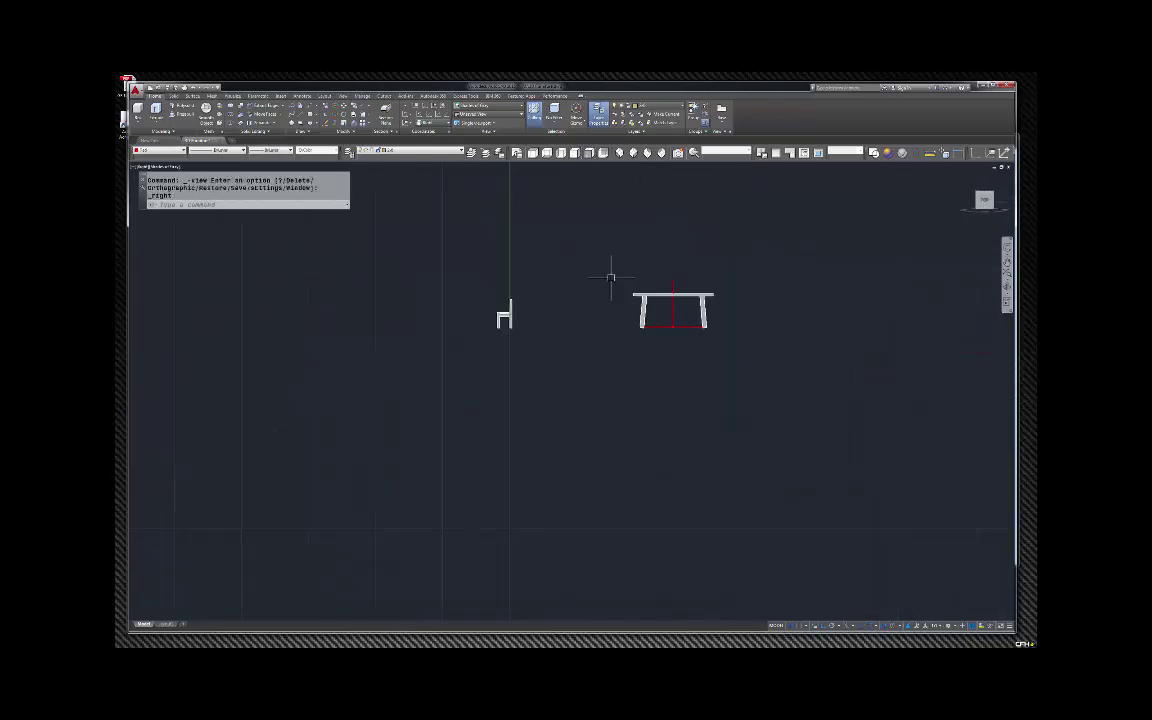
{"action": "left_click", "coordinate": [603, 152]}
{"action": "scroll", "coordinate": [735, 290], "scroll_direction": "down", "scroll_amount": 2}
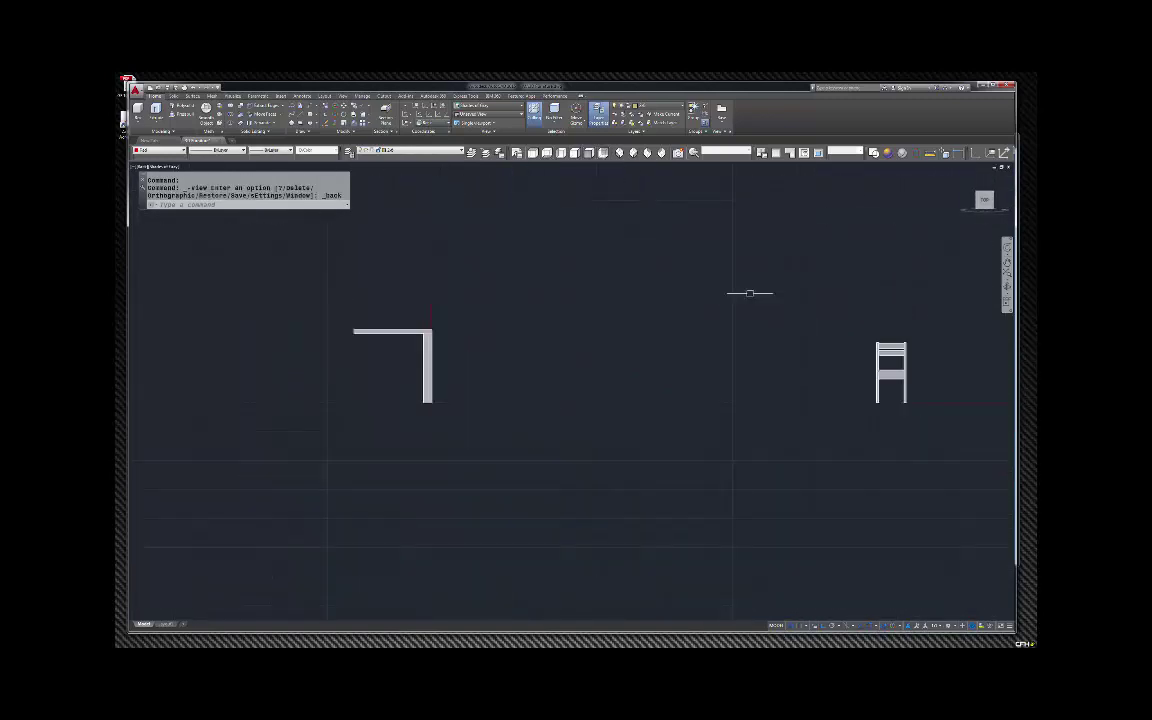
{"action": "scroll", "coordinate": [366, 382], "scroll_direction": "up", "scroll_amount": 5}
{"action": "scroll", "coordinate": [622, 364], "scroll_direction": "down", "scroll_amount": 4}
{"action": "type", "text": "l"}
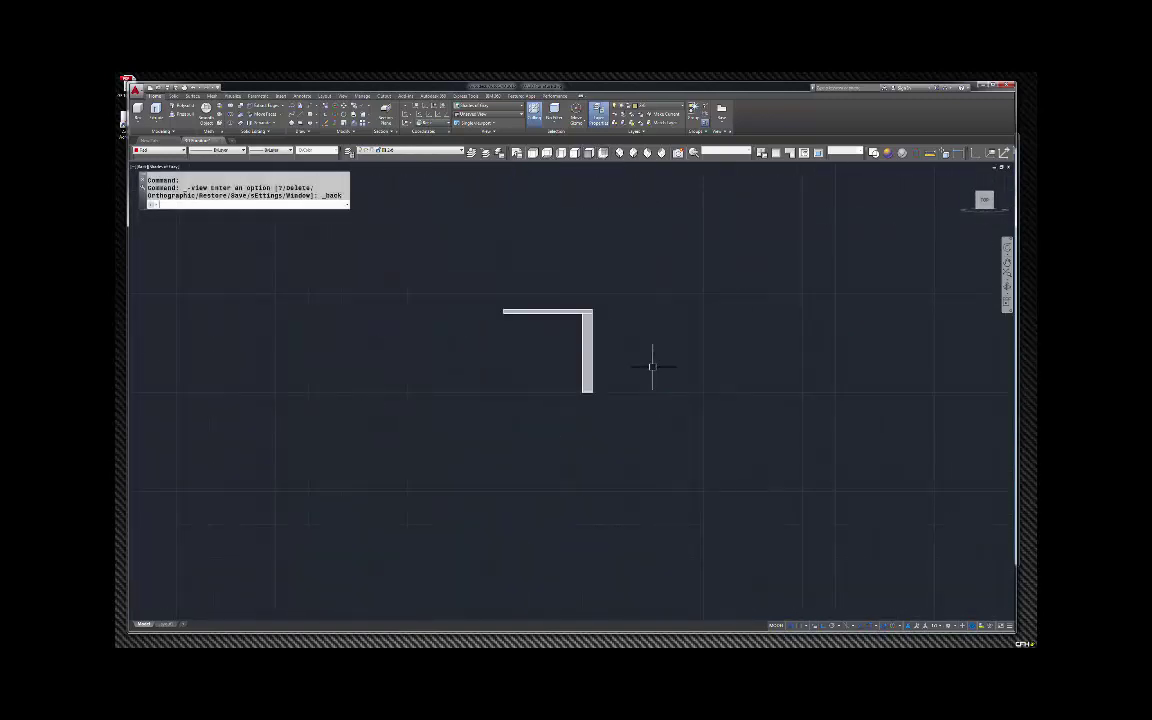
{"action": "type", "text": "l"}
{"action": "key", "text": "Return"}
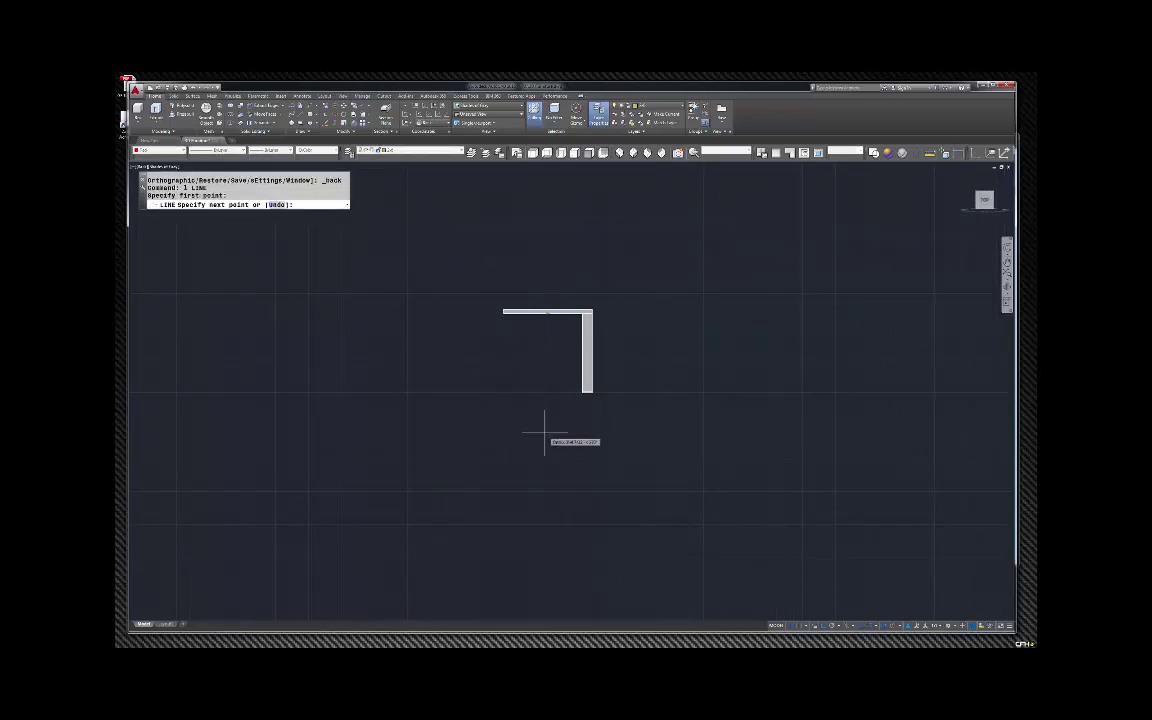
{"action": "left_click", "coordinate": [547, 434]}
{"action": "key", "text": "Return"}
{"action": "scroll", "coordinate": [560, 412], "scroll_direction": "up", "scroll_amount": 3}
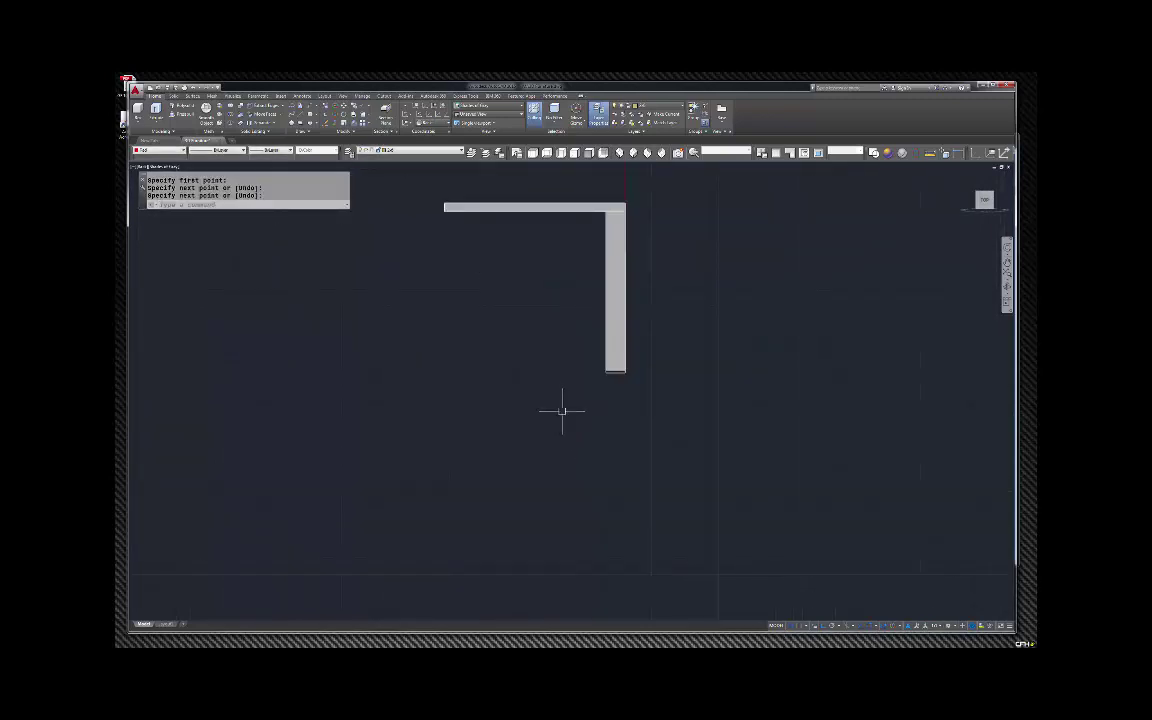
{"action": "key", "text": "Escape"}
Move the table legs 4 inward from the end of the tabletop.
{"action": "left_click", "coordinate": [661, 384]}
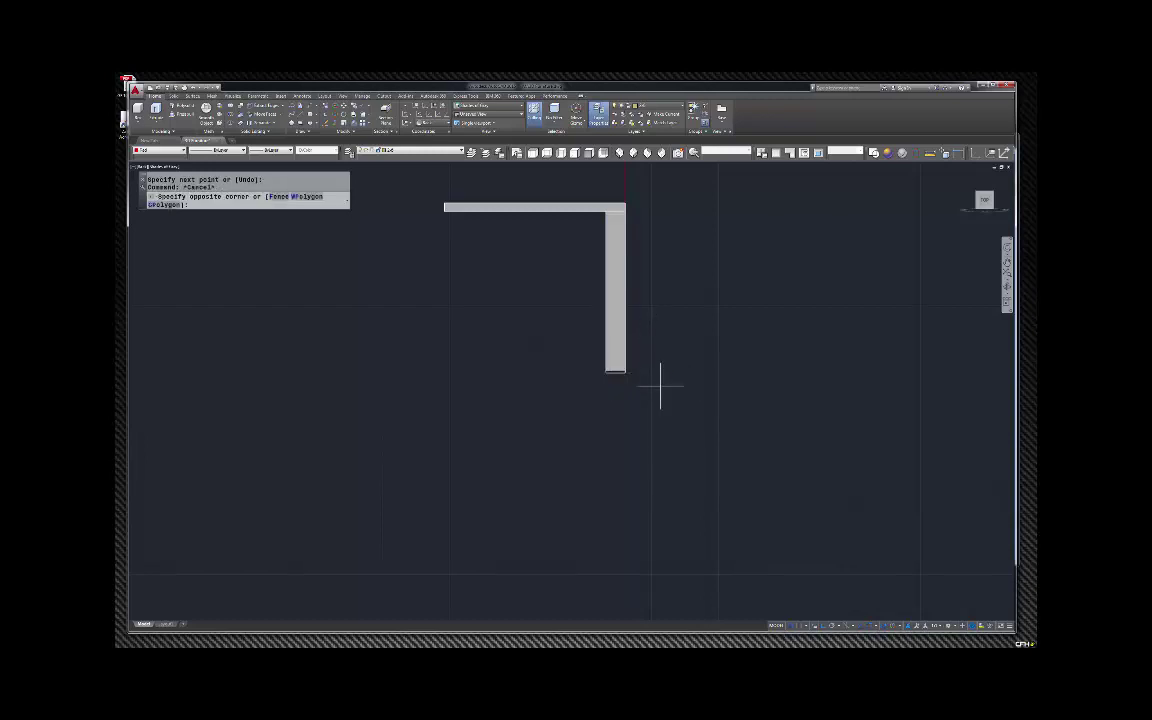
{"action": "left_click", "coordinate": [602, 336]}
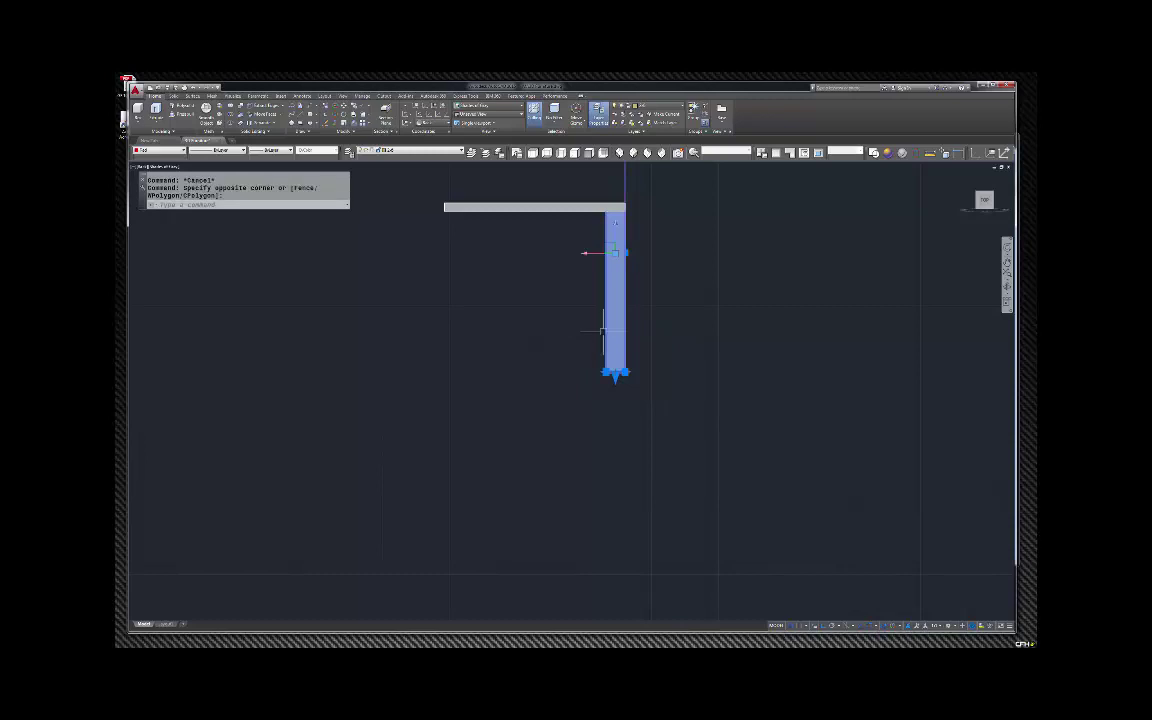
{"action": "type", "text": "m"}
{"action": "key", "text": "Return"}
{"action": "left_click", "coordinate": [743, 347]}
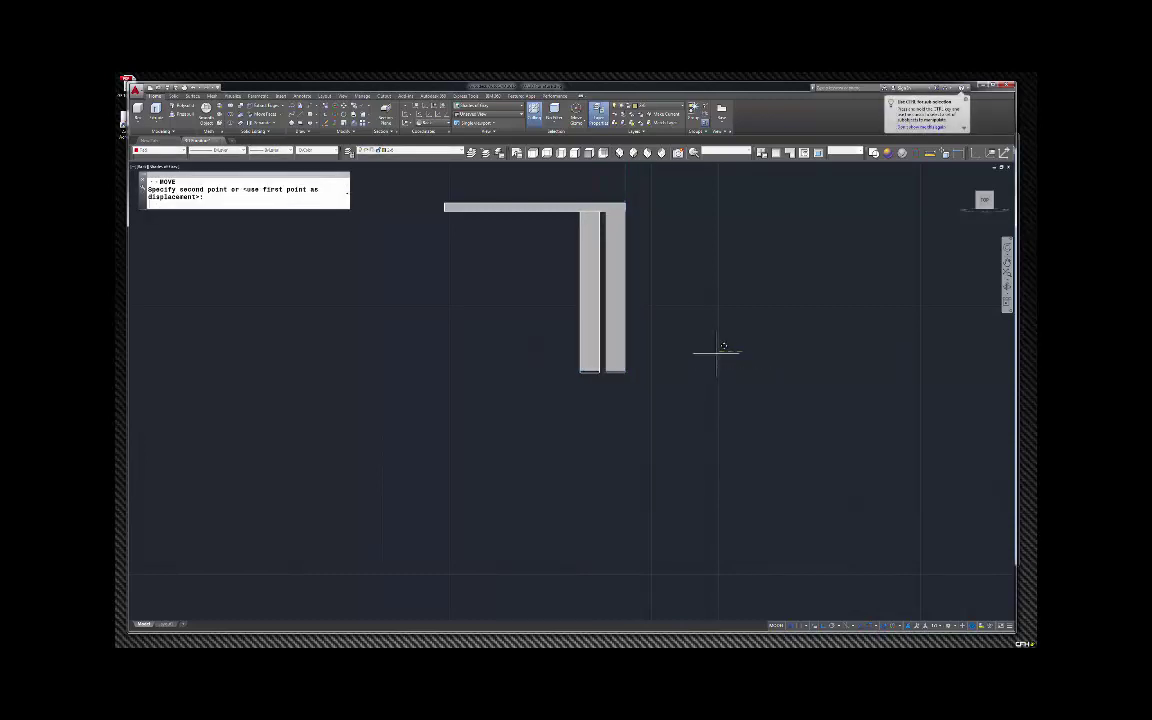
{"action": "type", "text": "4"}
{"action": "key", "text": "Return"}
Mirror the legs about the vertical centreline of the tabletop, keeping the original legs.
{"action": "left_click", "coordinate": [636, 390]}
{"action": "left_click", "coordinate": [583, 354]}
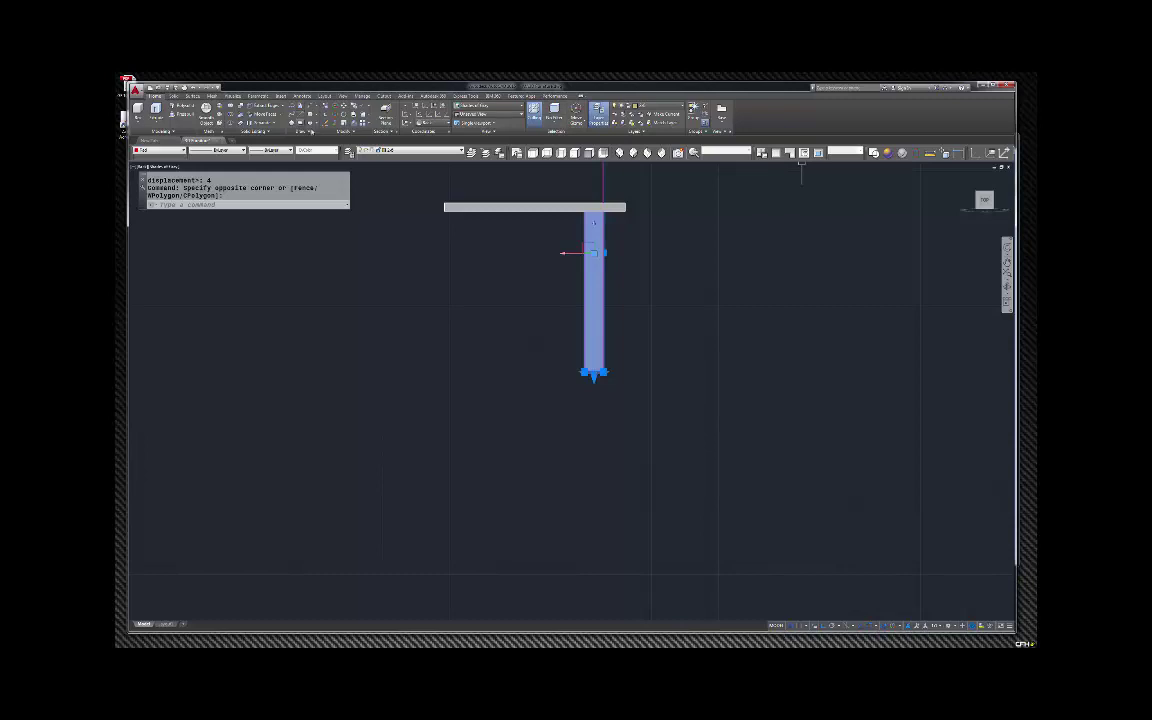
{"action": "left_click", "coordinate": [352, 132]}
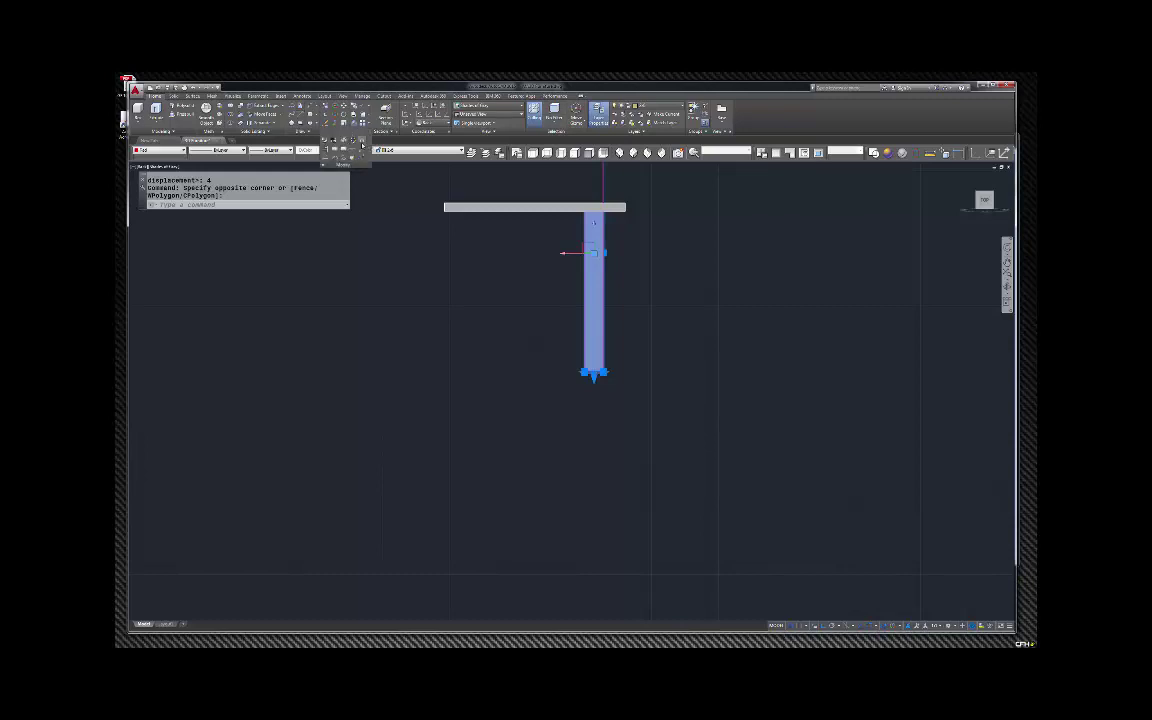
{"action": "left_click", "coordinate": [327, 130]}
{"action": "left_click", "coordinate": [535, 207]}
{"action": "left_click", "coordinate": [540, 247]}
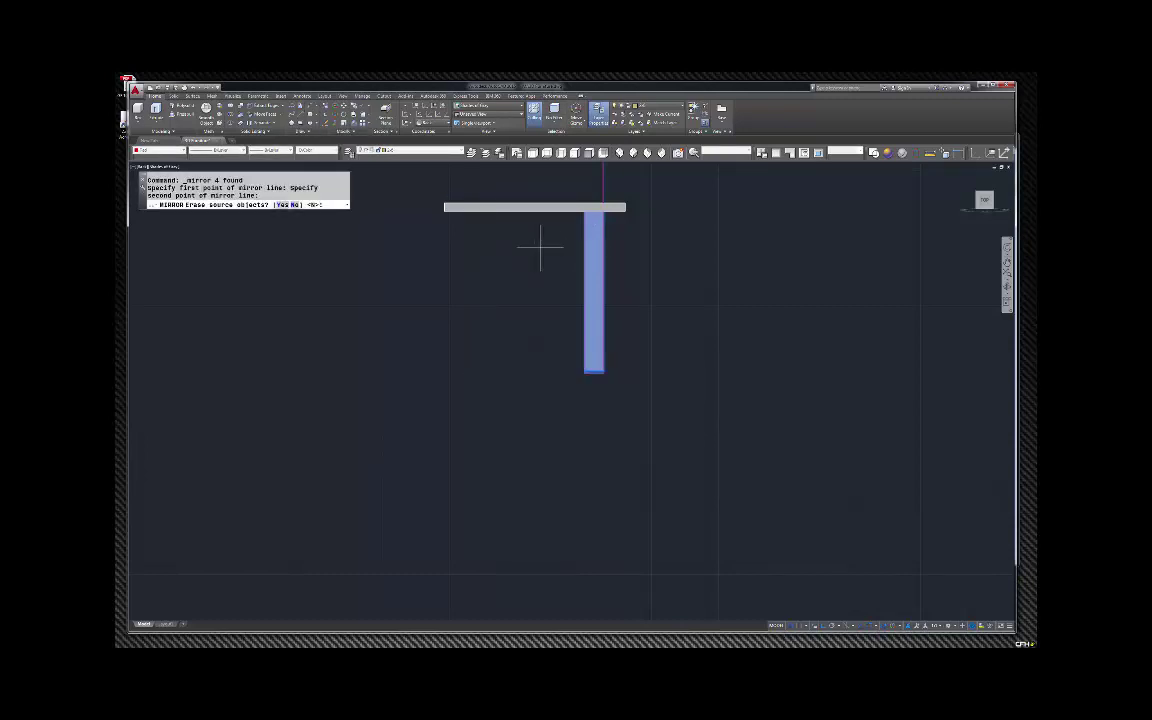
{"action": "key", "text": "Return"}
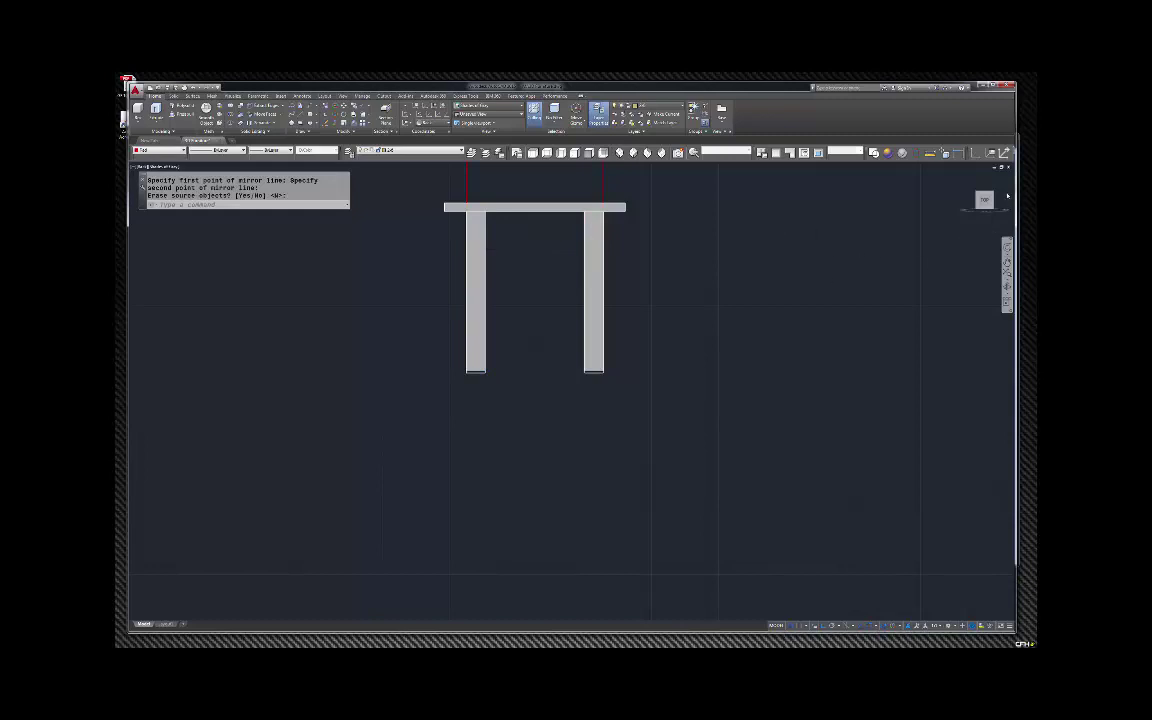
In the southeast isometric view, erase the leftover construction lines around the table and turn off the grid.
{"action": "scroll", "coordinate": [602, 372], "scroll_direction": "up", "scroll_amount": 6}
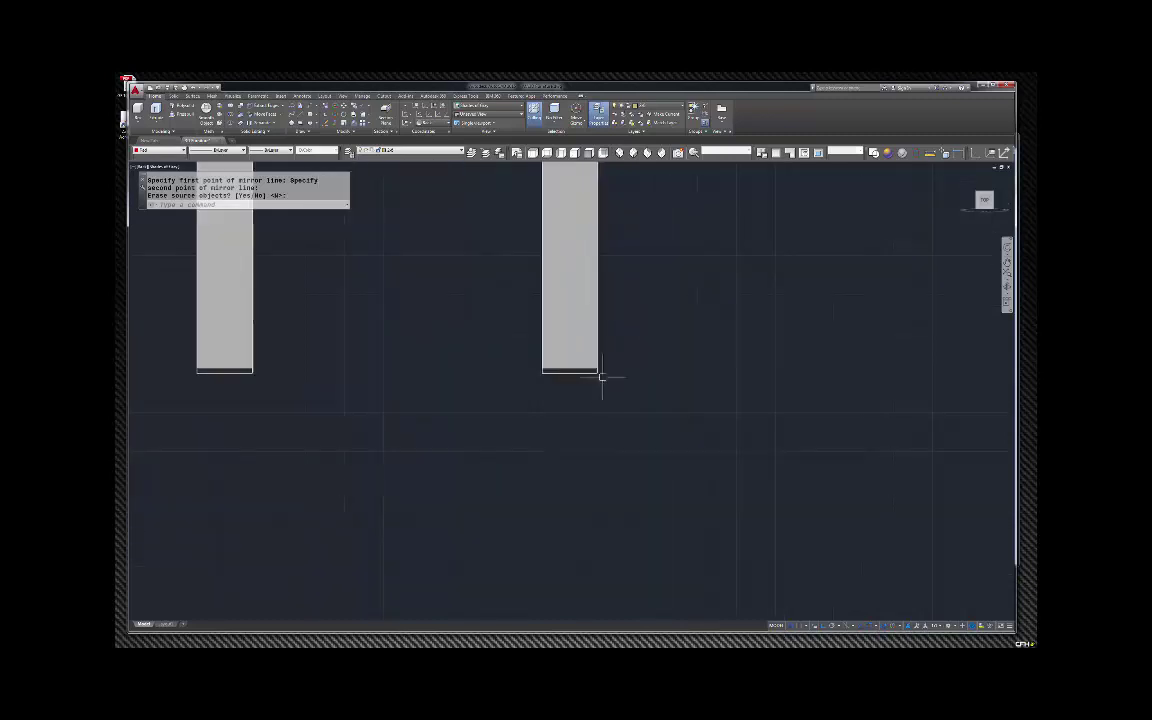
{"action": "left_click", "coordinate": [990, 198]}
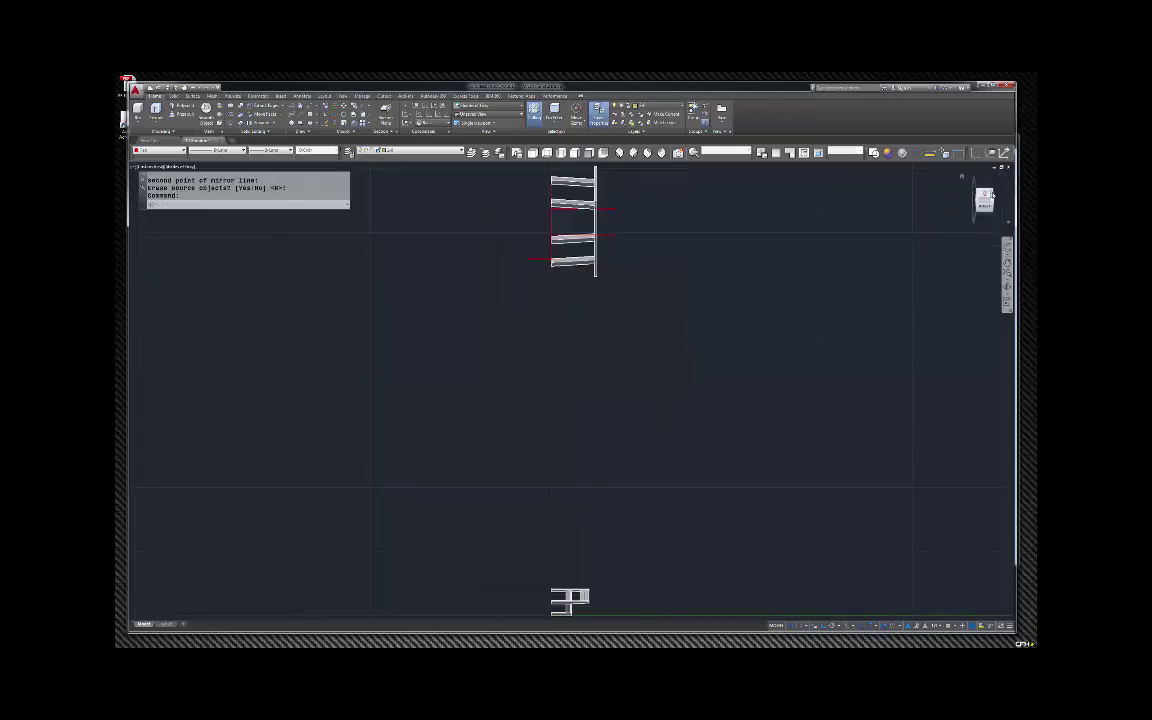
{"action": "left_click", "coordinate": [613, 168]}
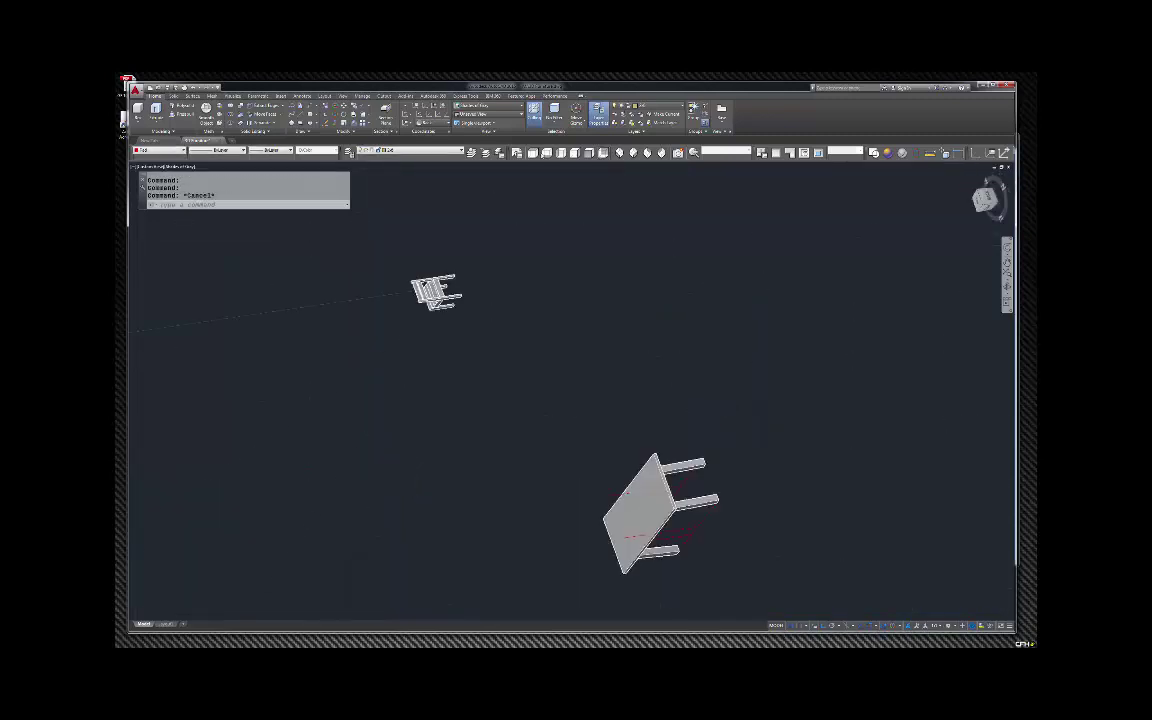
{"action": "left_click", "coordinate": [633, 152]}
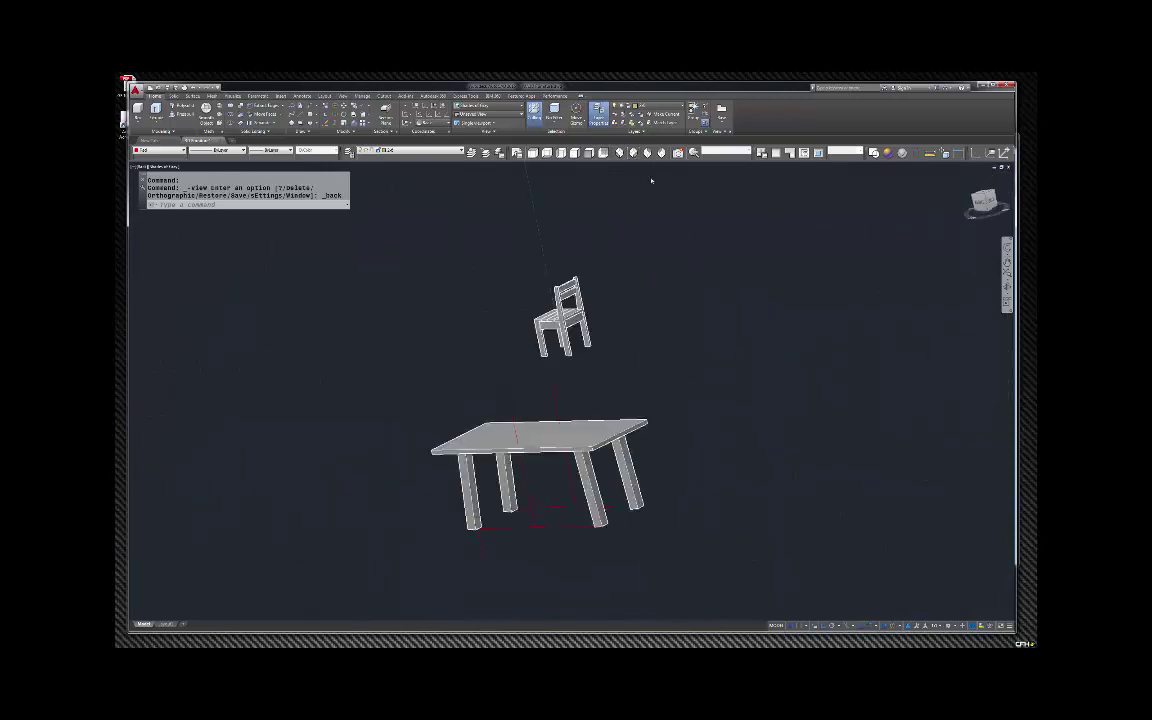
{"action": "scroll", "coordinate": [750, 425], "scroll_direction": "up", "scroll_amount": 4}
{"action": "left_click", "coordinate": [750, 428]}
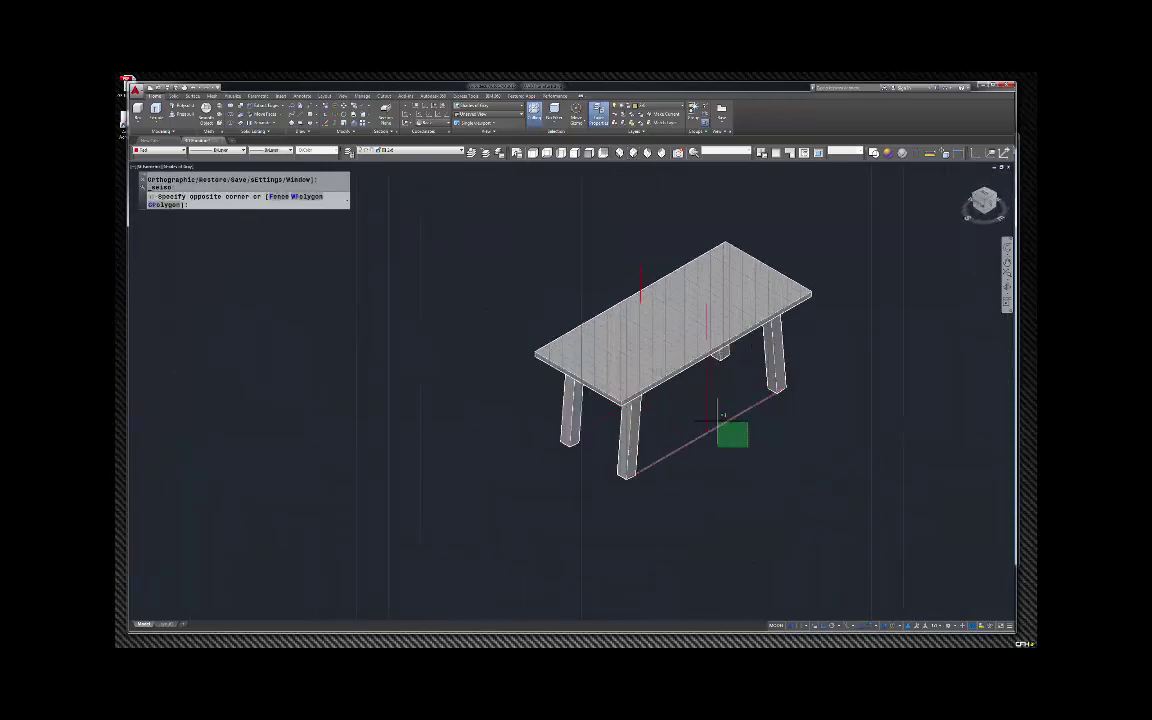
{"action": "left_click", "coordinate": [702, 450]}
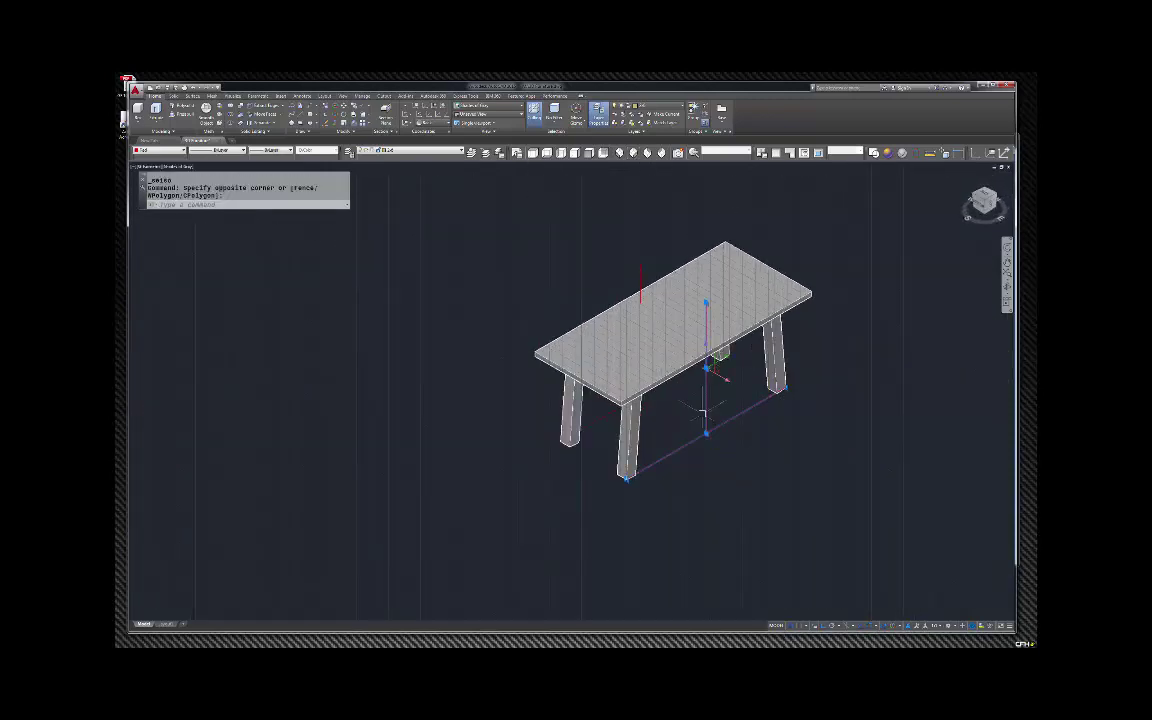
{"action": "left_click", "coordinate": [579, 450]}
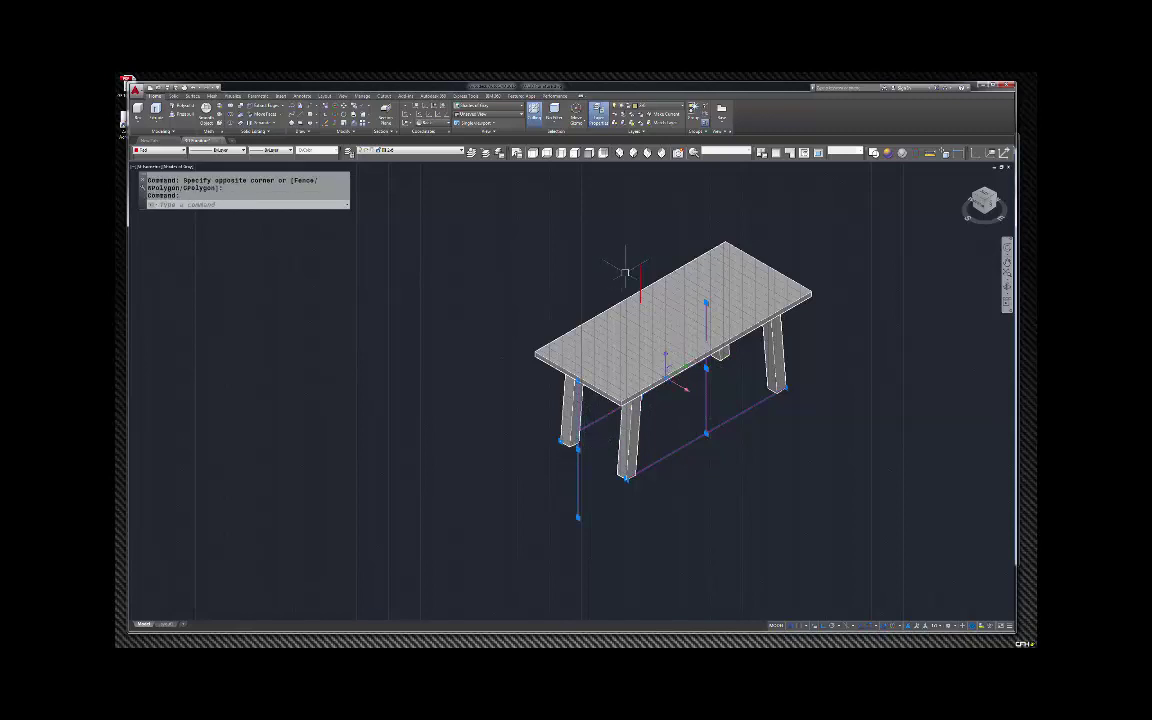
{"action": "key", "text": "Delete"}
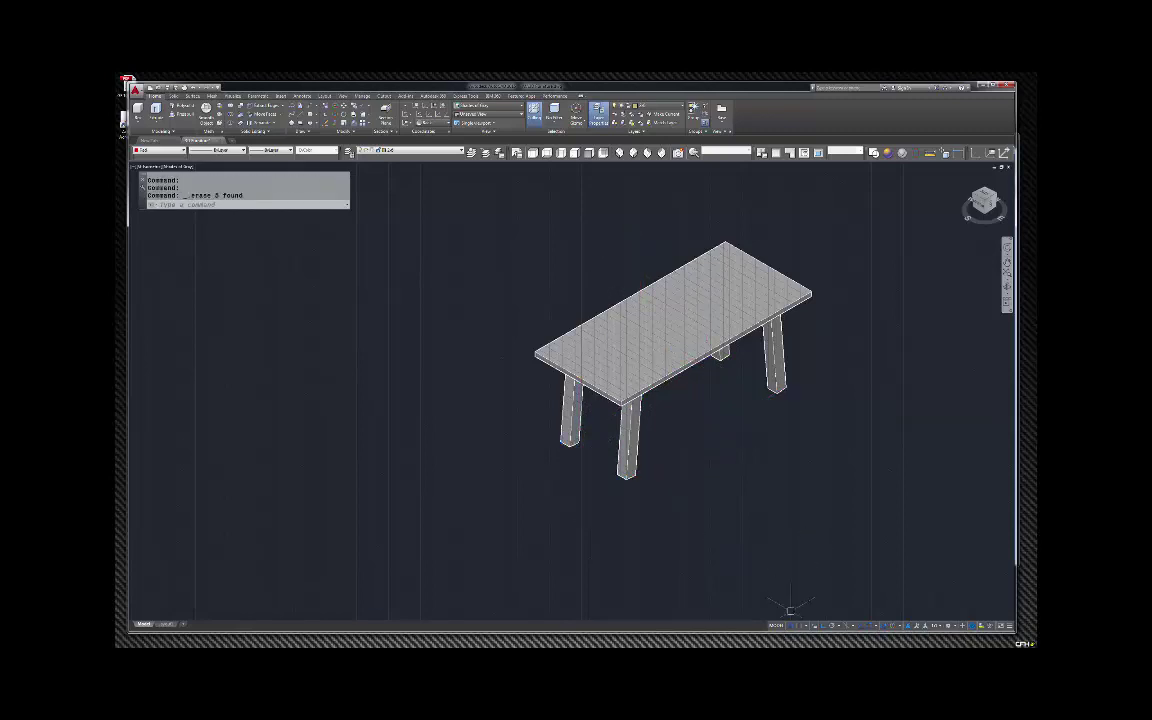
{"action": "left_click", "coordinate": [792, 625]}
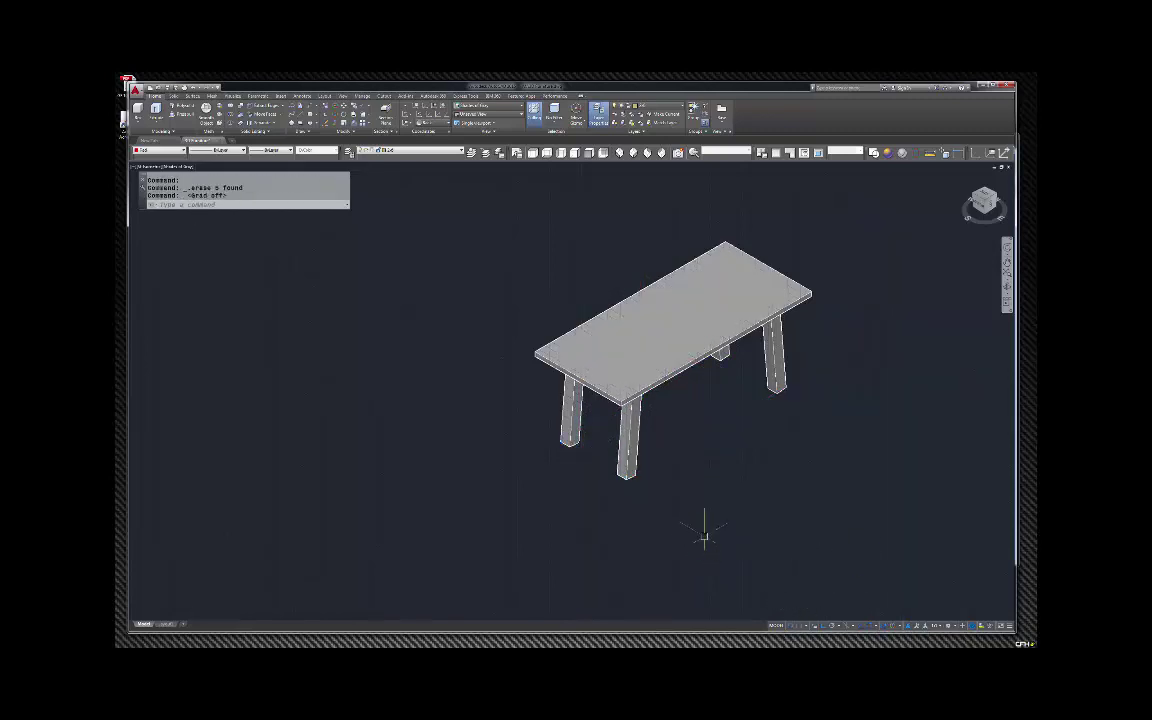
Copy the tabletop 30 straight down so that the copy overlaps the feet of the legs.
{"action": "left_click", "coordinate": [689, 367]}
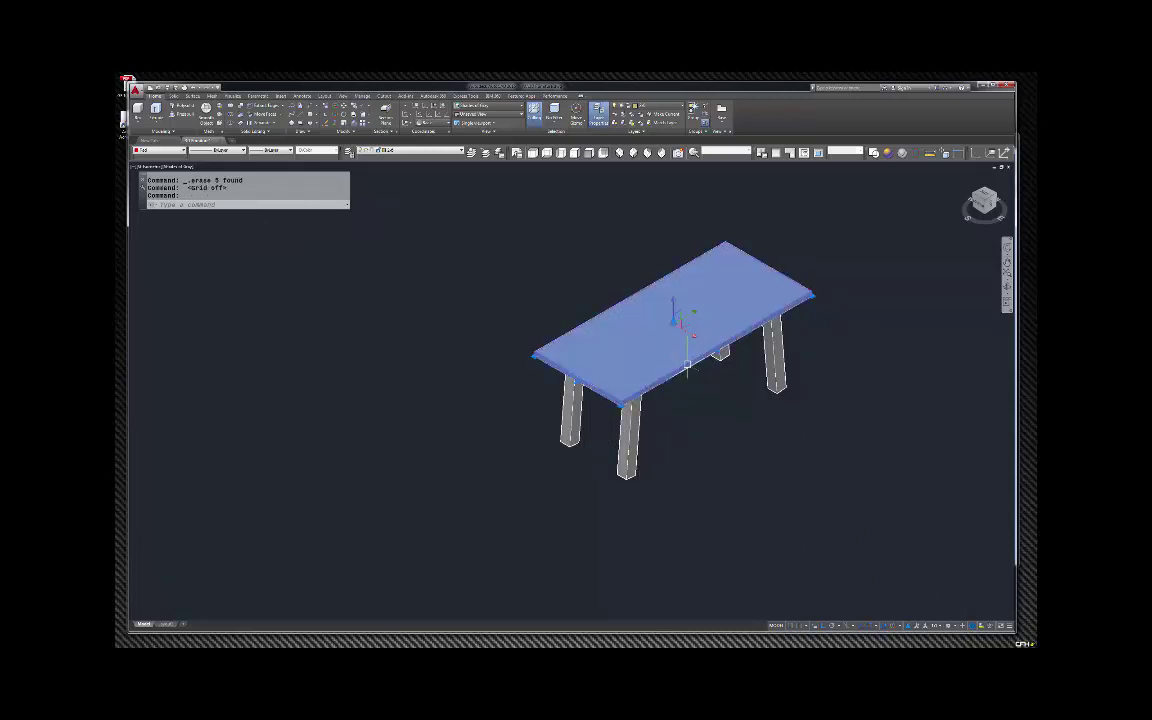
{"action": "type", "text": "co"}
{"action": "key", "text": "Return"}
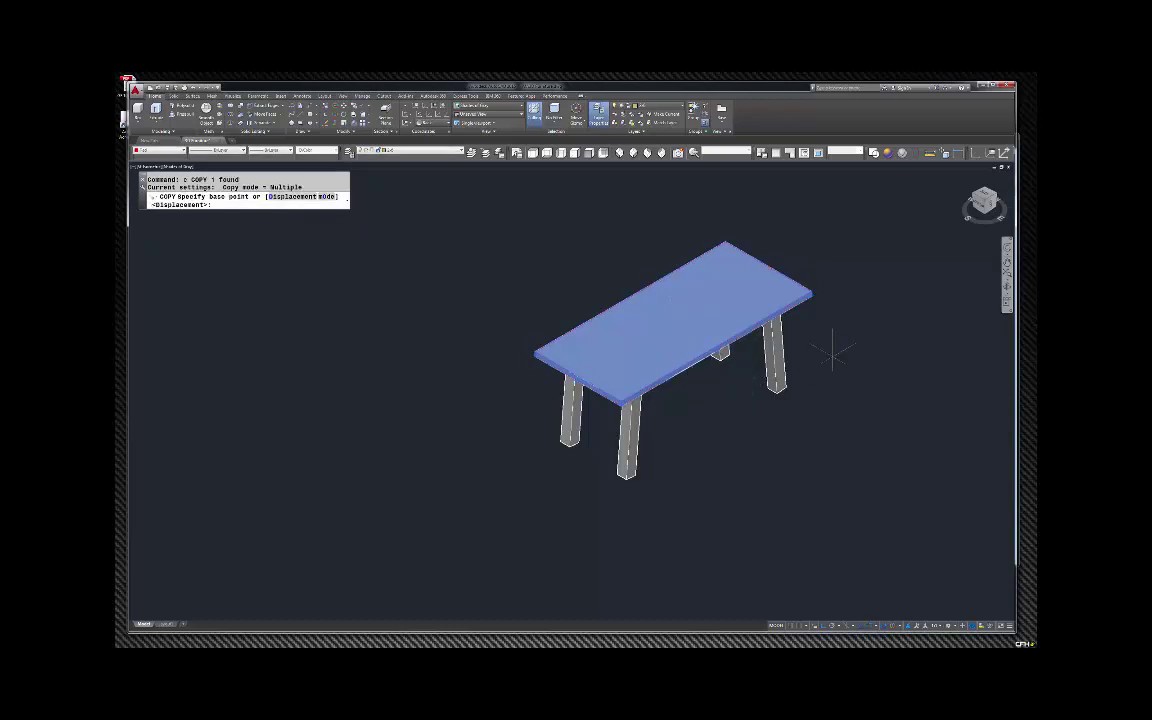
{"action": "left_click", "coordinate": [840, 348]}
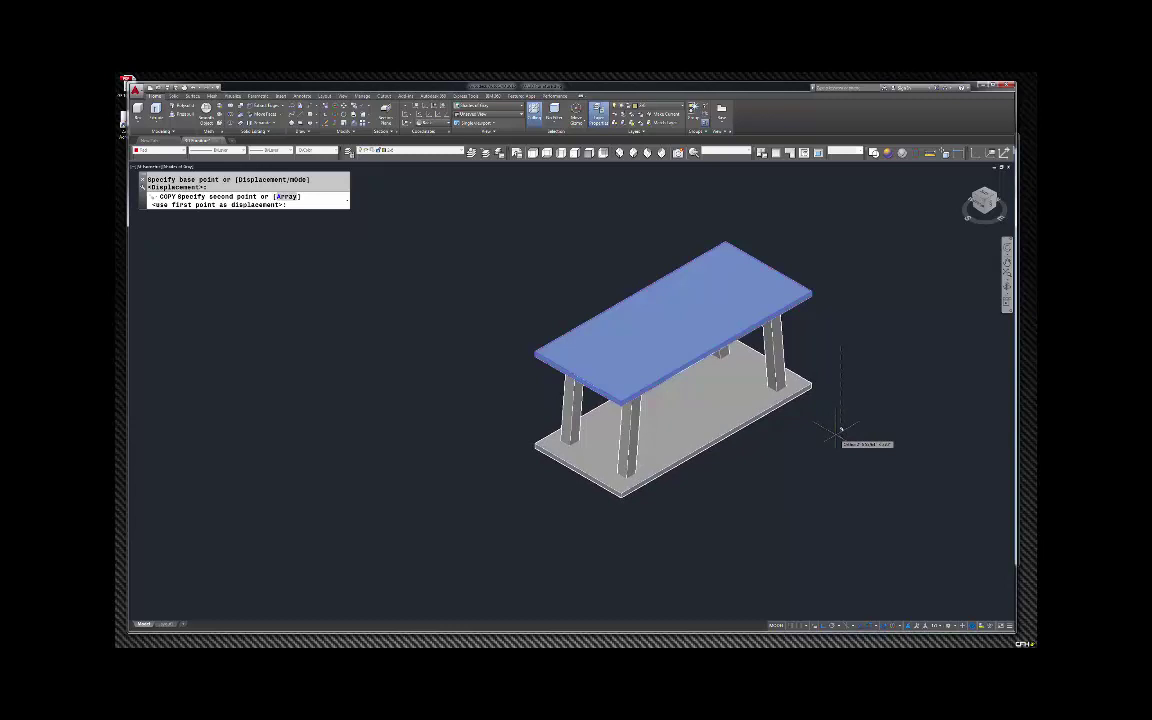
{"action": "type", "text": "30"}
{"action": "key", "text": "Return"}
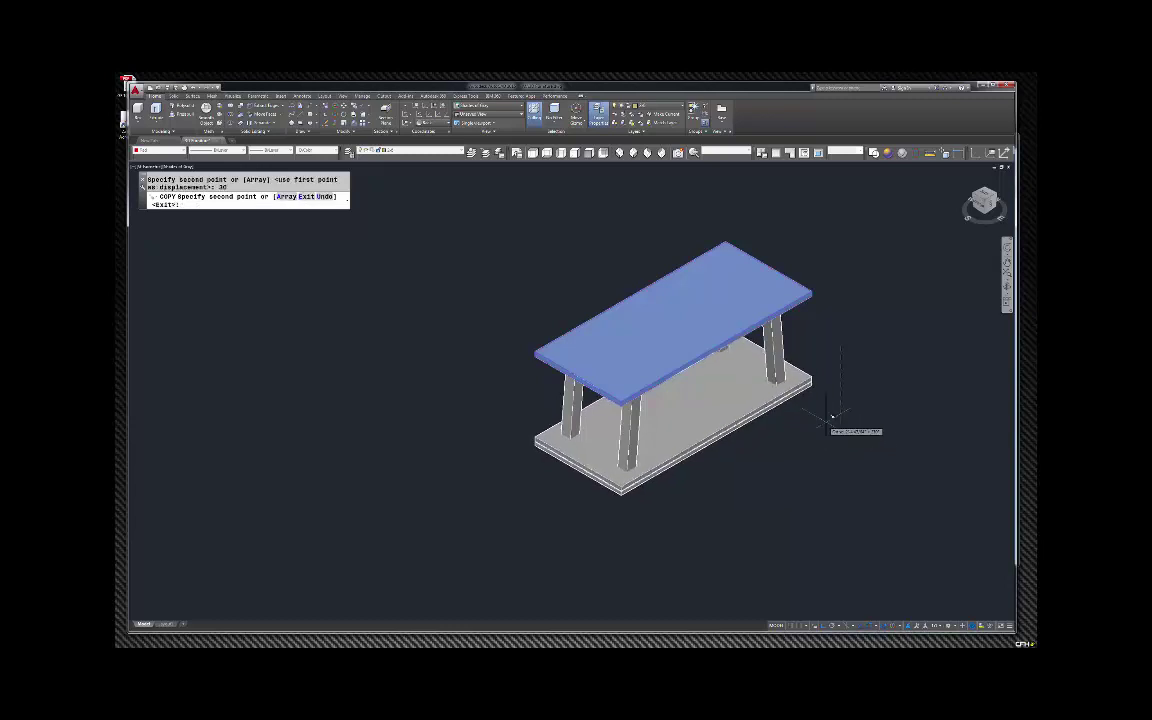
{"action": "key", "text": "Escape"}
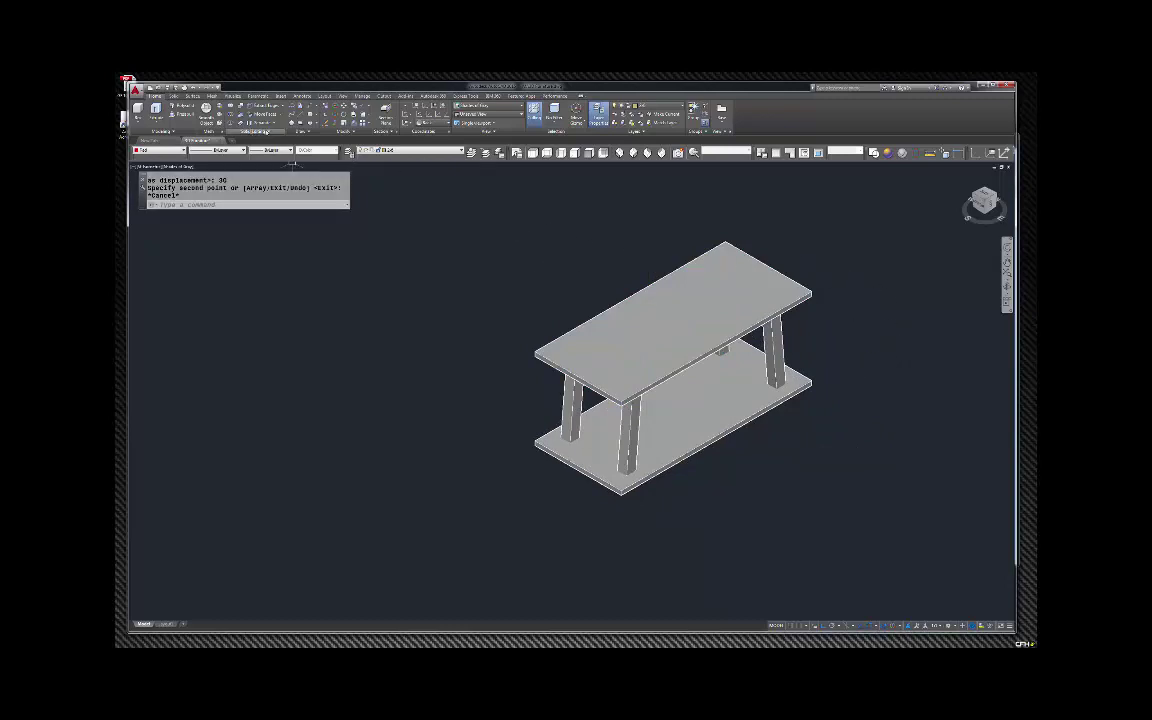
Subtract the lower tabletop copy from the four legs to trim their feet level.
{"action": "left_click", "coordinate": [1007, 288]}
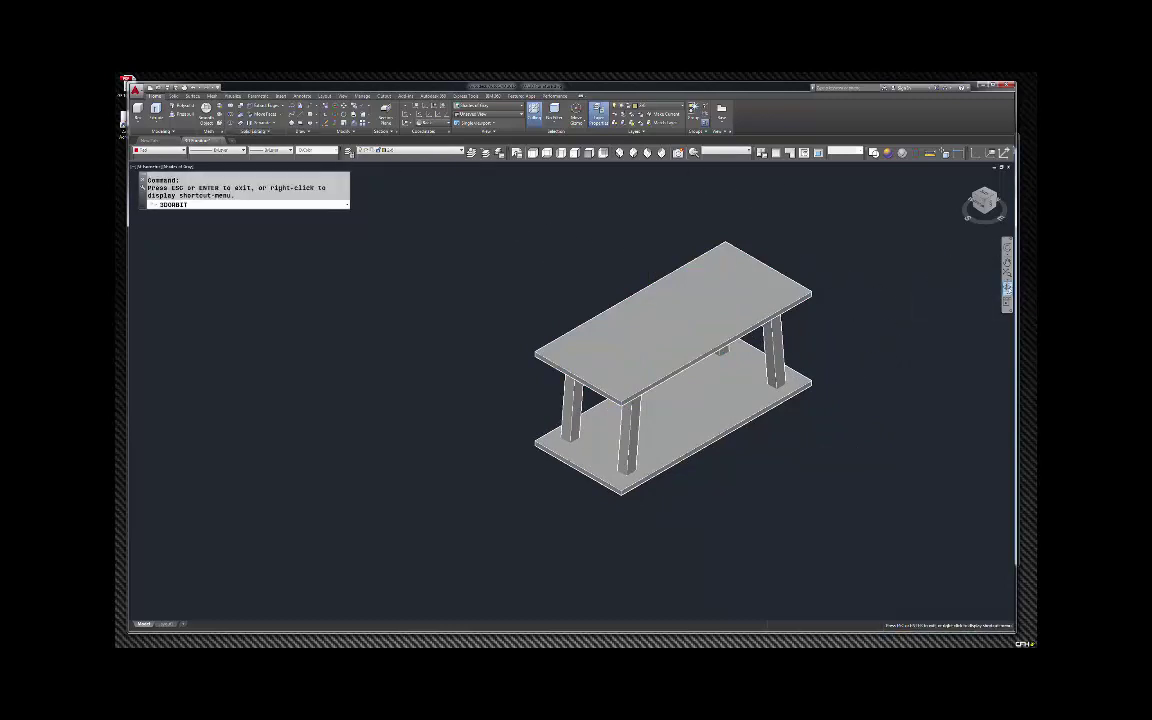
{"action": "left_click_drag", "start_coordinate": [830, 323], "coordinate": [802, 278]}
{"action": "key", "text": "Escape"}
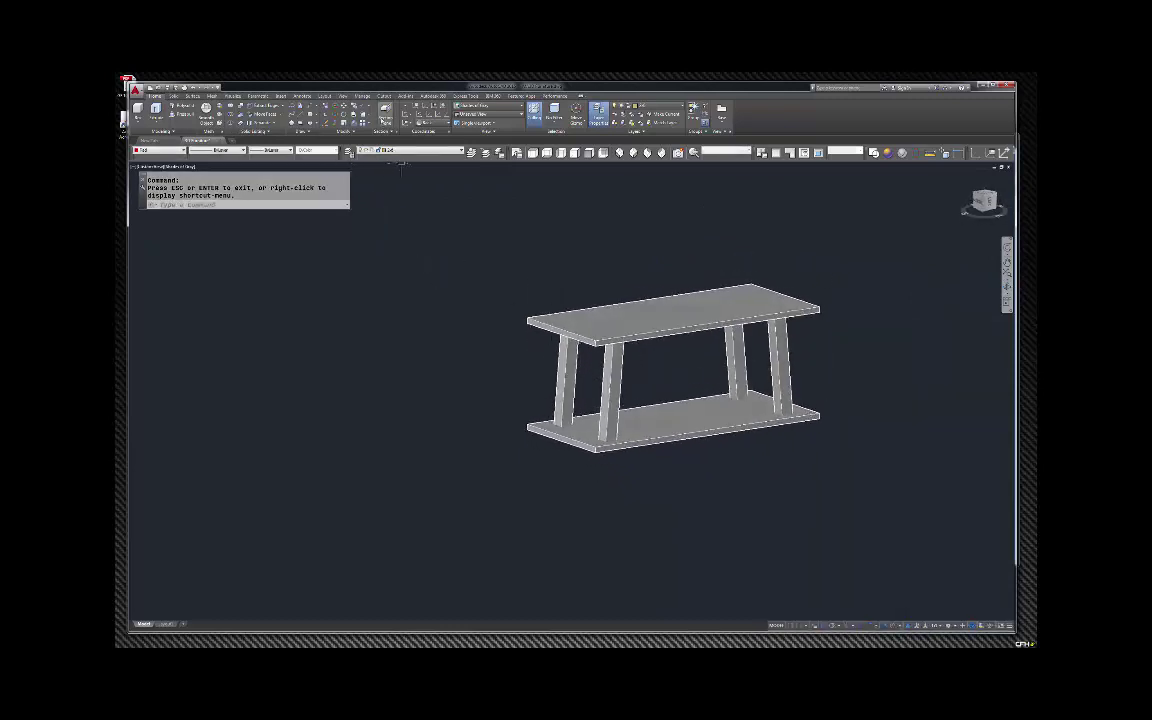
{"action": "left_click", "coordinate": [236, 115]}
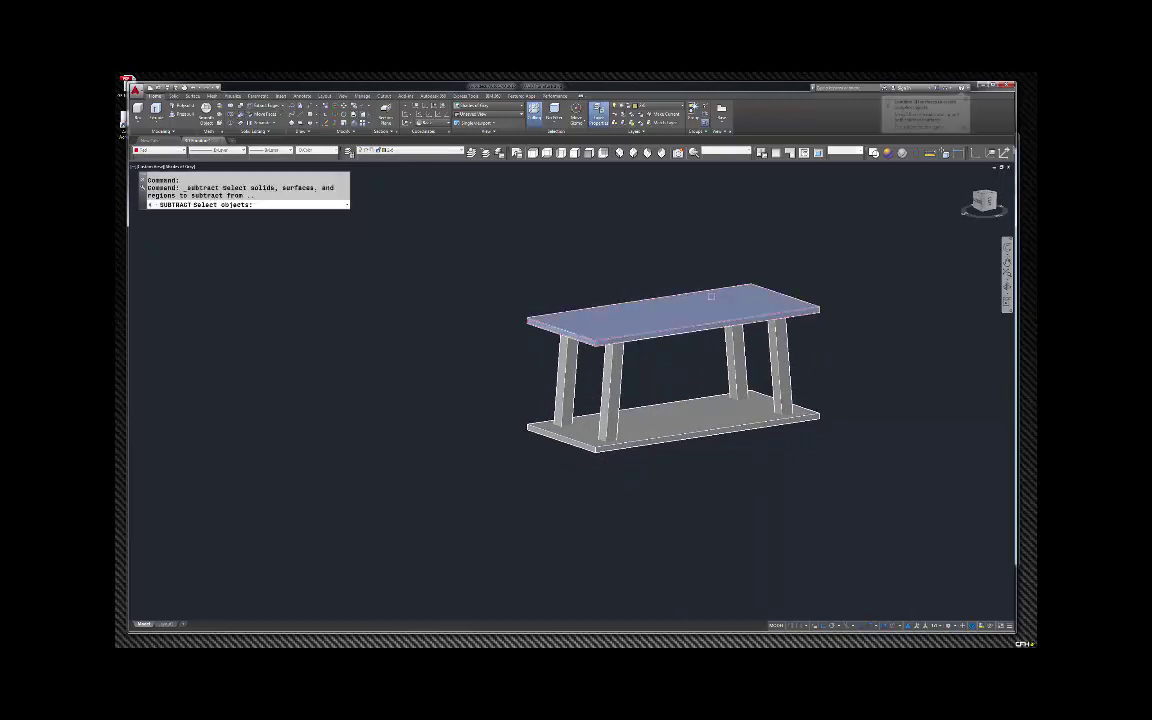
{"action": "left_click", "coordinate": [802, 359]}
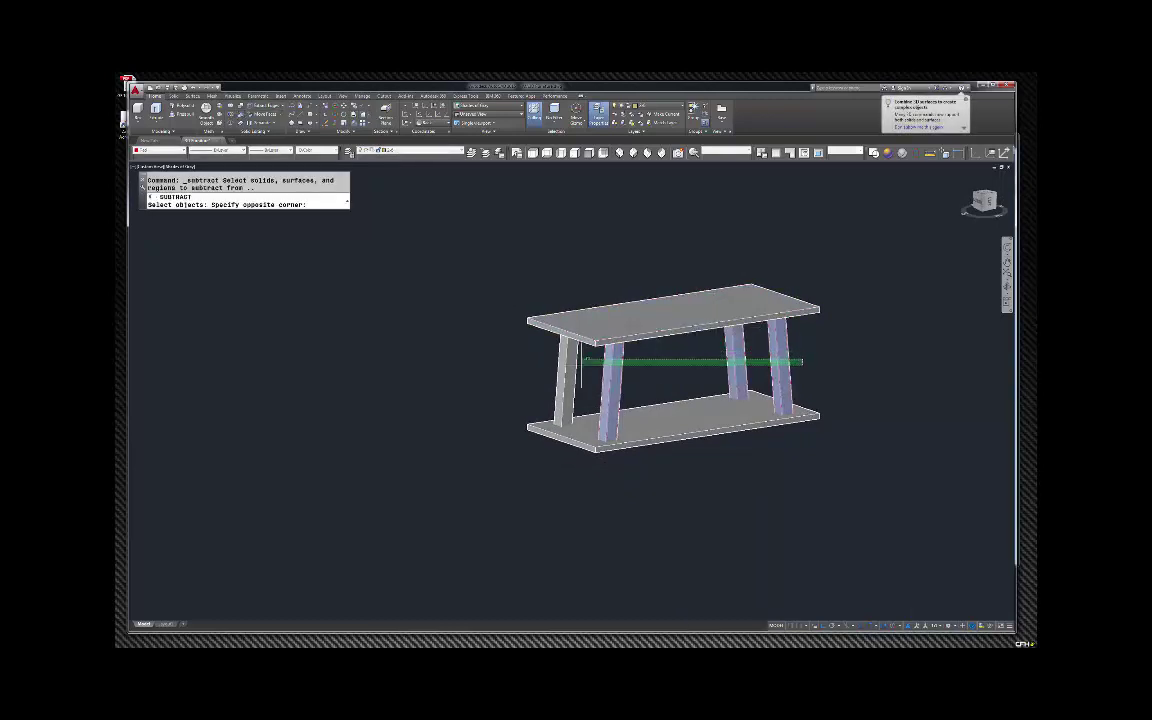
{"action": "left_click", "coordinate": [553, 360]}
{"action": "key", "text": "Return"}
{"action": "left_click", "coordinate": [700, 428]}
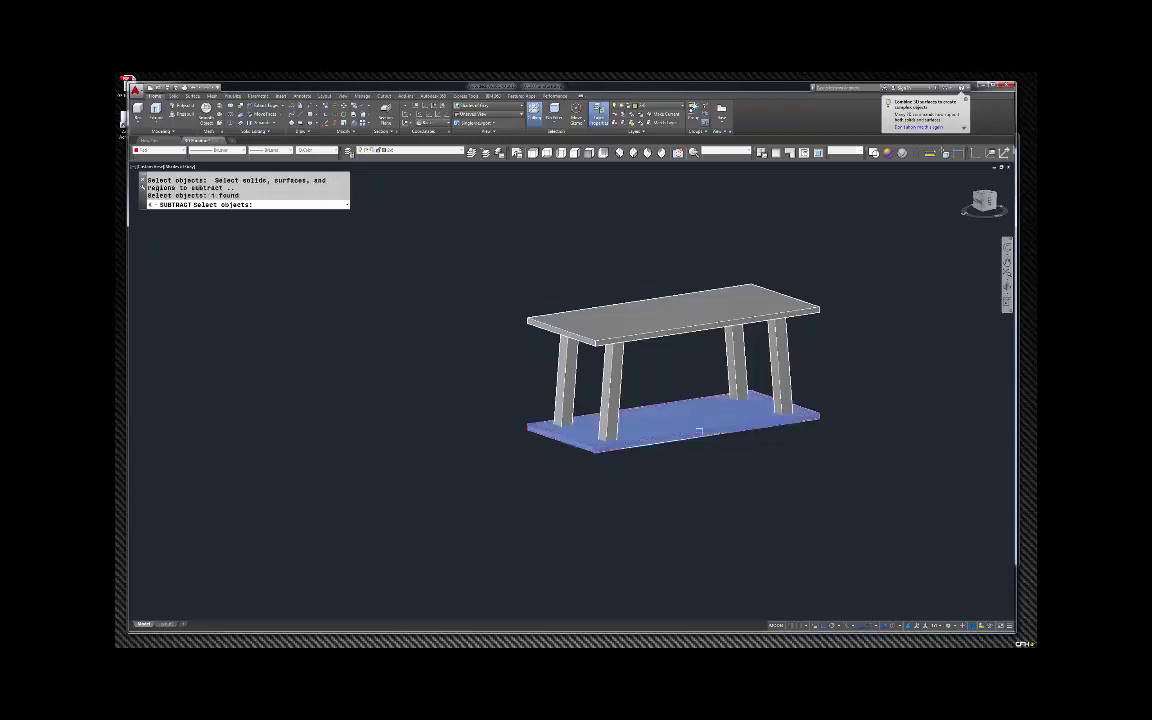
{"action": "key", "text": "Return"}
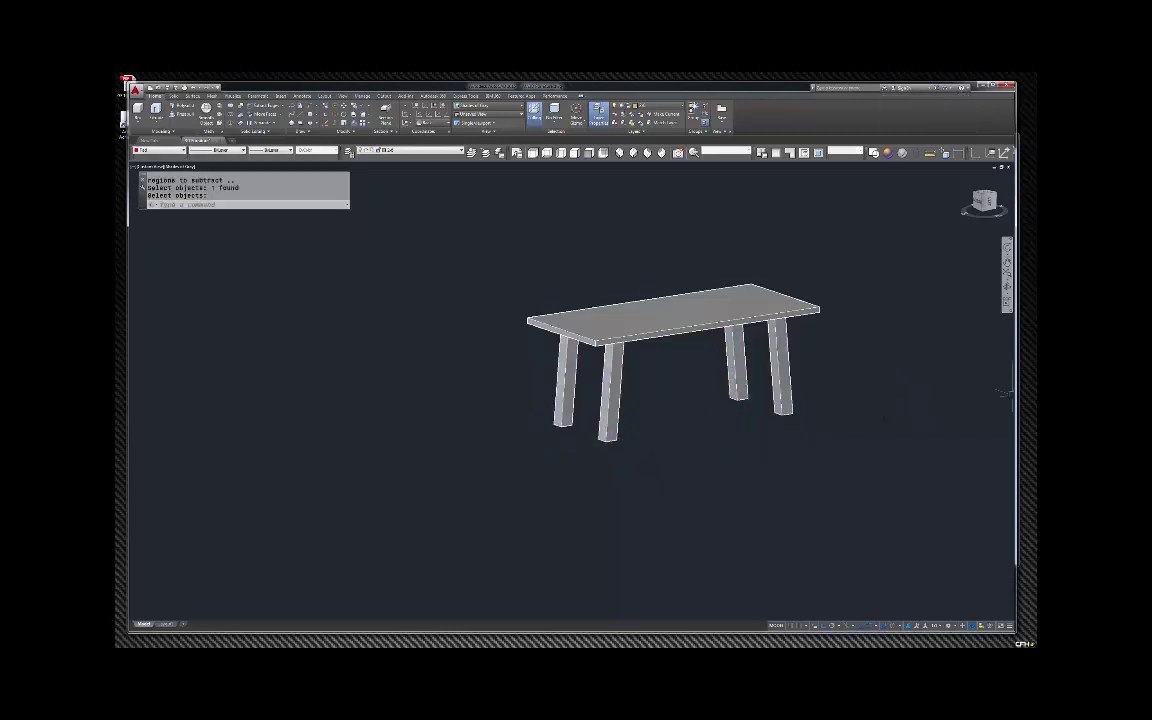
Check the farm table reference picture in the browser and compare it with the table model.
{"action": "key", "text": "alt+Tab"}
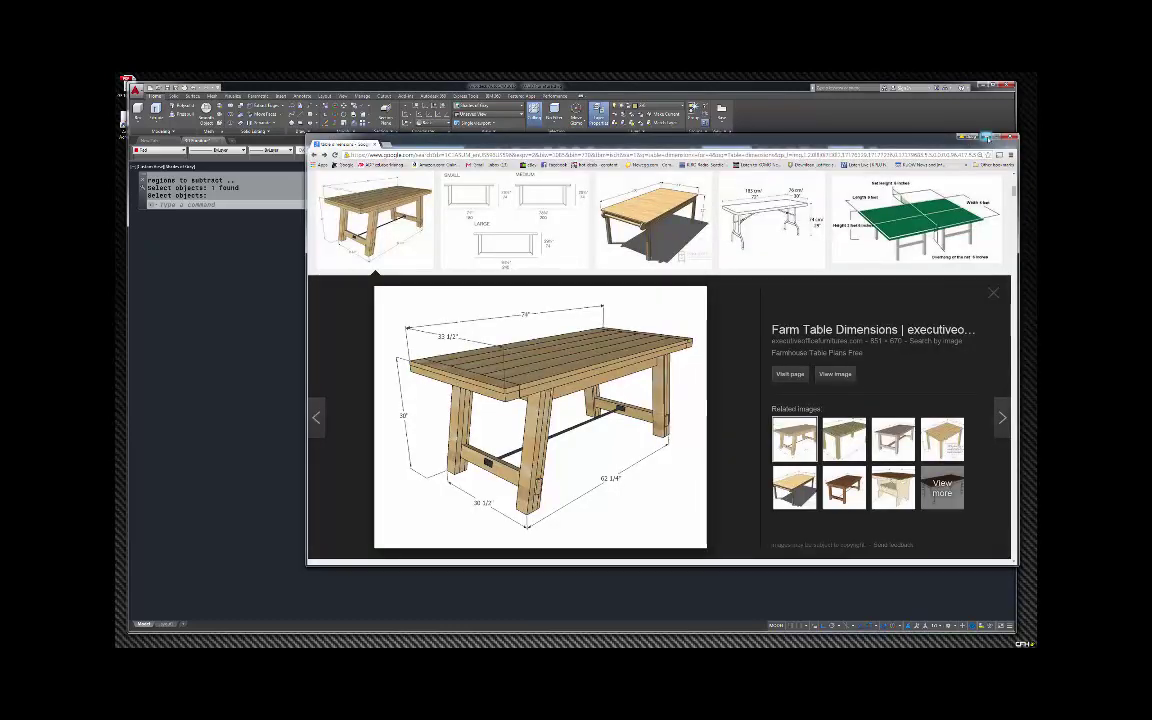
{"action": "left_click", "coordinate": [964, 135]}
{"action": "key", "text": "Escape"}
{"action": "left_click", "coordinate": [858, 349]}
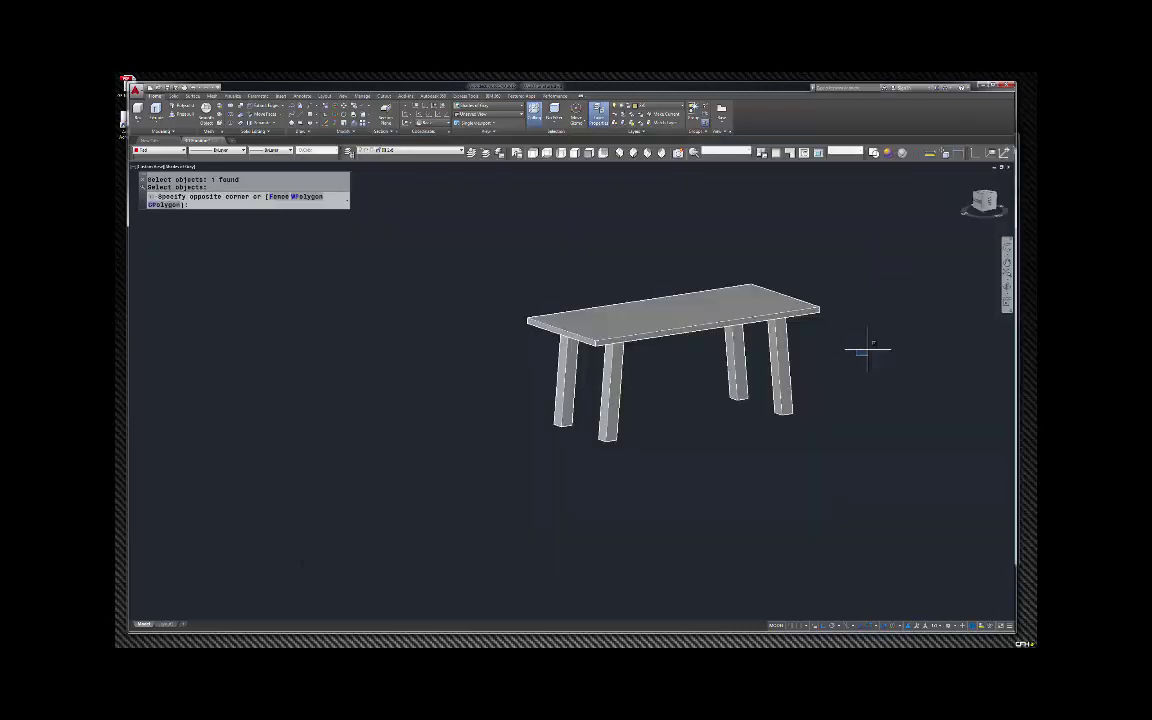
{"action": "key", "text": "Escape"}
{"action": "scroll", "coordinate": [748, 362], "scroll_direction": "up", "scroll_amount": 4}
{"action": "scroll", "coordinate": [663, 303], "scroll_direction": "down", "scroll_amount": 2}
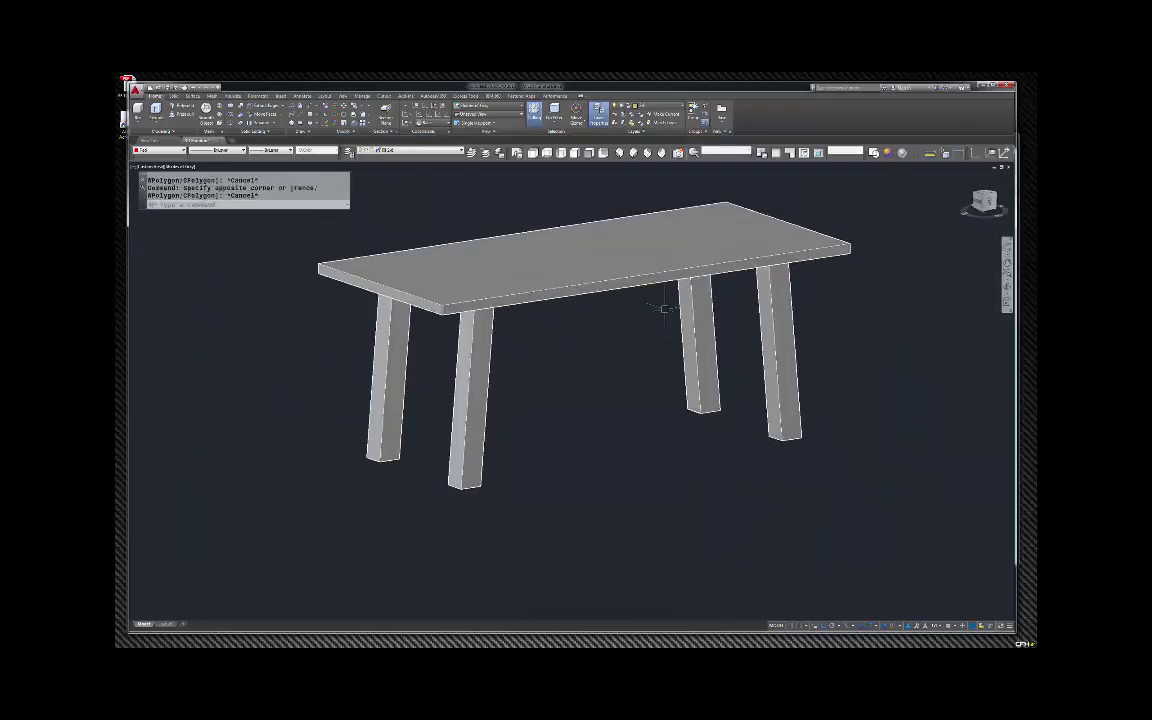
Union the tabletop and the legs into a single solid.
{"action": "key", "text": "Escape"}
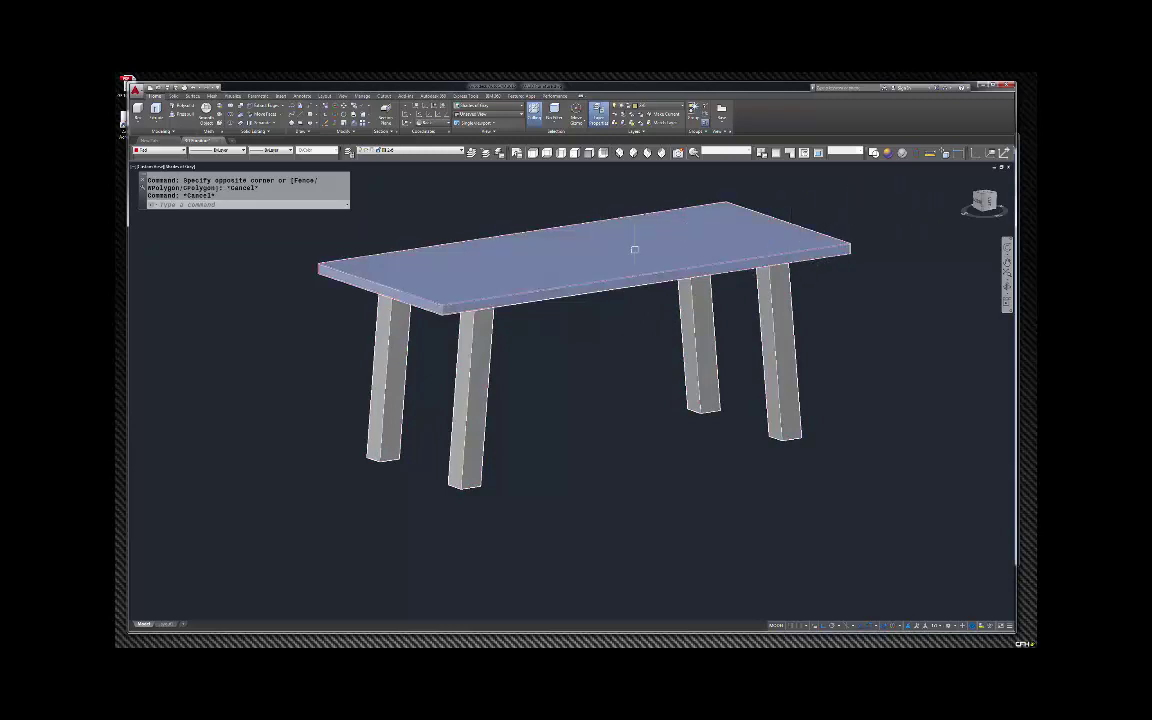
{"action": "scroll", "coordinate": [505, 328], "scroll_direction": "down", "scroll_amount": 3}
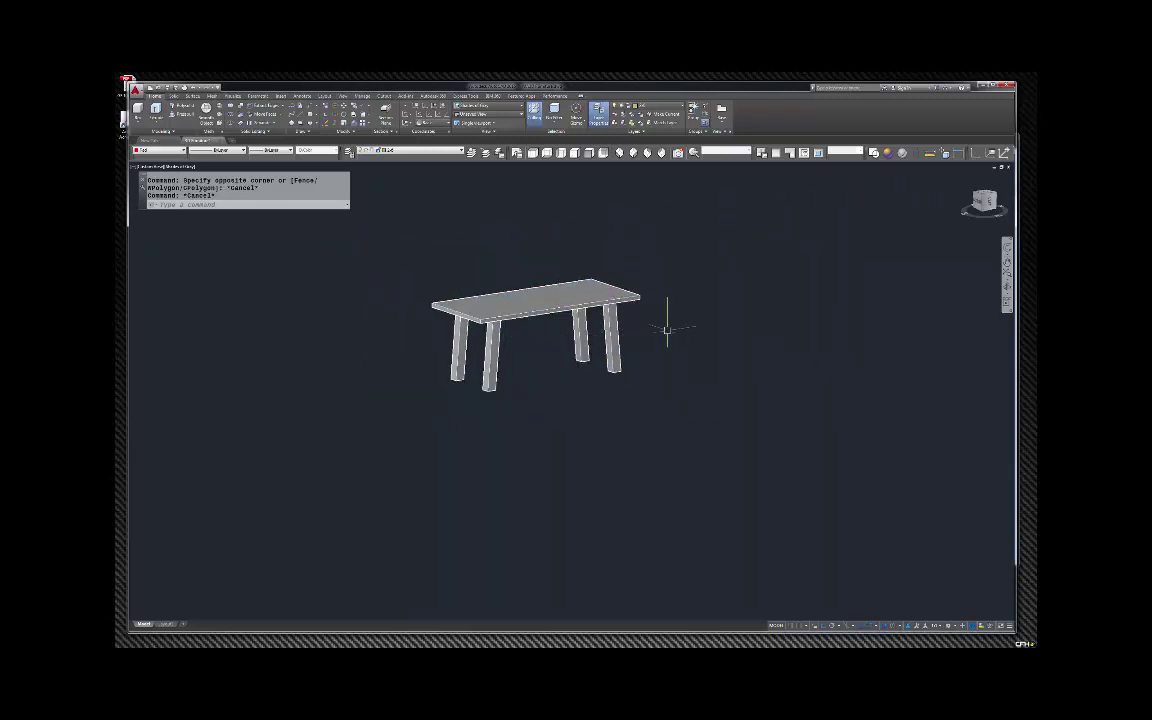
{"action": "key", "text": "Escape"}
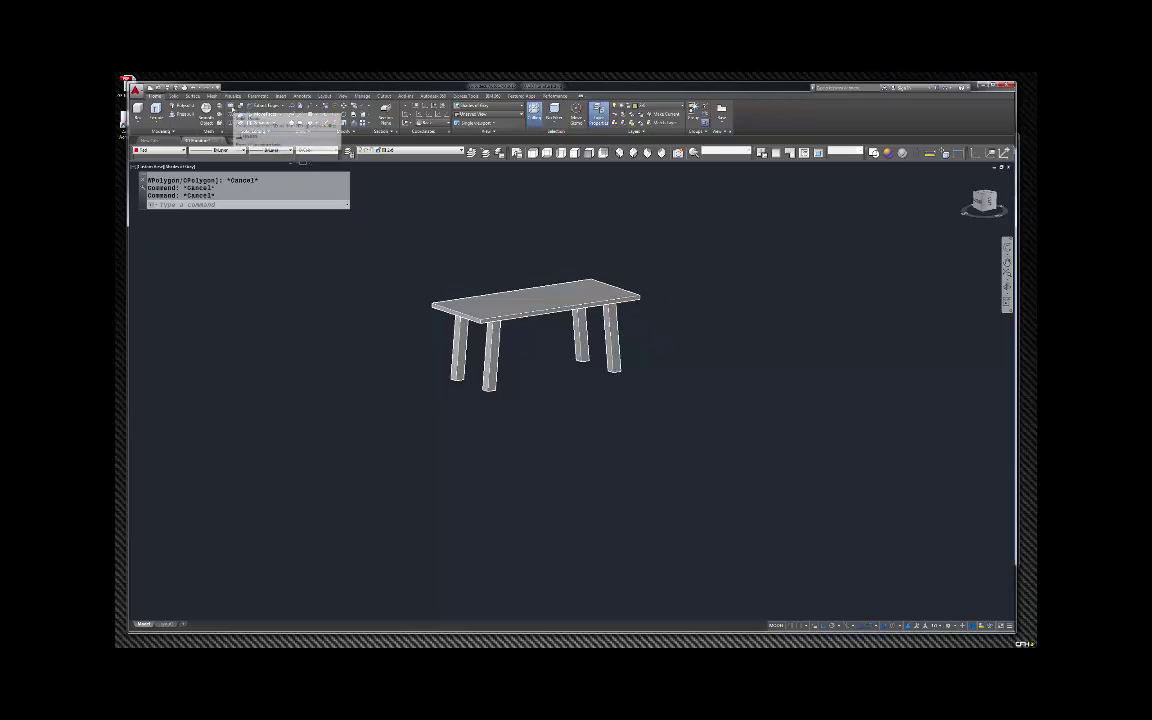
{"action": "left_click", "coordinate": [232, 106]}
{"action": "left_click", "coordinate": [670, 328]}
{"action": "left_click", "coordinate": [410, 242]}
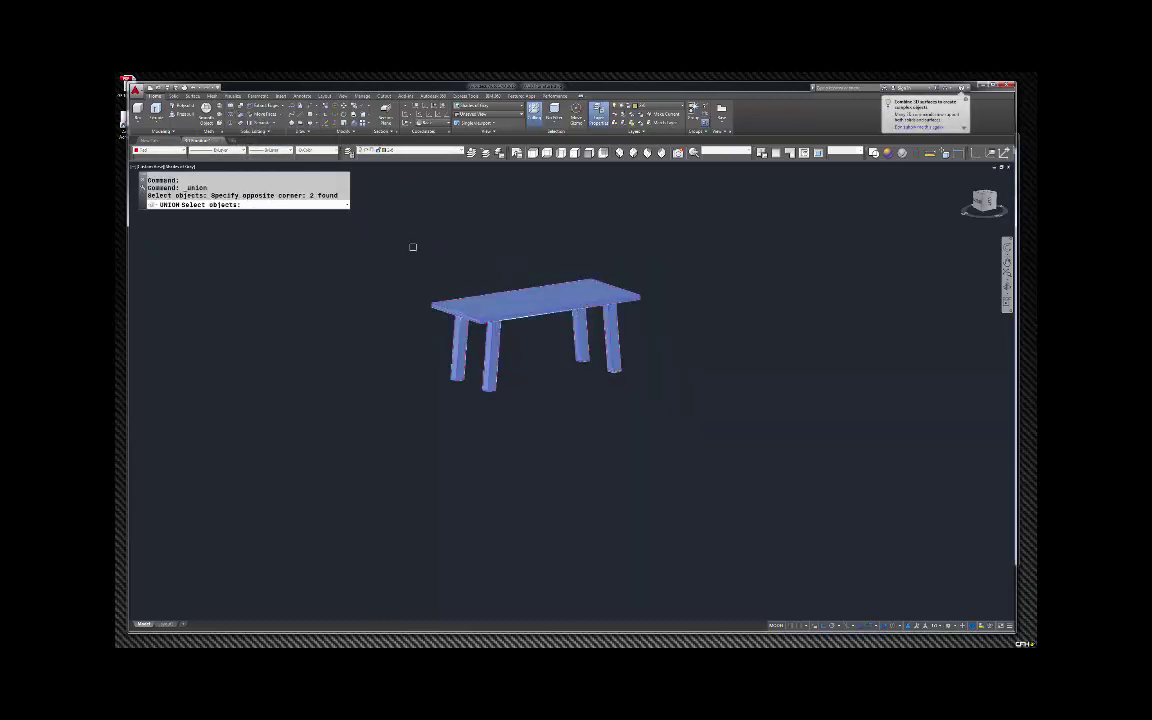
{"action": "key", "text": "Return"}
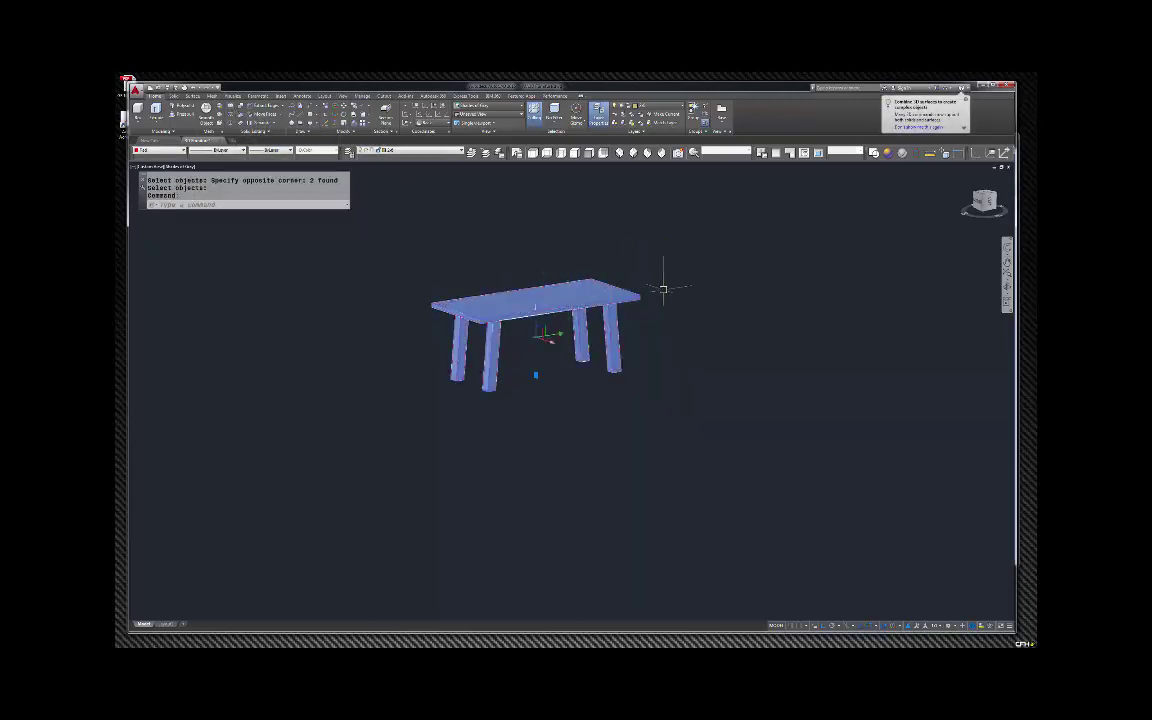
{"action": "key", "text": "Escape"}
{"action": "scroll", "coordinate": [630, 306], "scroll_direction": "up", "scroll_amount": 5}
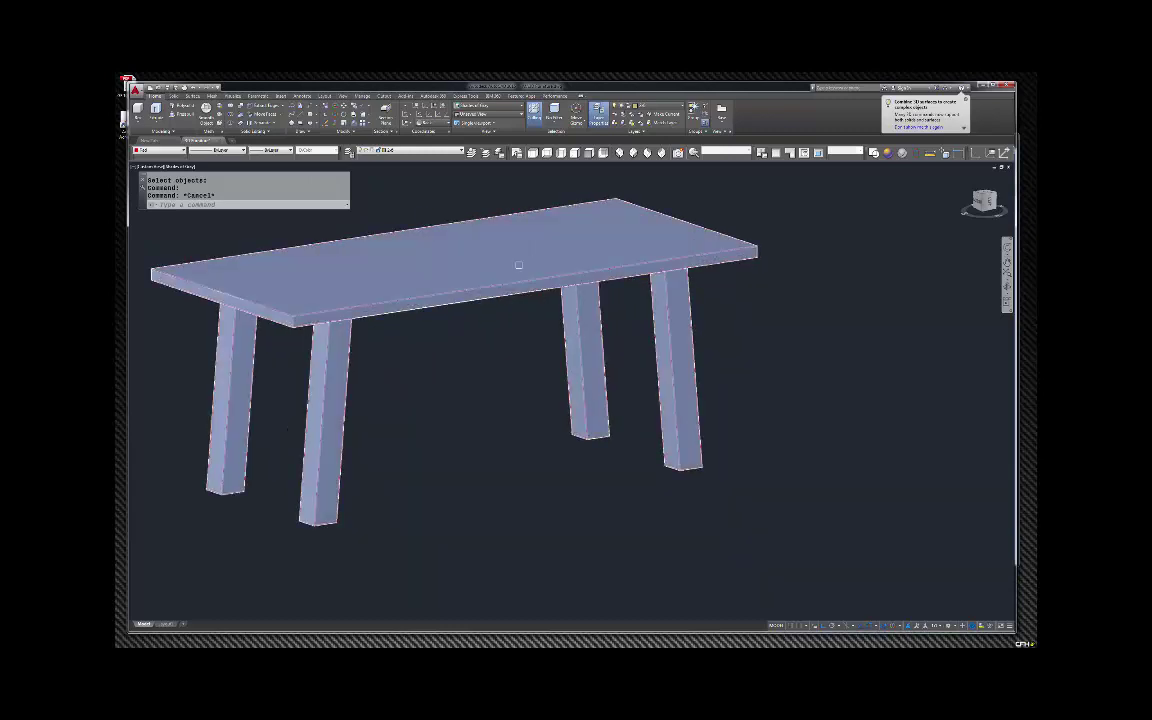
{"action": "scroll", "coordinate": [442, 329], "scroll_direction": "down", "scroll_amount": 3}
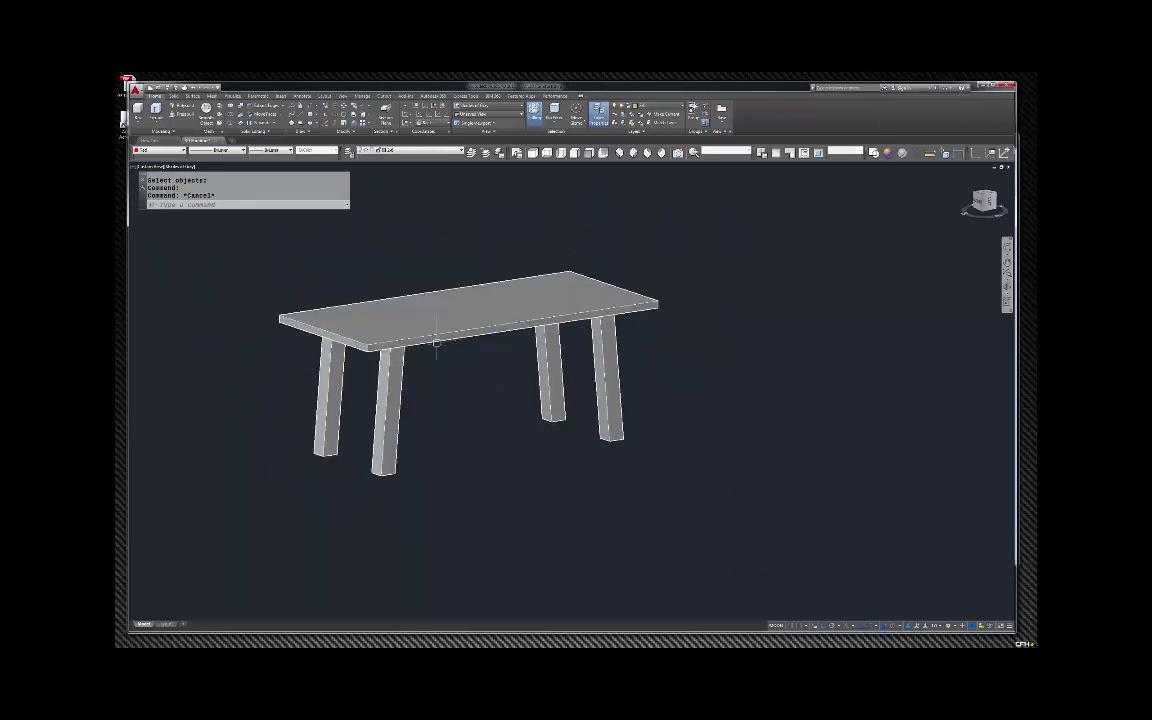
In the southeast isometric view, draw a box beside the table with length 10, width 2 and height 1.
{"action": "left_click", "coordinate": [647, 152]}
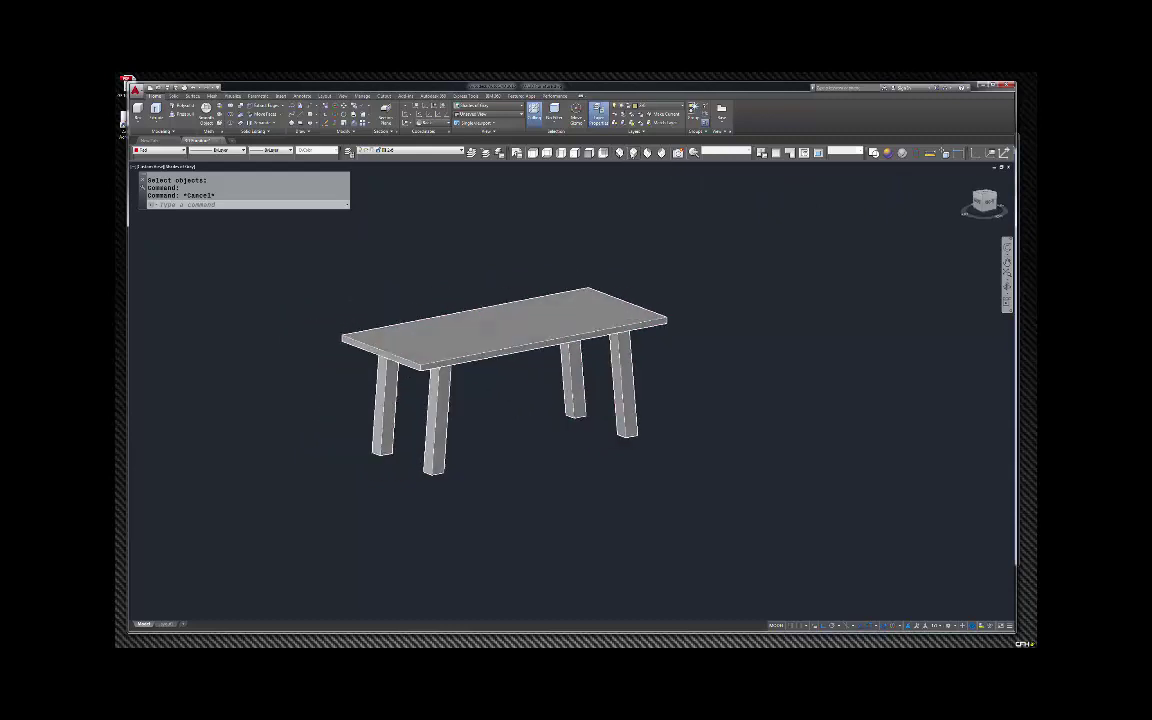
{"action": "scroll", "coordinate": [964, 386], "scroll_direction": "up", "scroll_amount": 4}
{"action": "scroll", "coordinate": [830, 365], "scroll_direction": "down", "scroll_amount": 4}
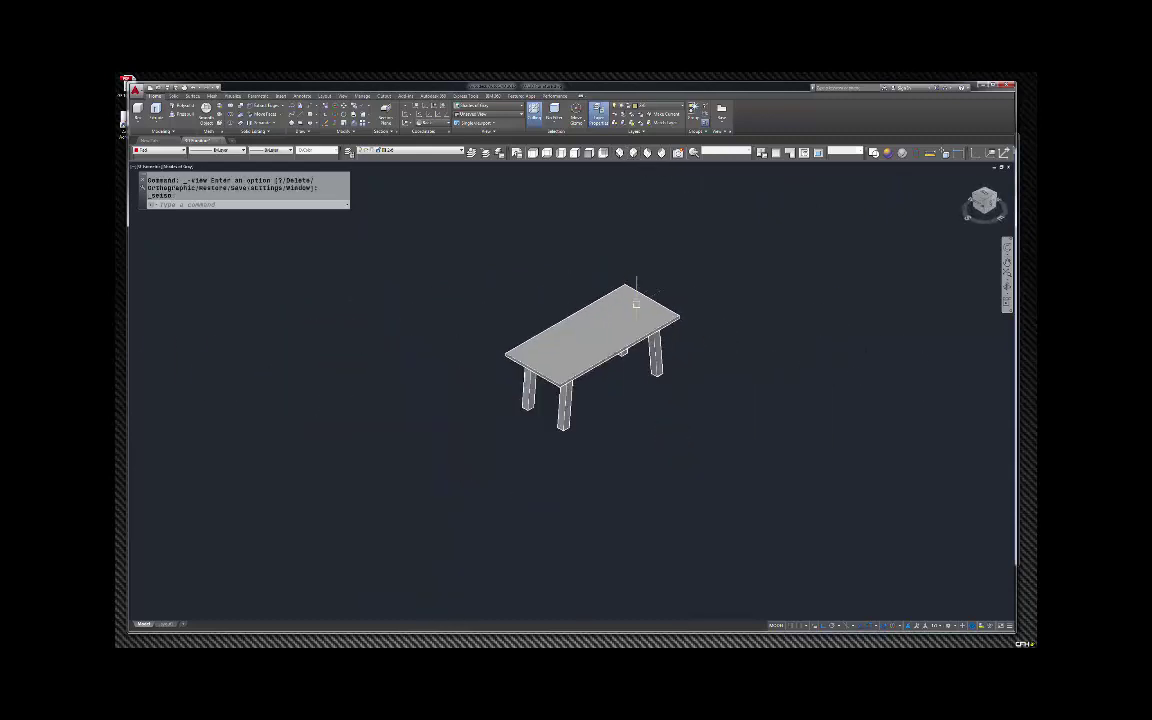
{"action": "left_click", "coordinate": [625, 302]}
{"action": "key", "text": "Escape"}
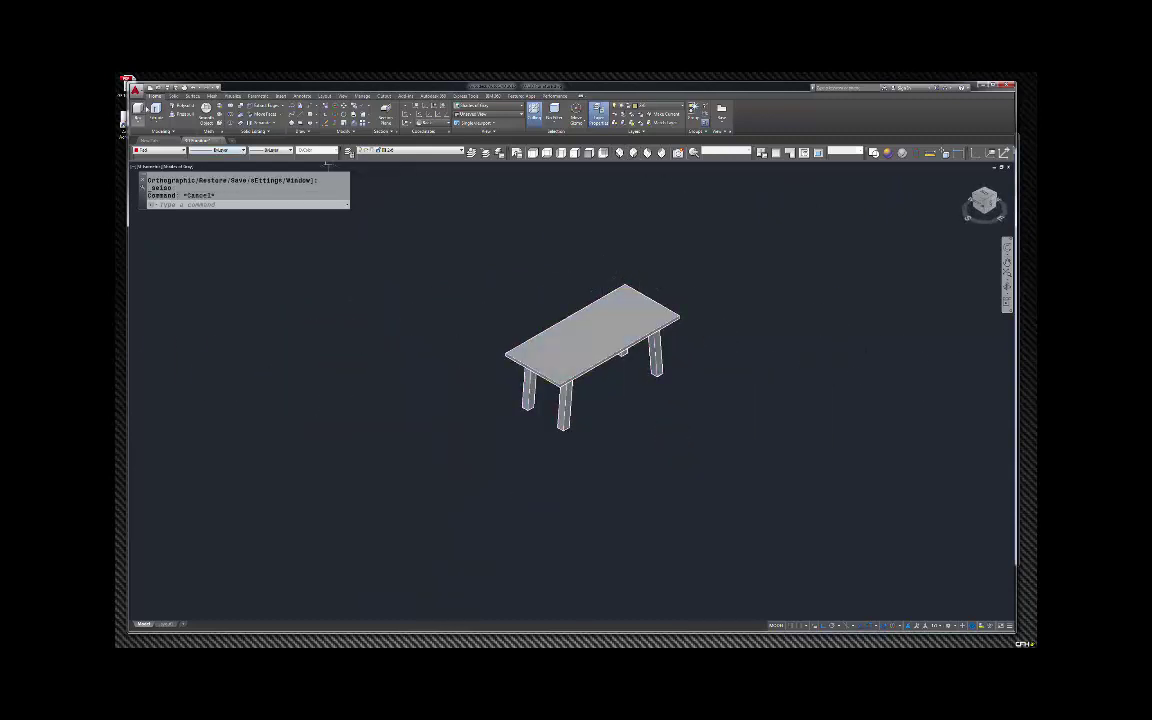
{"action": "left_click", "coordinate": [140, 110]}
{"action": "scroll", "coordinate": [673, 389], "scroll_direction": "up", "scroll_amount": 3}
{"action": "left_click", "coordinate": [681, 420]}
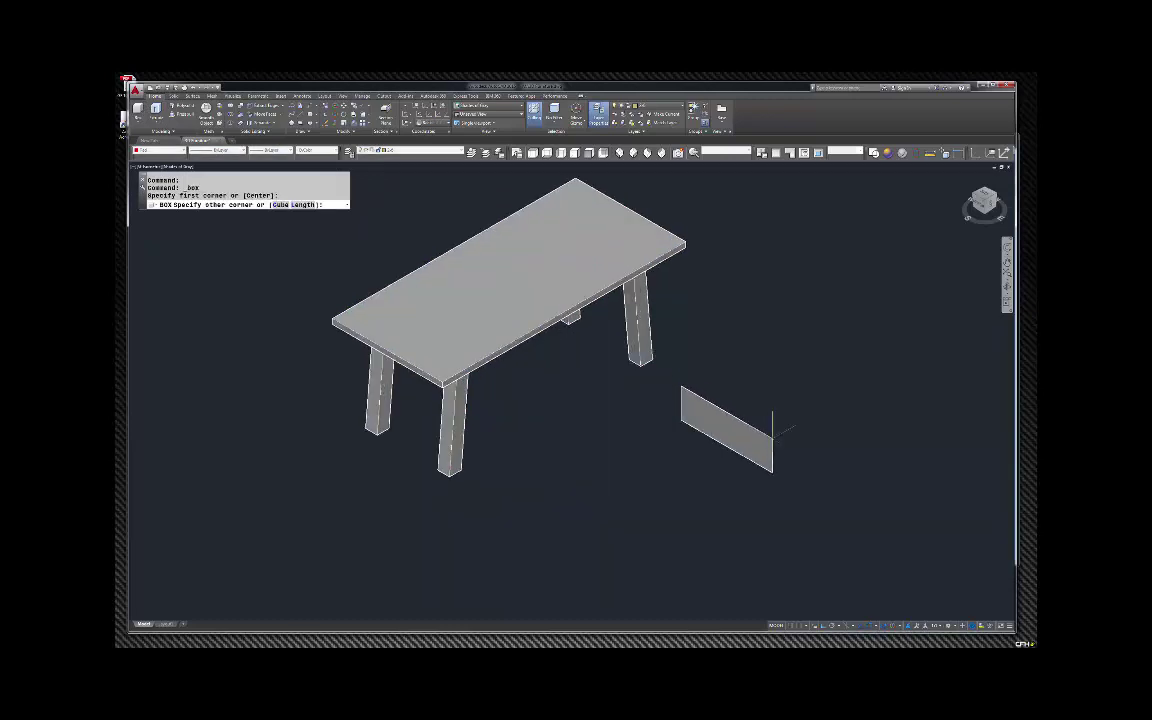
{"action": "type", "text": "l"}
{"action": "key", "text": "Return"}
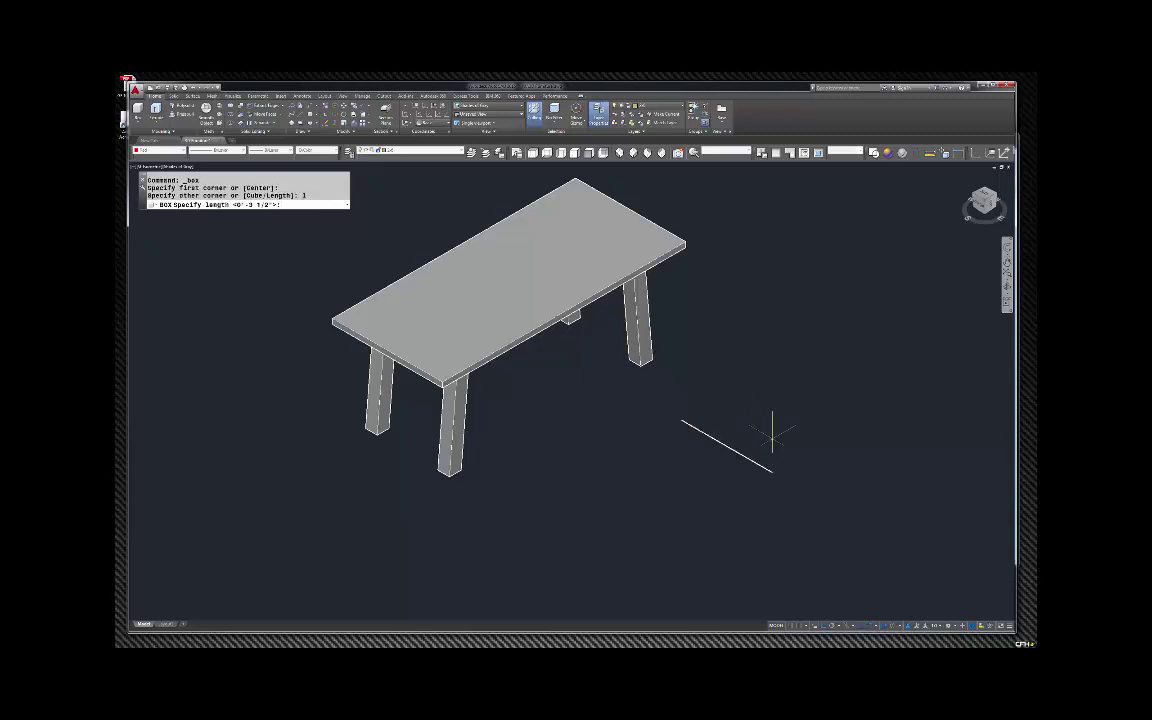
{"action": "type", "text": "10"}
{"action": "key", "text": "Return"}
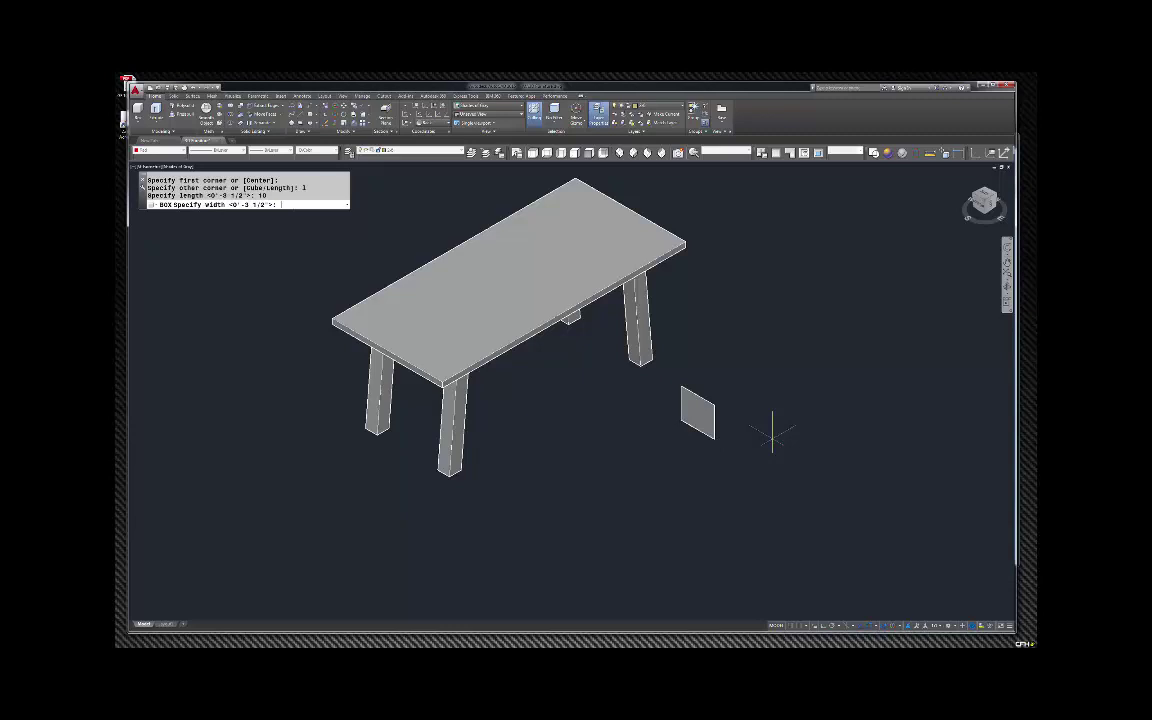
{"action": "type", "text": "2"}
{"action": "key", "text": "Return"}
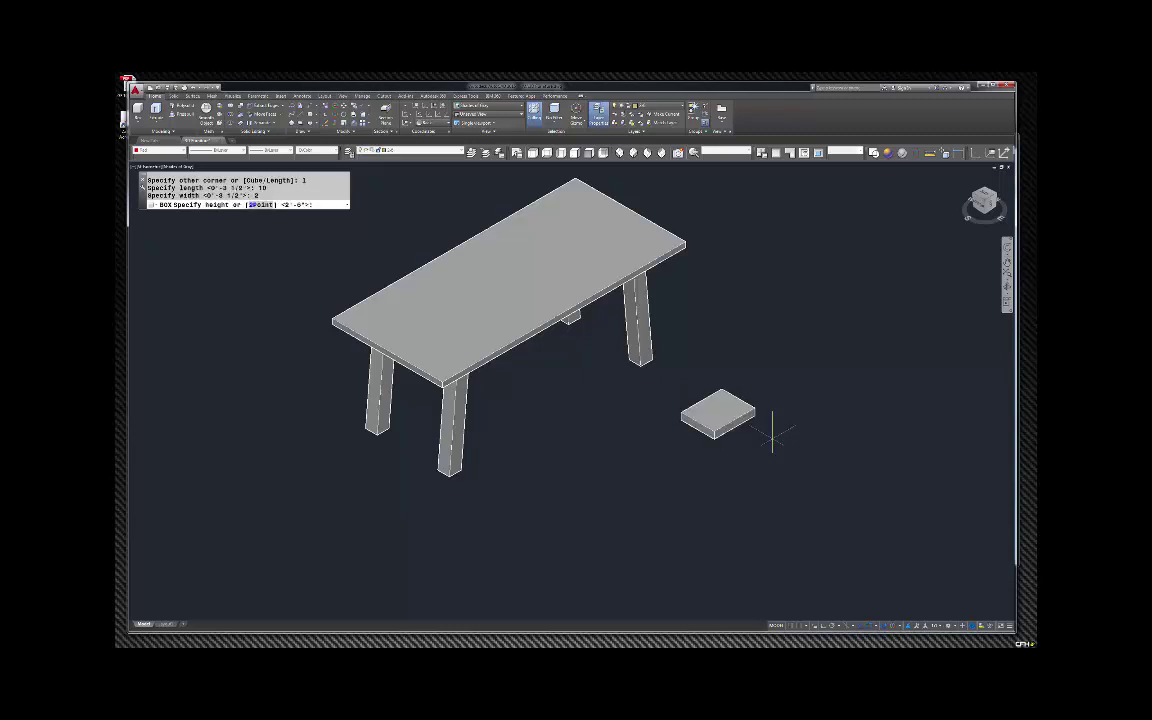
{"action": "key", "text": "Return"}
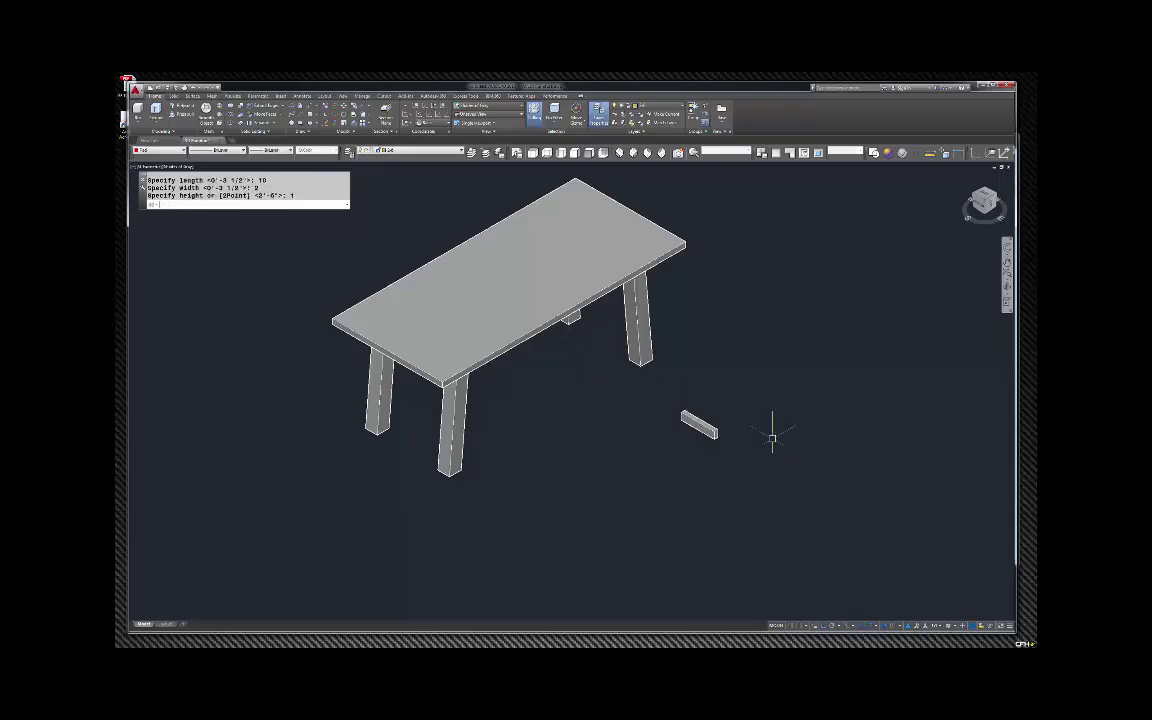
Move the box by its upper end corner to the inner foot corner of the rear leg at the table's near end.
{"action": "scroll", "coordinate": [700, 432], "scroll_direction": "up", "scroll_amount": 3}
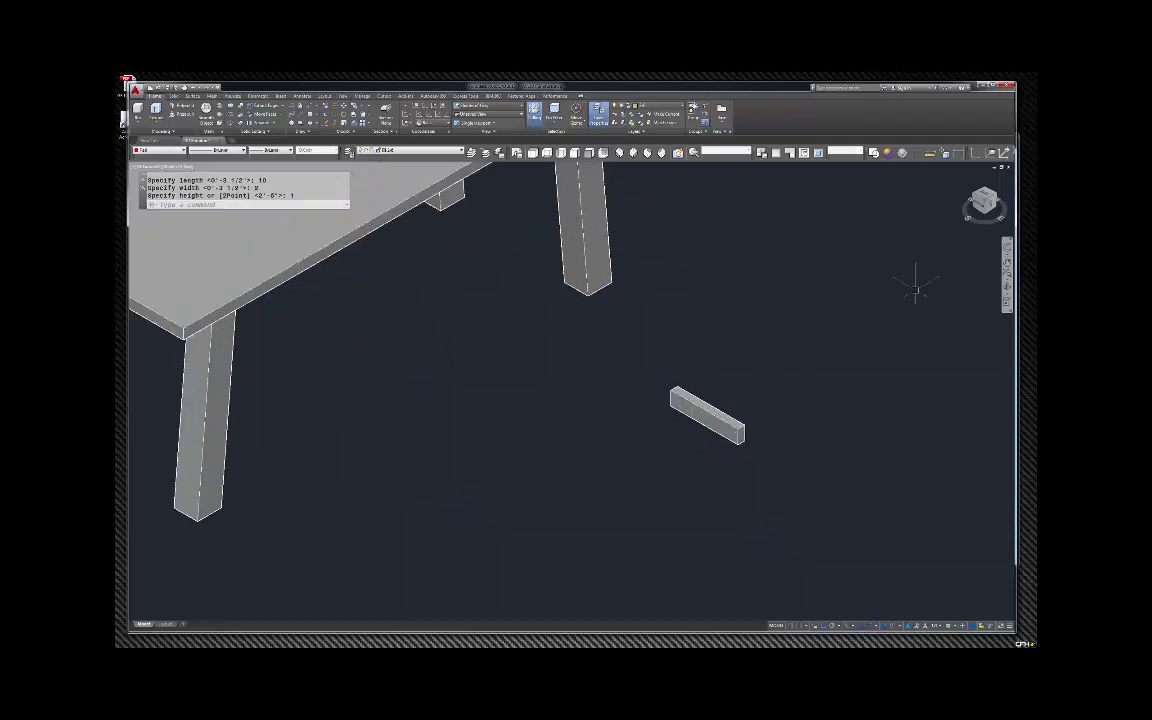
{"action": "left_click", "coordinate": [728, 420]}
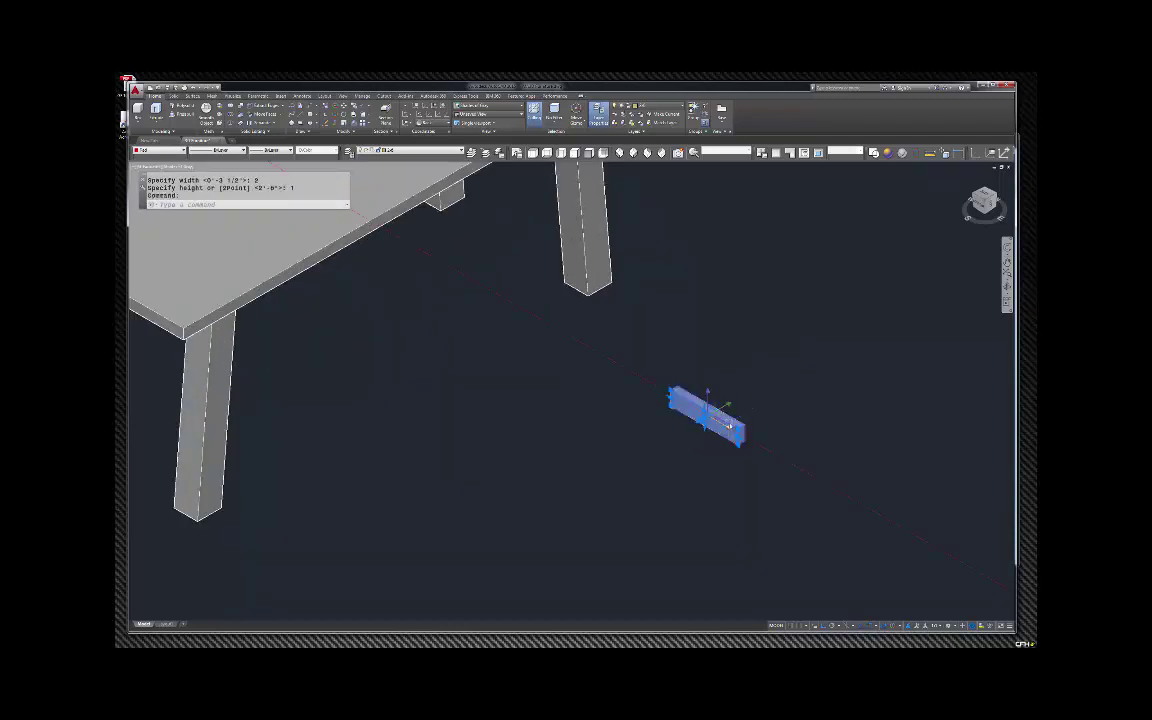
{"action": "type", "text": "m"}
{"action": "key", "text": "Return"}
{"action": "left_click", "coordinate": [672, 390]}
{"action": "scroll", "coordinate": [750, 384], "scroll_direction": "down", "scroll_amount": 6}
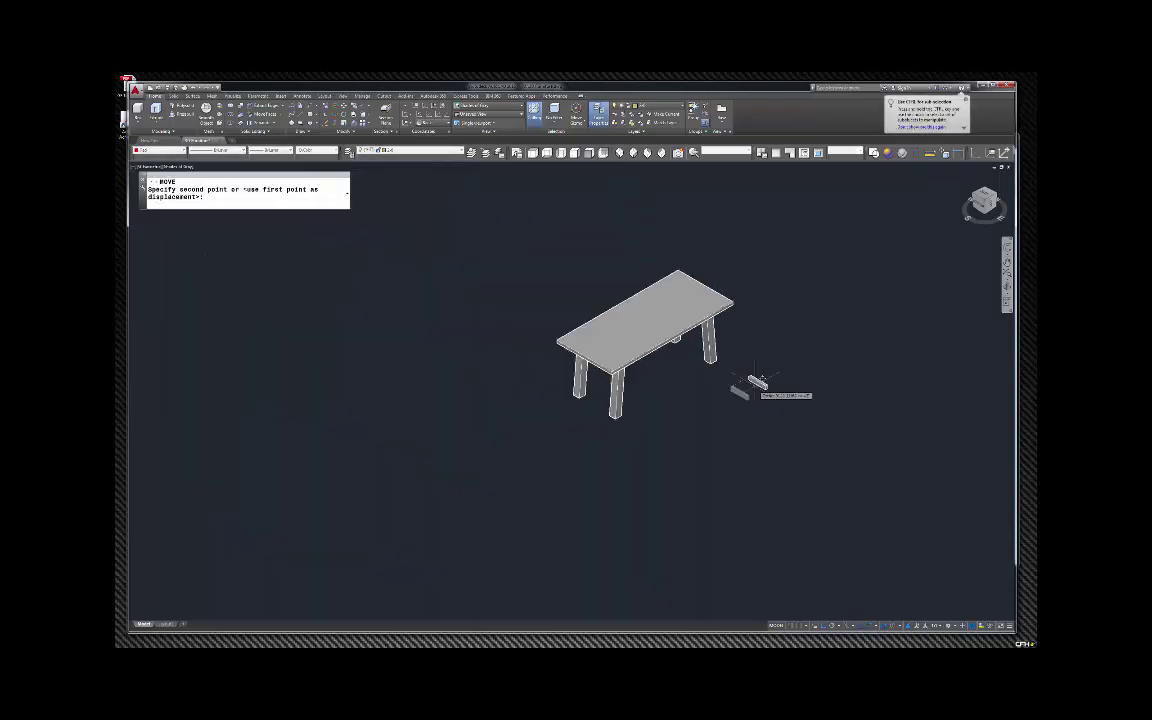
{"action": "scroll", "coordinate": [612, 371], "scroll_direction": "up", "scroll_amount": 5}
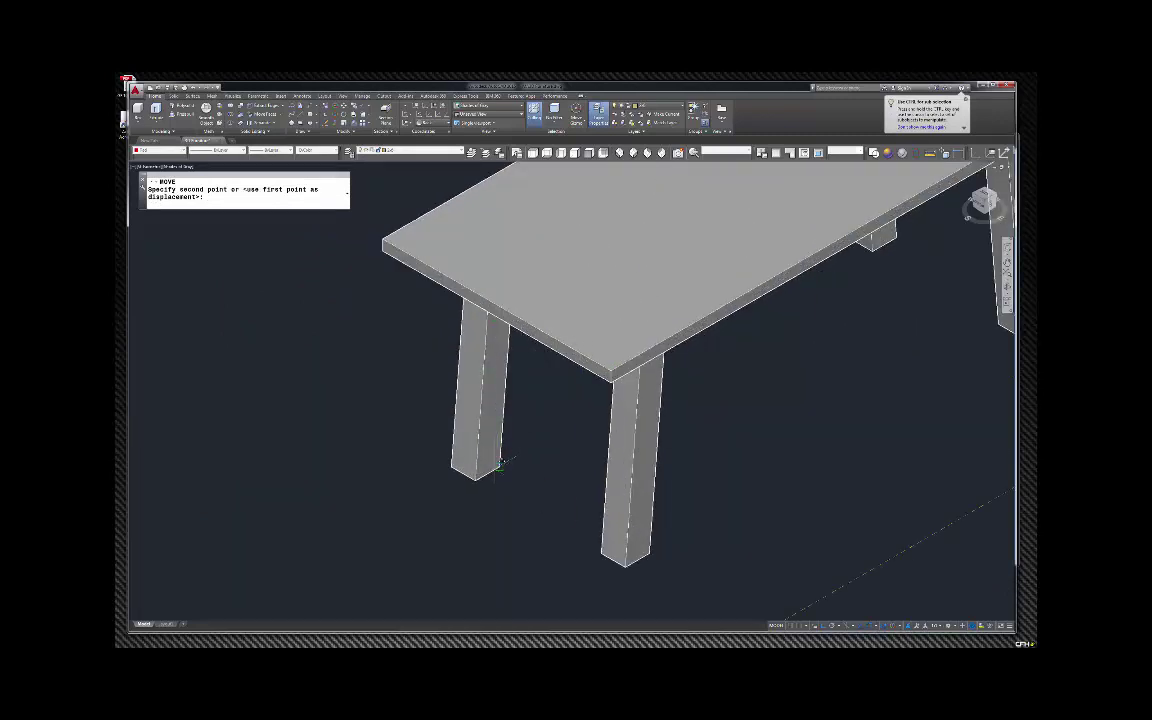
{"action": "left_click", "coordinate": [500, 464]}
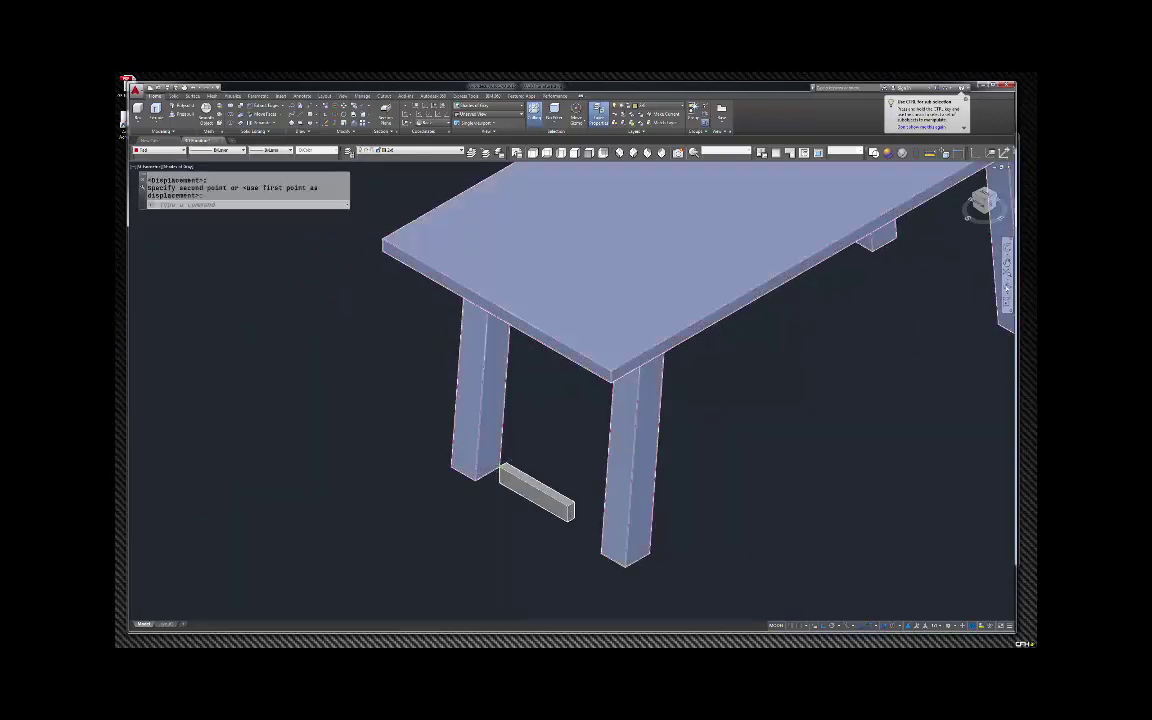
Move the box straight up along the leg to the leg's top corner just under the tabletop.
{"action": "middle_click_drag", "start_coordinate": [888, 276], "coordinate": [856, 288], "text": "shift"}
{"action": "left_click", "coordinate": [550, 486]}
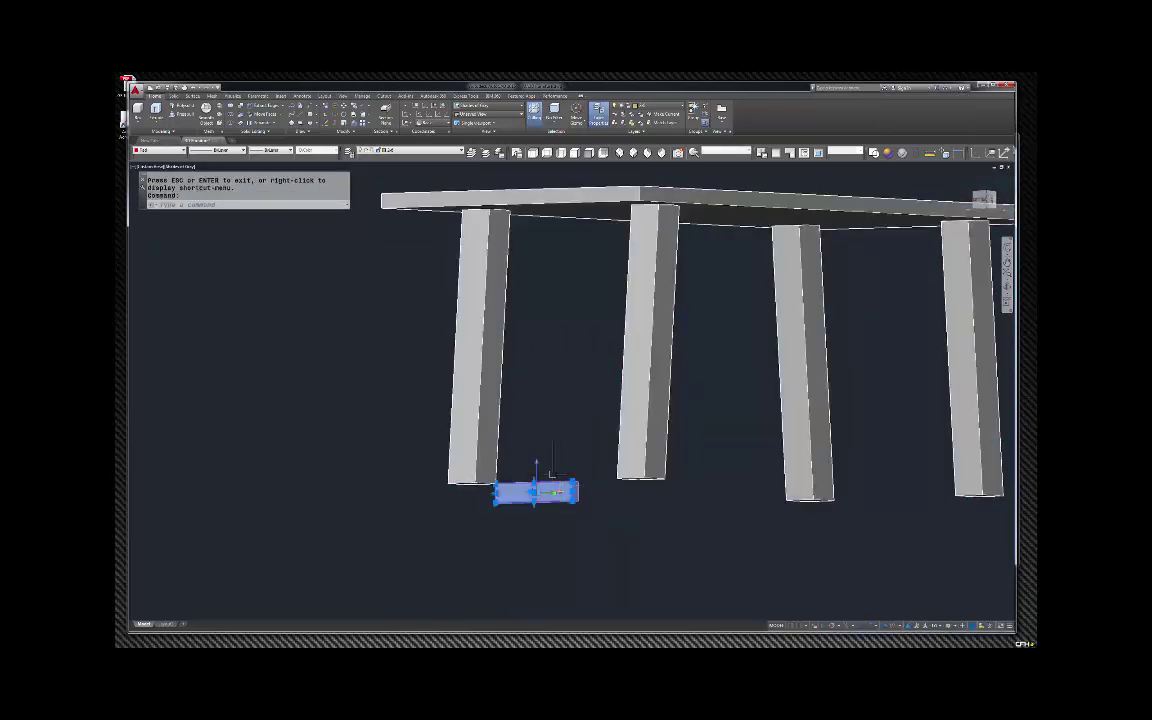
{"action": "type", "text": "m"}
{"action": "key", "text": "Return"}
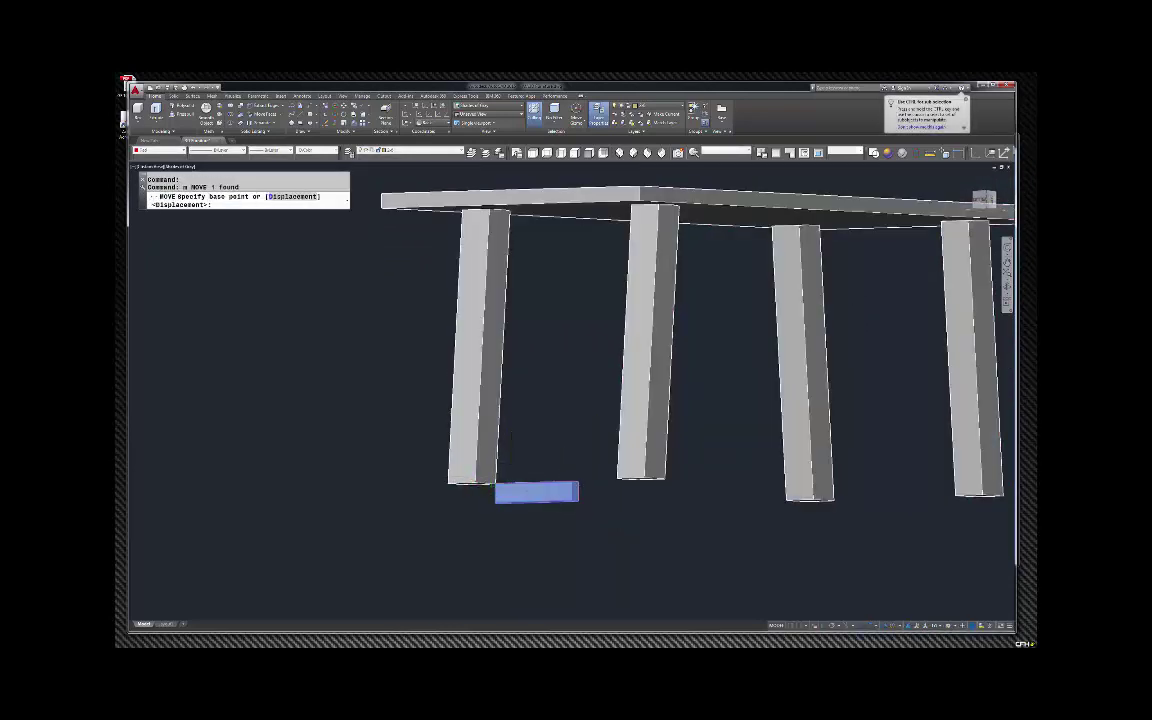
{"action": "left_click", "coordinate": [496, 484]}
{"action": "scroll", "coordinate": [494, 250], "scroll_direction": "up", "scroll_amount": 5}
{"action": "scroll", "coordinate": [496, 195], "scroll_direction": "down", "scroll_amount": 2}
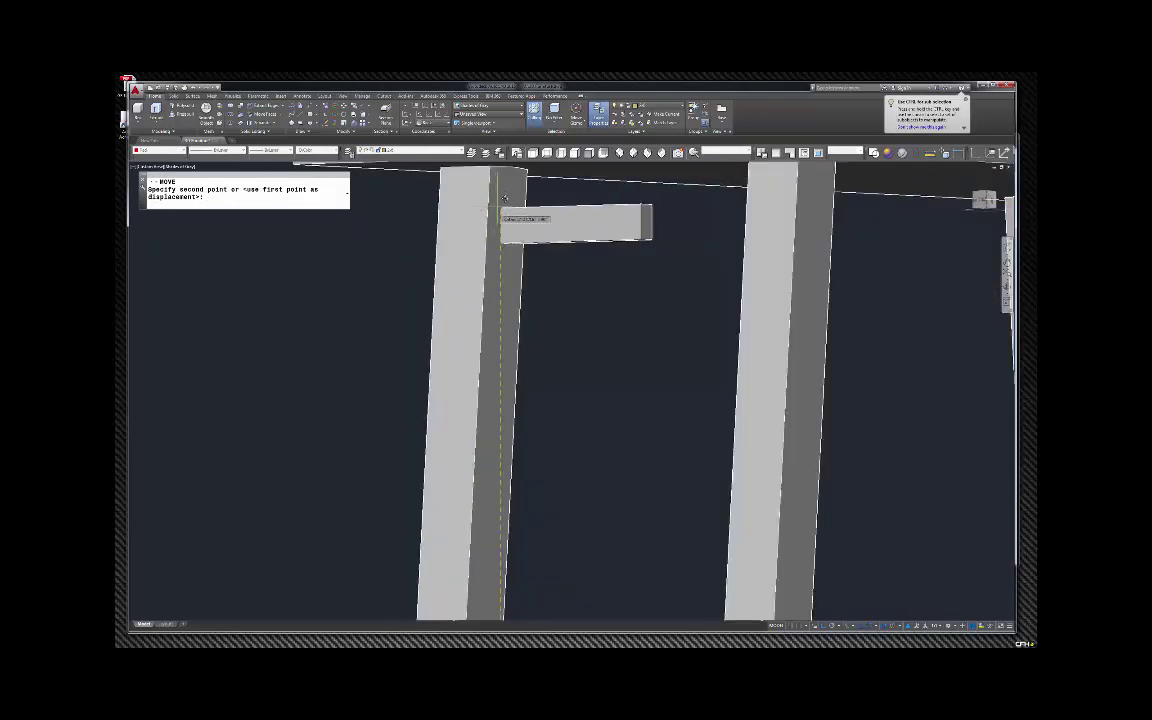
{"action": "scroll", "coordinate": [505, 197], "scroll_direction": "up", "scroll_amount": 4}
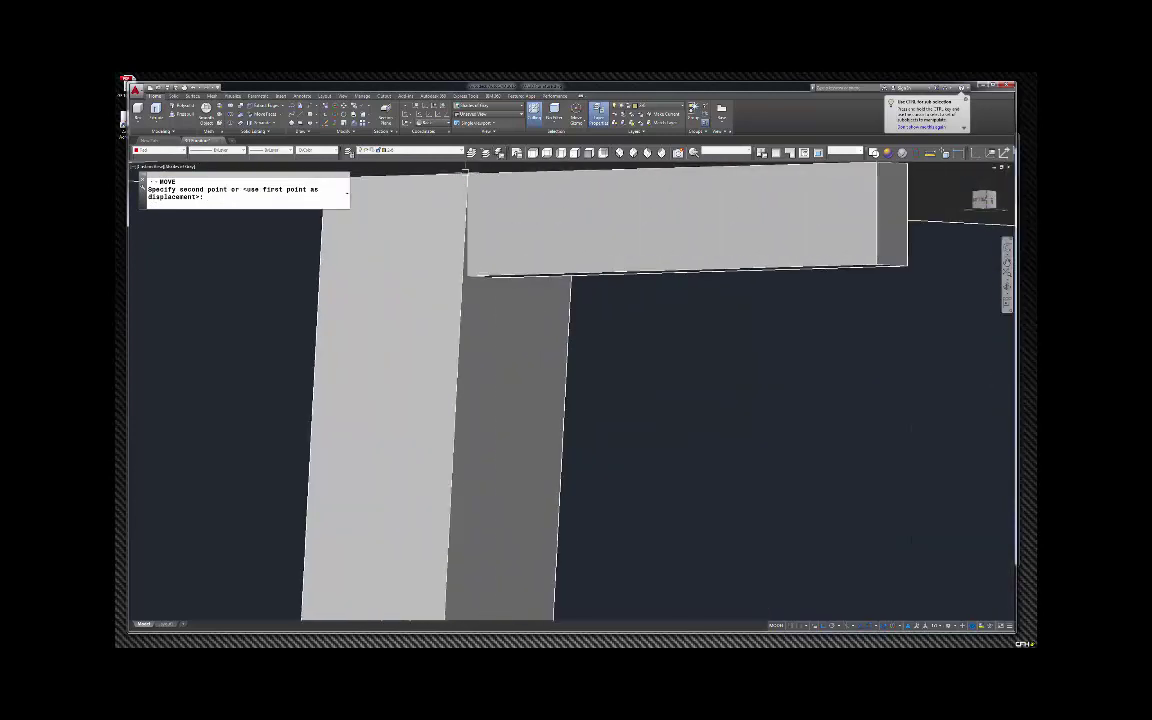
{"action": "left_click", "coordinate": [466, 172]}
{"action": "key", "text": "Escape"}
Move the box slightly inward from the edge of the leg, keeping it under the tabletop.
{"action": "key", "text": "Escape"}
{"action": "left_click", "coordinate": [672, 271]}
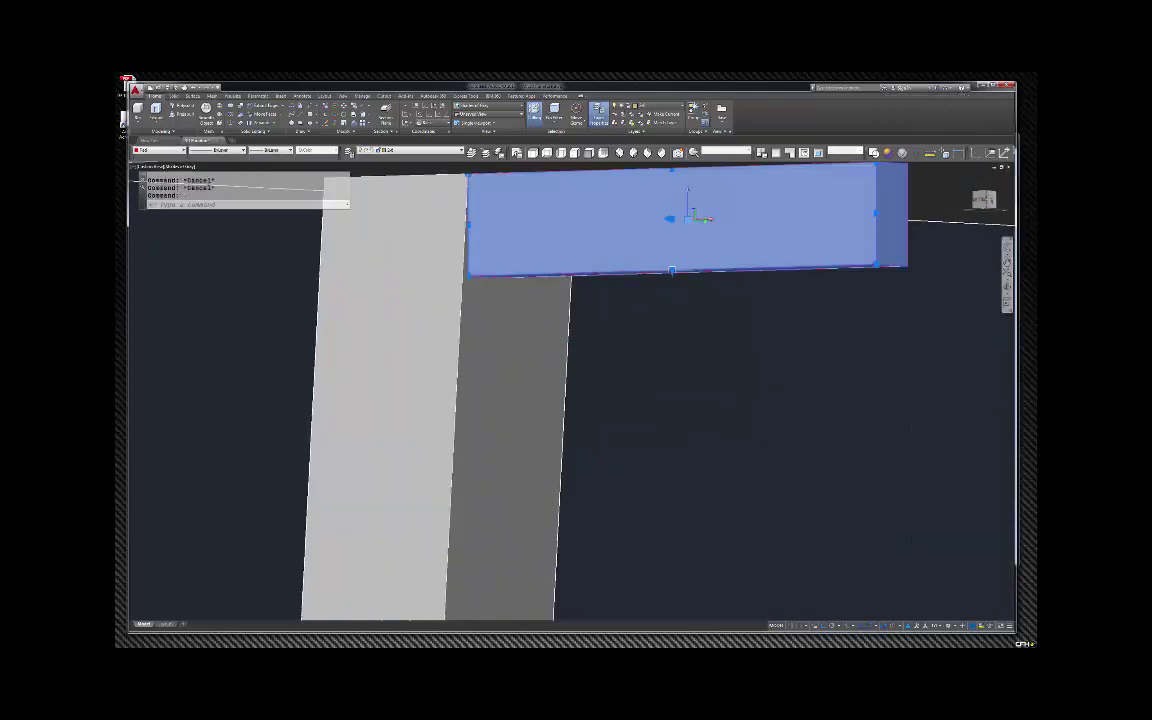
{"action": "scroll", "coordinate": [635, 280], "scroll_direction": "down", "scroll_amount": 4}
{"action": "key", "text": "Escape"}
{"action": "left_click", "coordinate": [683, 272]}
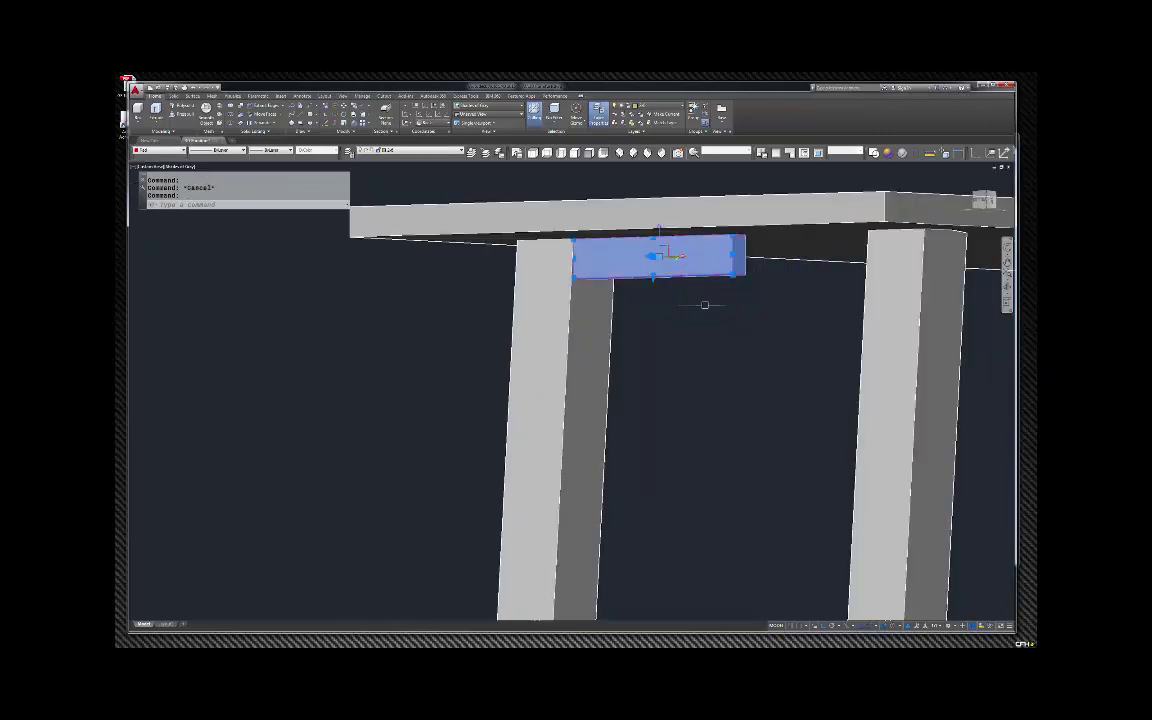
{"action": "type", "text": "m"}
{"action": "key", "text": "Return"}
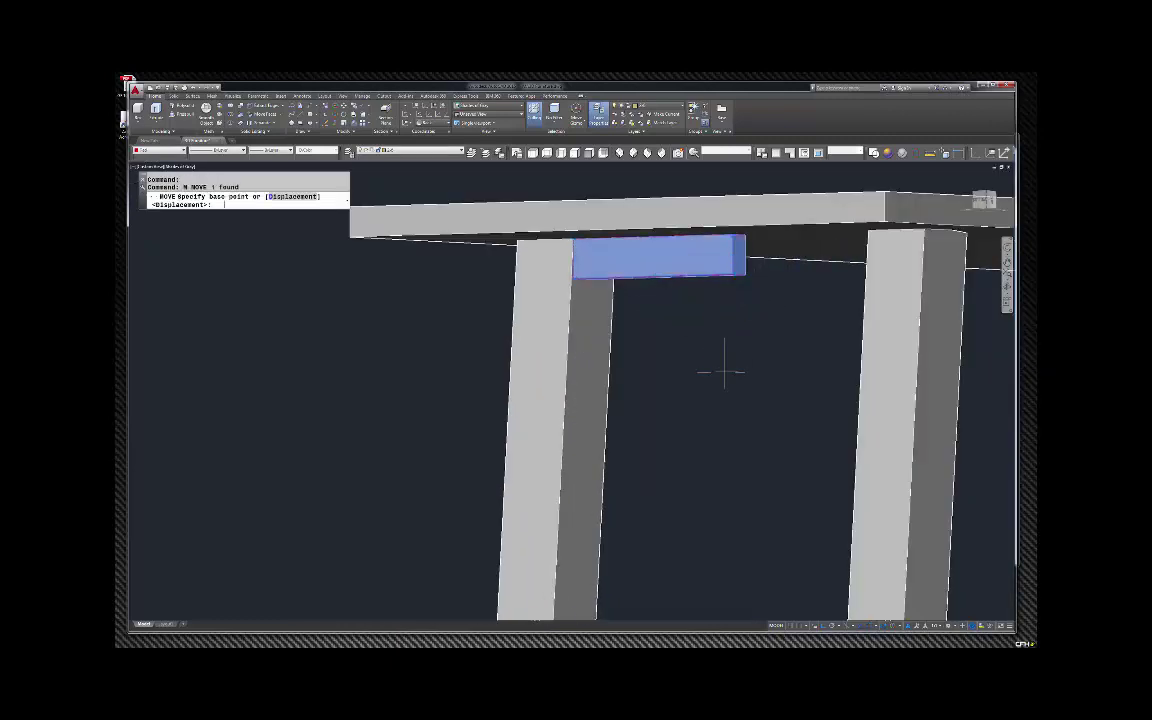
{"action": "left_click", "coordinate": [681, 383]}
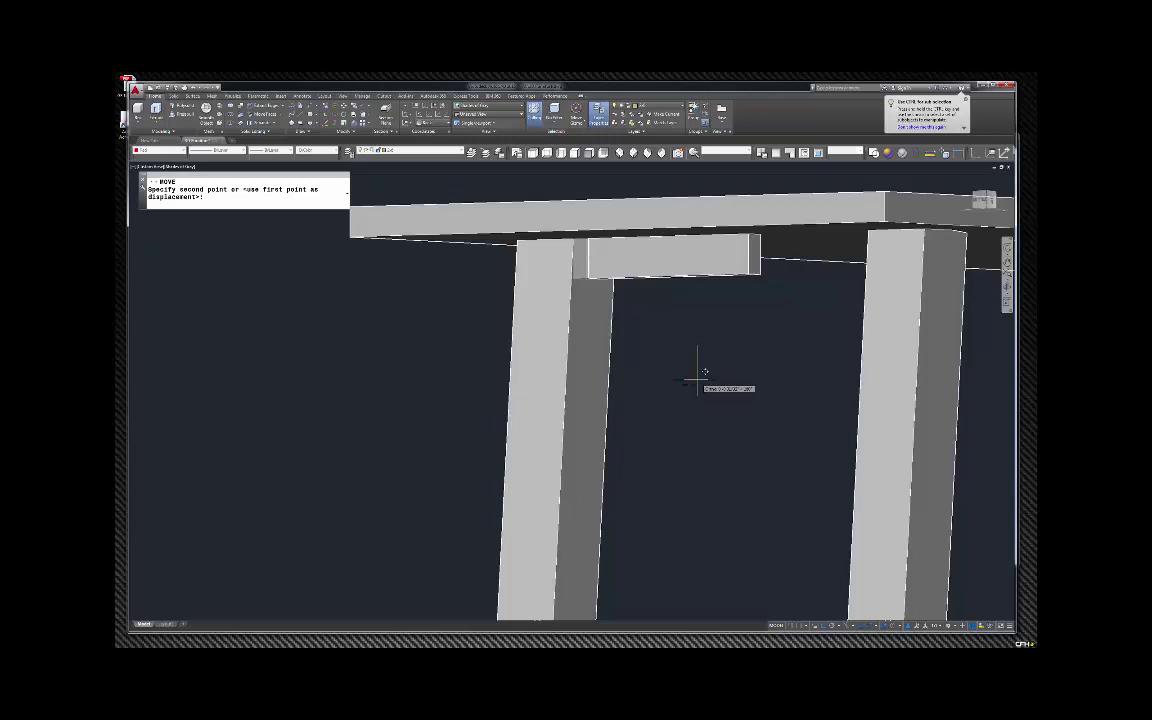
{"action": "left_click", "coordinate": [695, 378]}
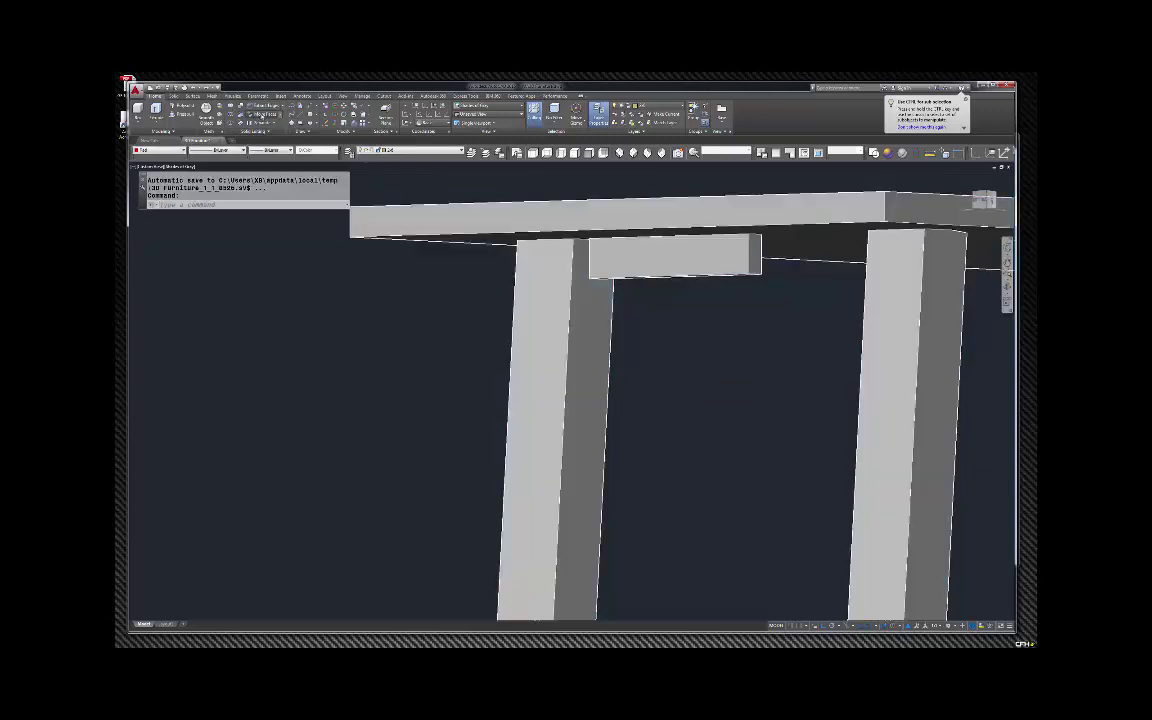
Use Move Faces on the box's free end face, the one pointing towards the opposite leg.
{"action": "left_click", "coordinate": [252, 113]}
{"action": "left_click", "coordinate": [755, 258]}
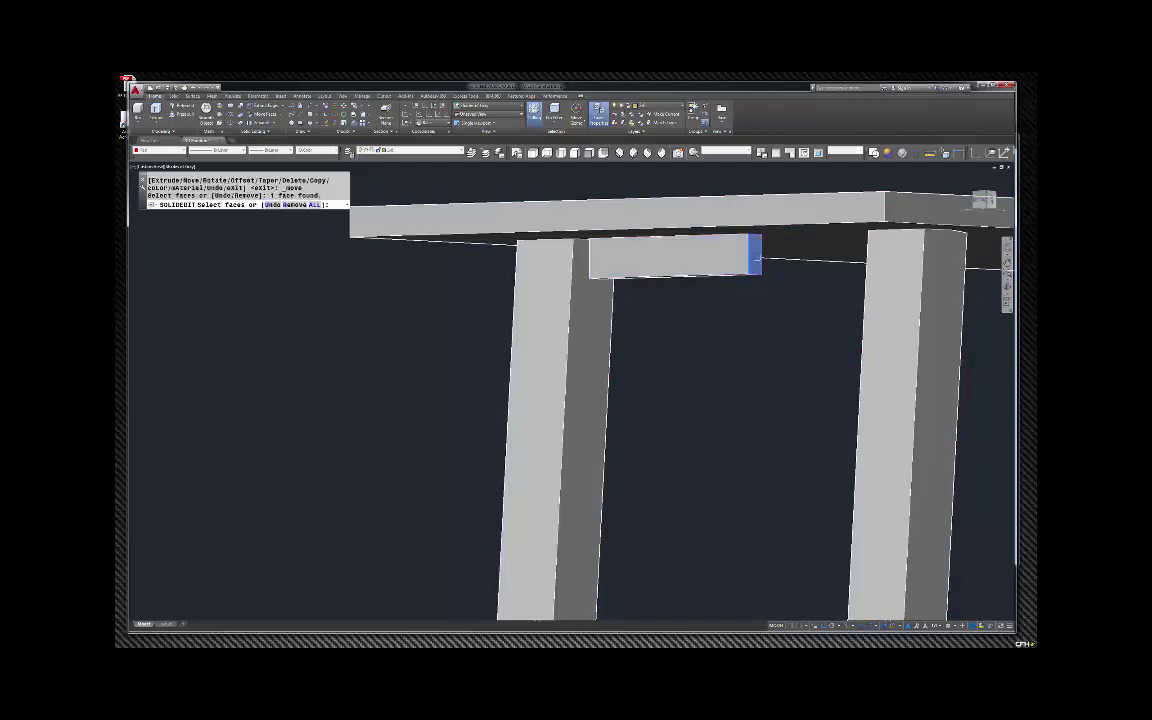
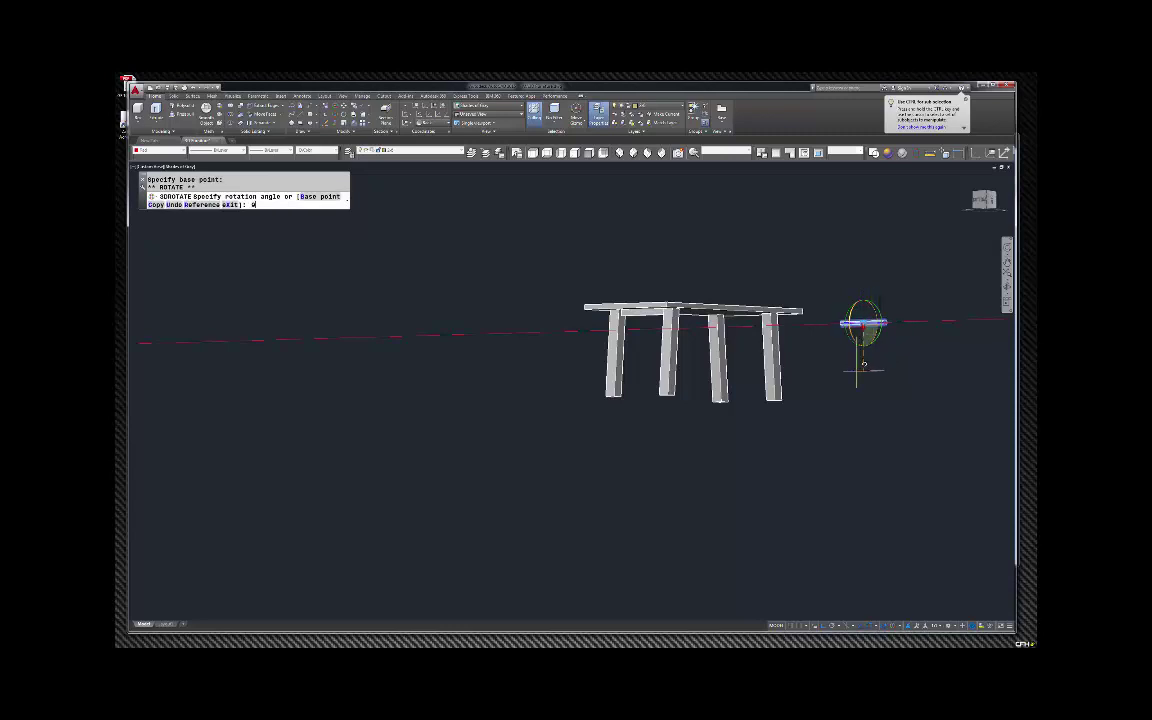
Try rotating the loose box beside the table 90 degrees about its long axis.
{"action": "key", "text": "Escape"}
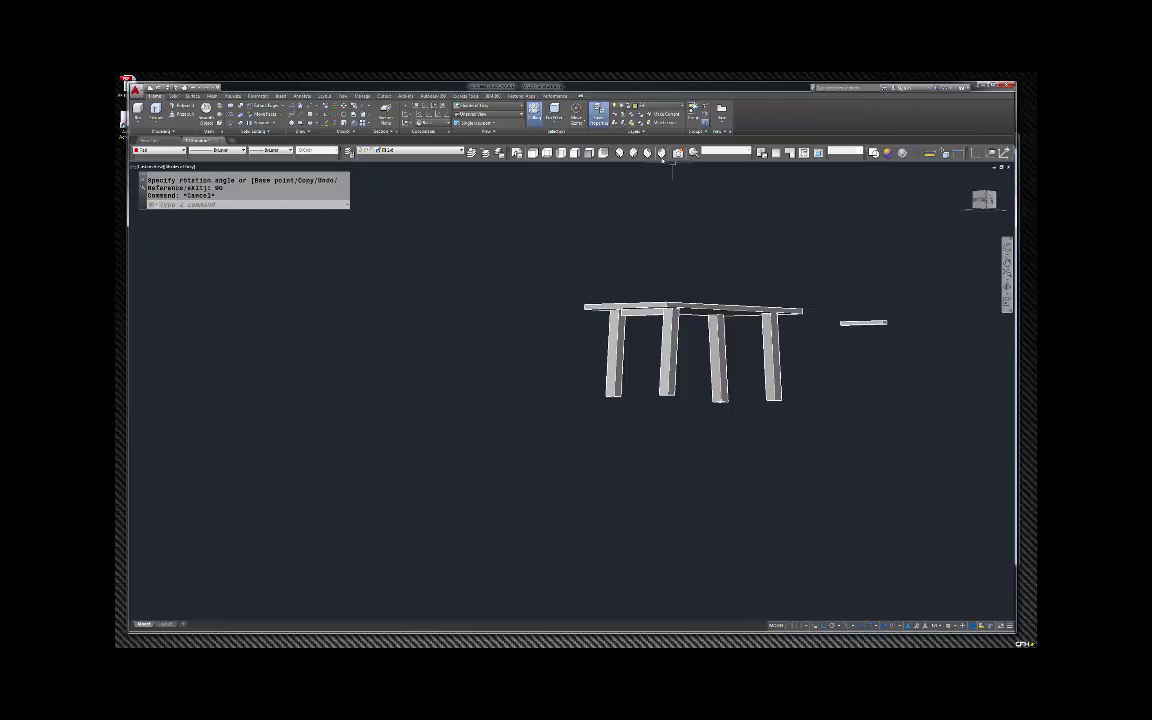
{"action": "left_click", "coordinate": [648, 153]}
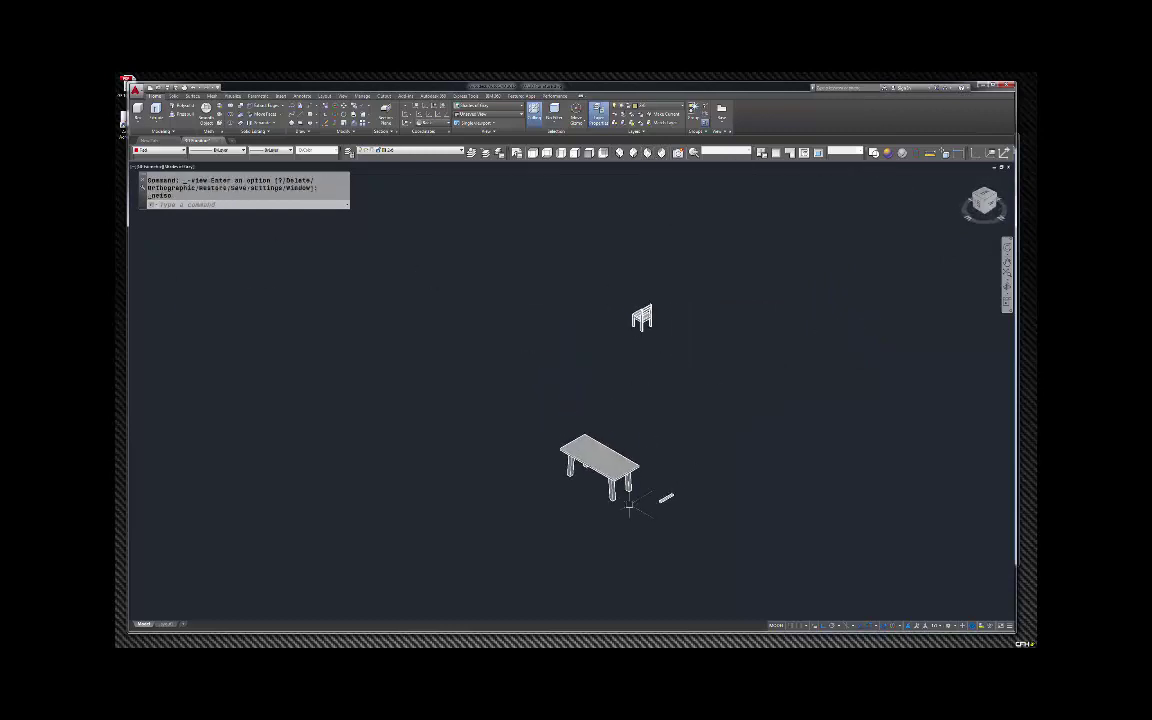
{"action": "scroll", "coordinate": [631, 507], "scroll_direction": "up", "scroll_amount": 5}
{"action": "left_click", "coordinate": [731, 485]}
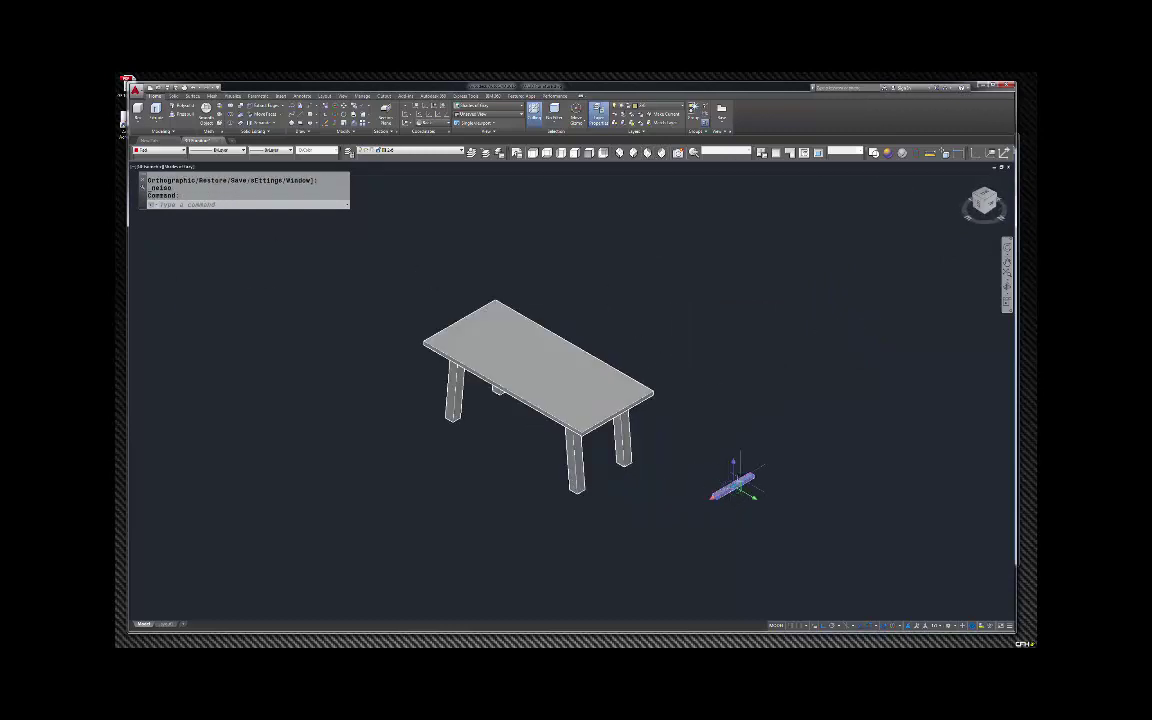
Undo the view change and the loose box's last rotation.
{"action": "key", "text": "Escape"}
{"action": "type", "text": "u"}
{"action": "key", "text": "Return"}
{"action": "key", "text": "Return"}
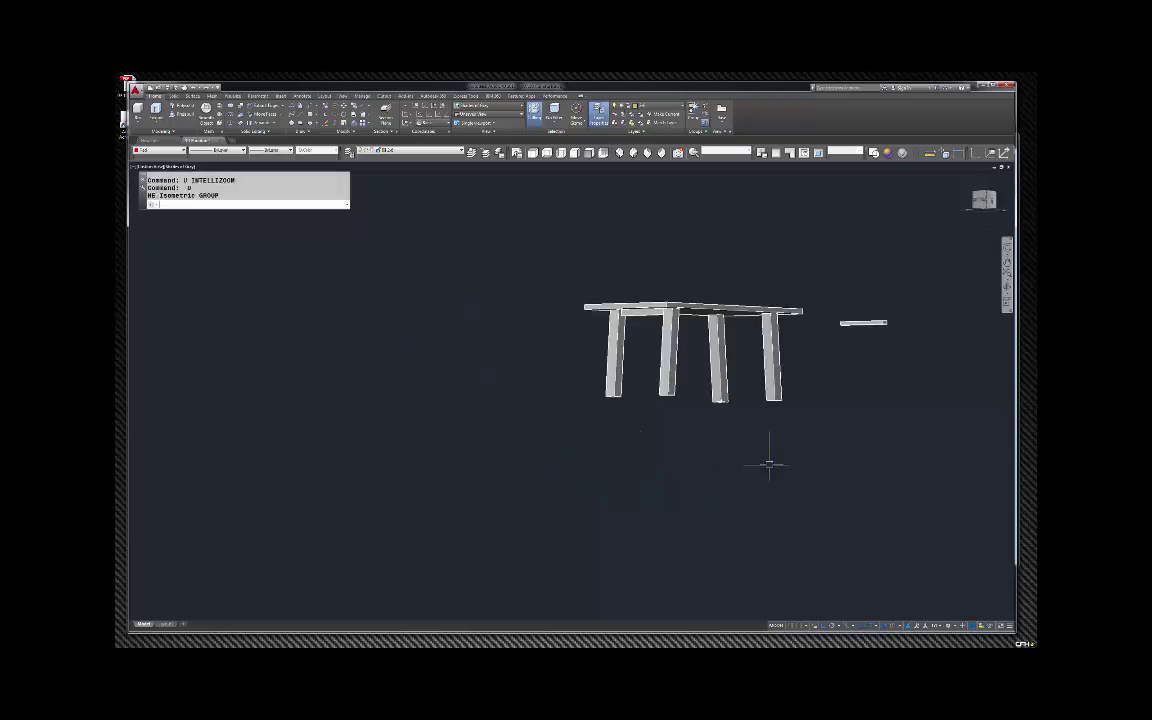
{"action": "type", "text": "u"}
{"action": "key", "text": "Return"}
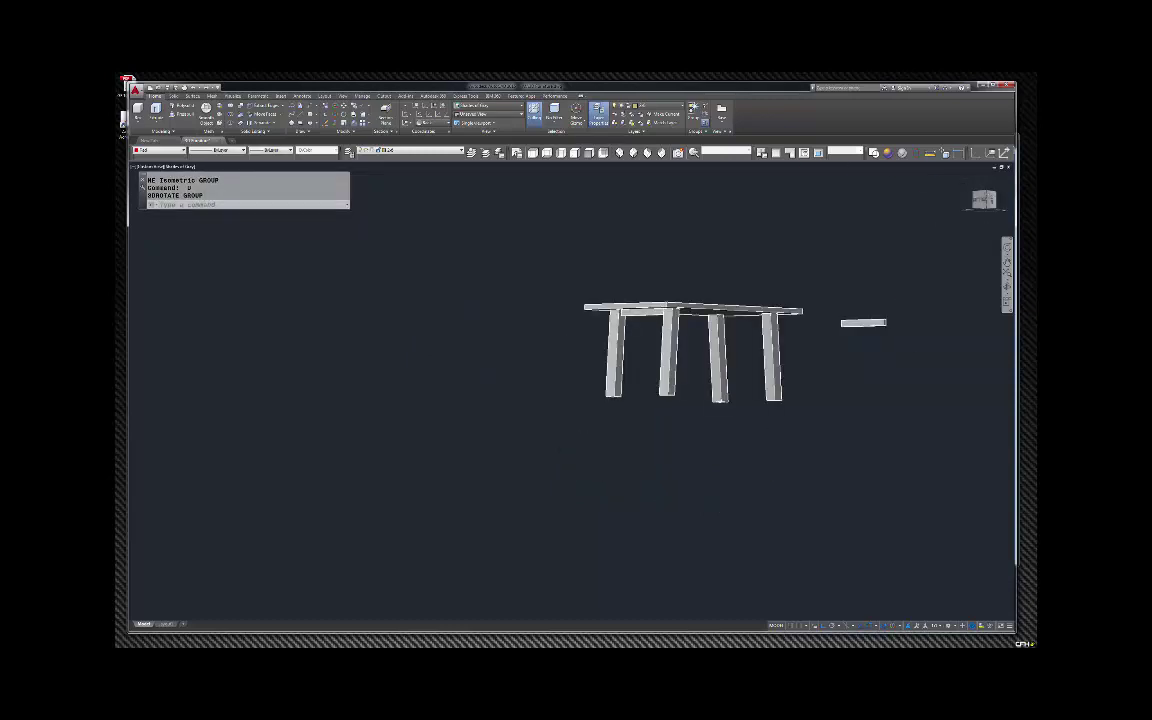
Move the loose box along the table's length direction to just beyond the tabletop's end.
{"action": "left_click", "coordinate": [634, 156]}
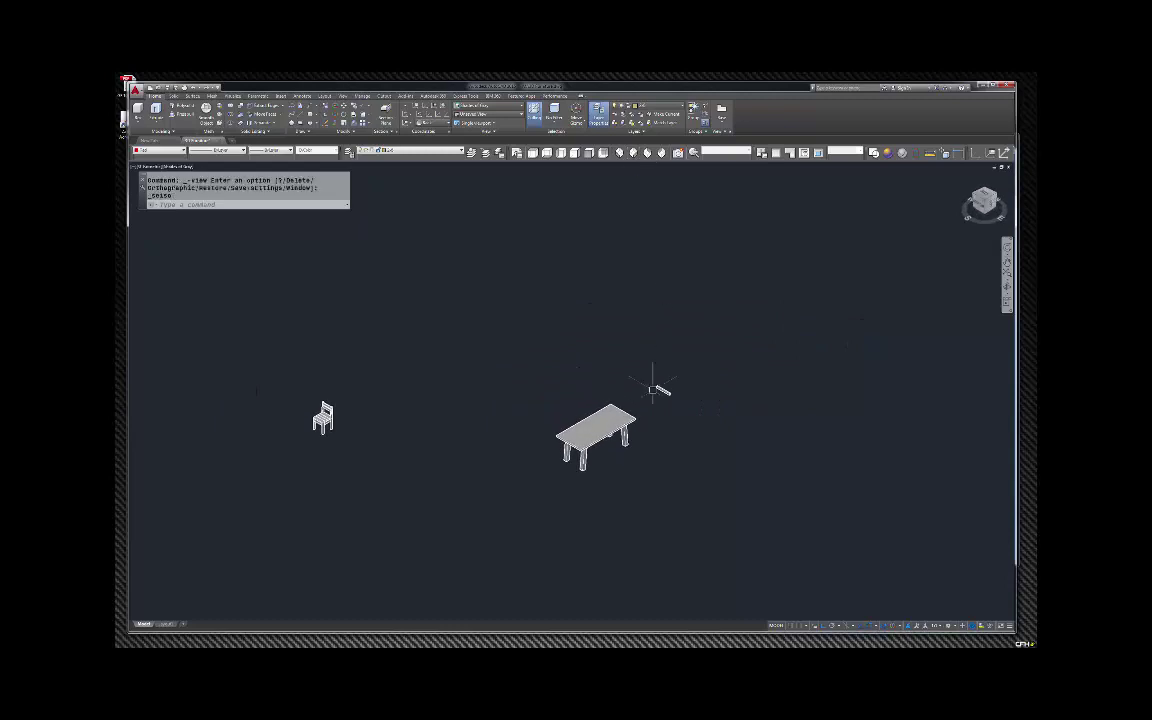
{"action": "scroll", "coordinate": [653, 387], "scroll_direction": "up", "scroll_amount": 3}
{"action": "left_click", "coordinate": [678, 390]}
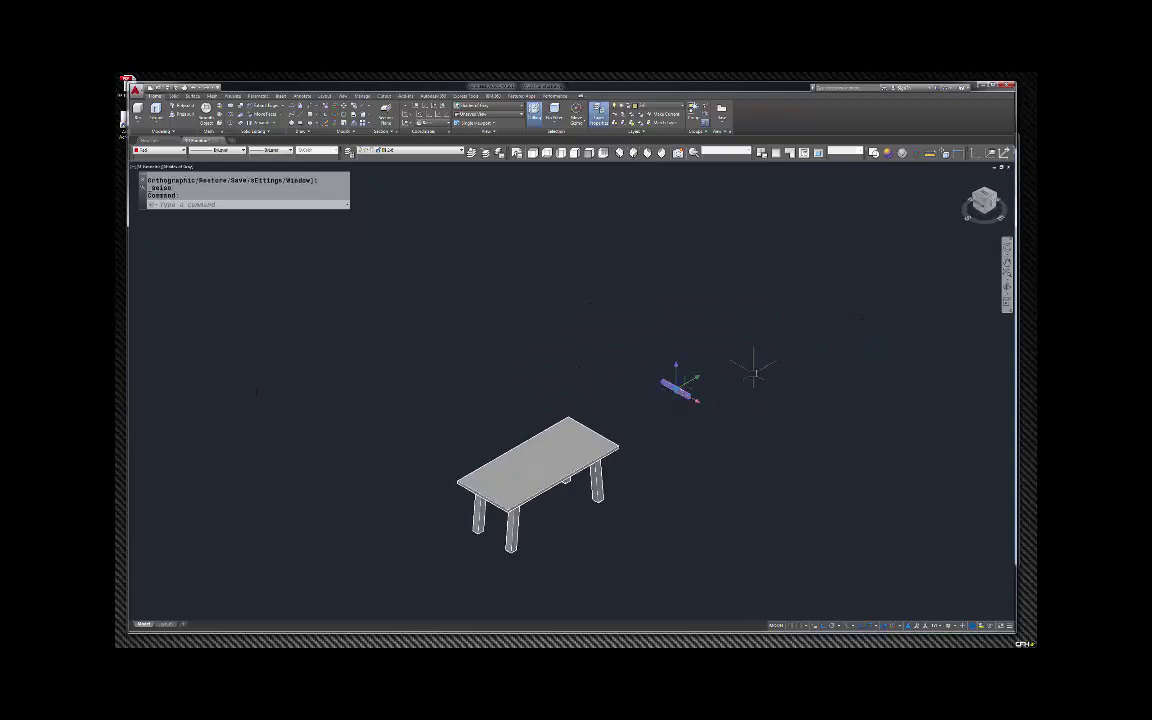
{"action": "type", "text": "m"}
{"action": "key", "text": "Return"}
{"action": "left_click", "coordinate": [791, 356]}
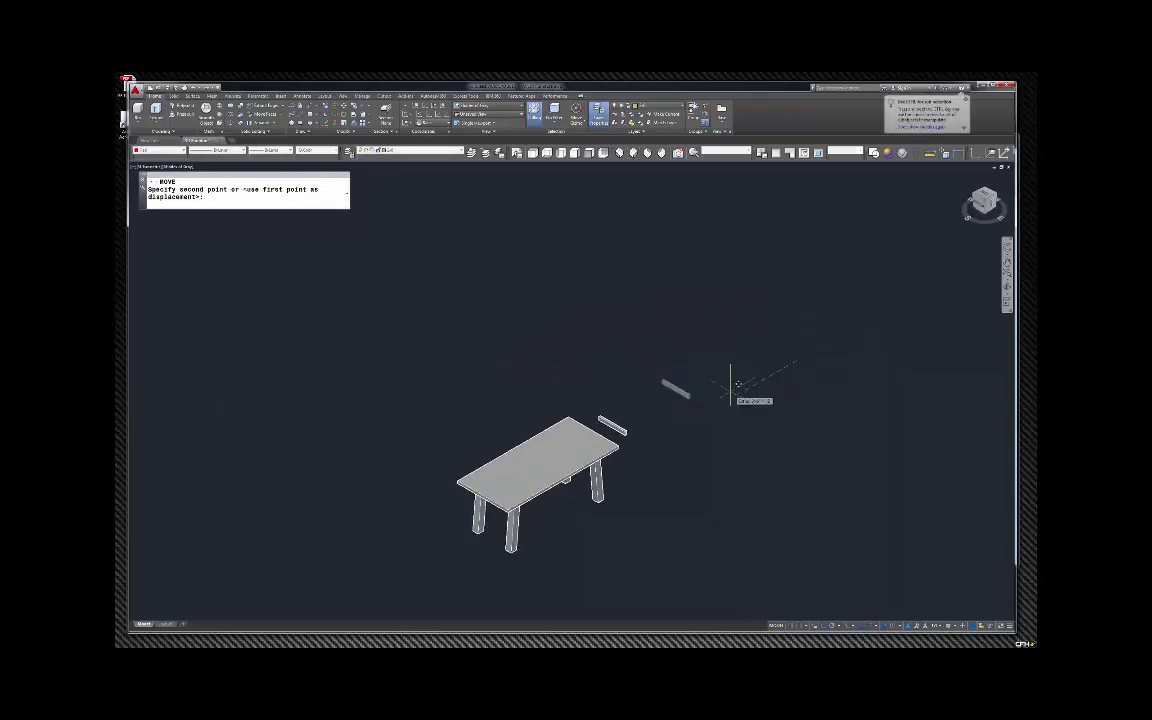
{"action": "left_click", "coordinate": [732, 385]}
{"action": "key", "text": "Escape"}
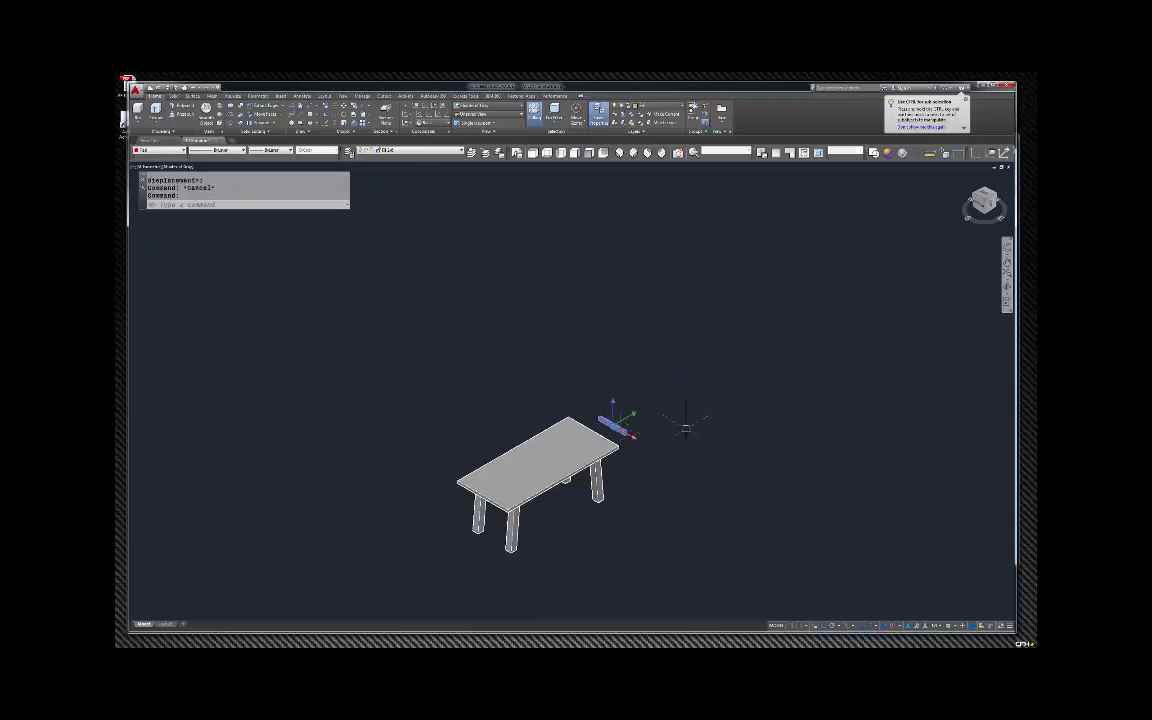
Copy the loose box parallel to the tabletop's short edge, out into the free space beside the table.
{"action": "type", "text": "co"}
{"action": "key", "text": "Return"}
{"action": "left_click", "coordinate": [665, 399]}
{"action": "left_click", "coordinate": [746, 443]}
{"action": "key", "text": "Escape"}
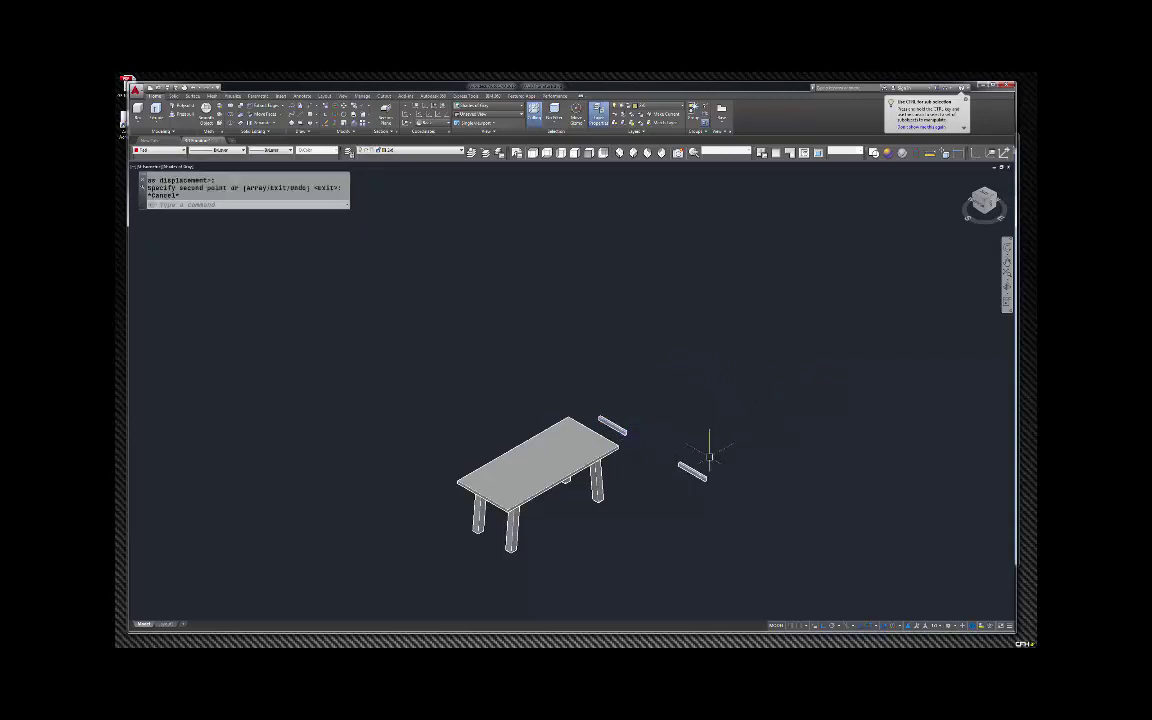
Rotate the copied box a quarter turn about the vertical axis so it runs parallel to the table's long side.
{"action": "left_click", "coordinate": [694, 469]}
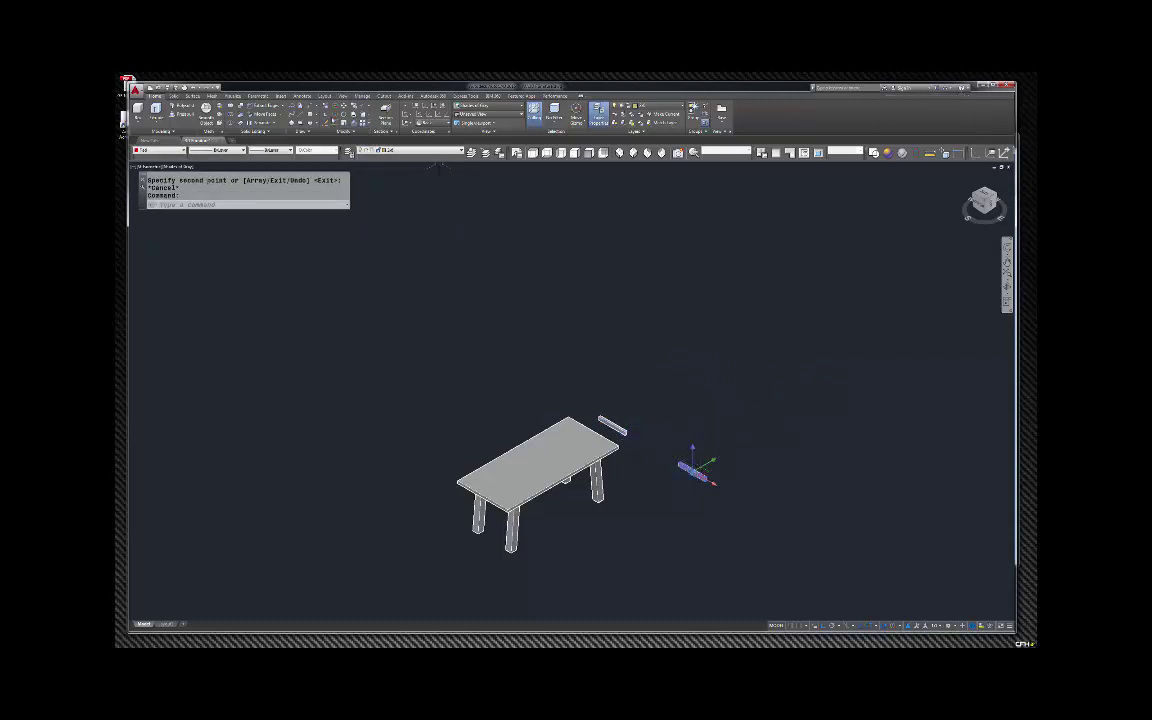
{"action": "left_click", "coordinate": [301, 104]}
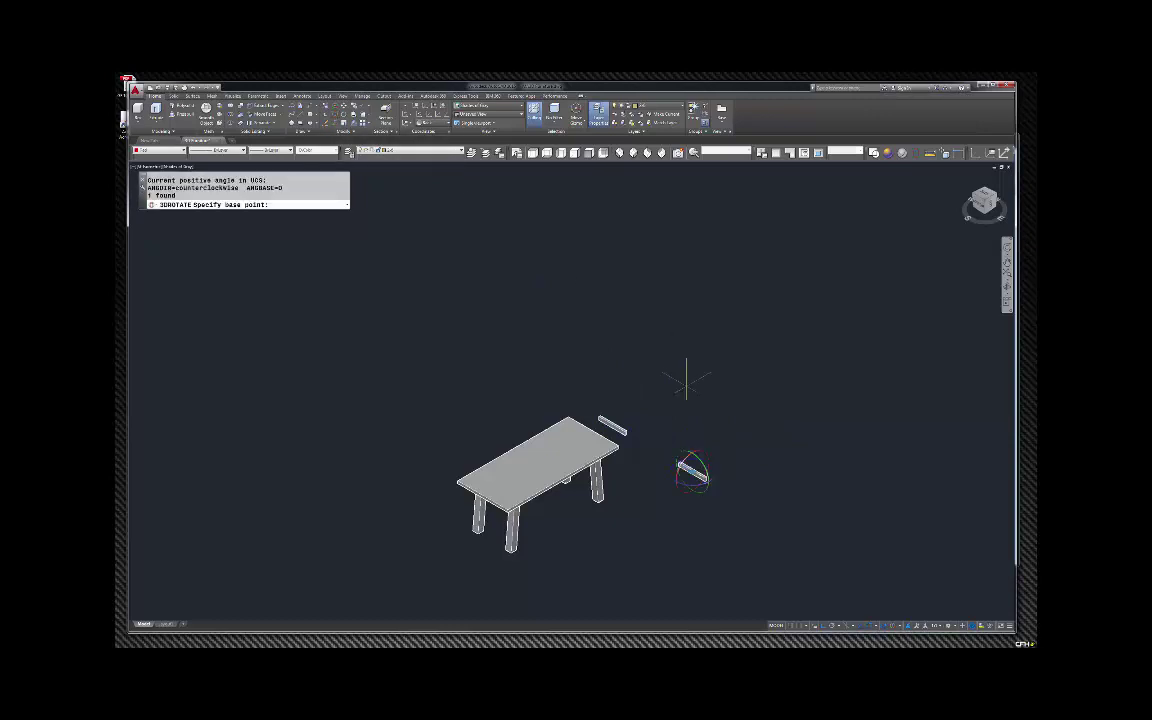
{"action": "left_click", "coordinate": [715, 468]}
{"action": "left_click", "coordinate": [714, 468]}
{"action": "key", "text": "Escape"}
Move the rotated box by its upper end corner to the nearest leg's outer top corner just under the tabletop.
{"action": "left_click", "coordinate": [697, 468]}
{"action": "type", "text": "m"}
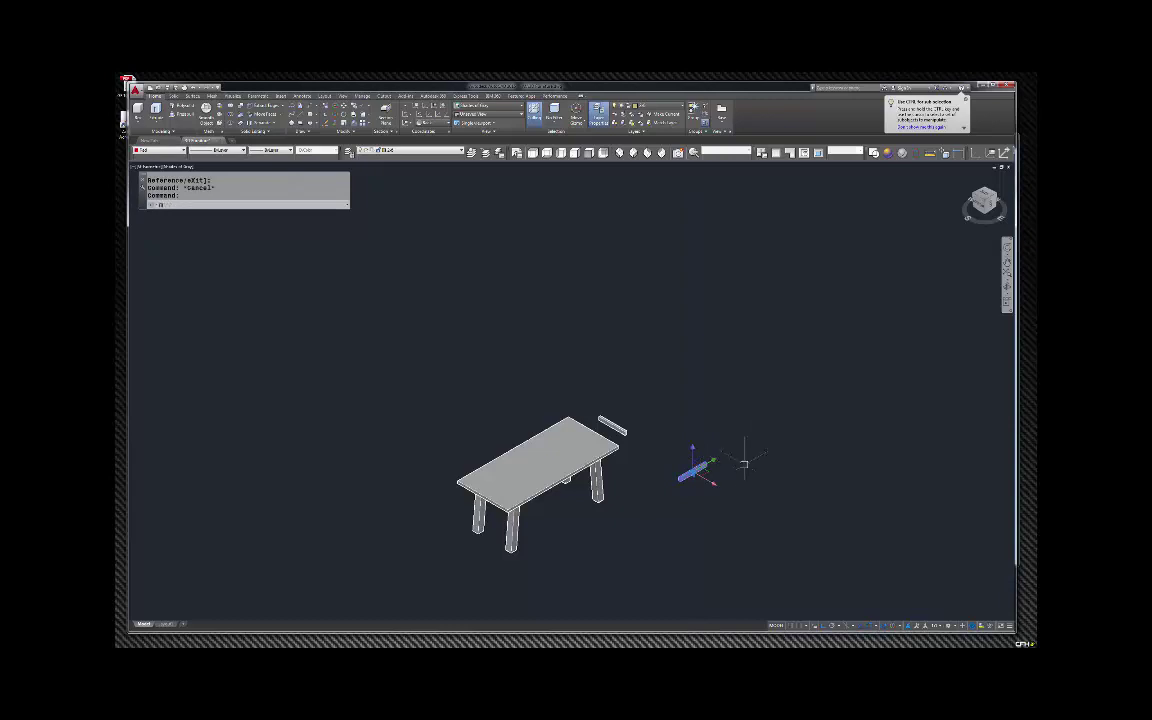
{"action": "key", "text": "Return"}
{"action": "scroll", "coordinate": [705, 466], "scroll_direction": "up", "scroll_amount": 5}
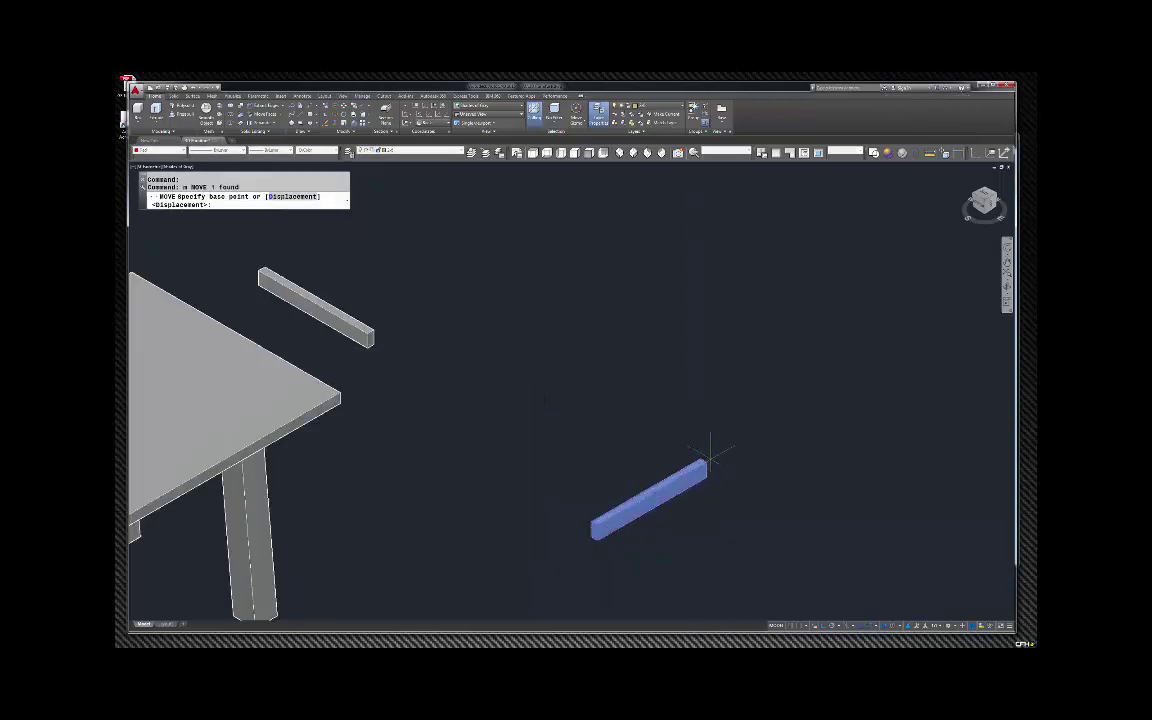
{"action": "left_click", "coordinate": [705, 466]}
{"action": "scroll", "coordinate": [705, 466], "scroll_direction": "down", "scroll_amount": 5}
{"action": "scroll", "coordinate": [571, 455], "scroll_direction": "up", "scroll_amount": 8}
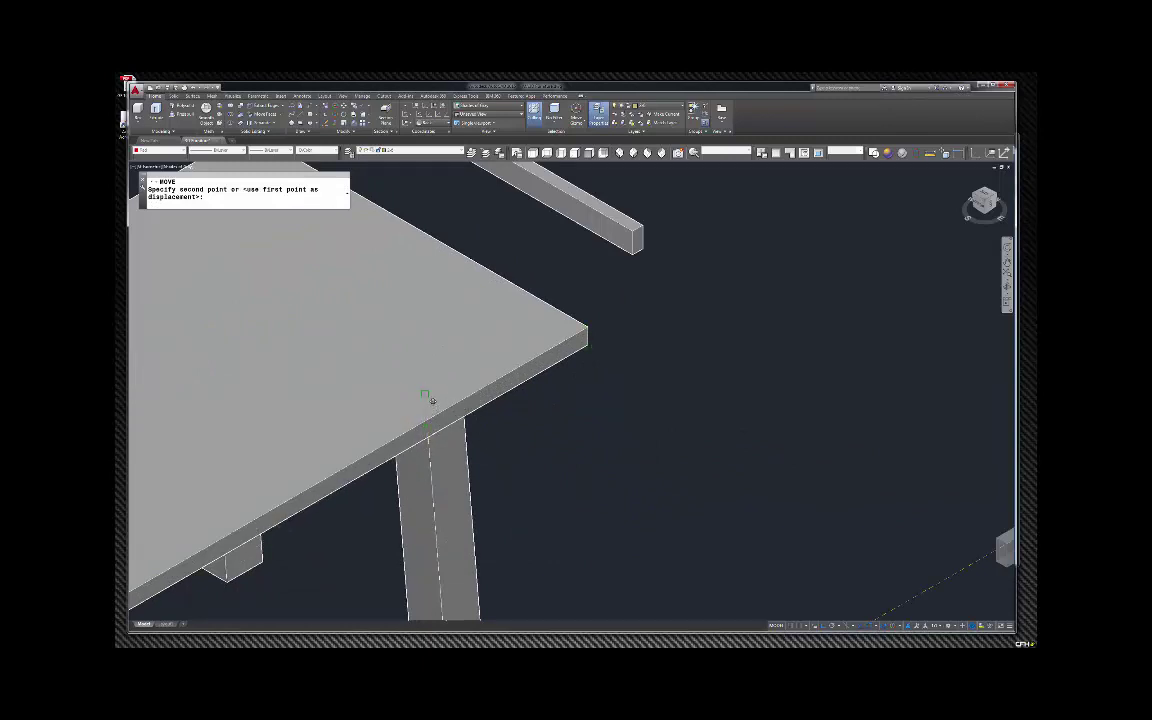
{"action": "key", "text": "Escape"}
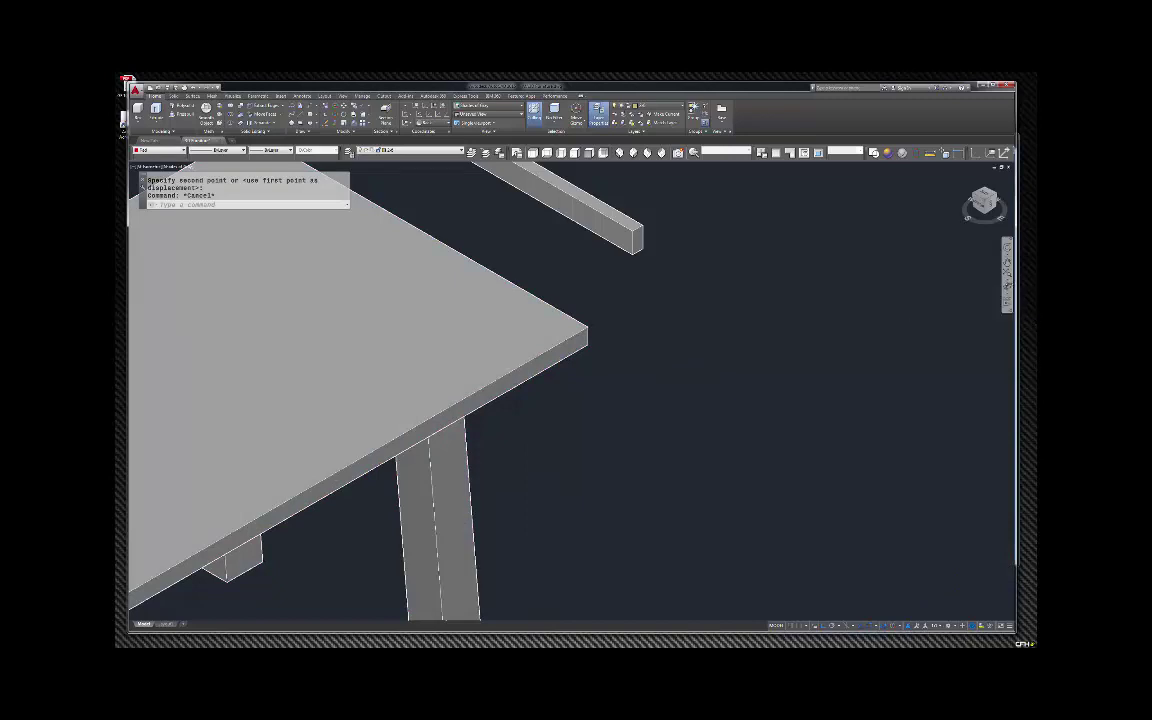
Extend the box with Move Faces, taking its free end face to the far leg's top corner along the table's long side.
{"action": "left_click", "coordinate": [1007, 287]}
{"action": "left_click_drag", "start_coordinate": [797, 352], "coordinate": [686, 349]}
{"action": "key", "text": "Escape"}
{"action": "scroll", "coordinate": [366, 436], "scroll_direction": "up", "scroll_amount": 3}
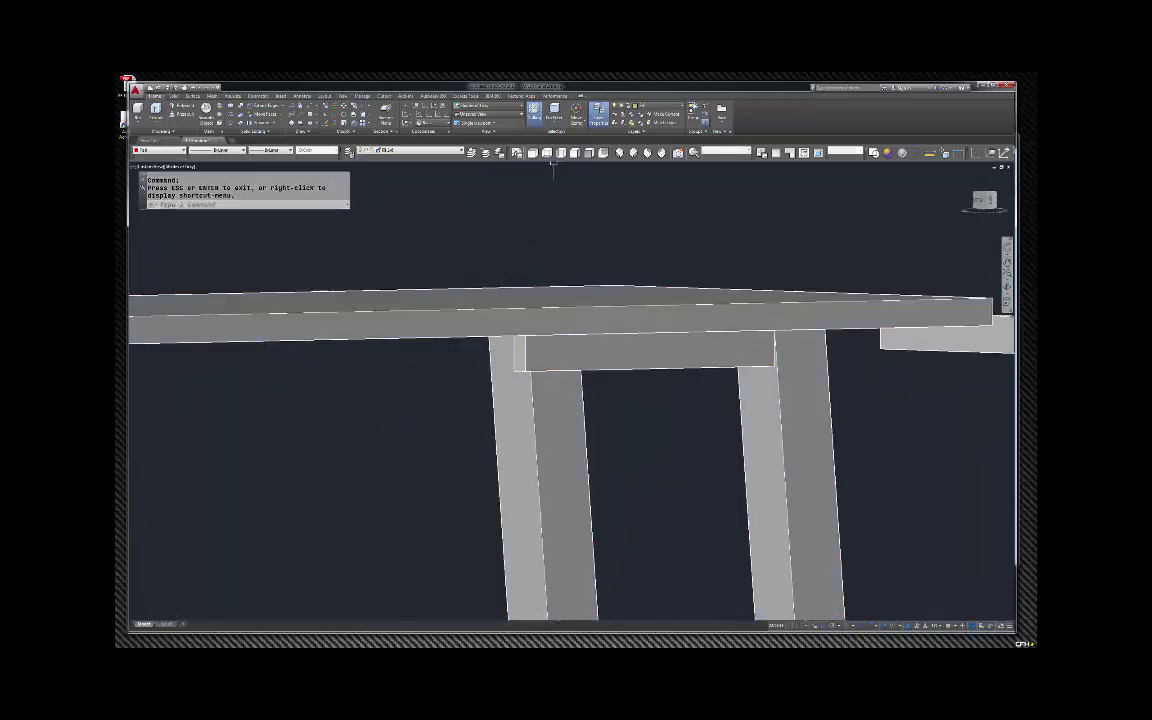
{"action": "left_click", "coordinate": [264, 114]}
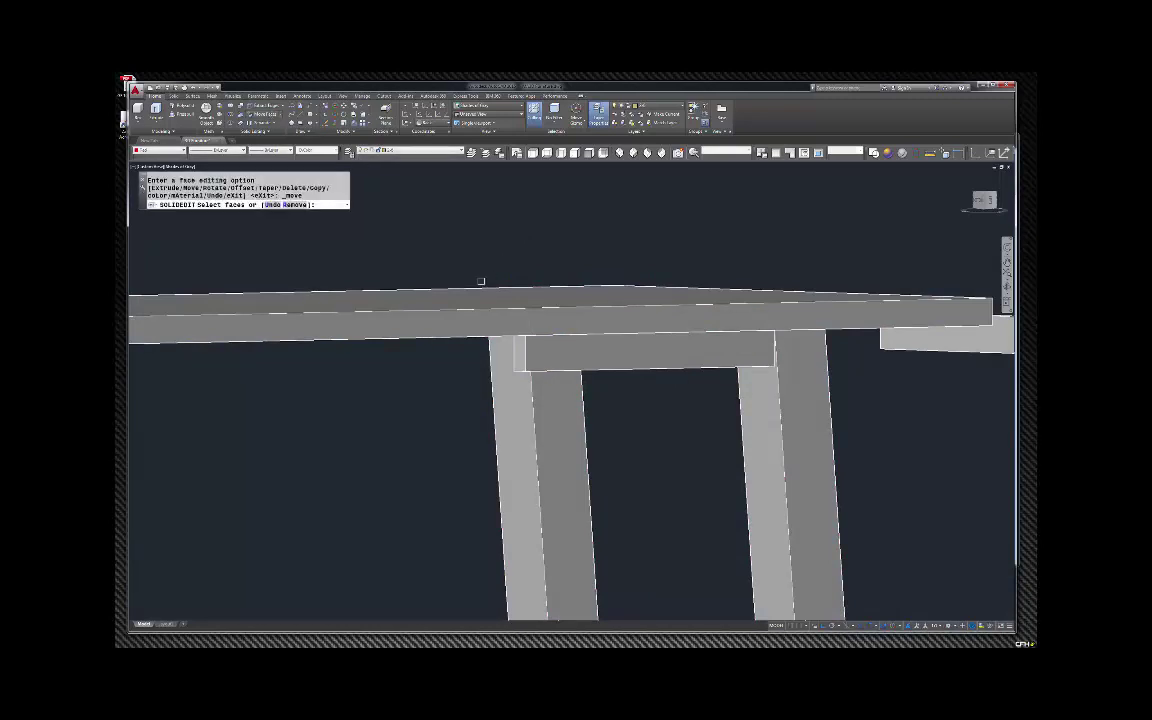
{"action": "scroll", "coordinate": [505, 312], "scroll_direction": "up", "scroll_amount": 3}
{"action": "left_click", "coordinate": [541, 386]}
{"action": "key", "text": "Return"}
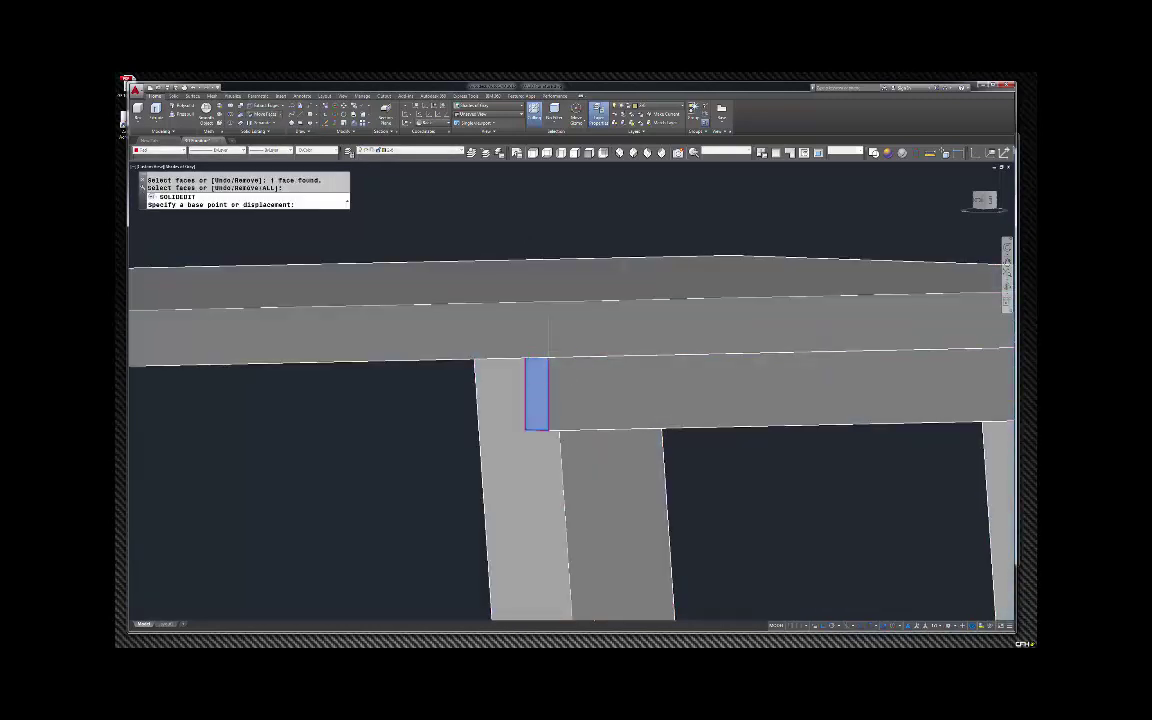
{"action": "left_click", "coordinate": [547, 356]}
{"action": "scroll", "coordinate": [547, 350], "scroll_direction": "down", "scroll_amount": 5}
{"action": "scroll", "coordinate": [530, 340], "scroll_direction": "up", "scroll_amount": 3}
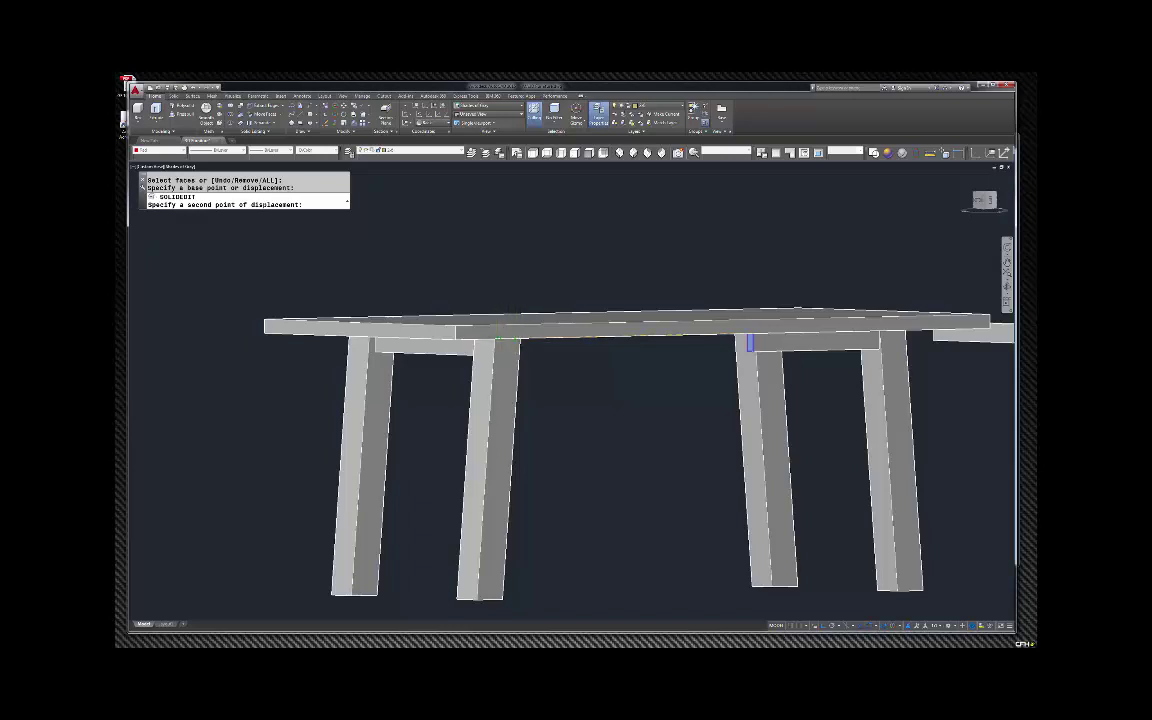
{"action": "left_click", "coordinate": [749, 342]}
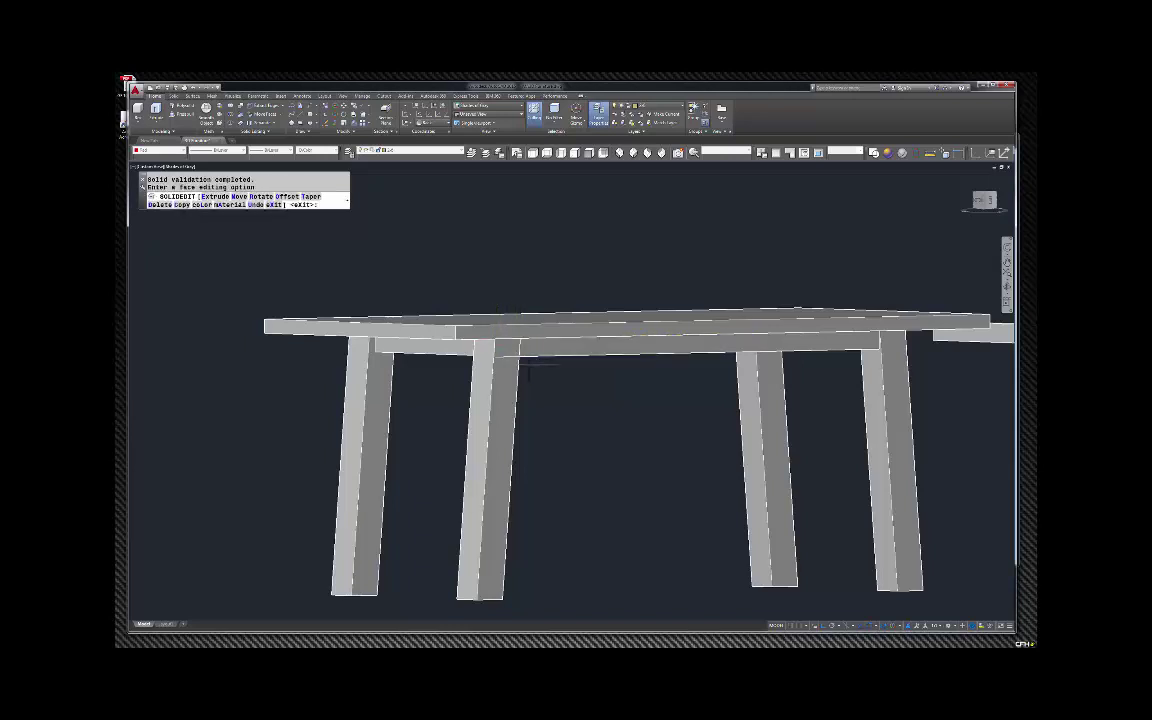
{"action": "scroll", "coordinate": [540, 345], "scroll_direction": "up", "scroll_amount": 5}
{"action": "key", "text": "Escape"}
{"action": "scroll", "coordinate": [540, 345], "scroll_direction": "down", "scroll_amount": 4}
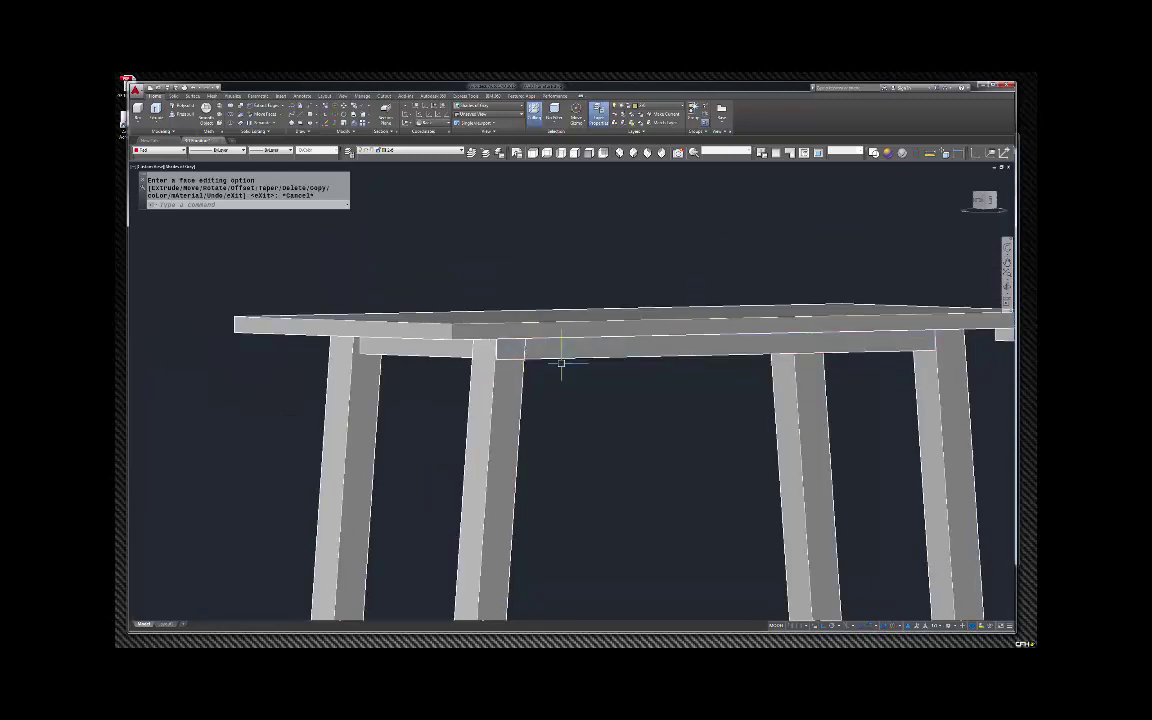
Move the long rail slightly along its length so each end overlaps a leg.
{"action": "left_click", "coordinate": [649, 345]}
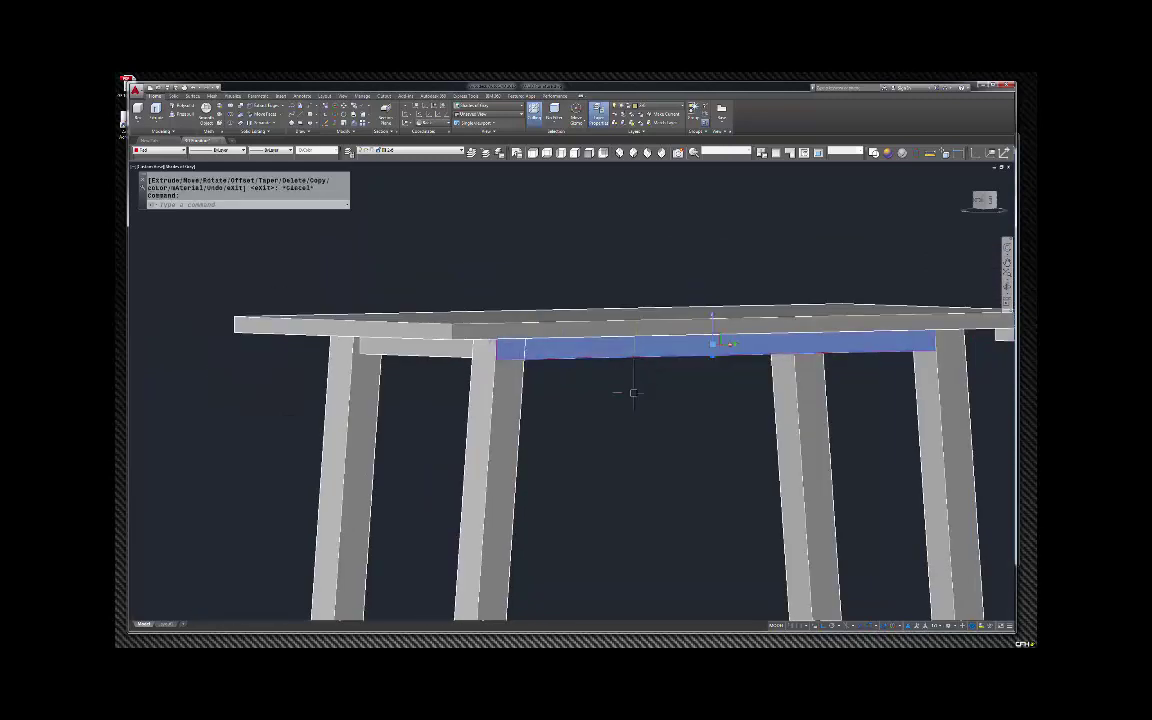
{"action": "type", "text": "m"}
{"action": "key", "text": "Return"}
{"action": "left_click", "coordinate": [610, 412]}
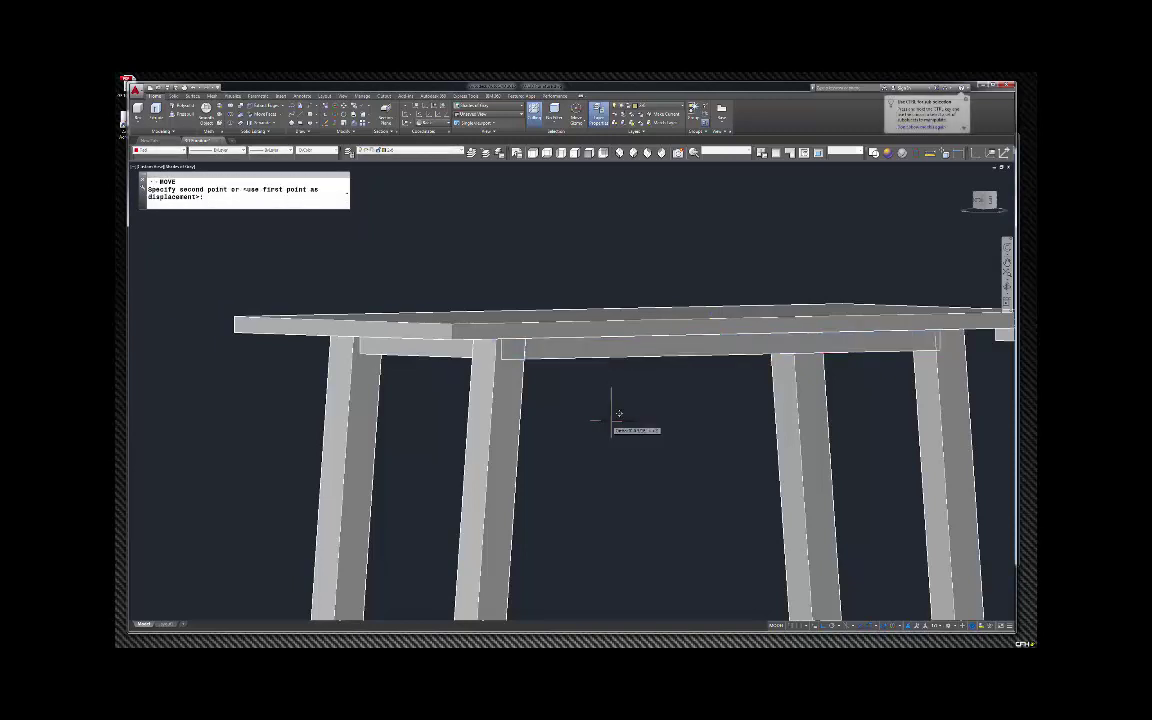
{"action": "left_click", "coordinate": [623, 420]}
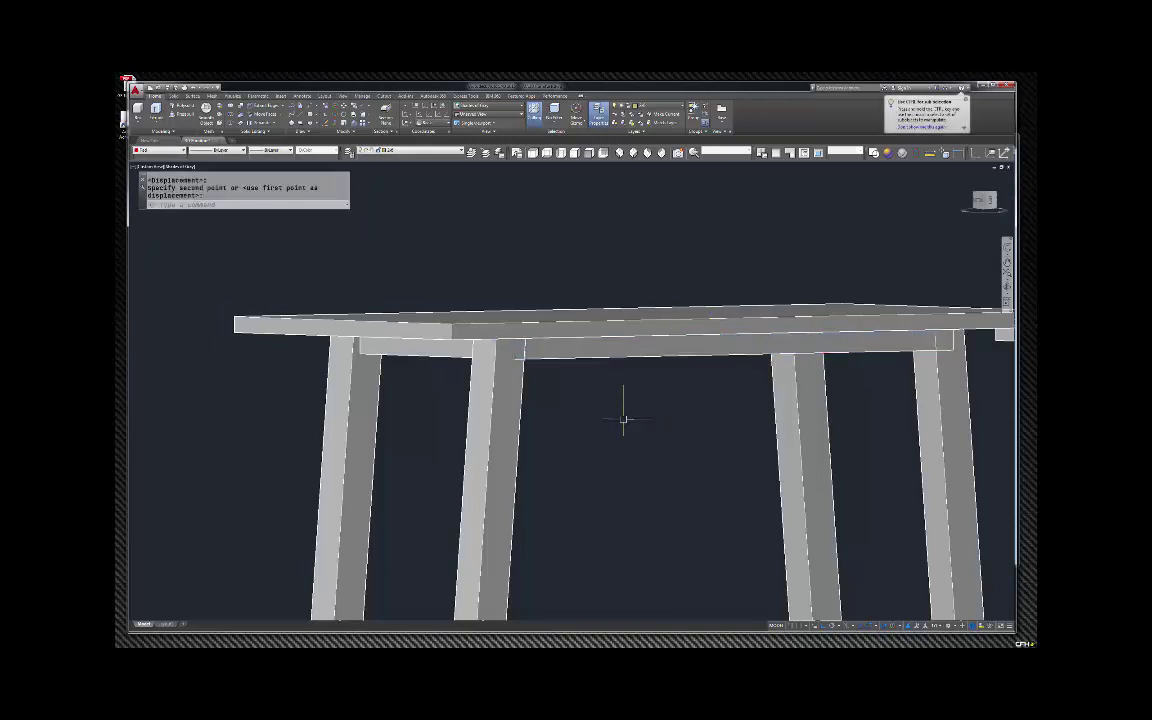
Move the long rail 1 unit inward from the outer faces of the legs, under the tabletop.
{"action": "left_click", "coordinate": [632, 356]}
{"action": "type", "text": "m"}
{"action": "key", "text": "Return"}
{"action": "left_click", "coordinate": [674, 404]}
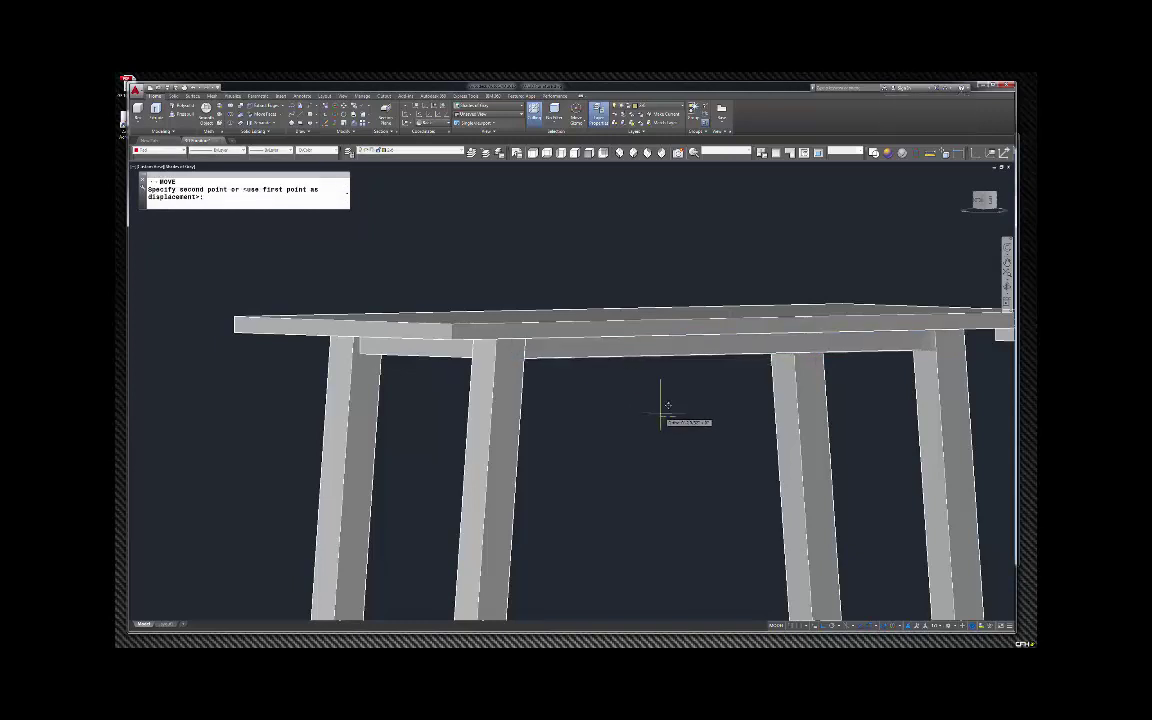
{"action": "type", "text": "1"}
{"action": "key", "text": "Return"}
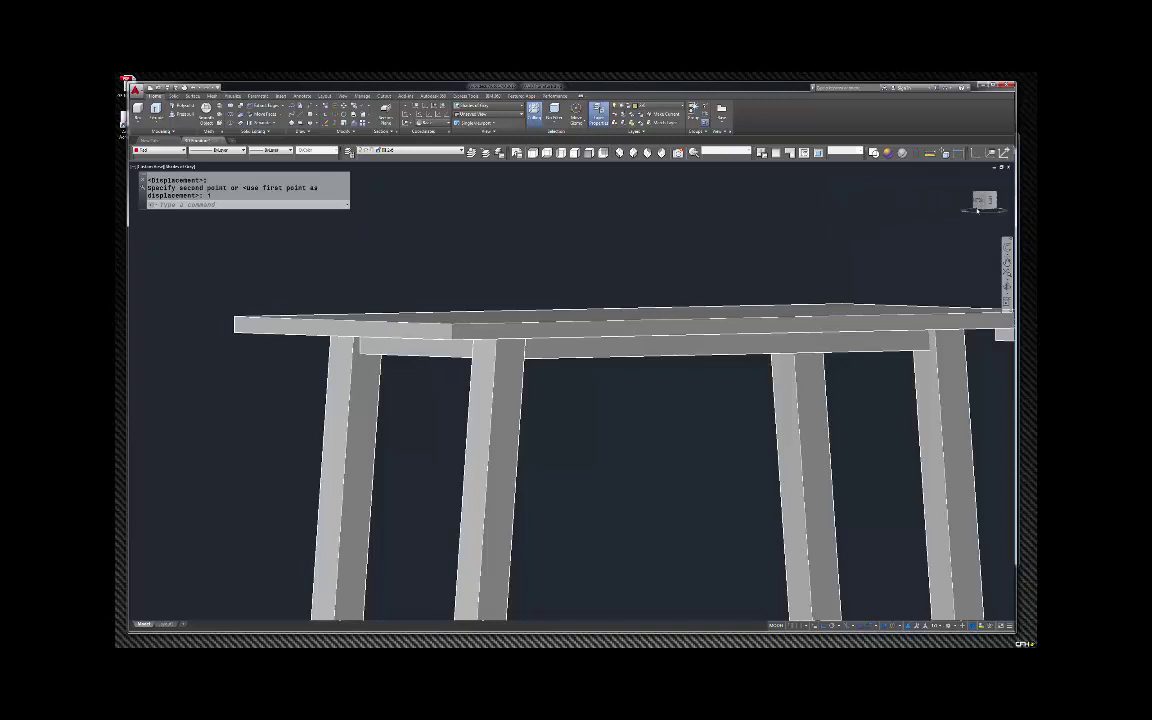
Examine the underside of the table, checking how the rail ends meet the legs.
{"action": "left_click", "coordinate": [619, 154]}
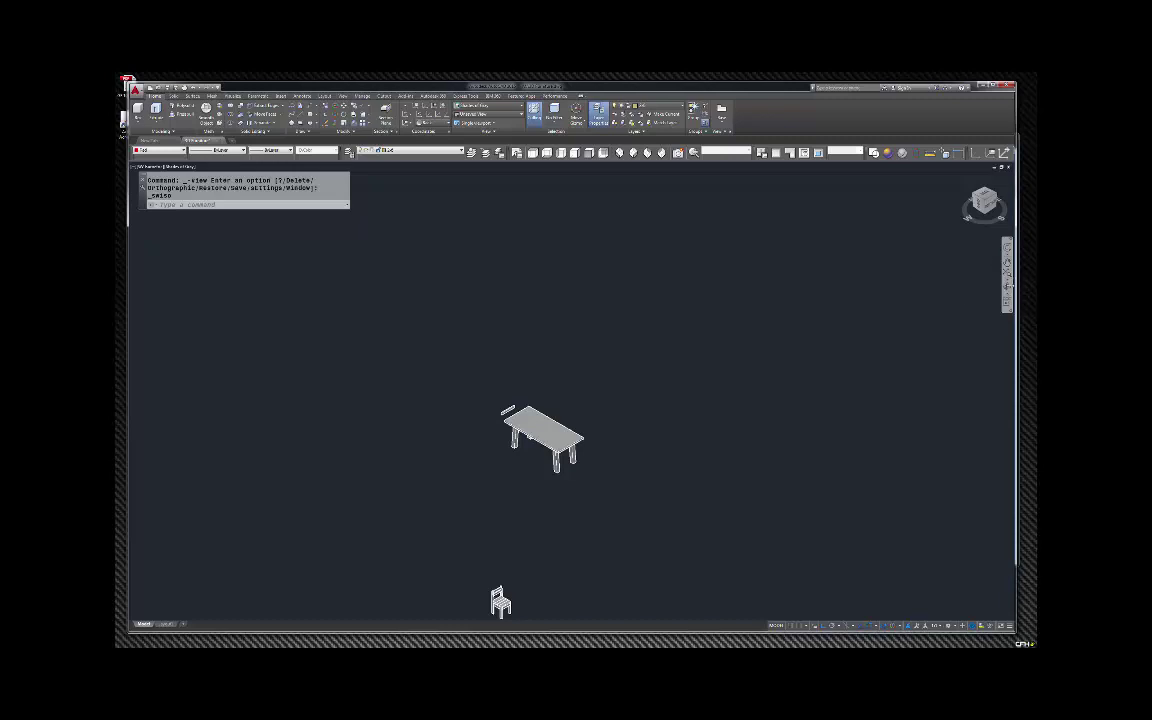
{"action": "left_click", "coordinate": [1007, 287]}
{"action": "left_click_drag", "start_coordinate": [654, 444], "coordinate": [583, 472]}
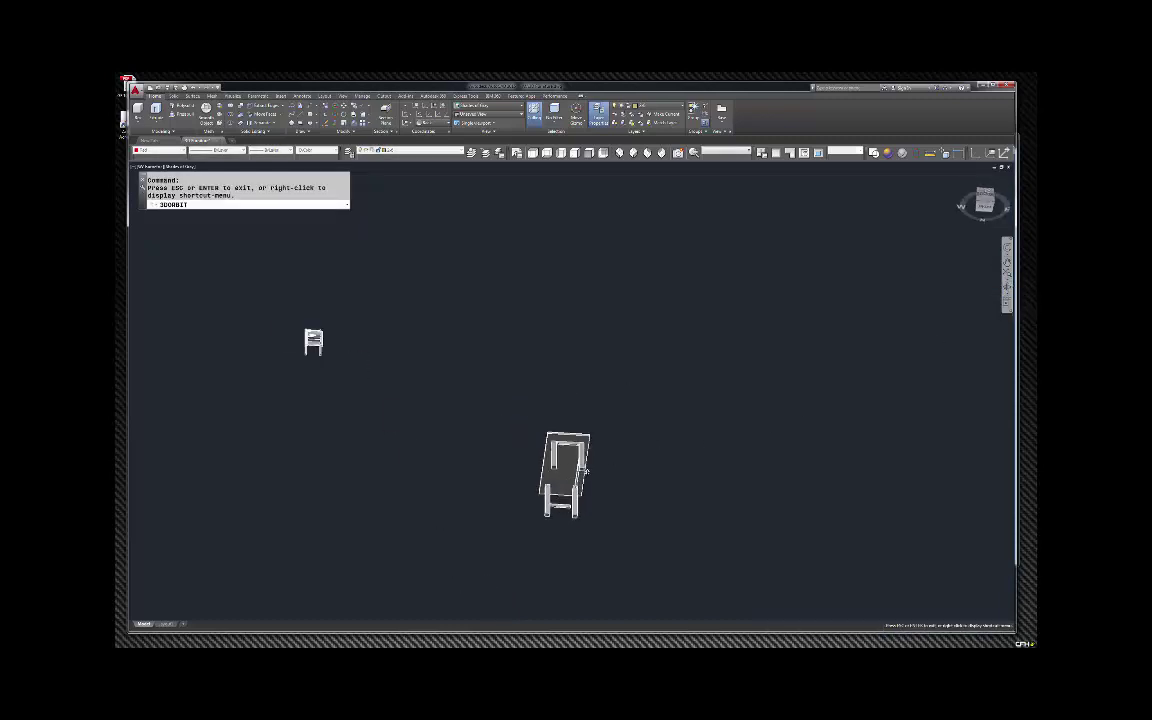
{"action": "scroll", "coordinate": [583, 472], "scroll_direction": "up", "scroll_amount": 5}
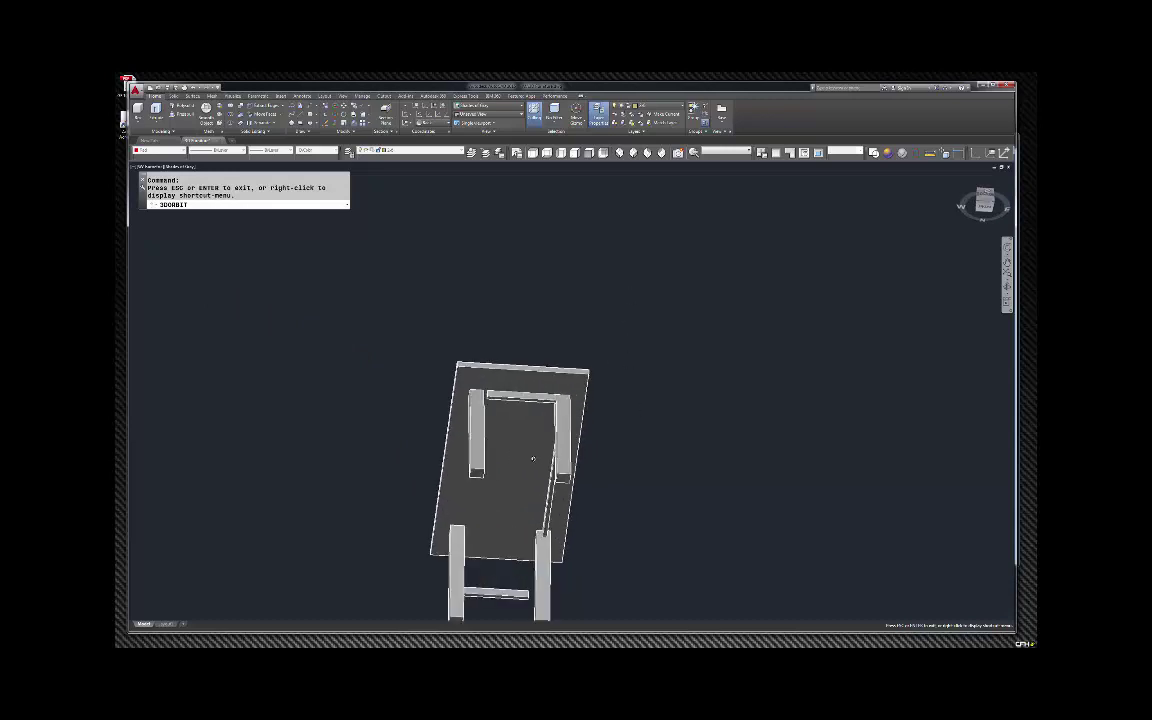
{"action": "key", "text": "Escape"}
{"action": "scroll", "coordinate": [522, 398], "scroll_direction": "up", "scroll_amount": 5}
{"action": "left_click", "coordinate": [519, 388]}
{"action": "key", "text": "Escape"}
{"action": "key", "text": "Escape"}
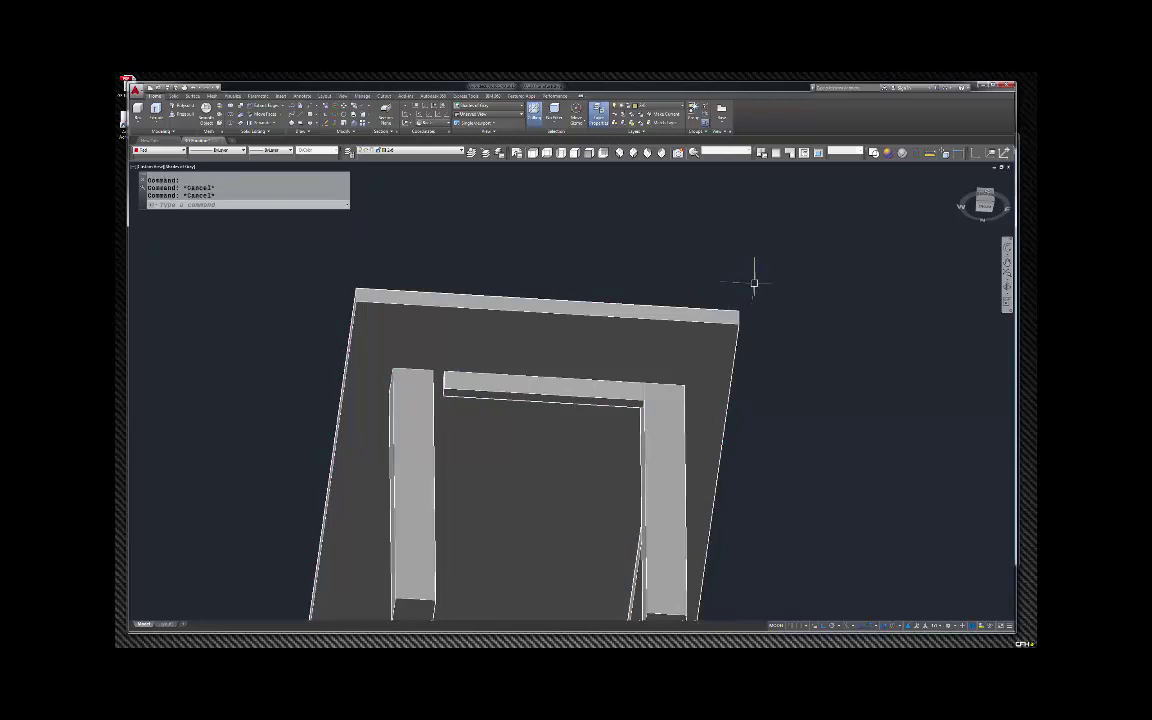
Use Move Faces to extend the end rail's short end across the gap to the inner face of the leg.
{"action": "scroll", "coordinate": [386, 365], "scroll_direction": "up", "scroll_amount": 5}
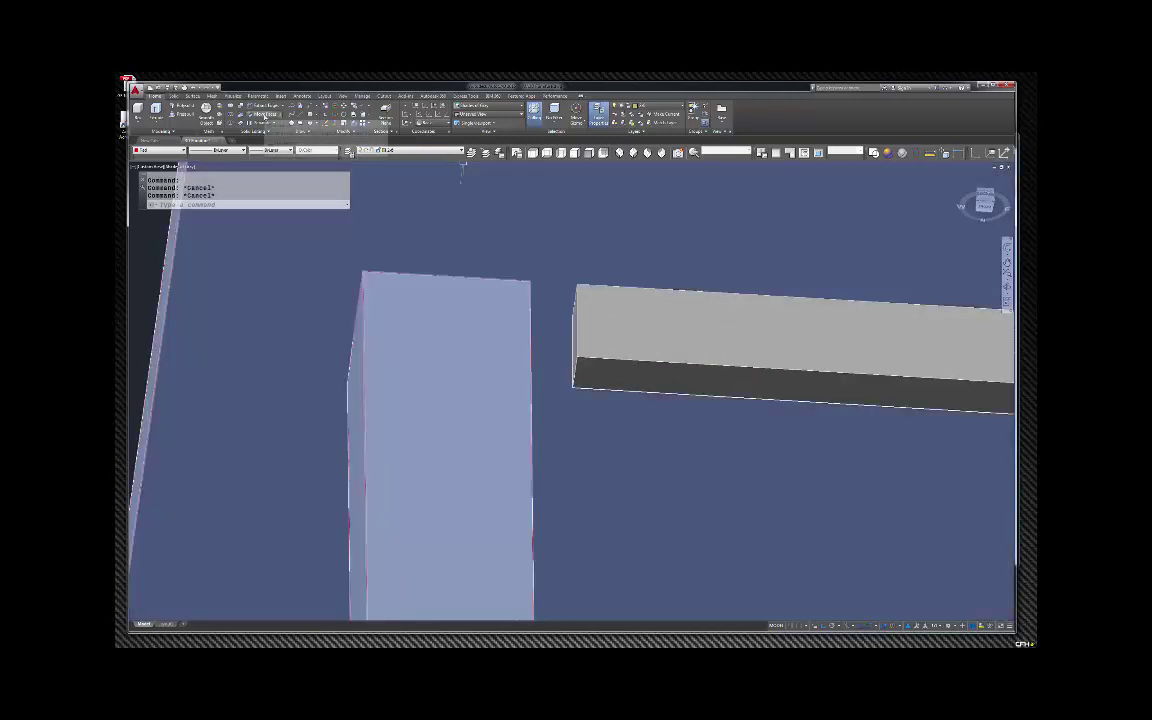
{"action": "left_click", "coordinate": [265, 114]}
{"action": "scroll", "coordinate": [558, 308], "scroll_direction": "up", "scroll_amount": 5}
{"action": "left_click", "coordinate": [605, 331]}
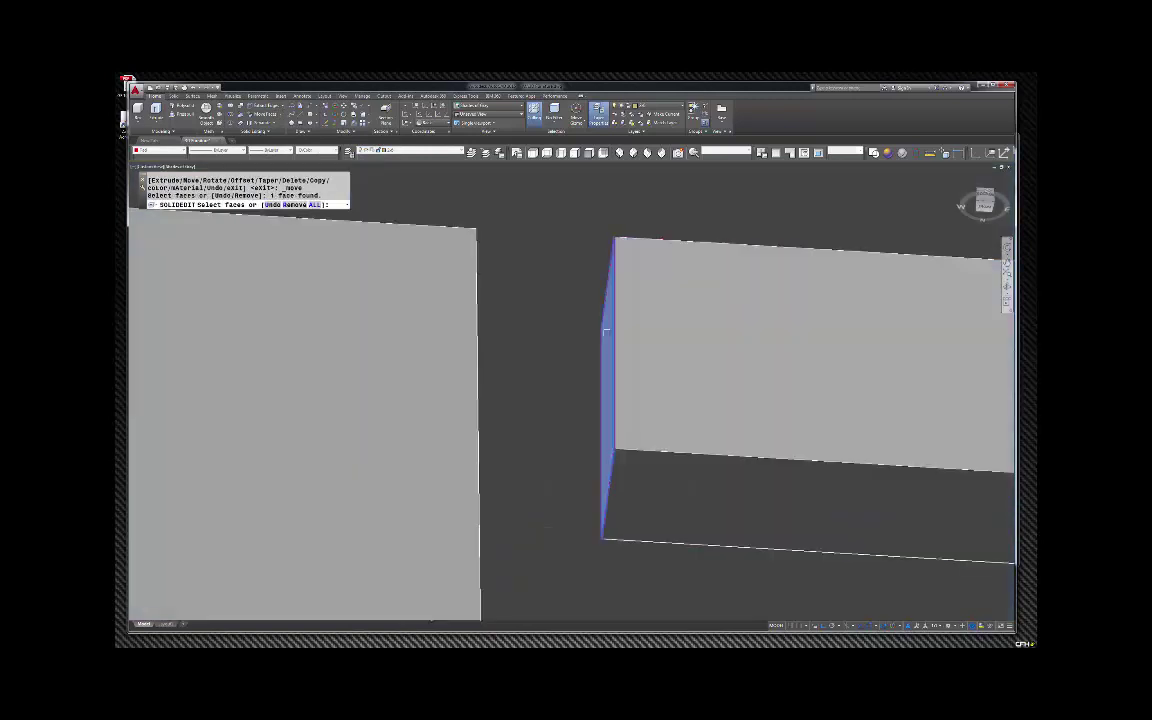
{"action": "key", "text": "Return"}
{"action": "left_click", "coordinate": [614, 237]}
{"action": "left_click", "coordinate": [475, 228]}
{"action": "scroll", "coordinate": [470, 230], "scroll_direction": "down", "scroll_amount": 6}
{"action": "key", "text": "Escape"}
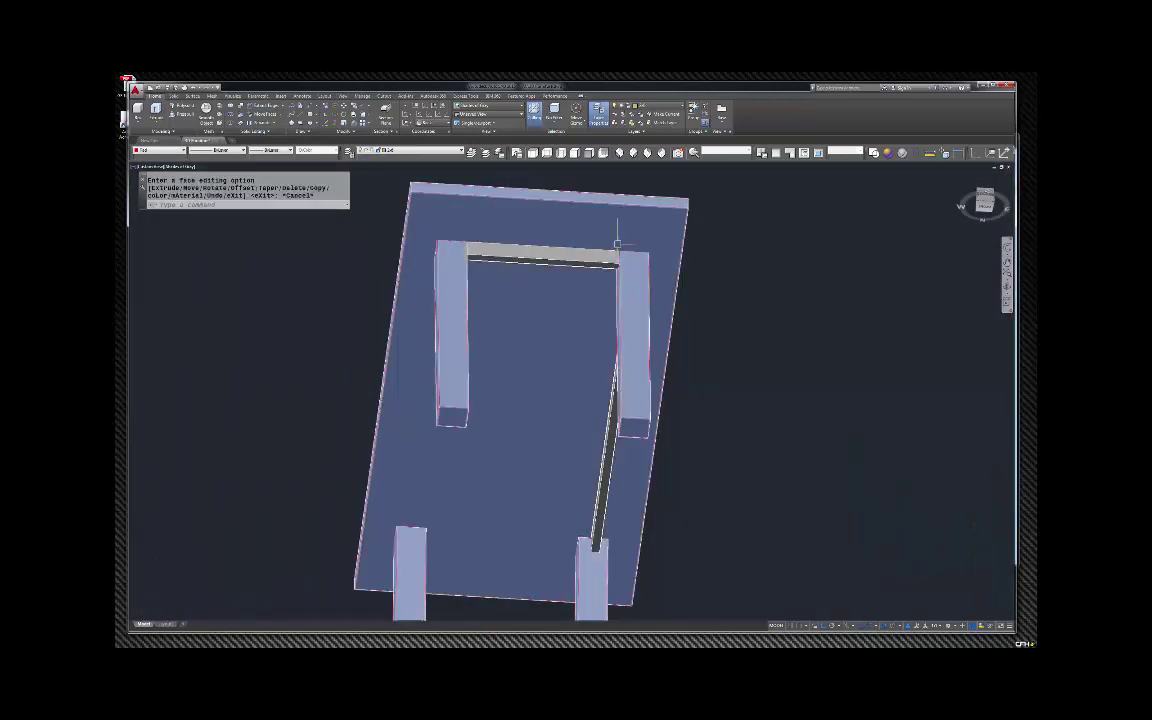
Delete the old end rail lying low between the near pair of legs, then clear the selection.
{"action": "scroll", "coordinate": [615, 246], "scroll_direction": "down", "scroll_amount": 2}
{"action": "left_click", "coordinate": [564, 510]}
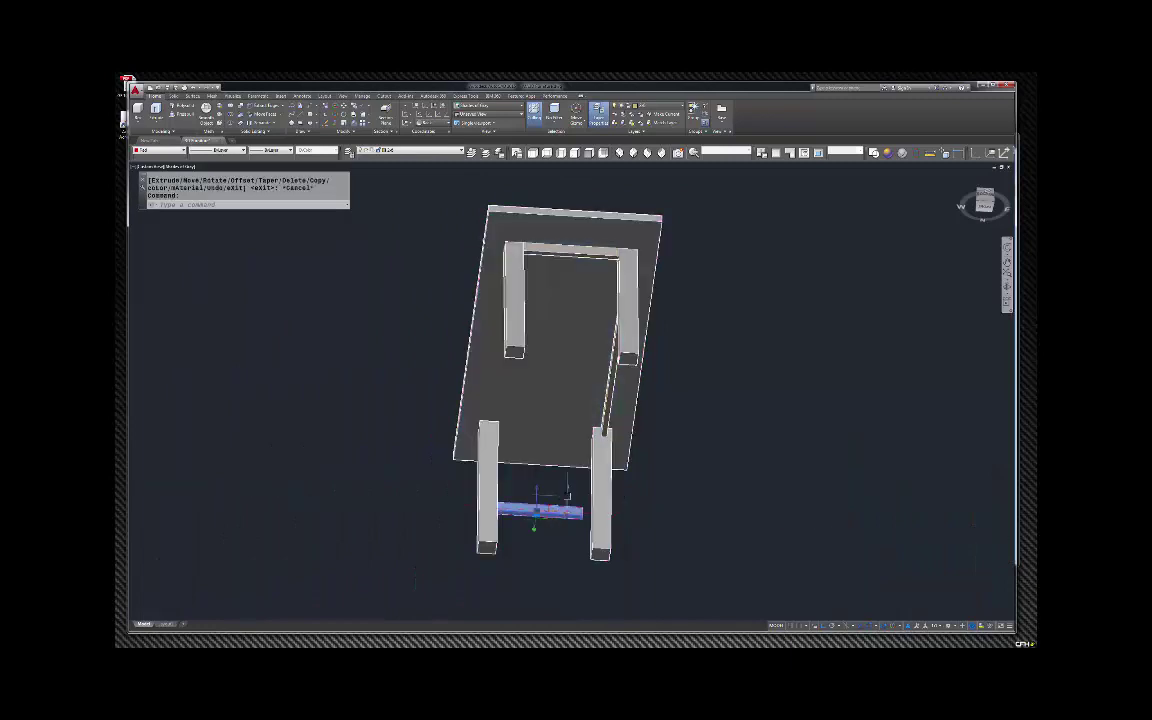
{"action": "key", "text": "Delete"}
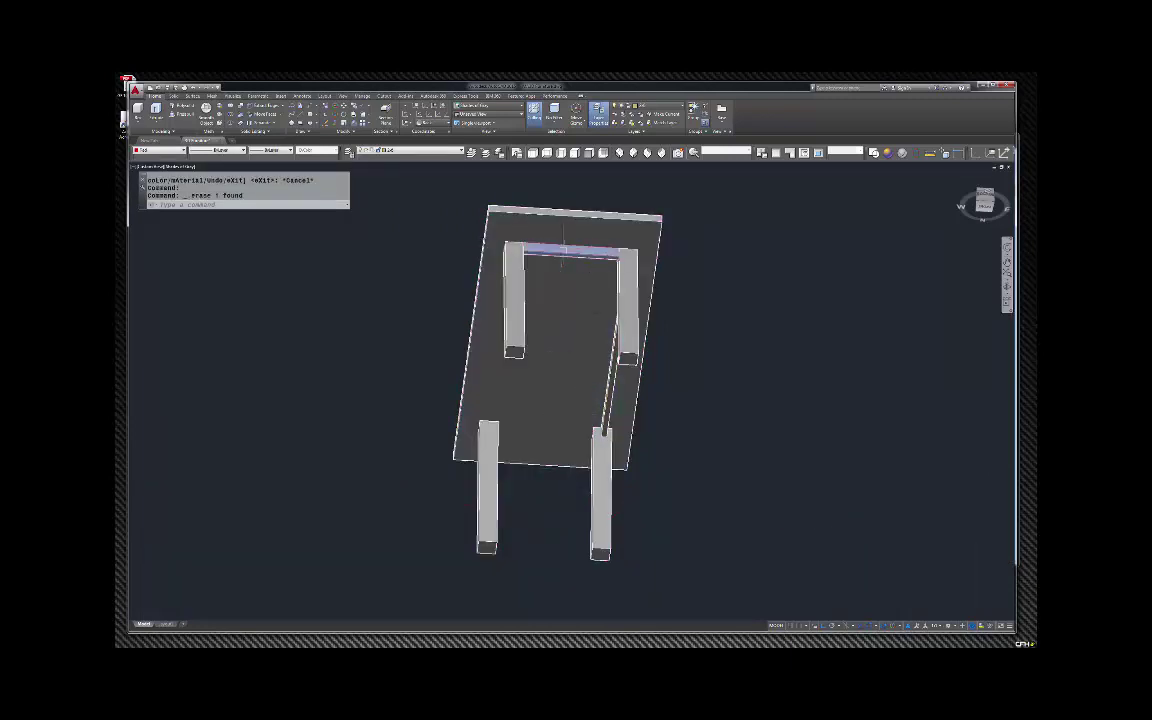
{"action": "left_click", "coordinate": [566, 250]}
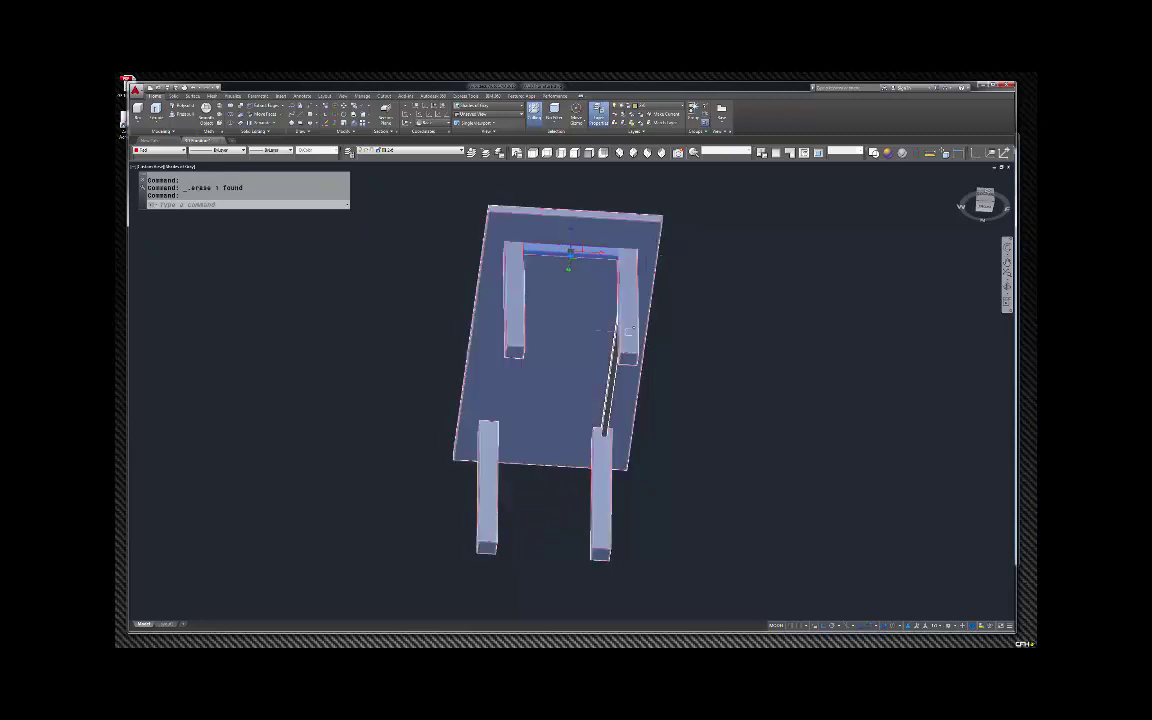
{"action": "key", "text": "Escape"}
Mirror the long rail across the table's lengthwise centreline to the opposite pair of legs, keeping the original.
{"action": "left_click", "coordinate": [612, 360]}
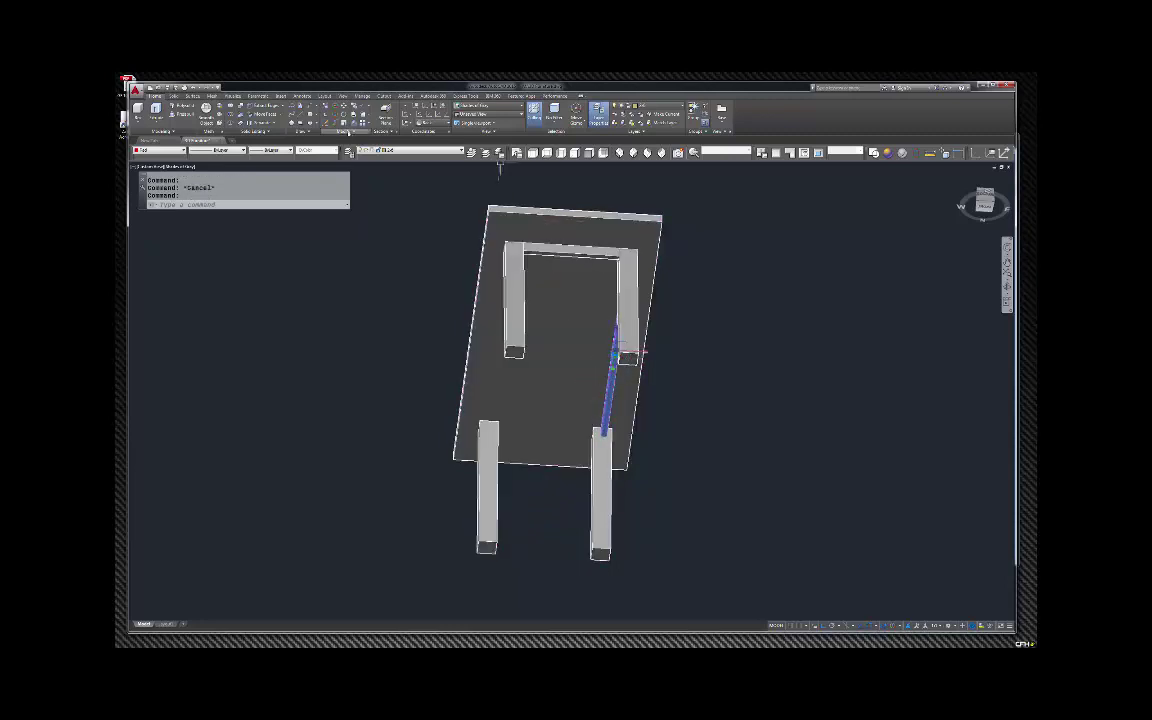
{"action": "left_click", "coordinate": [352, 133]}
{"action": "left_click", "coordinate": [344, 148]}
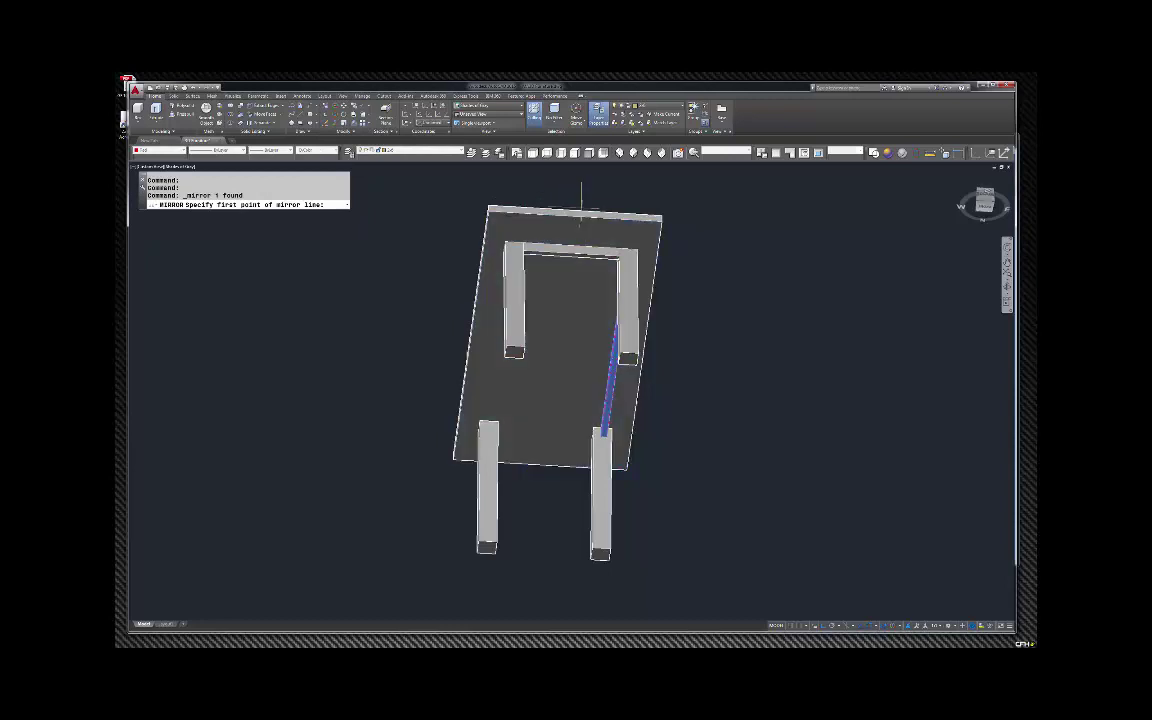
{"action": "left_click", "coordinate": [576, 216]}
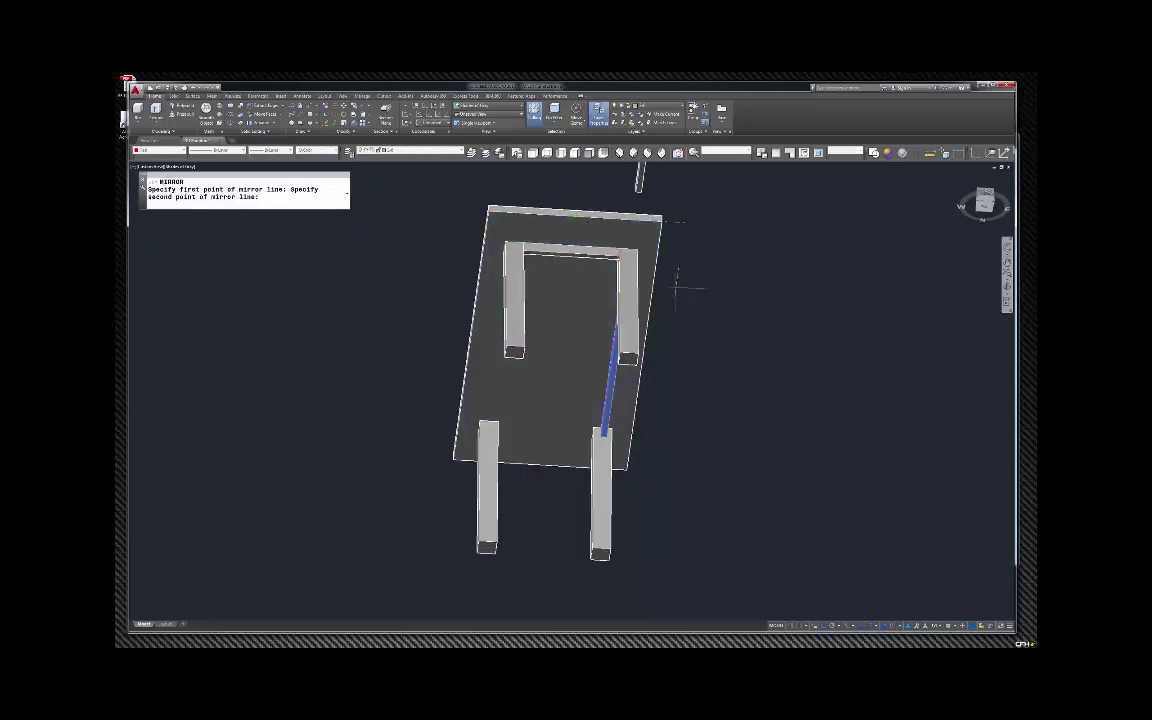
{"action": "left_click", "coordinate": [687, 379]}
{"action": "key", "text": "Return"}
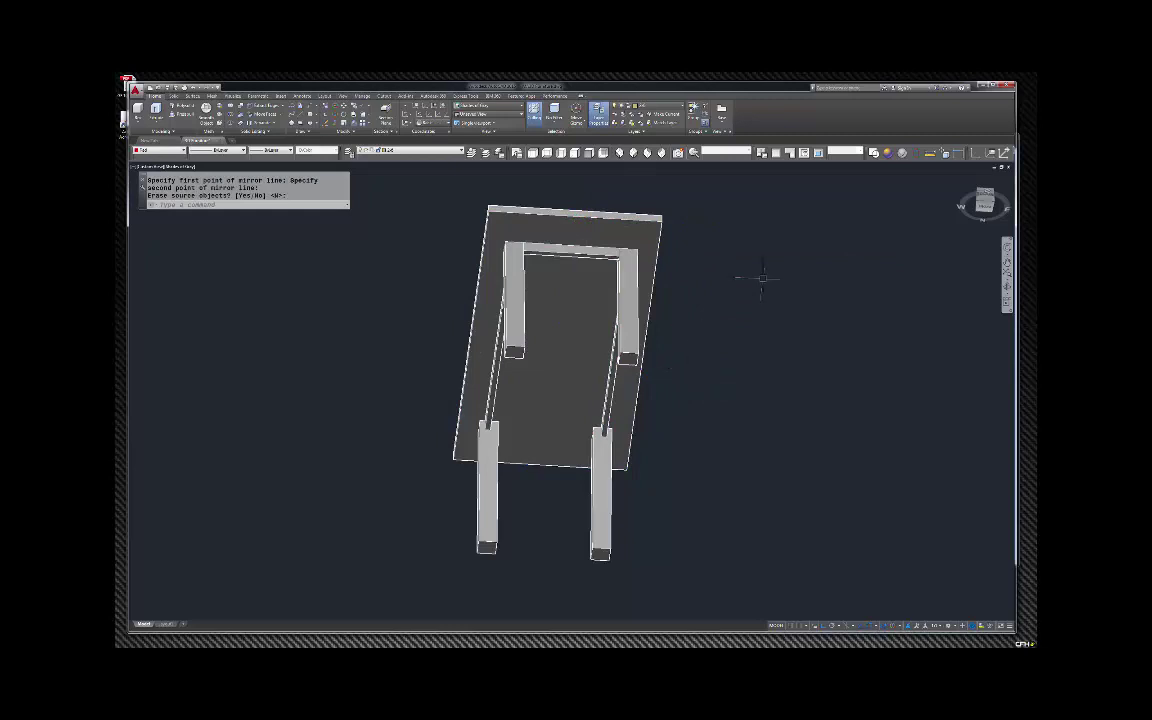
Show the table from its right side in the 2D Wireframe visual style.
{"action": "left_click", "coordinate": [787, 155]}
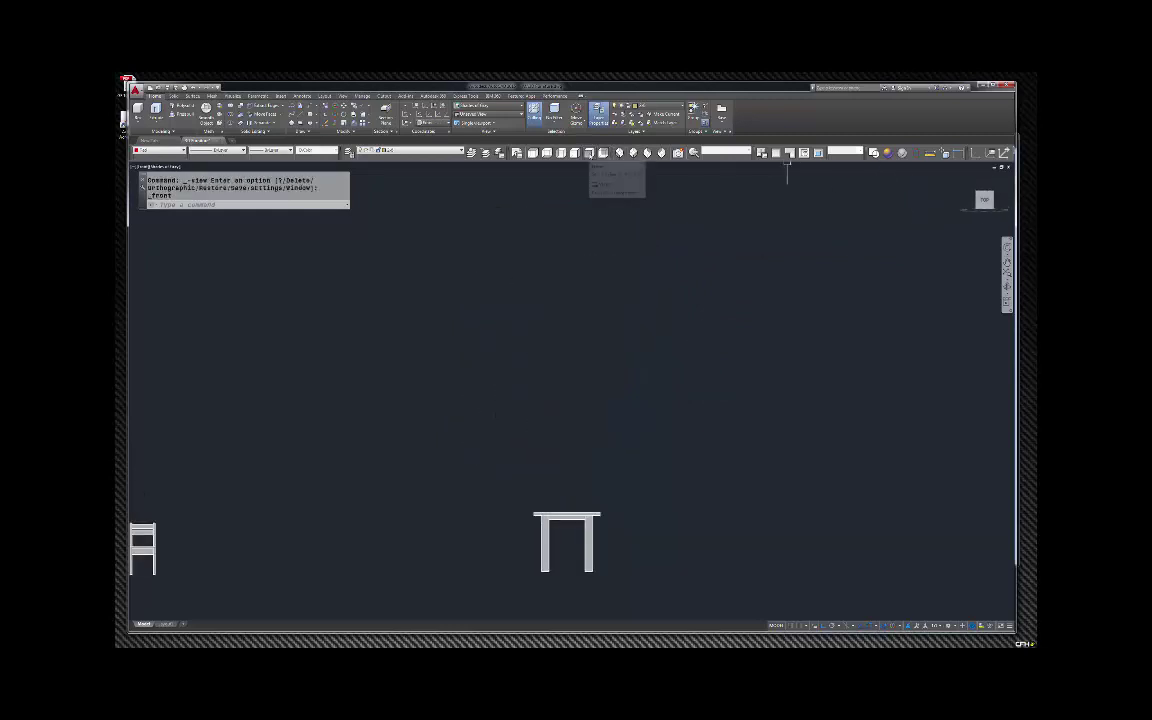
{"action": "left_click", "coordinate": [576, 154]}
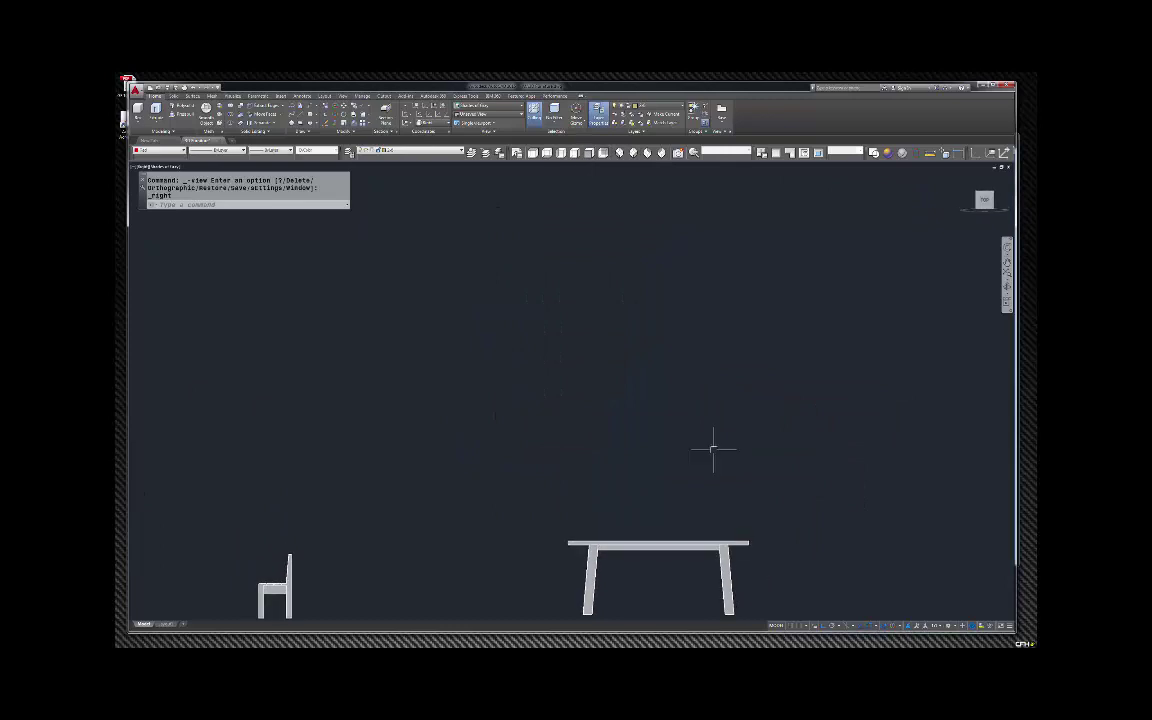
{"action": "scroll", "coordinate": [711, 566], "scroll_direction": "up", "scroll_amount": 5}
{"action": "scroll", "coordinate": [720, 172], "scroll_direction": "down", "scroll_amount": 3}
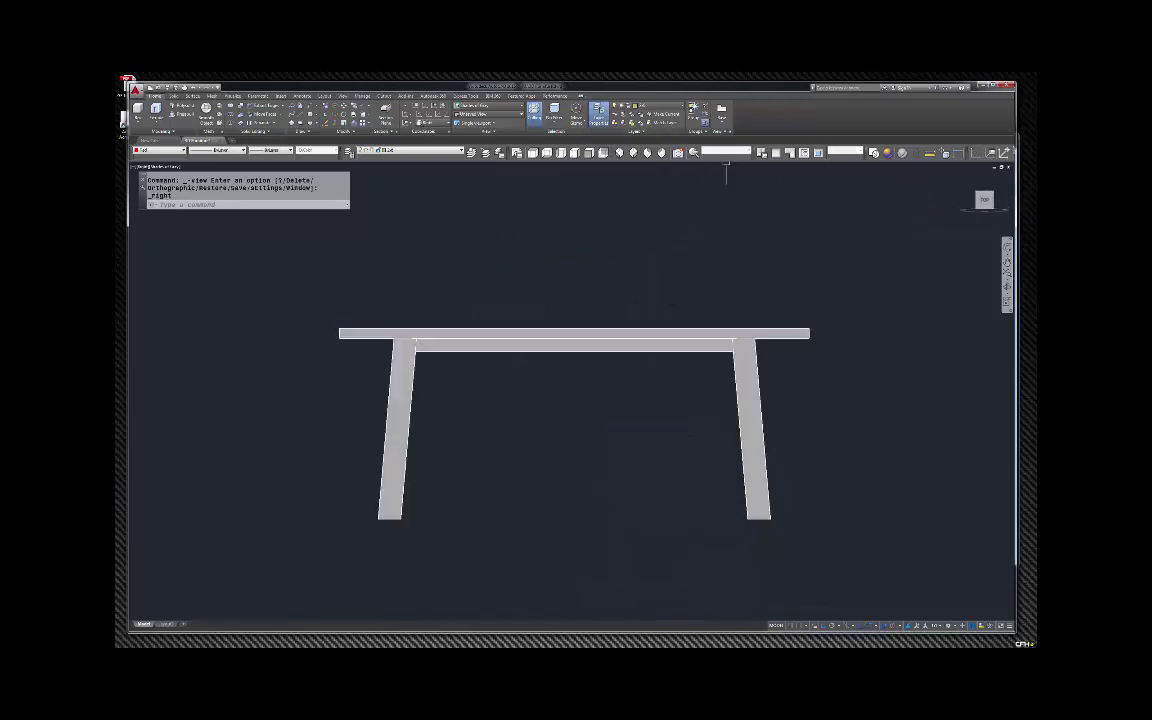
{"action": "left_click", "coordinate": [874, 154]}
Move the end rail 1 unit inward from the outer face of the legs.
{"action": "scroll", "coordinate": [400, 312], "scroll_direction": "up", "scroll_amount": 5}
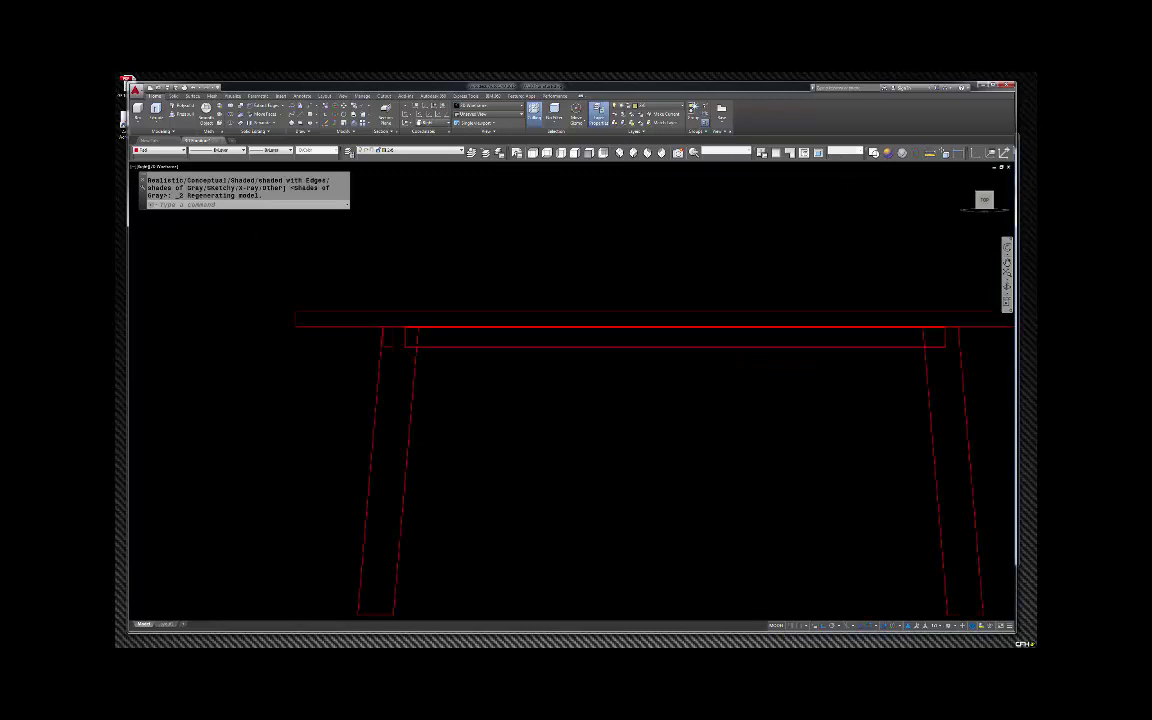
{"action": "left_click", "coordinate": [405, 307]}
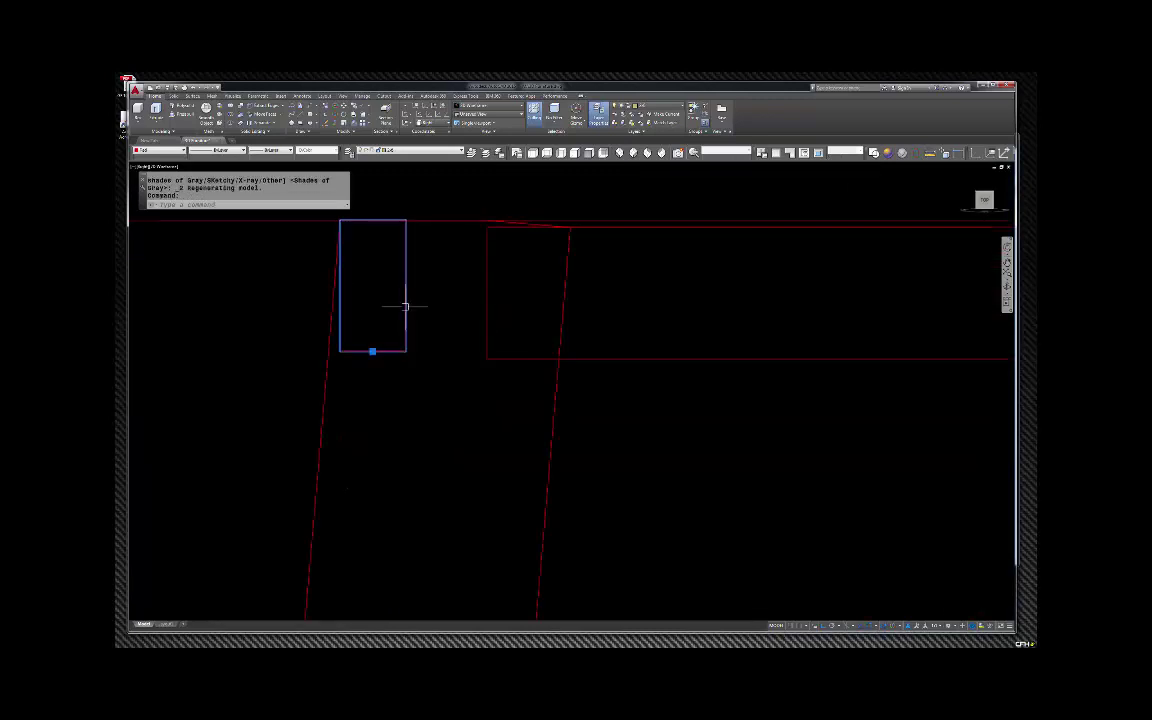
{"action": "scroll", "coordinate": [360, 303], "scroll_direction": "down", "scroll_amount": 3}
{"action": "type", "text": "m"}
{"action": "key", "text": "Return"}
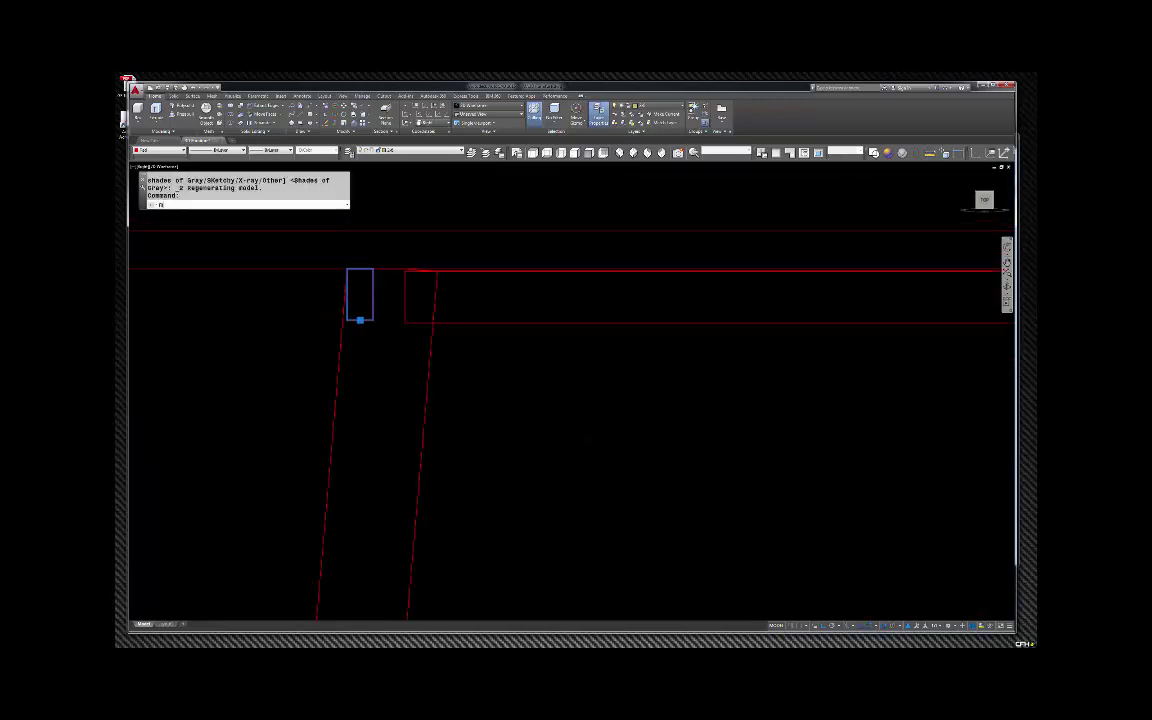
{"action": "left_click", "coordinate": [507, 440]}
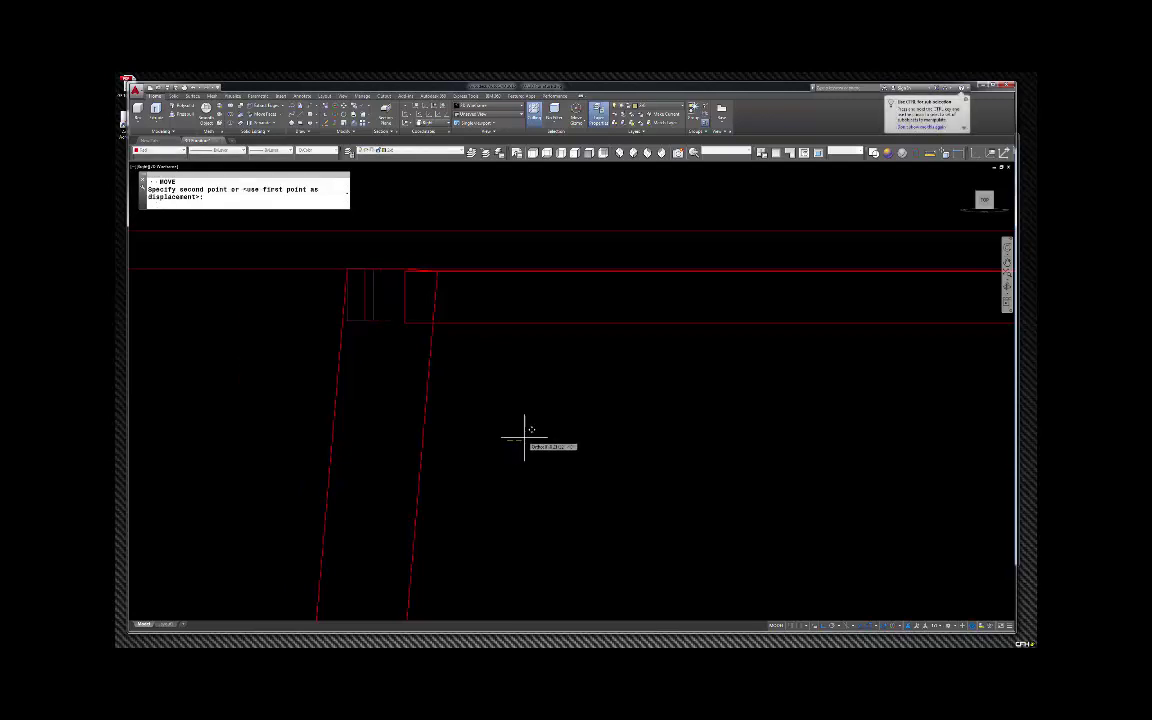
{"action": "left_click", "coordinate": [524, 438]}
{"action": "scroll", "coordinate": [347, 355], "scroll_direction": "down", "scroll_amount": 5}
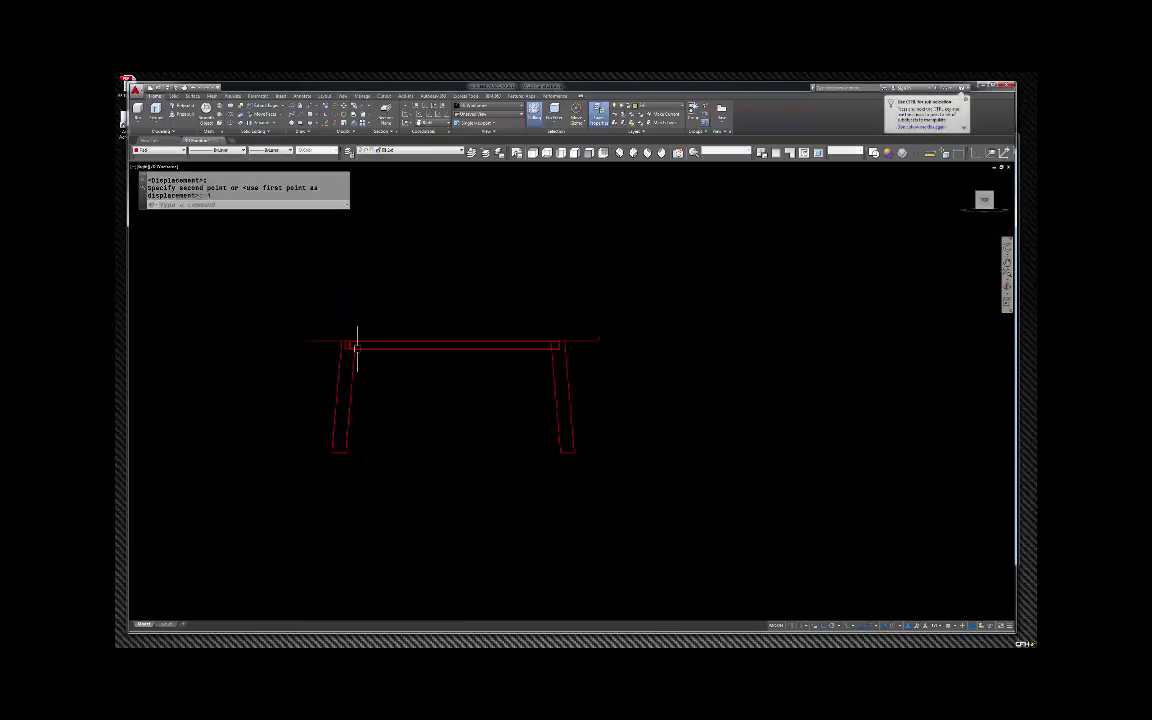
Mirror the end rail about the midpoint of the long rail to the opposite end of the table, keeping the original.
{"action": "scroll", "coordinate": [630, 339], "scroll_direction": "up", "scroll_amount": 5}
{"action": "scroll", "coordinate": [625, 314], "scroll_direction": "down", "scroll_amount": 3}
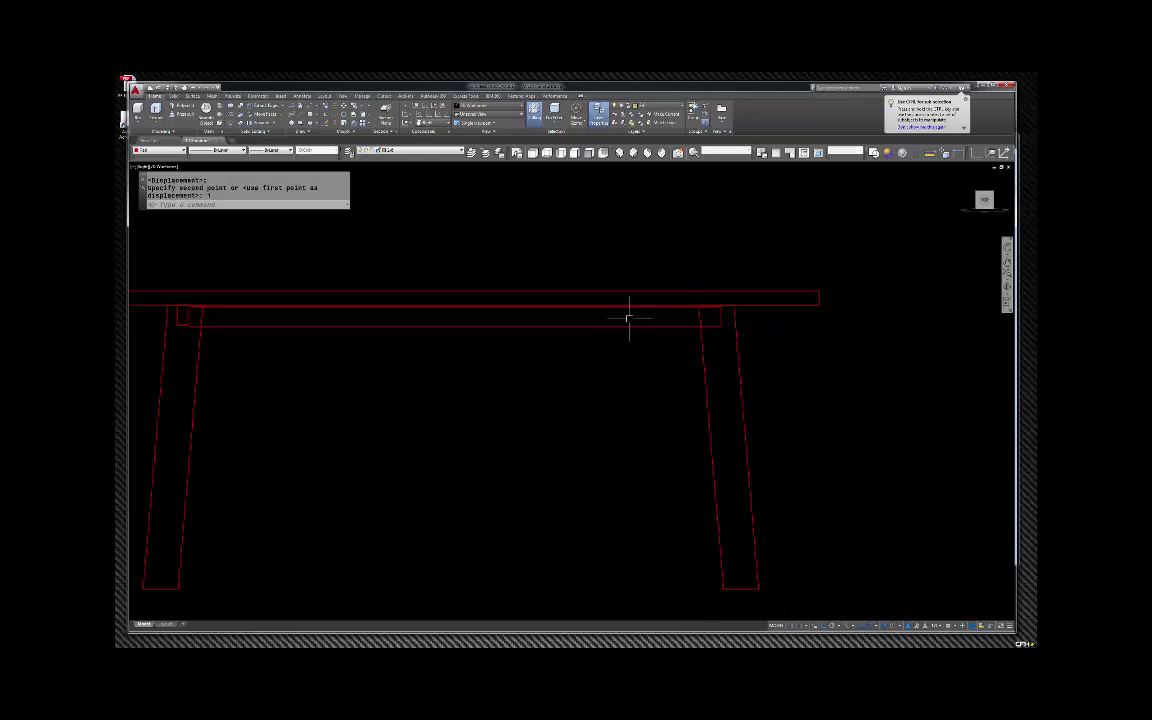
{"action": "left_click", "coordinate": [181, 317]}
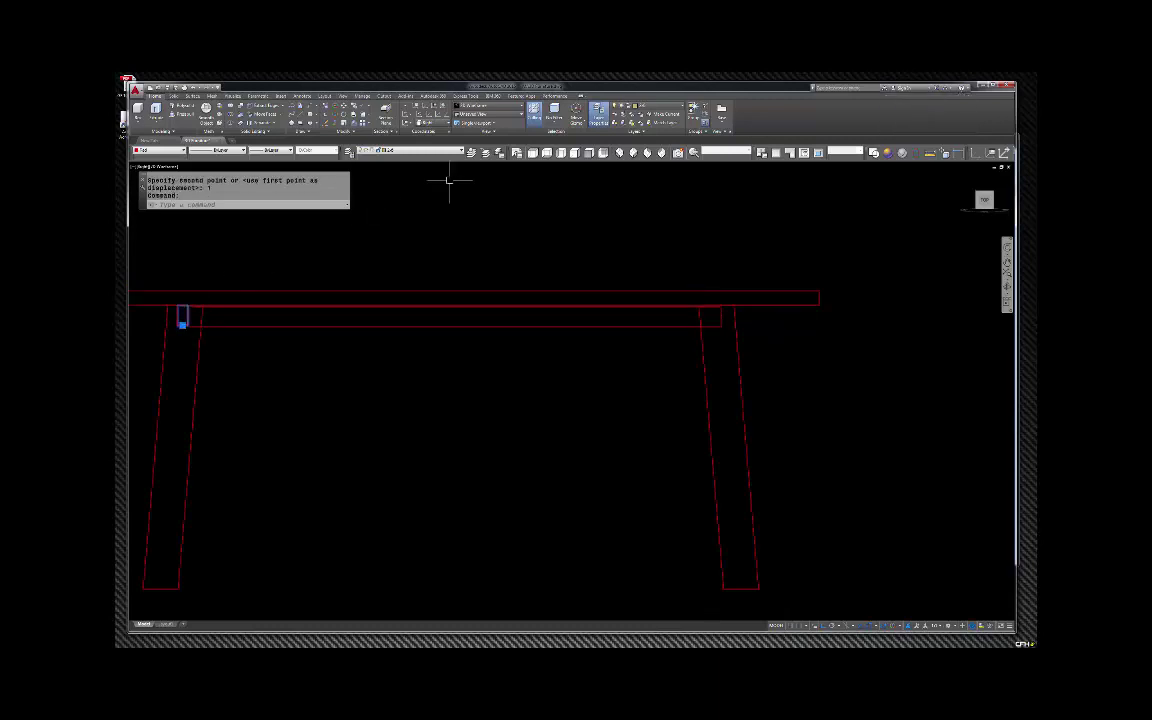
{"action": "left_click", "coordinate": [354, 133]}
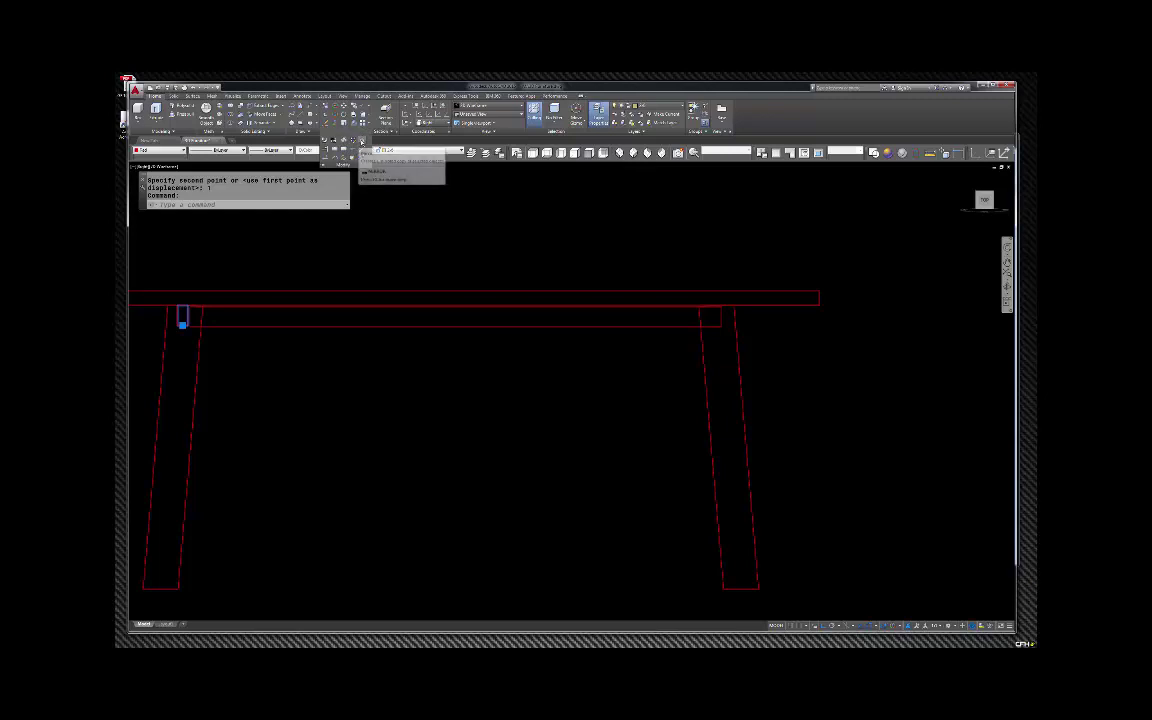
{"action": "left_click", "coordinate": [359, 141]}
{"action": "left_click", "coordinate": [453, 327]}
{"action": "left_click", "coordinate": [452, 365]}
{"action": "key", "text": "Return"}
Examine how the mirrored end rail lines up with the leg, the tabletop and the end of the long rails.
{"action": "scroll", "coordinate": [769, 283], "scroll_direction": "down", "scroll_amount": 4}
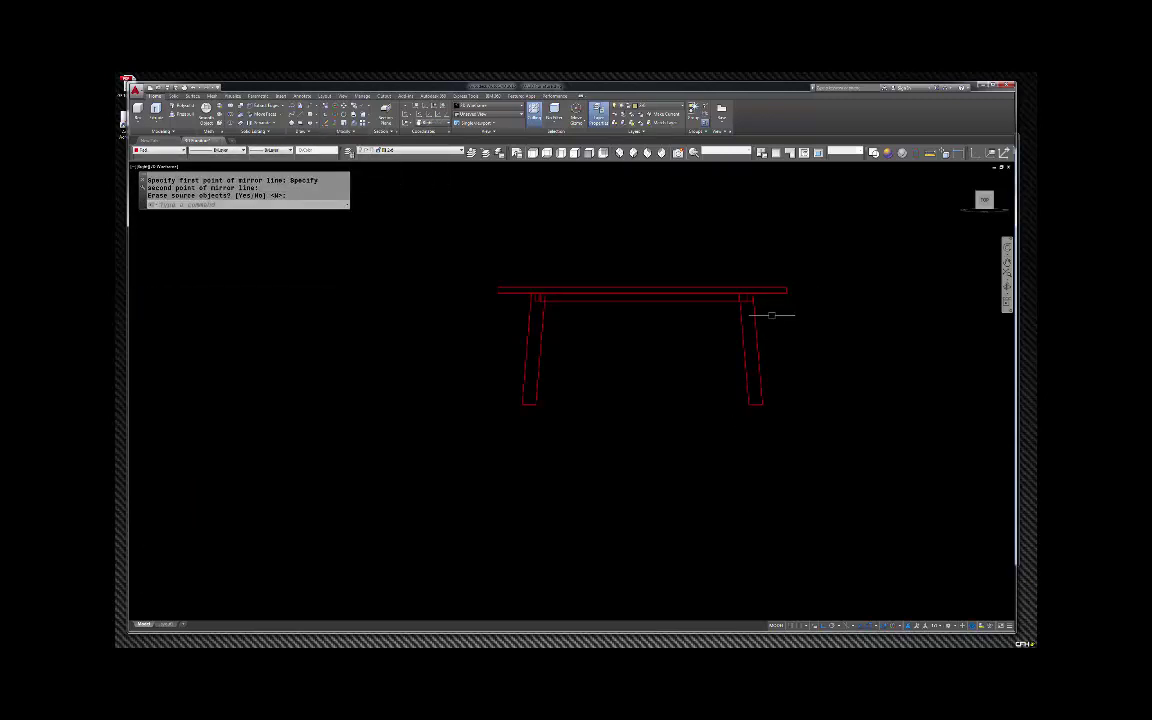
{"action": "scroll", "coordinate": [712, 303], "scroll_direction": "up", "scroll_amount": 5}
{"action": "scroll", "coordinate": [788, 267], "scroll_direction": "up", "scroll_amount": 4}
{"action": "scroll", "coordinate": [869, 246], "scroll_direction": "up", "scroll_amount": 6}
{"action": "scroll", "coordinate": [808, 247], "scroll_direction": "down", "scroll_amount": 3}
{"action": "scroll", "coordinate": [720, 265], "scroll_direction": "up", "scroll_amount": 3}
{"action": "scroll", "coordinate": [771, 258], "scroll_direction": "up", "scroll_amount": 5}
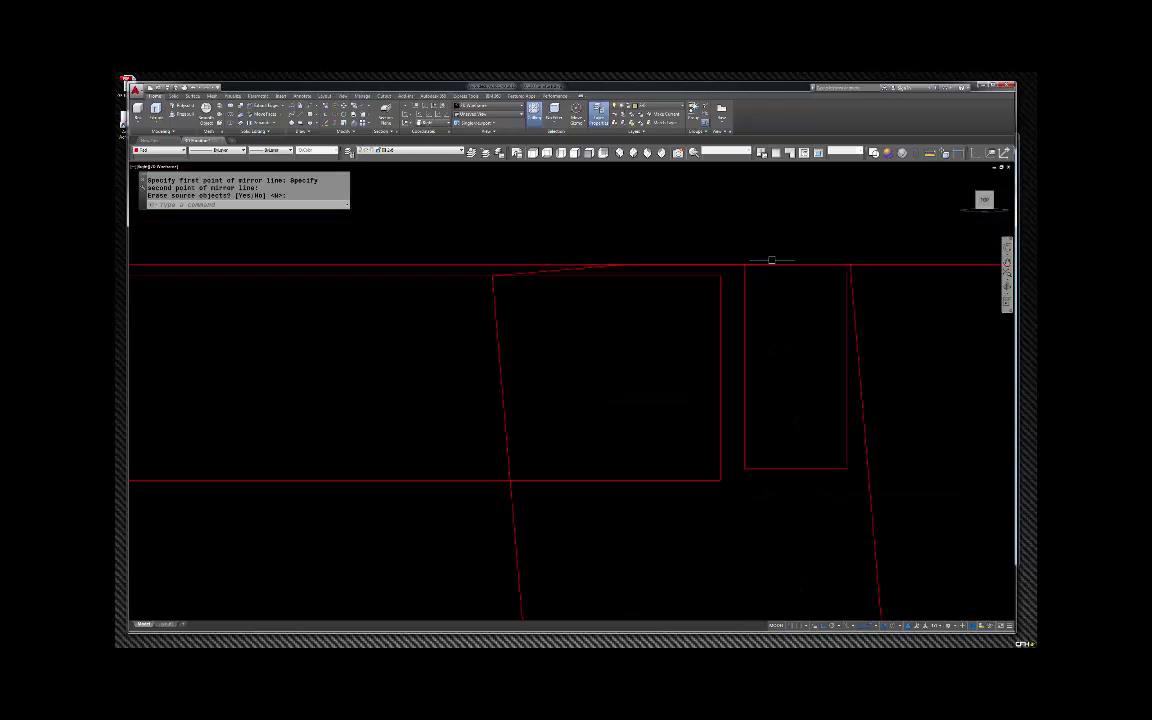
{"action": "scroll", "coordinate": [800, 258], "scroll_direction": "down", "scroll_amount": 3}
{"action": "scroll", "coordinate": [835, 259], "scroll_direction": "down", "scroll_amount": 2}
{"action": "scroll", "coordinate": [490, 266], "scroll_direction": "up", "scroll_amount": 5}
{"action": "scroll", "coordinate": [490, 266], "scroll_direction": "down", "scroll_amount": 5}
{"action": "scroll", "coordinate": [860, 270], "scroll_direction": "up", "scroll_amount": 5}
Move the mirrored long rail by its upper end corner to the adjoining upper corner of the end rail under the tabletop.
{"action": "key", "text": "Return"}
{"action": "key", "text": "Escape"}
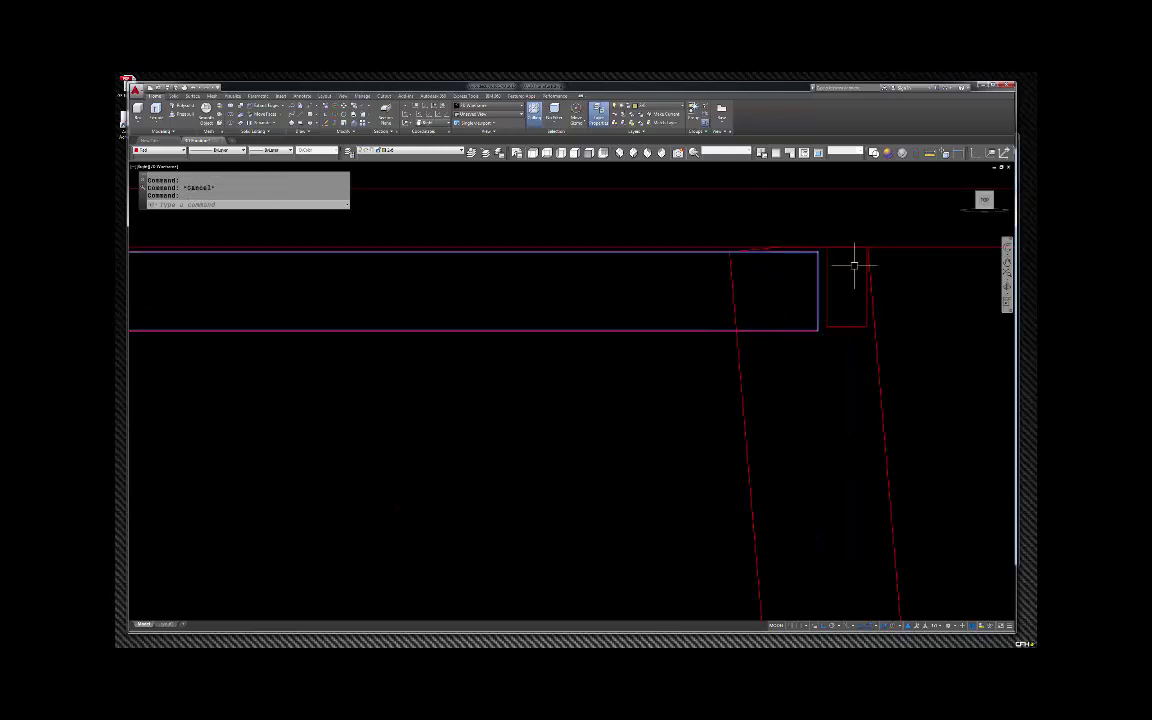
{"action": "type", "text": "m"}
{"action": "key", "text": "Return"}
{"action": "left_click", "coordinate": [817, 251]}
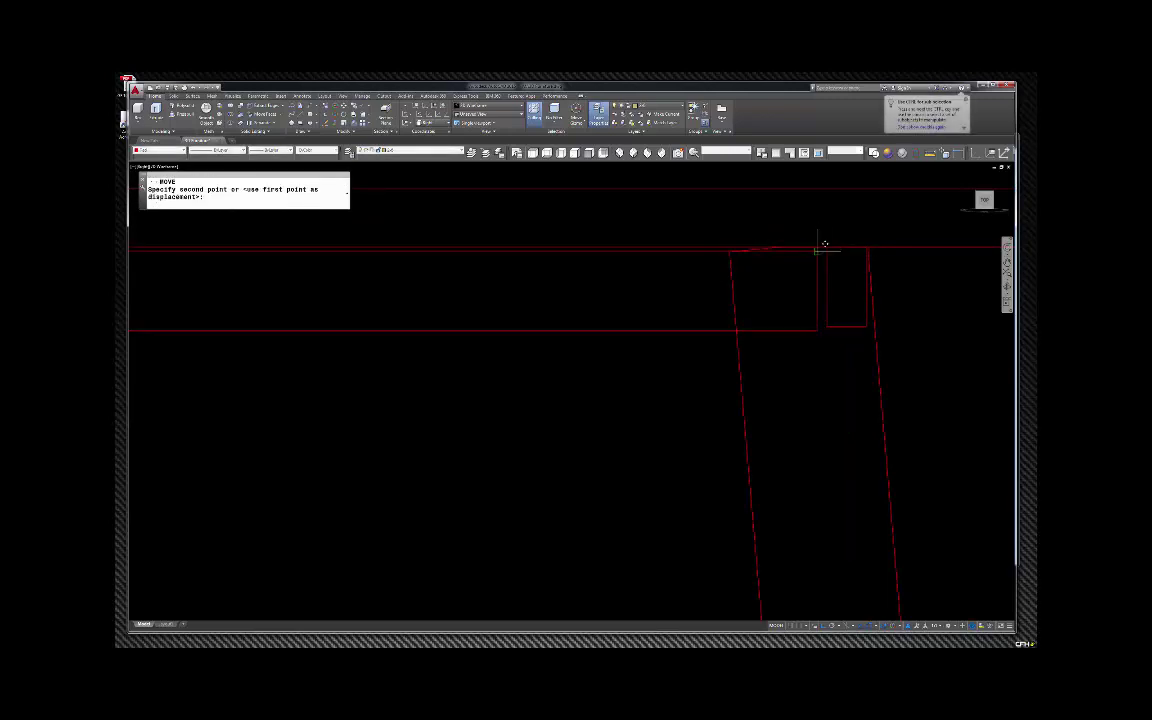
{"action": "left_click", "coordinate": [825, 242]}
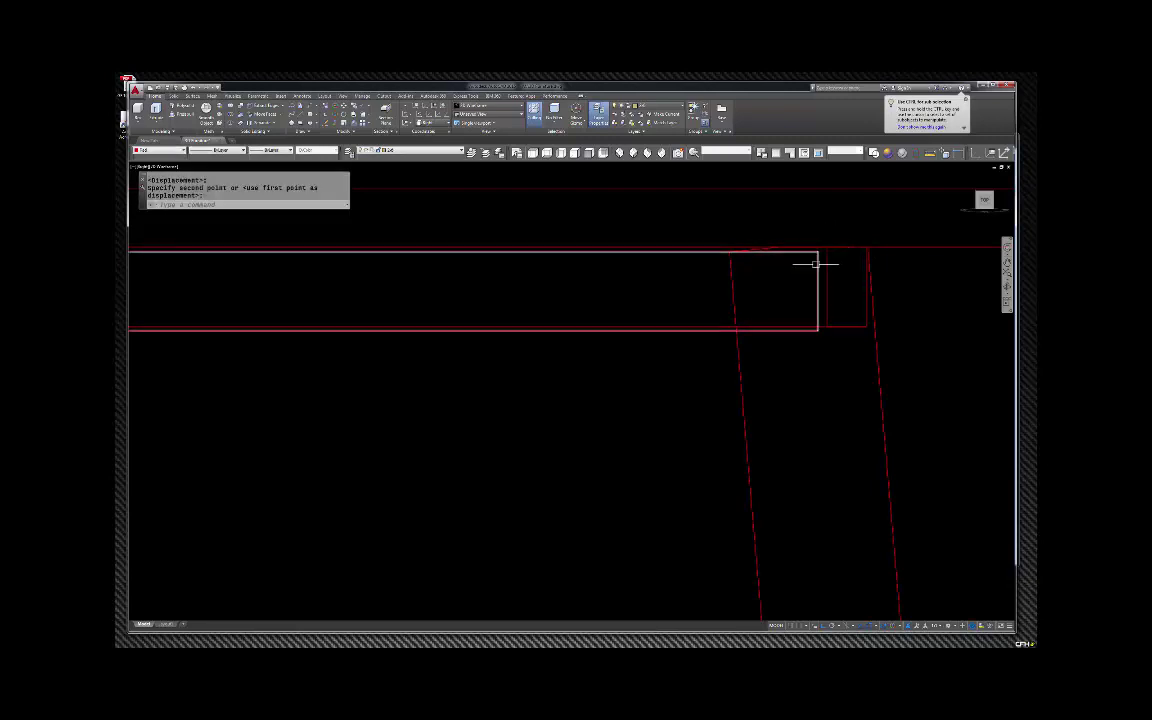
{"action": "key", "text": "Escape"}
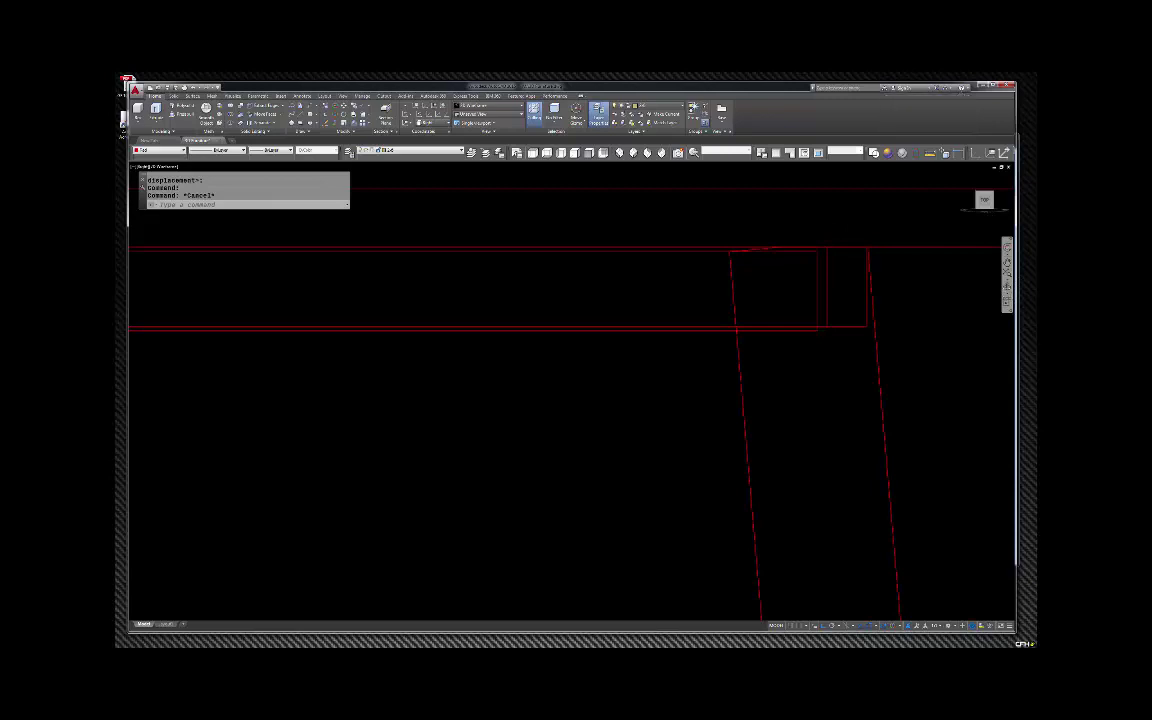
In the top view, move the mirrored long rail inward so that it sits within the width of its legs.
{"action": "left_click", "coordinate": [1007, 287]}
{"action": "middle_click_drag", "start_coordinate": [921, 307], "coordinate": [875, 263], "text": "shift"}
{"action": "middle_click_drag", "start_coordinate": [979, 170], "coordinate": [979, 171], "text": "shift"}
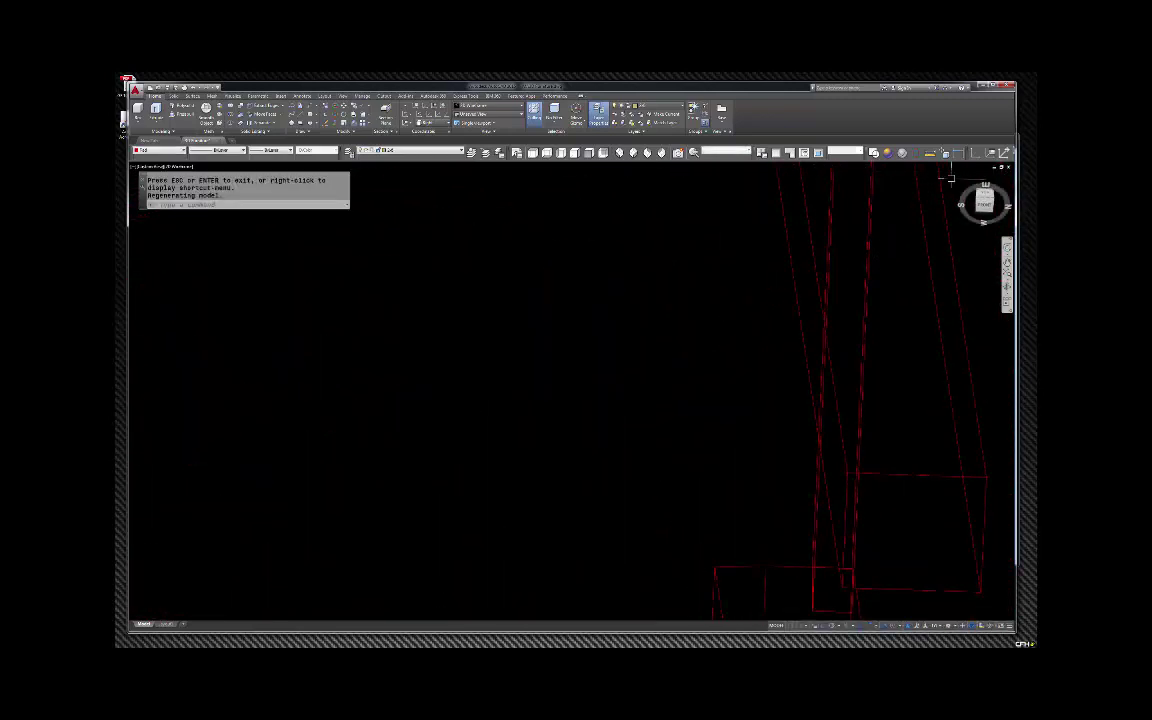
{"action": "left_click", "coordinate": [533, 153]}
{"action": "scroll", "coordinate": [643, 260], "scroll_direction": "down", "scroll_amount": 2}
{"action": "scroll", "coordinate": [745, 221], "scroll_direction": "up", "scroll_amount": 6}
{"action": "scroll", "coordinate": [815, 178], "scroll_direction": "up", "scroll_amount": 4}
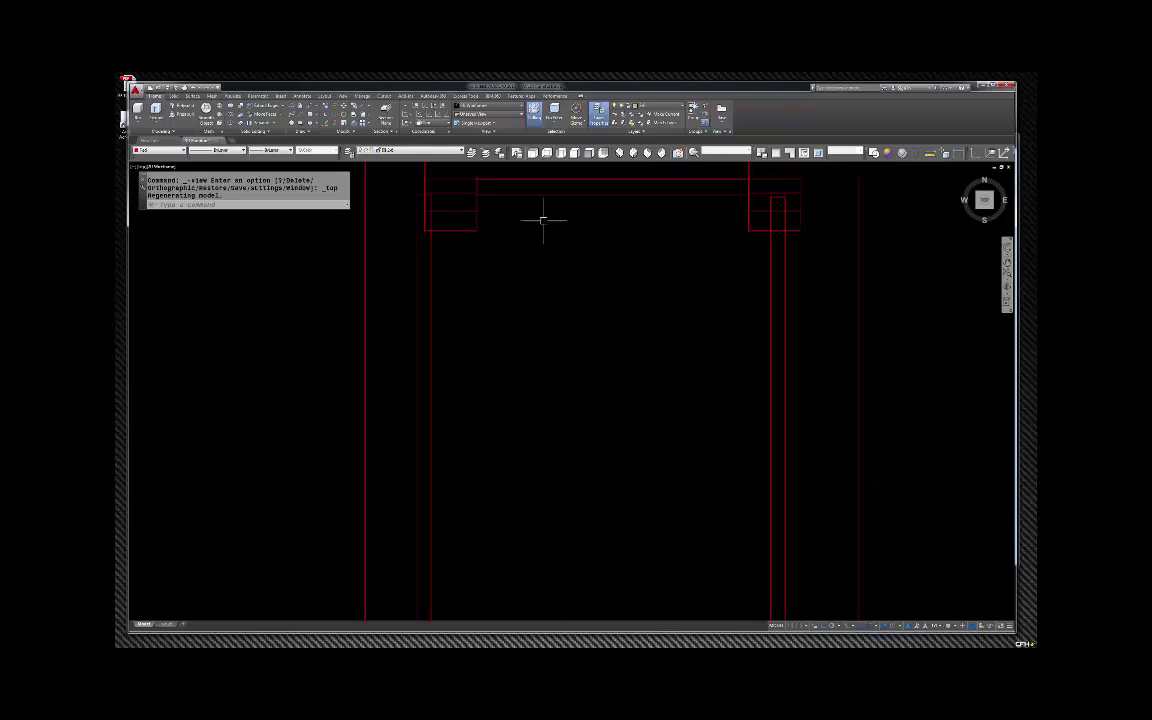
{"action": "left_click", "coordinate": [426, 257]}
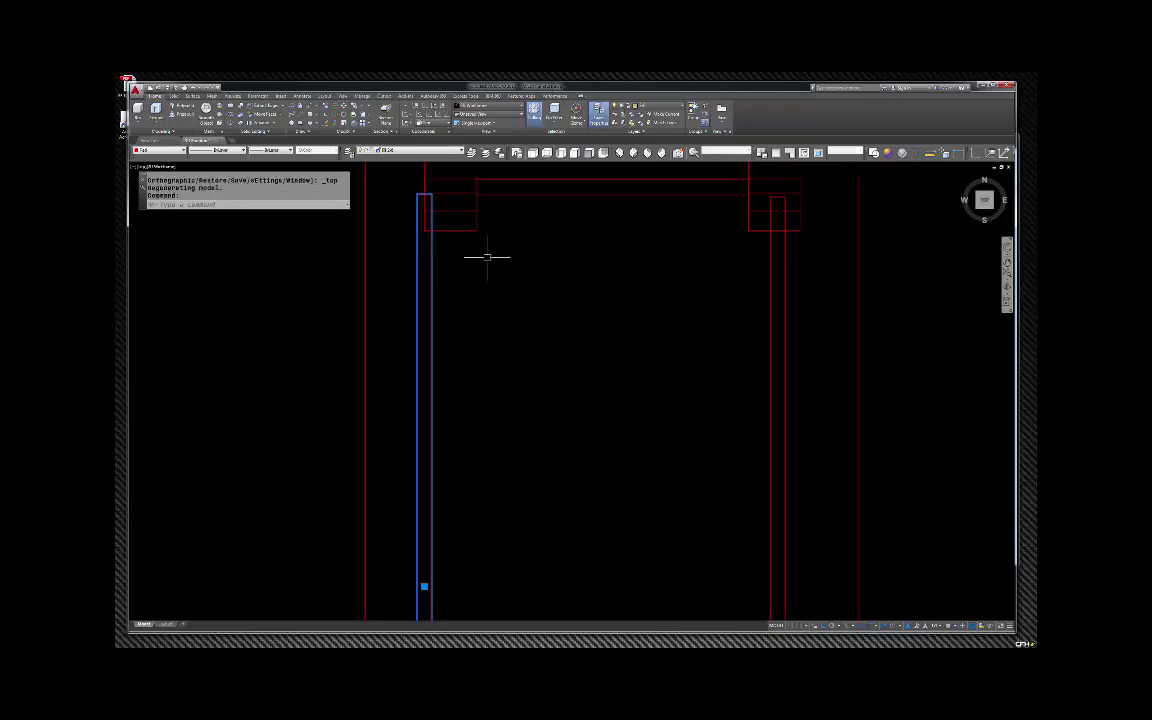
{"action": "type", "text": "m"}
{"action": "key", "text": "Return"}
{"action": "left_click", "coordinate": [516, 258]}
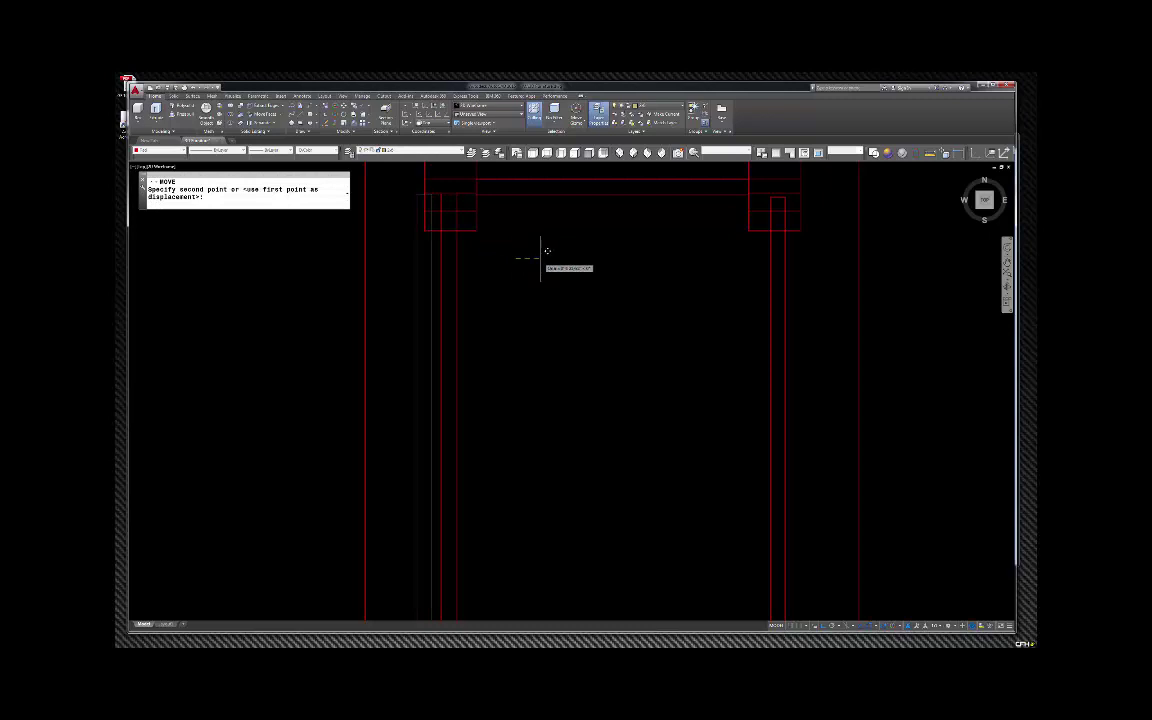
{"action": "key", "text": "Escape"}
Compare from above how the ends of both long rails meet the legs and the end rails.
{"action": "scroll", "coordinate": [454, 228], "scroll_direction": "up", "scroll_amount": 4}
{"action": "left_click", "coordinate": [455, 234]}
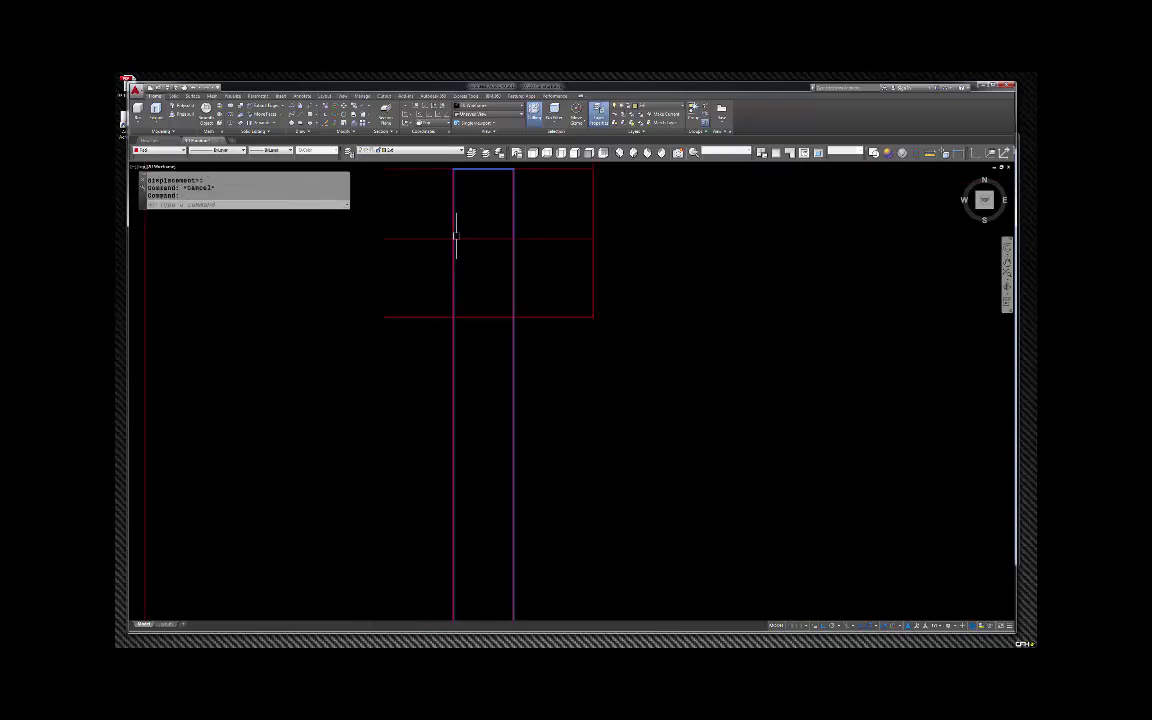
{"action": "scroll", "coordinate": [453, 210], "scroll_direction": "down", "scroll_amount": 5}
{"action": "scroll", "coordinate": [699, 209], "scroll_direction": "down", "scroll_amount": 3}
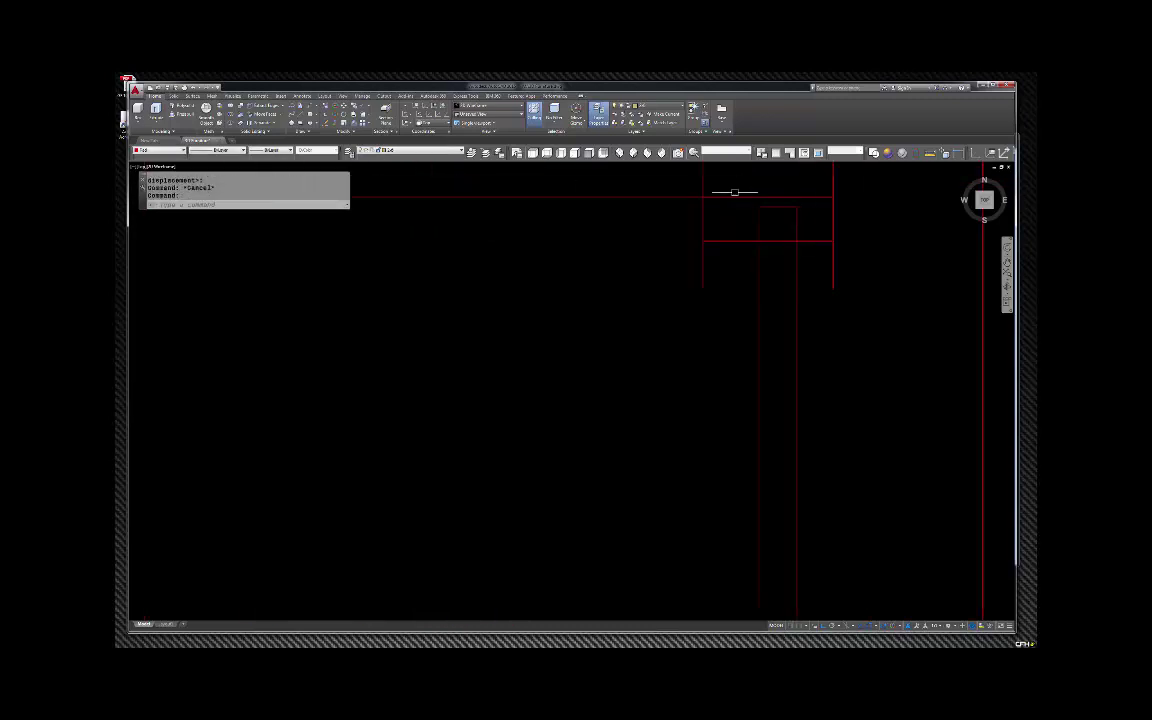
{"action": "scroll", "coordinate": [641, 458], "scroll_direction": "up", "scroll_amount": 4}
{"action": "scroll", "coordinate": [663, 440], "scroll_direction": "down", "scroll_amount": 2}
{"action": "key", "text": "Escape"}
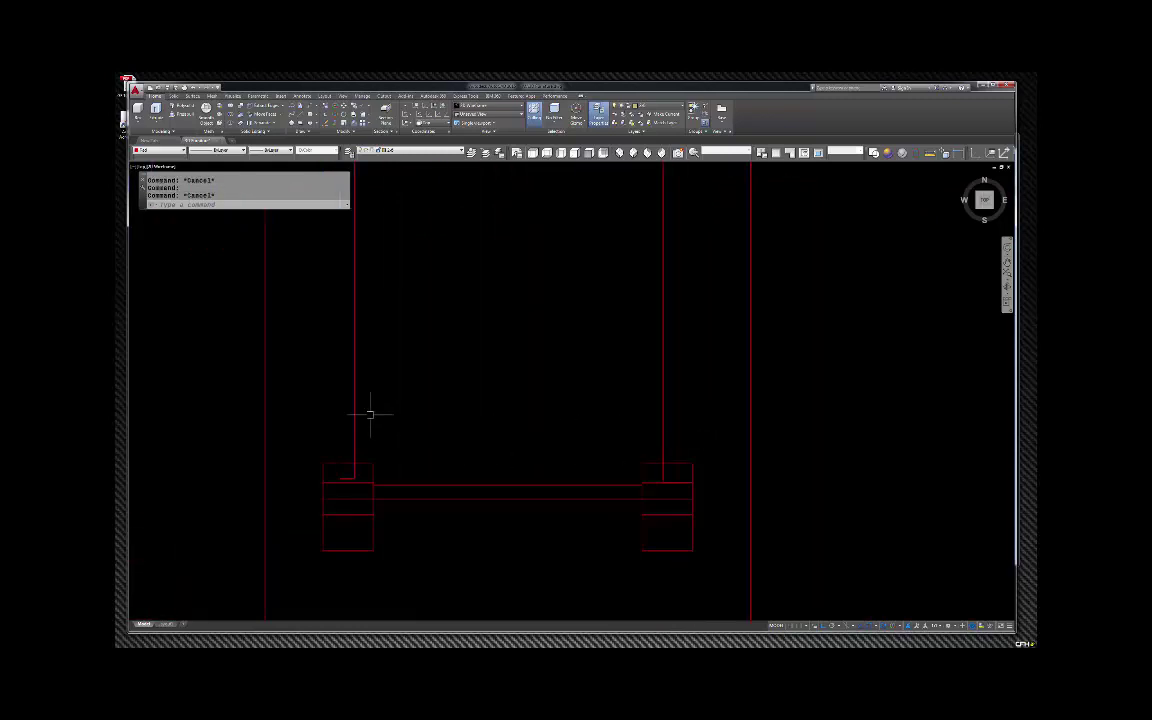
{"action": "scroll", "coordinate": [586, 437], "scroll_direction": "down", "scroll_amount": 2}
{"action": "scroll", "coordinate": [617, 252], "scroll_direction": "down", "scroll_amount": 3}
{"action": "scroll", "coordinate": [617, 240], "scroll_direction": "up", "scroll_amount": 5}
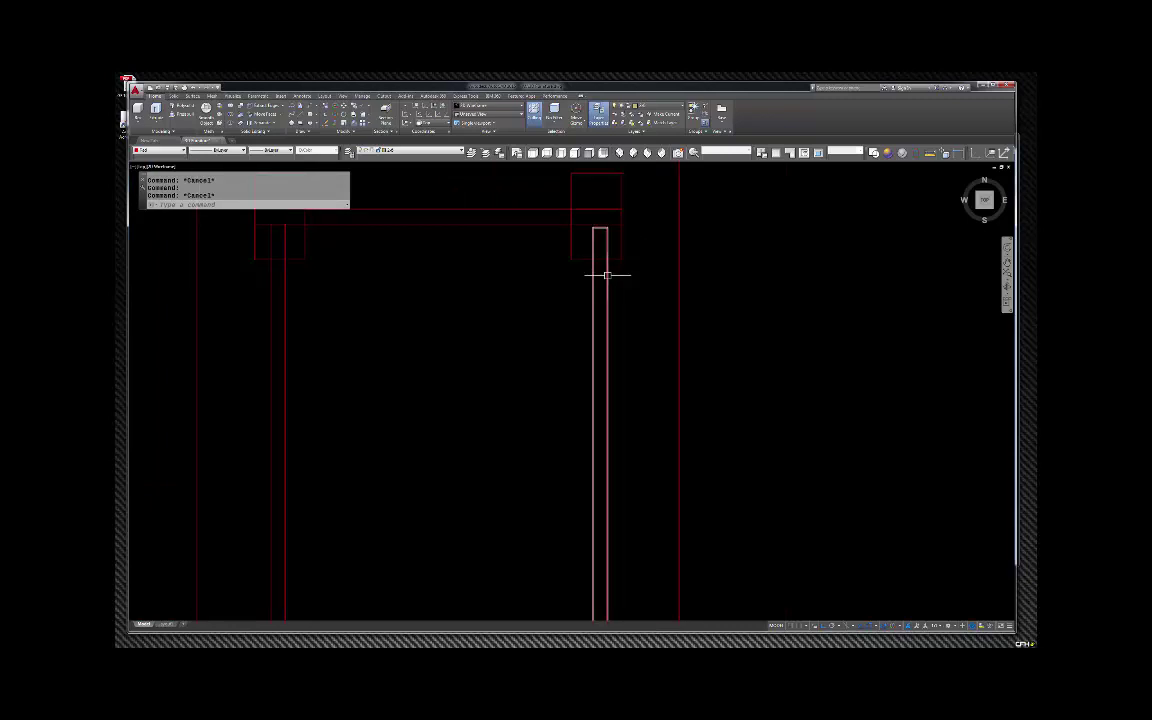
Delete the mirrored long rail.
{"action": "left_click", "coordinate": [285, 314]}
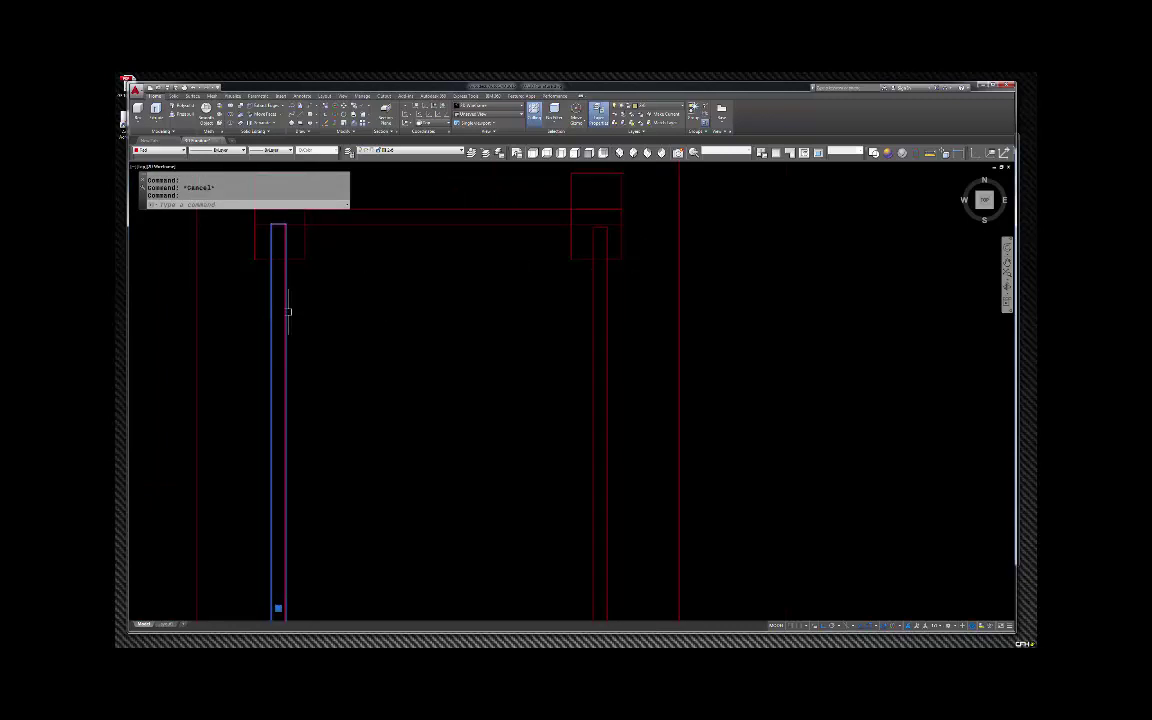
{"action": "key", "text": "Delete"}
{"action": "scroll", "coordinate": [393, 300], "scroll_direction": "down", "scroll_amount": 2}
Mirror the remaining long rail across the tabletop's lengthwise centreline, keeping the original.
{"action": "left_click", "coordinate": [524, 300]}
{"action": "scroll", "coordinate": [623, 298], "scroll_direction": "down", "scroll_amount": 2}
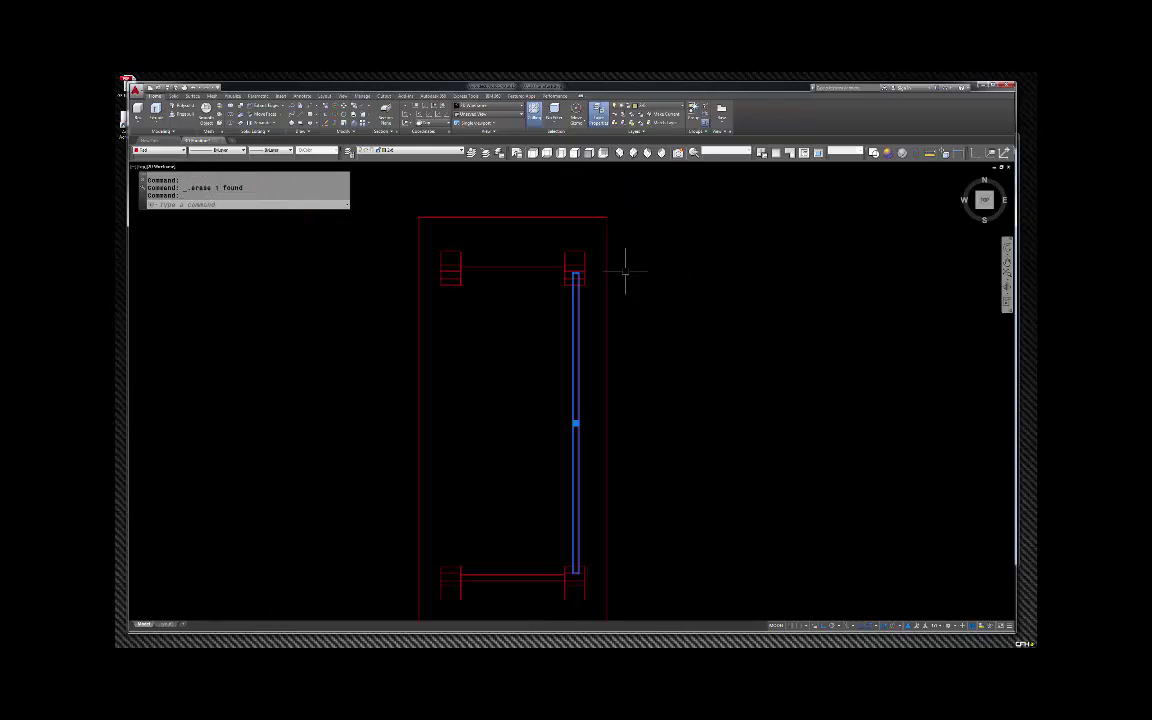
{"action": "left_click", "coordinate": [356, 132]}
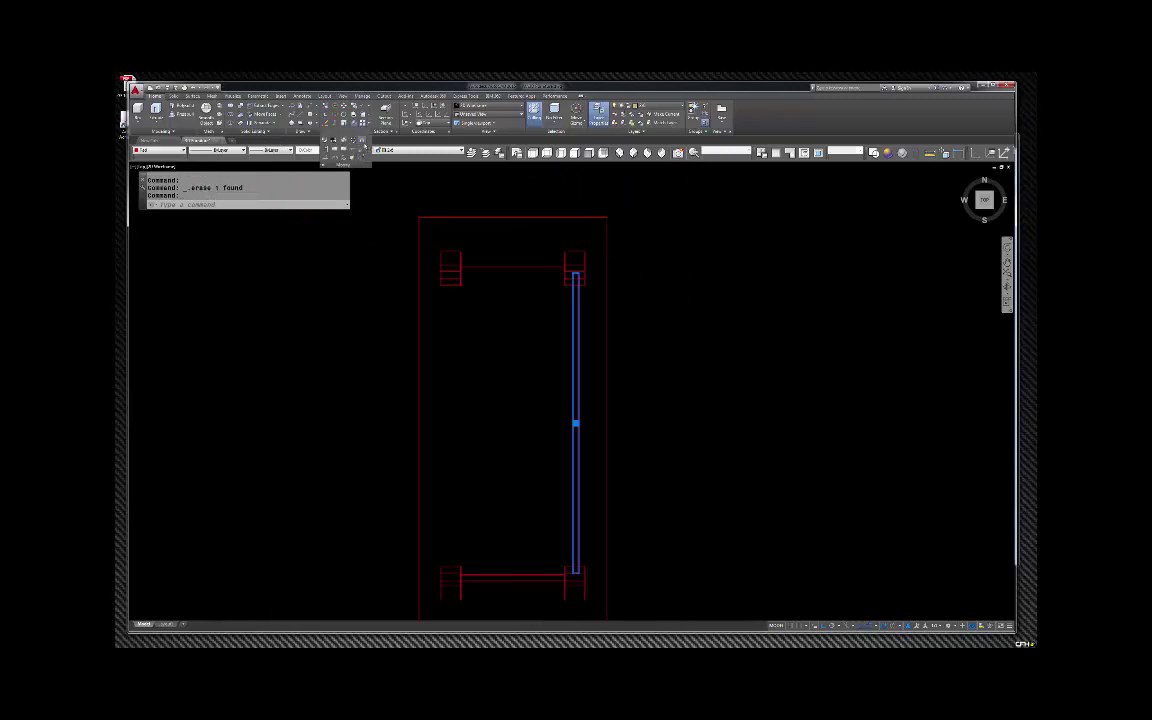
{"action": "left_click", "coordinate": [362, 140]}
{"action": "left_click", "coordinate": [513, 217]}
{"action": "left_click", "coordinate": [518, 318]}
{"action": "key", "text": "Return"}
{"action": "scroll", "coordinate": [502, 221], "scroll_direction": "down", "scroll_amount": 5}
{"action": "left_click", "coordinate": [667, 448]}
{"action": "key", "text": "Escape"}
{"action": "key", "text": "Escape"}
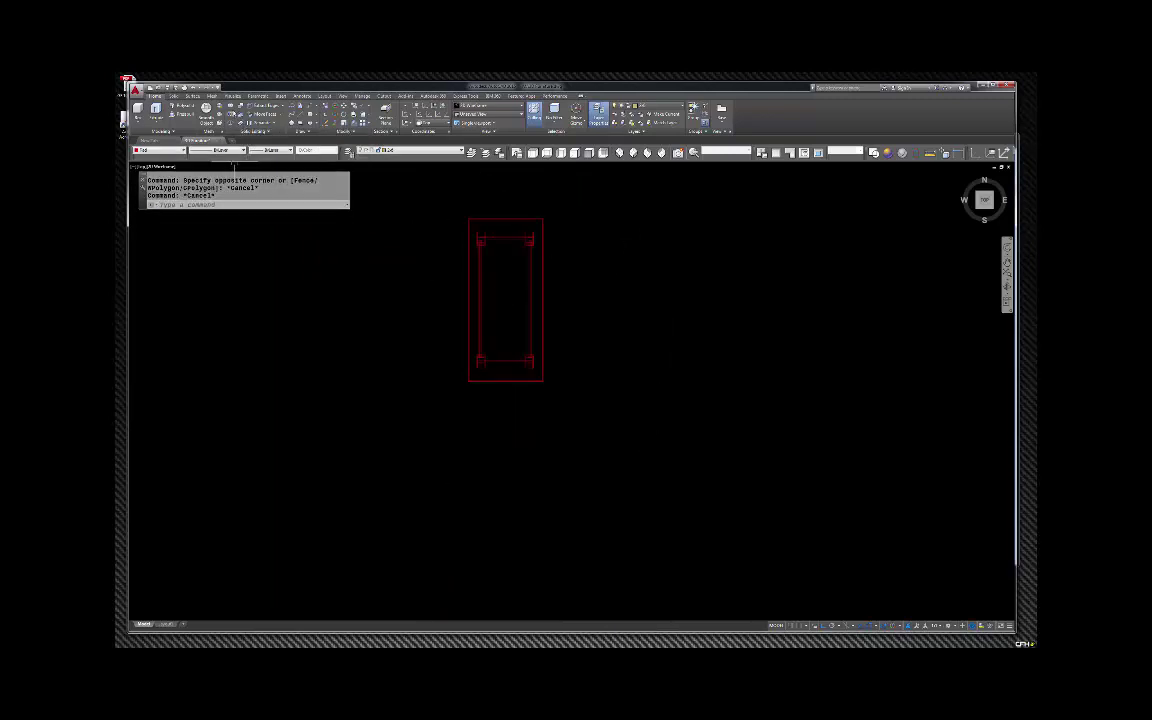
Union the tabletop, legs and all rails into one solid.
{"action": "left_click", "coordinate": [232, 107]}
{"action": "left_click", "coordinate": [581, 398]}
{"action": "left_click", "coordinate": [438, 228]}
{"action": "key", "text": "Return"}
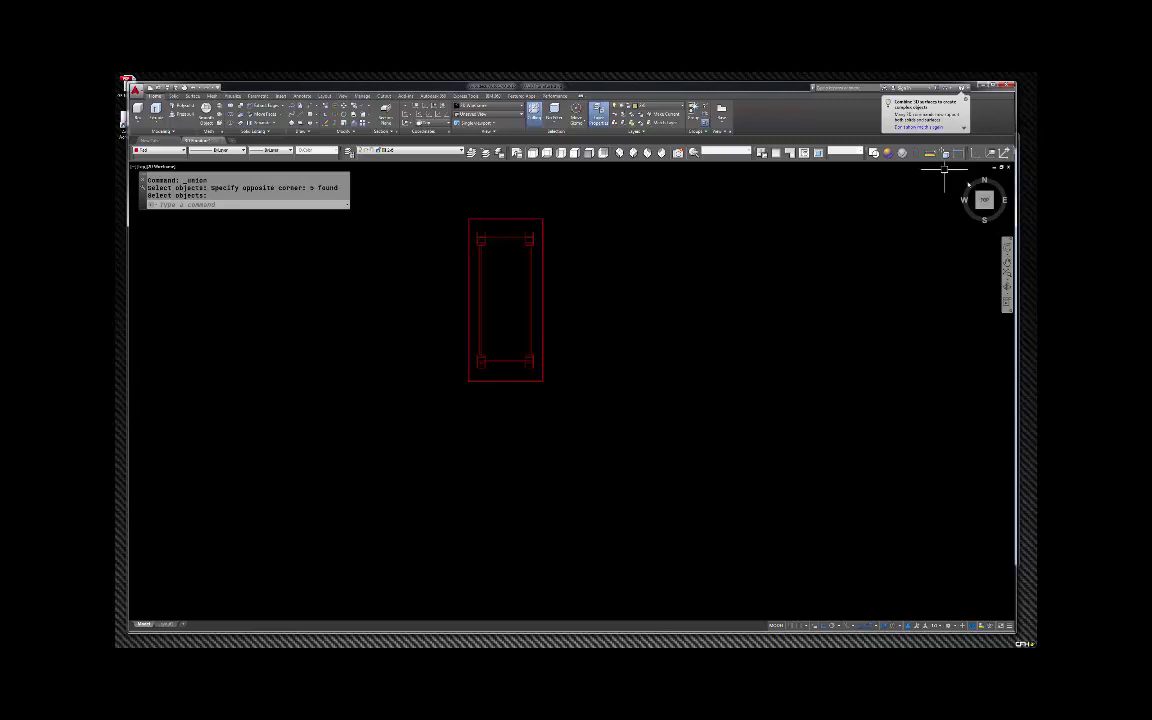
Show the table in southeast isometric with the Conceptual visual style, and orbit it to a lower viewing angle.
{"action": "left_click", "coordinate": [633, 153]}
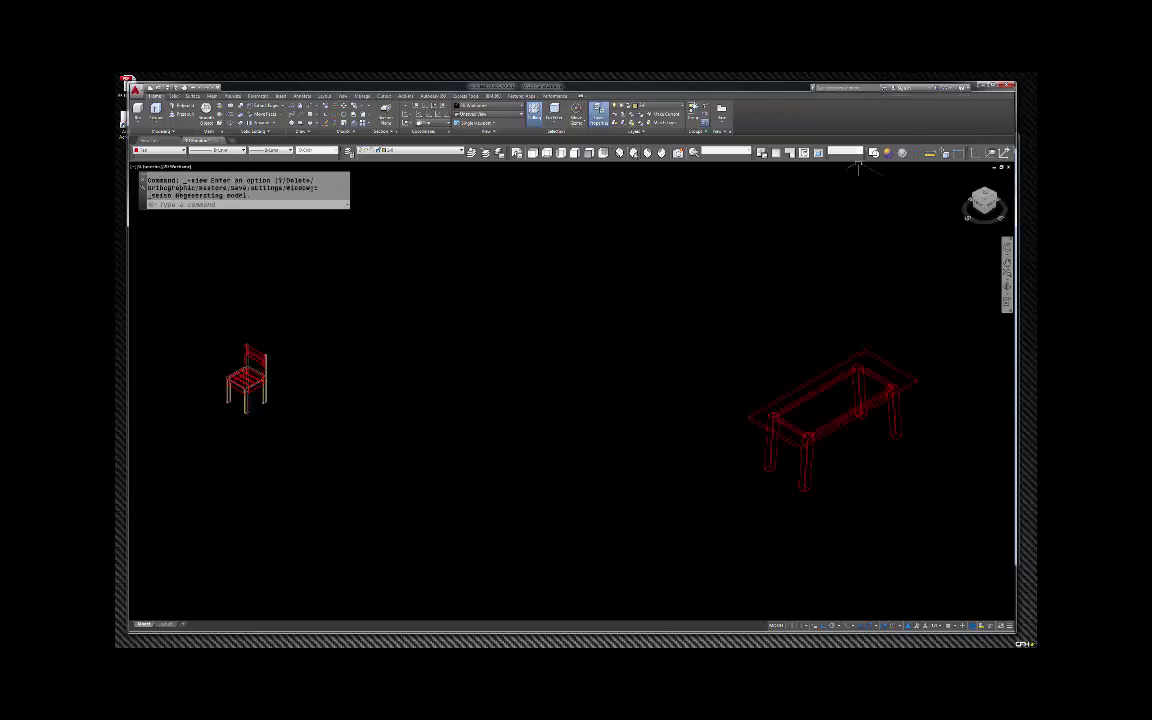
{"action": "scroll", "coordinate": [977, 425], "scroll_direction": "up", "scroll_amount": 5}
{"action": "scroll", "coordinate": [918, 399], "scroll_direction": "down", "scroll_amount": 3}
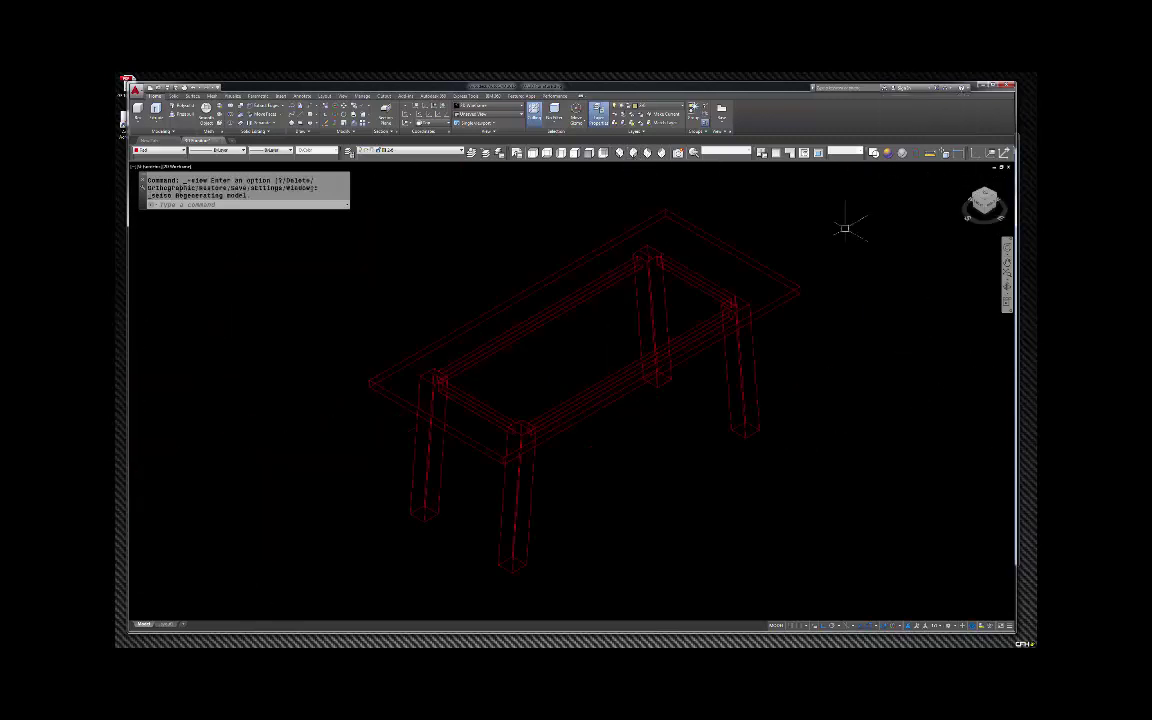
{"action": "left_click", "coordinate": [888, 155]}
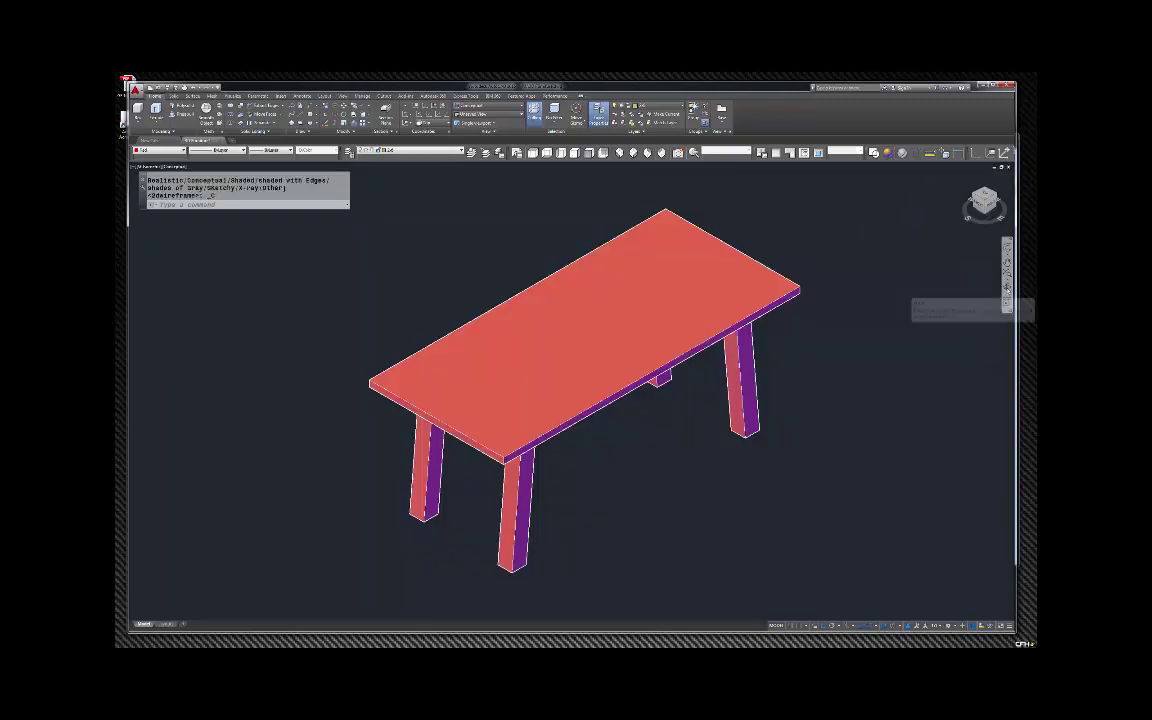
{"action": "left_click", "coordinate": [1008, 287]}
{"action": "left_click_drag", "start_coordinate": [792, 301], "coordinate": [640, 245]}
{"action": "left_click_drag", "start_coordinate": [688, 305], "coordinate": [833, 333]}
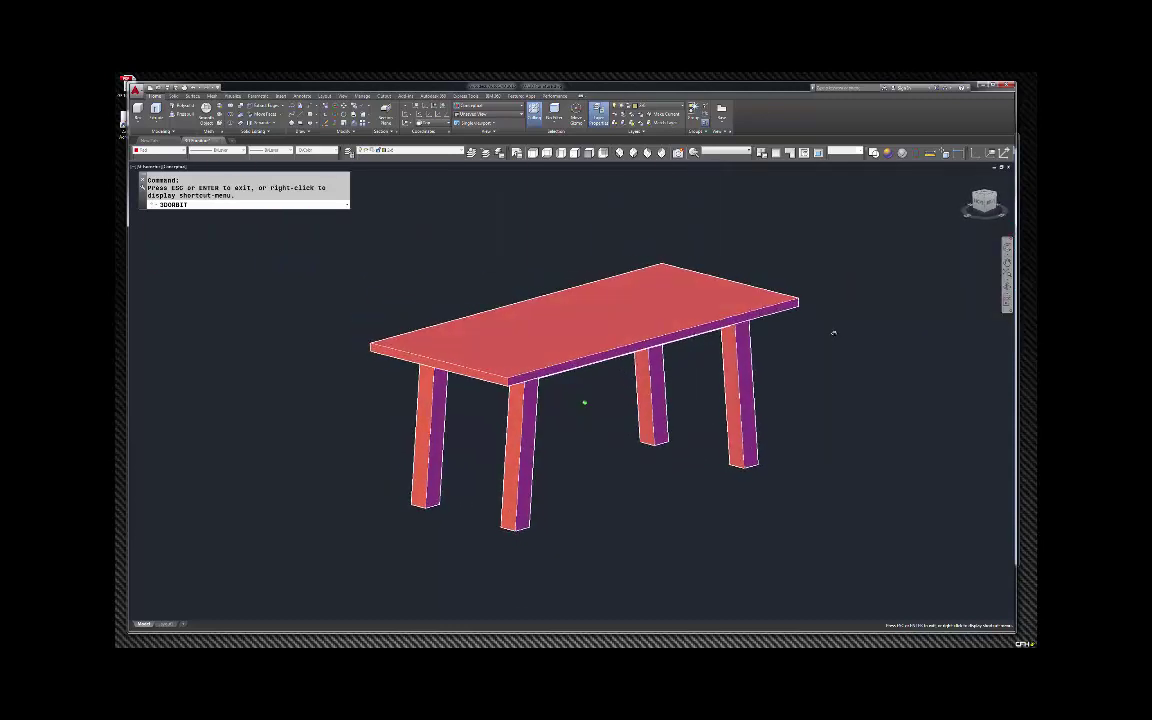
{"action": "key", "text": "Escape"}
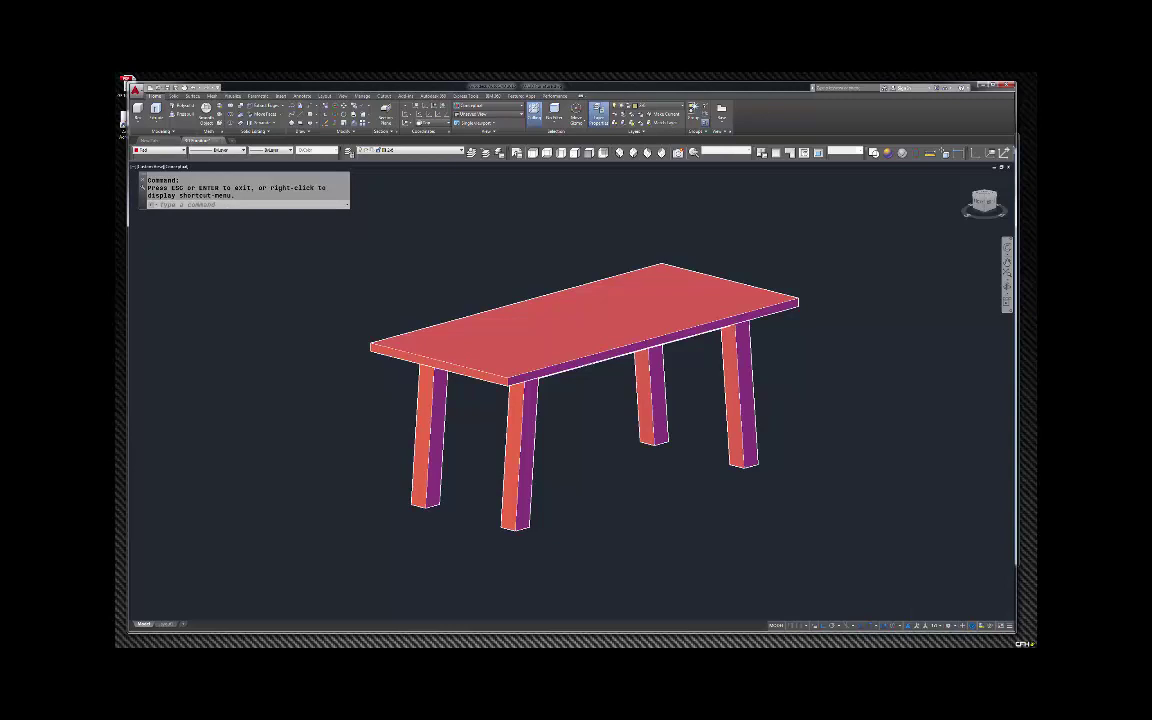
Switch to the browser to check the lower end crossbar in the farm table picture, and return to the AutoCAD drawing.
{"action": "key", "text": "alt+Tab"}
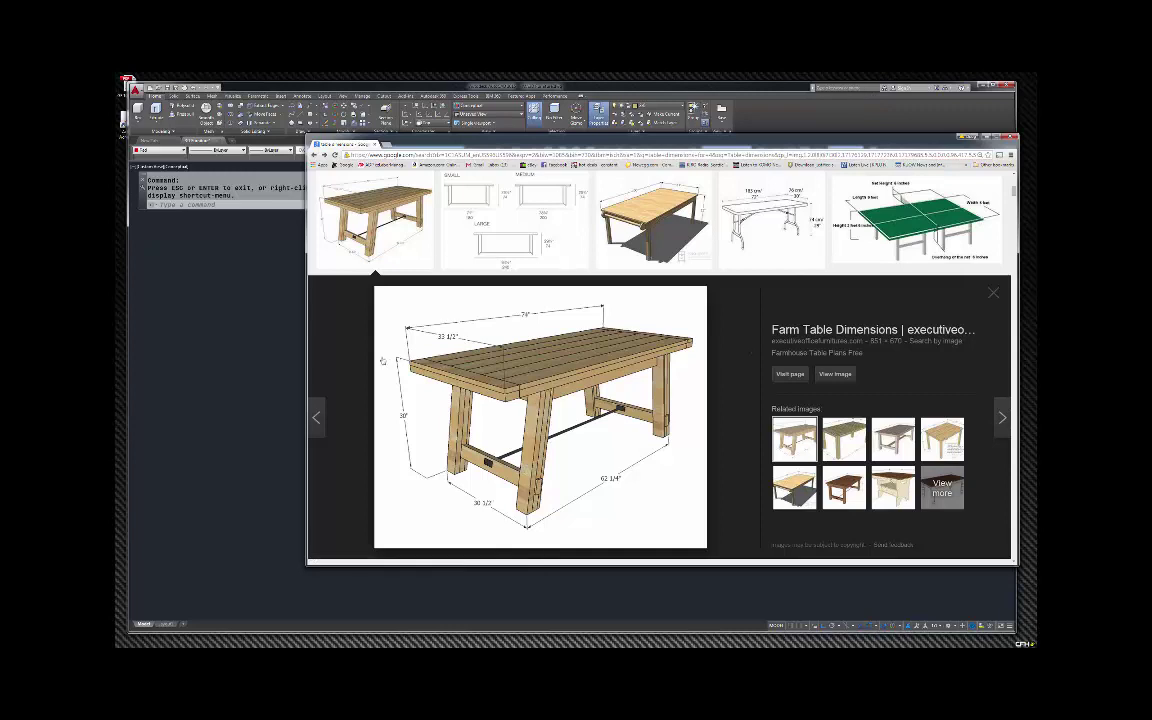
{"action": "left_click", "coordinate": [268, 380]}
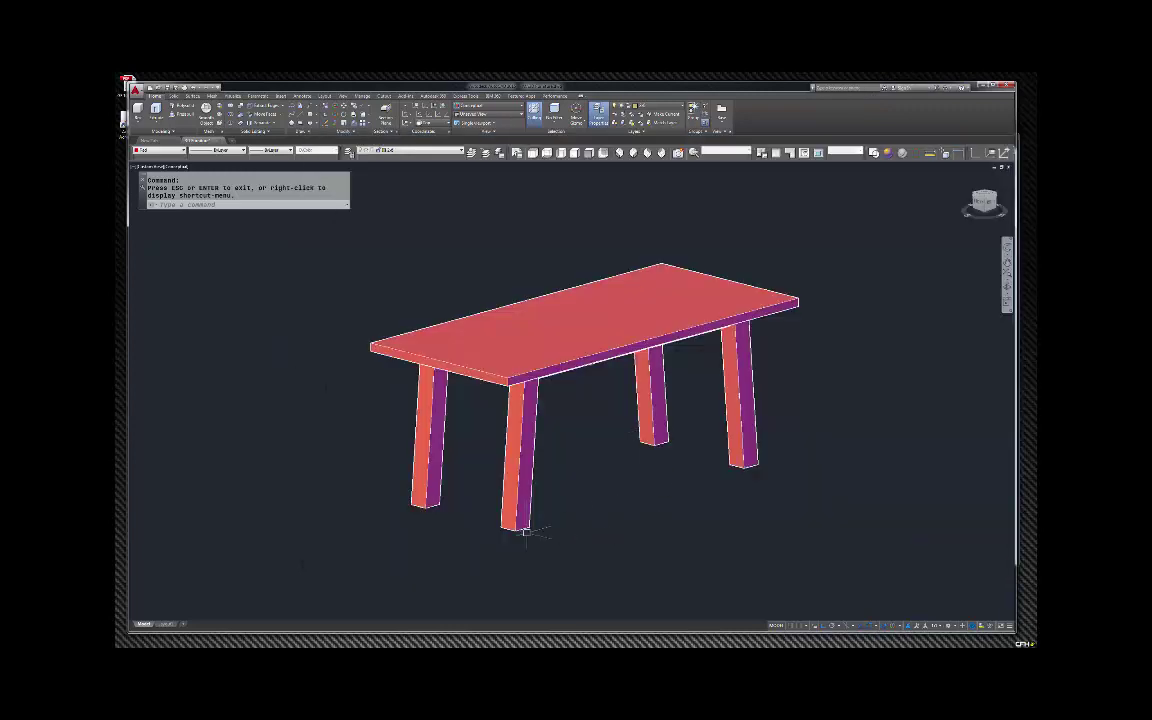
{"action": "scroll", "coordinate": [430, 513], "scroll_direction": "up", "scroll_amount": 5}
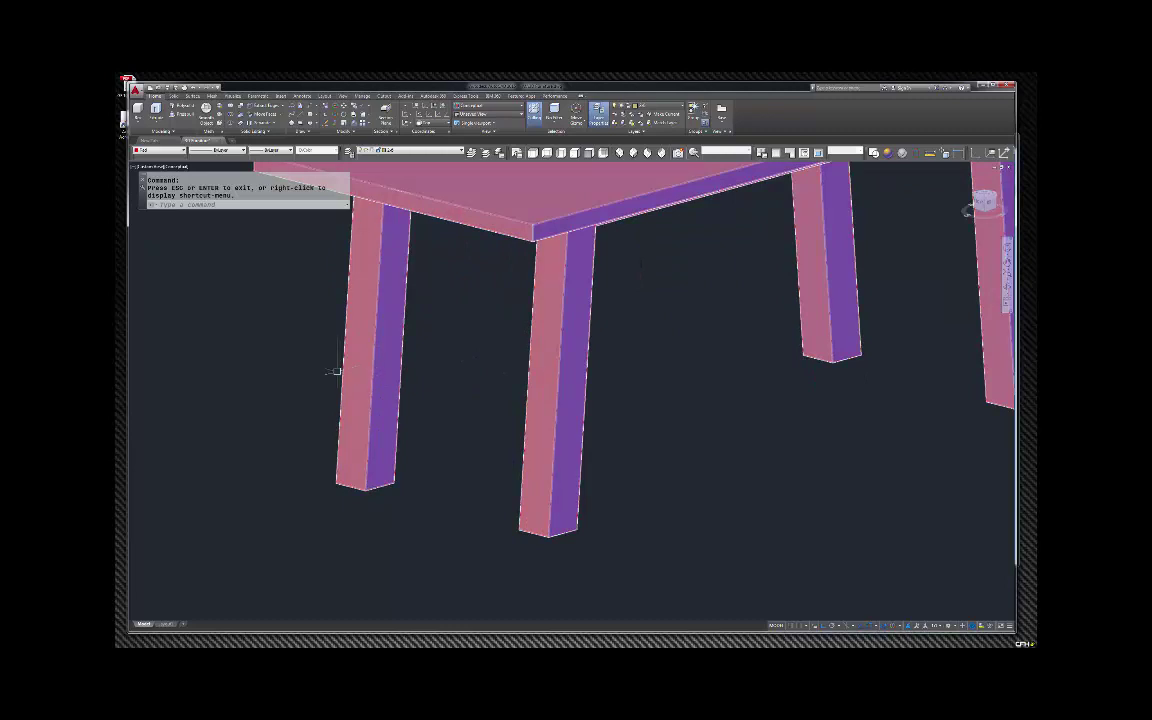
{"action": "key", "text": "Escape"}
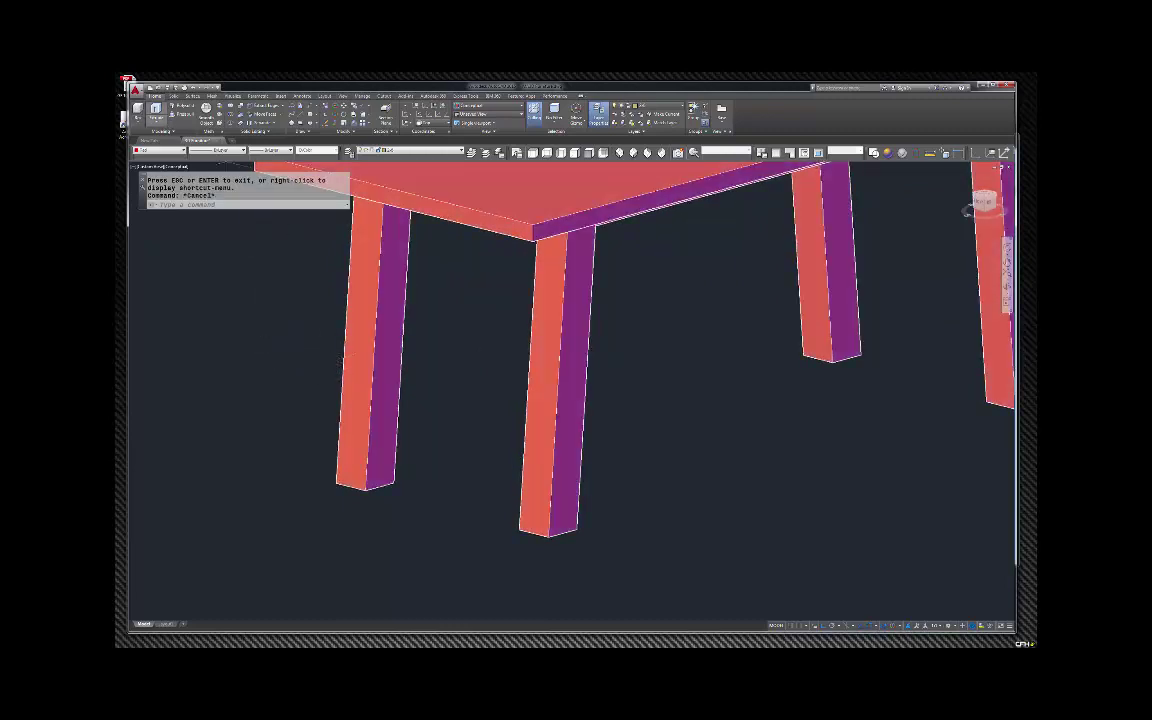
Model a box as a lower crossbar spanning the two near-end legs, with width 3.5 and height 2.
{"action": "left_click", "coordinate": [138, 110]}
{"action": "scroll", "coordinate": [305, 395], "scroll_direction": "up", "scroll_amount": 4}
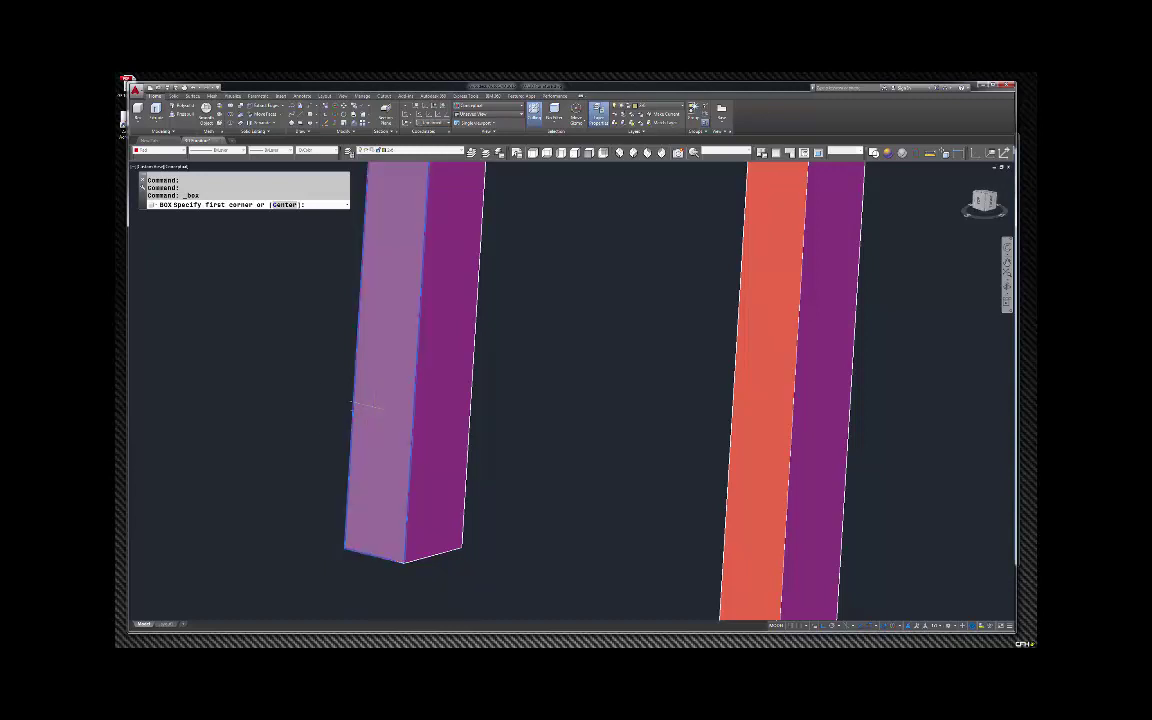
{"action": "left_click", "coordinate": [368, 405]}
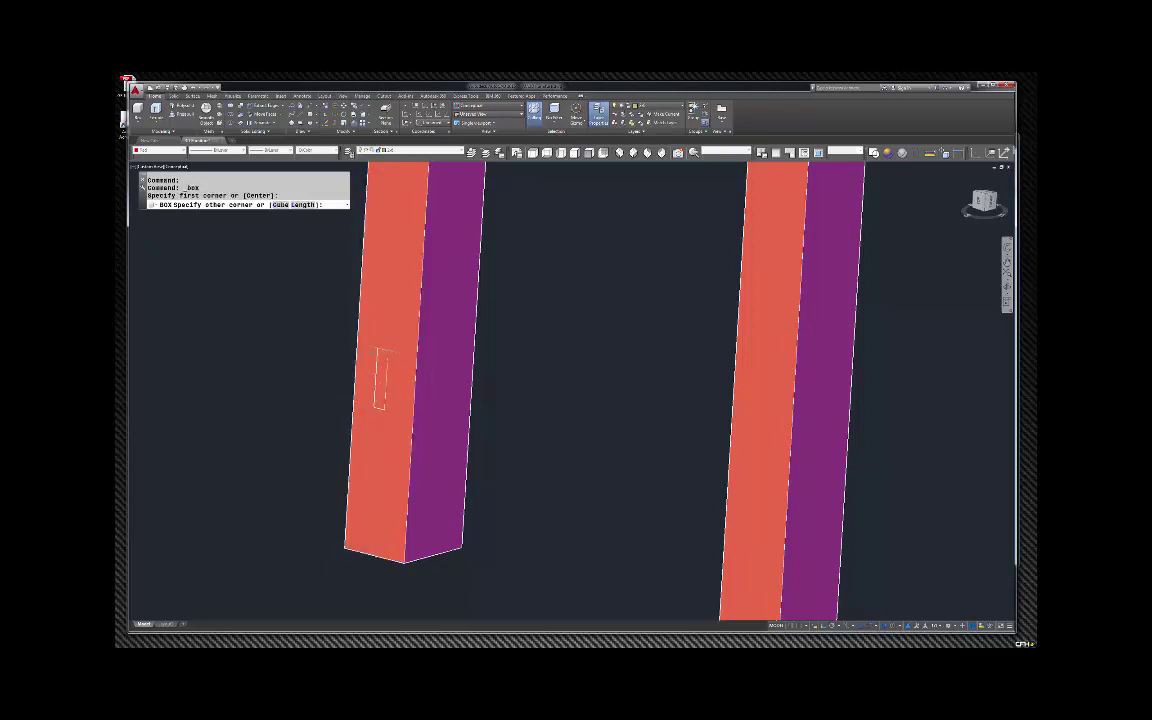
{"action": "key", "text": "Return"}
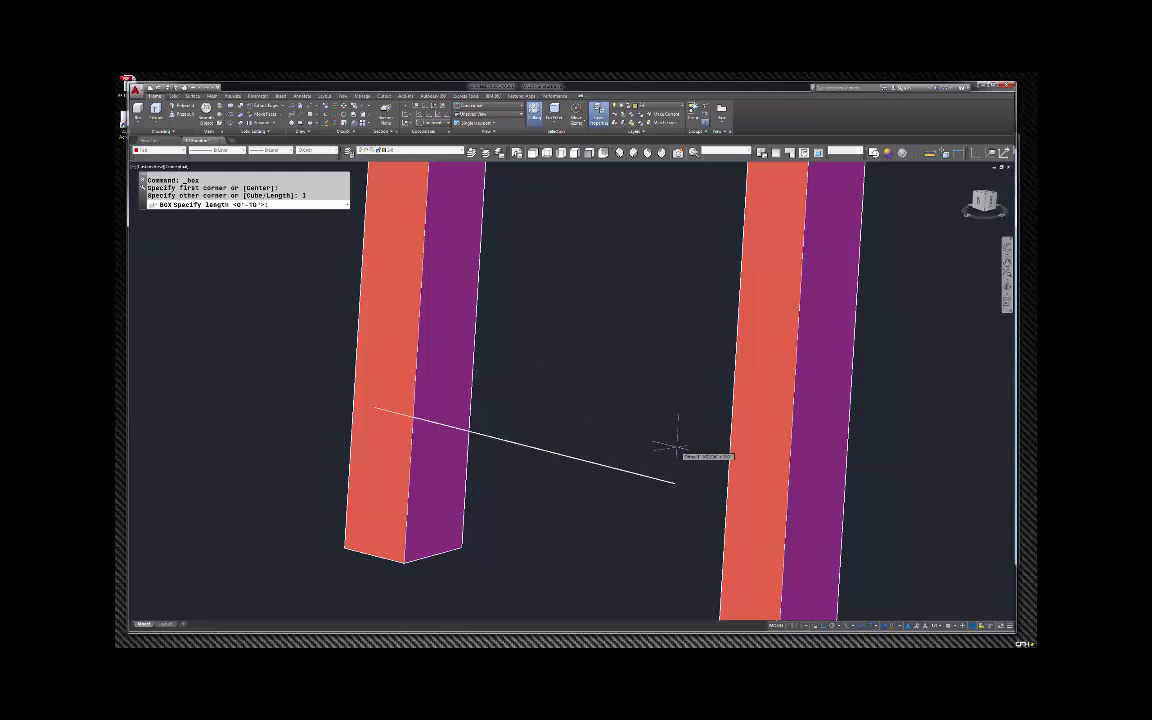
{"action": "scroll", "coordinate": [661, 445], "scroll_direction": "down", "scroll_amount": 2}
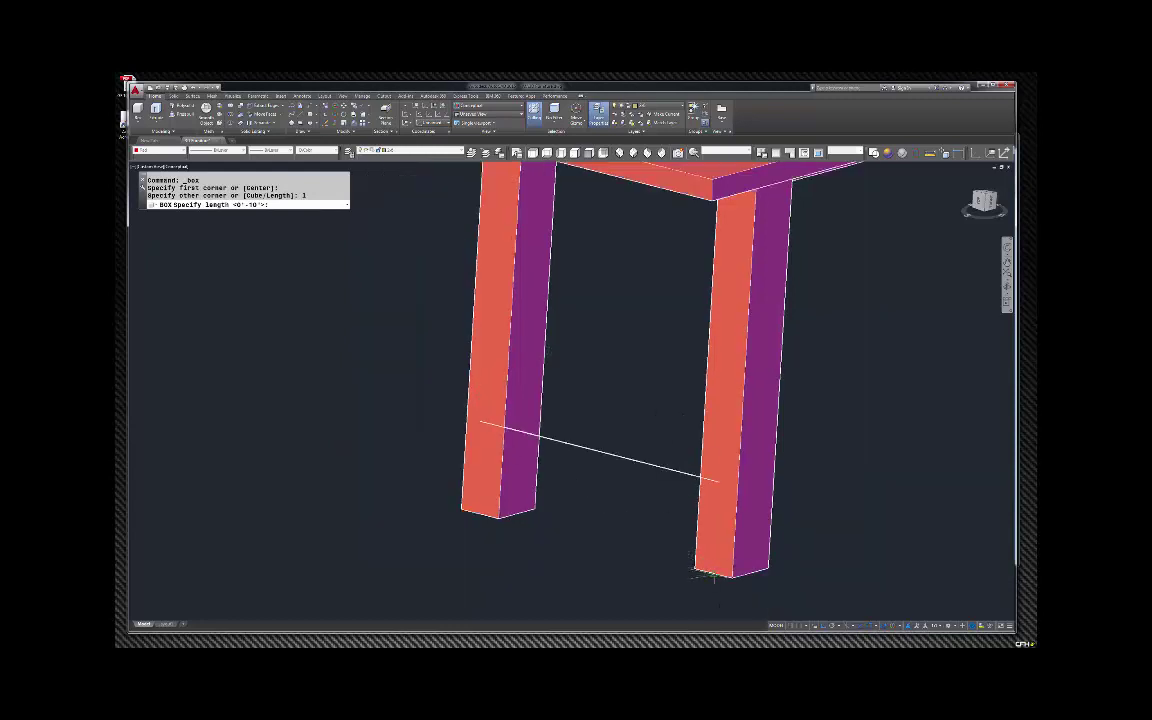
{"action": "left_click", "coordinate": [704, 474]}
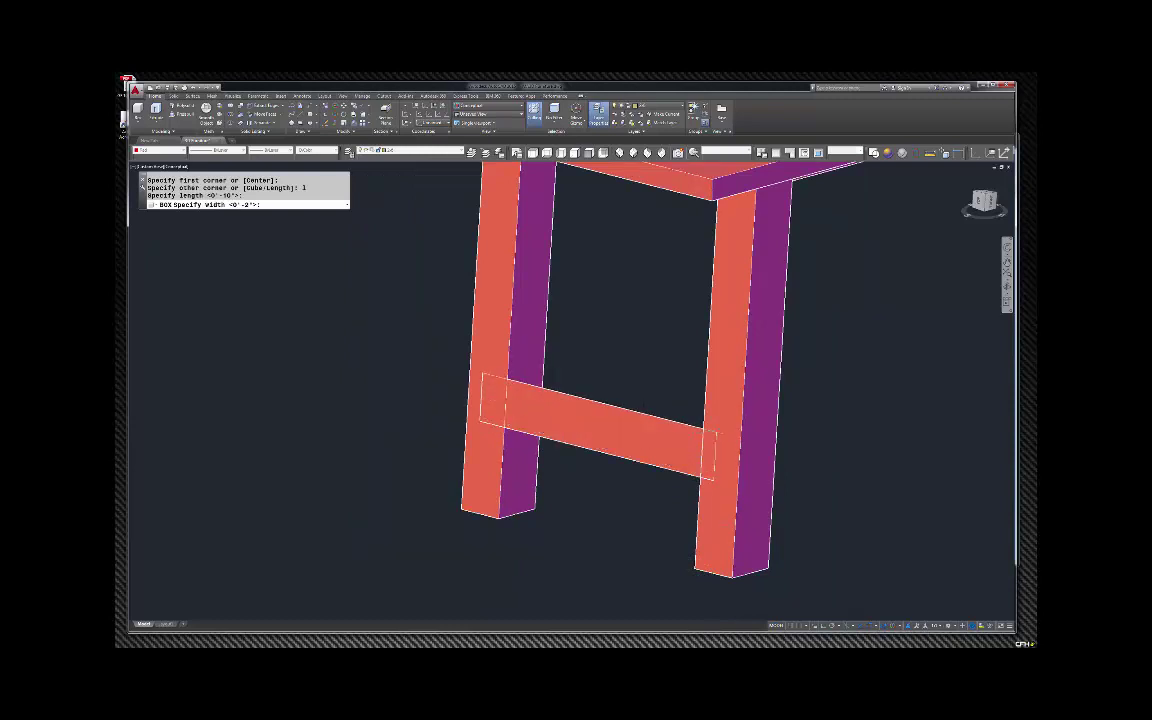
{"action": "key", "text": "Return"}
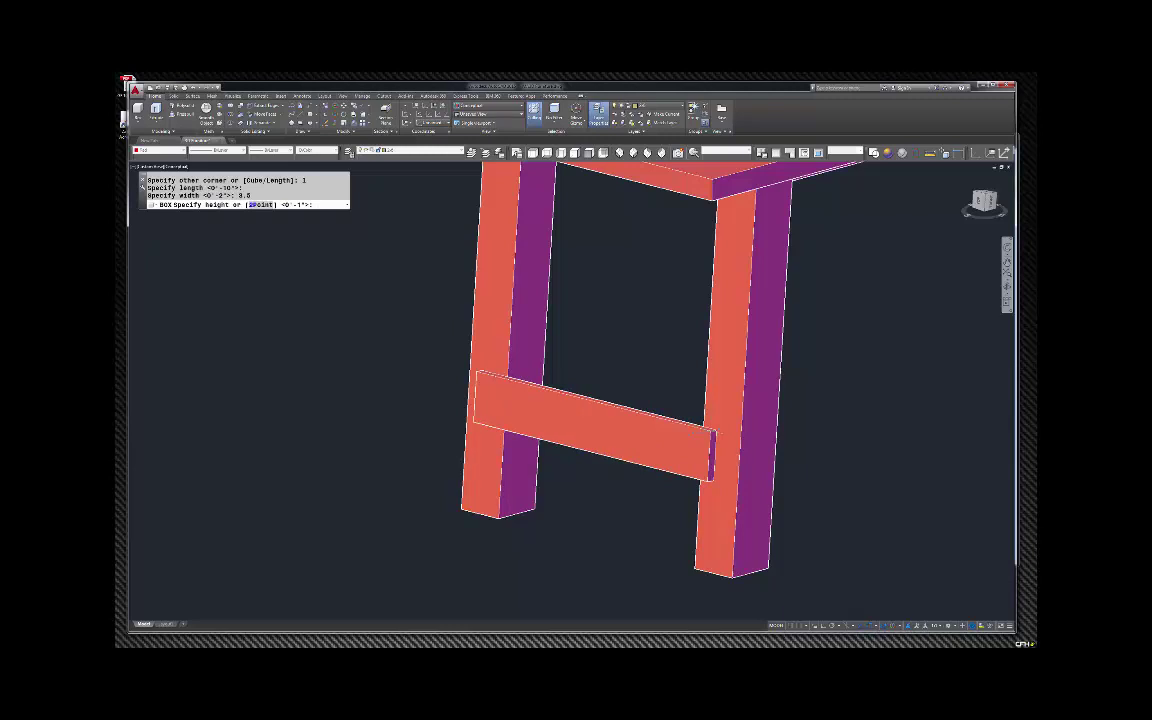
{"action": "type", "text": "2"}
{"action": "key", "text": "Return"}
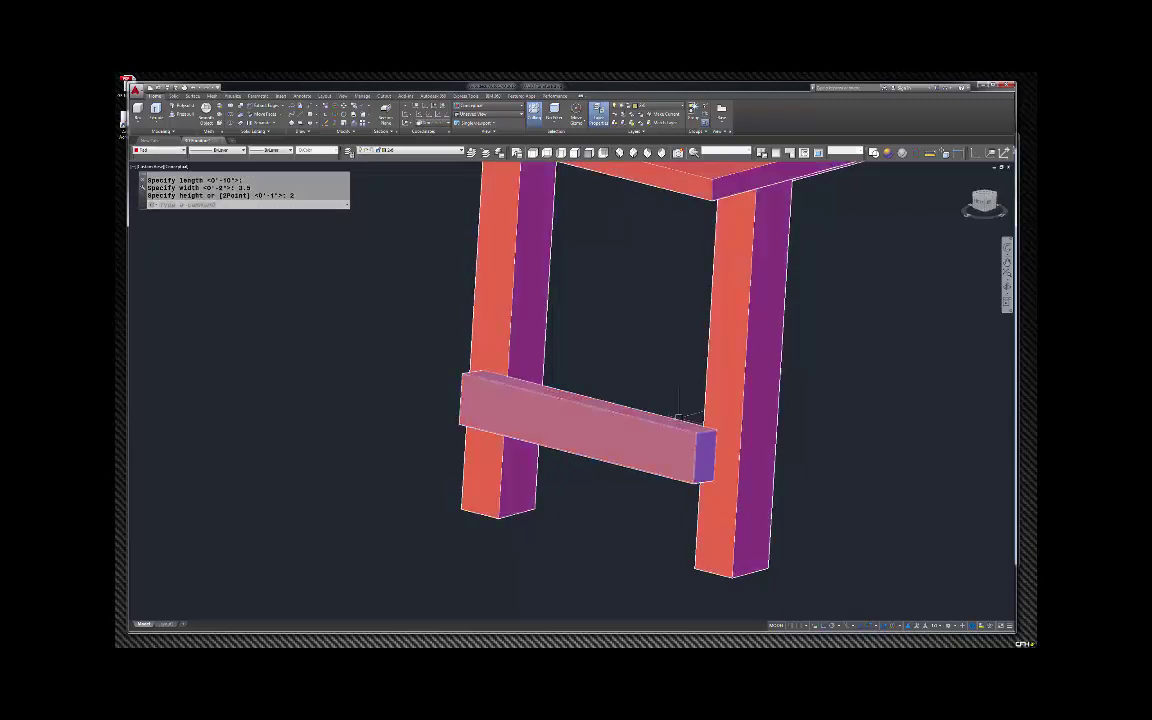
Move the lower crossbar inward by 3 so that it sits between the two end legs.
{"action": "left_click", "coordinate": [580, 410]}
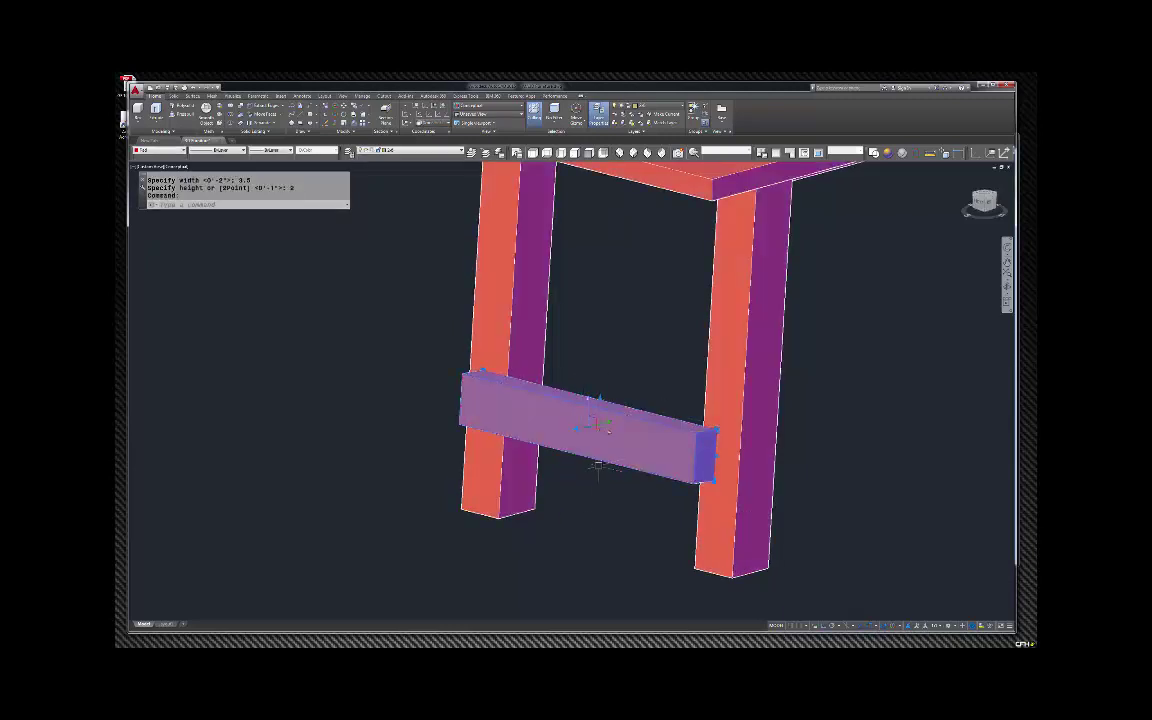
{"action": "type", "text": "m"}
{"action": "key", "text": "Return"}
{"action": "left_click", "coordinate": [514, 550]}
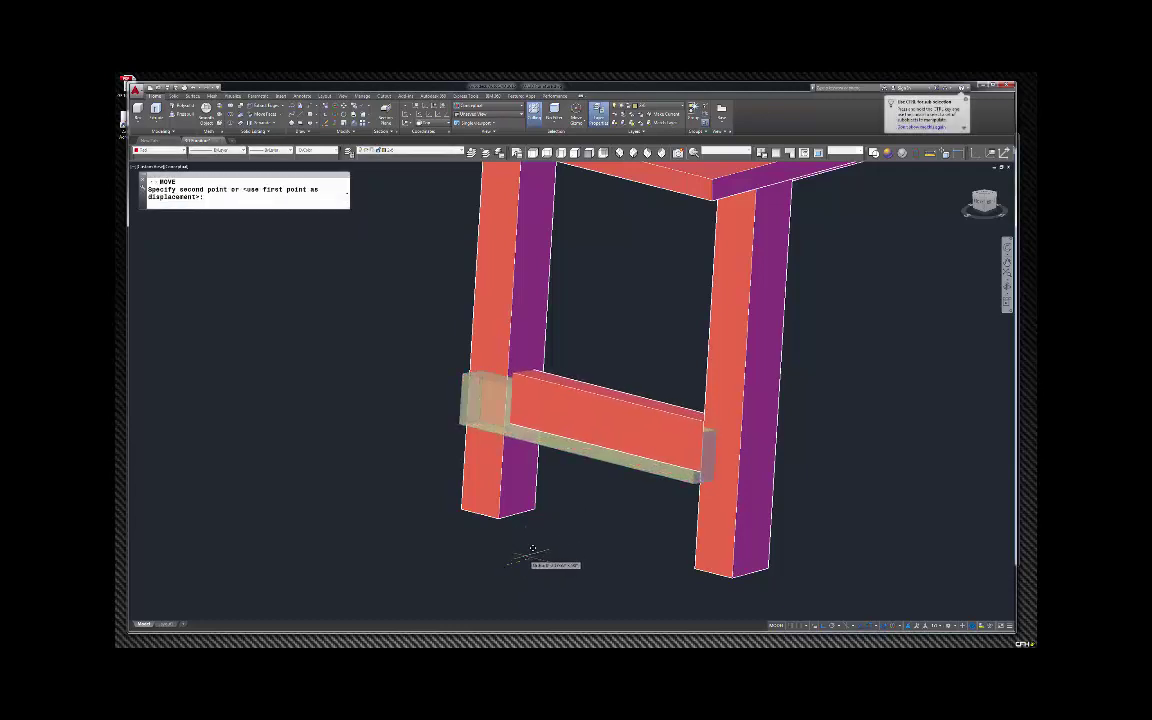
{"action": "left_click", "coordinate": [528, 552]}
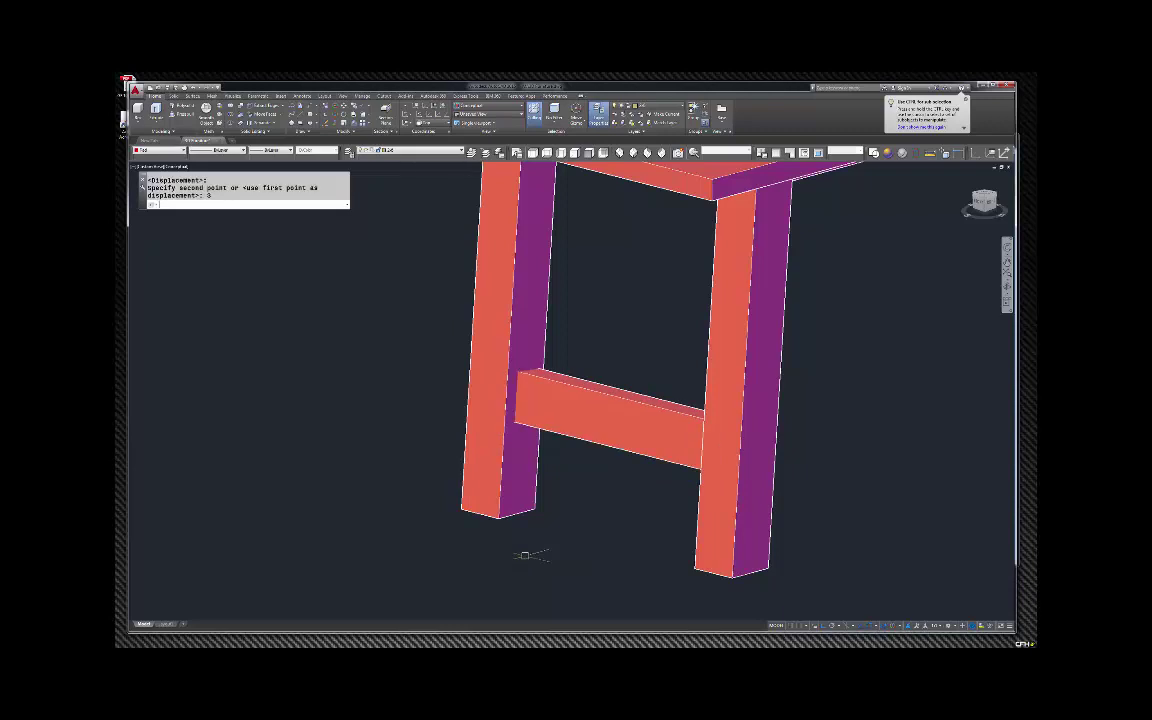
{"action": "scroll", "coordinate": [450, 410], "scroll_direction": "down", "scroll_amount": 4}
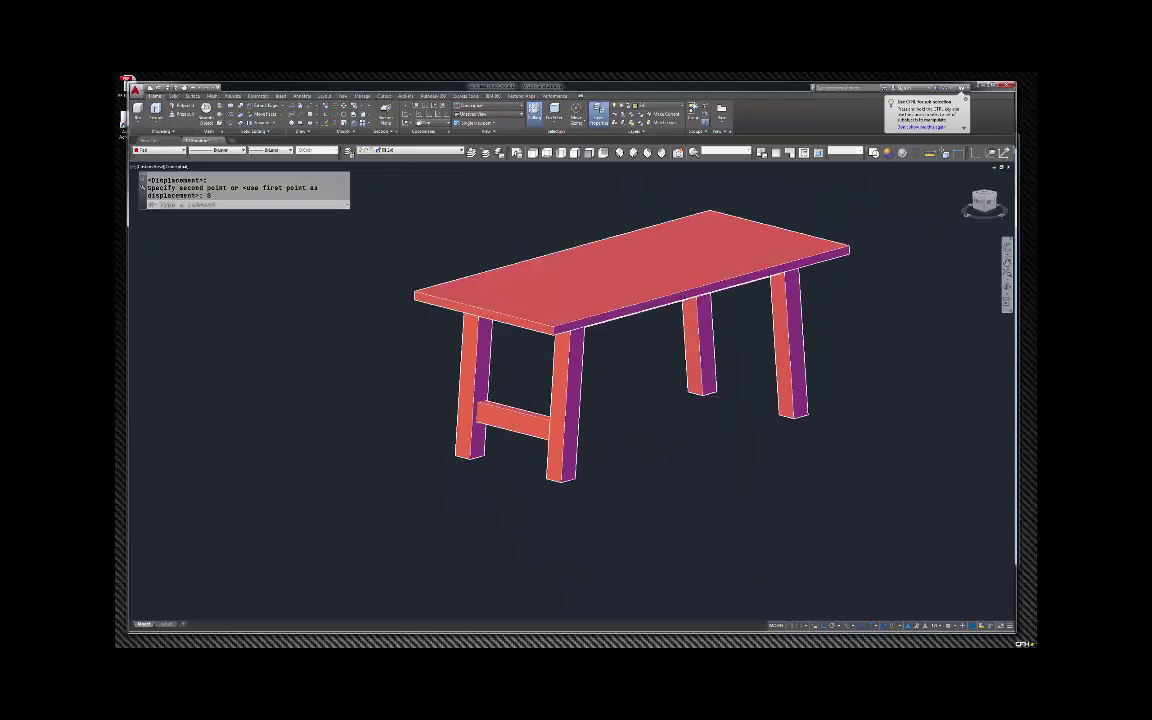
Mirror the lower crossbar about the middle of the table's length to the far pair of legs, keeping the original.
{"action": "left_click", "coordinate": [510, 415]}
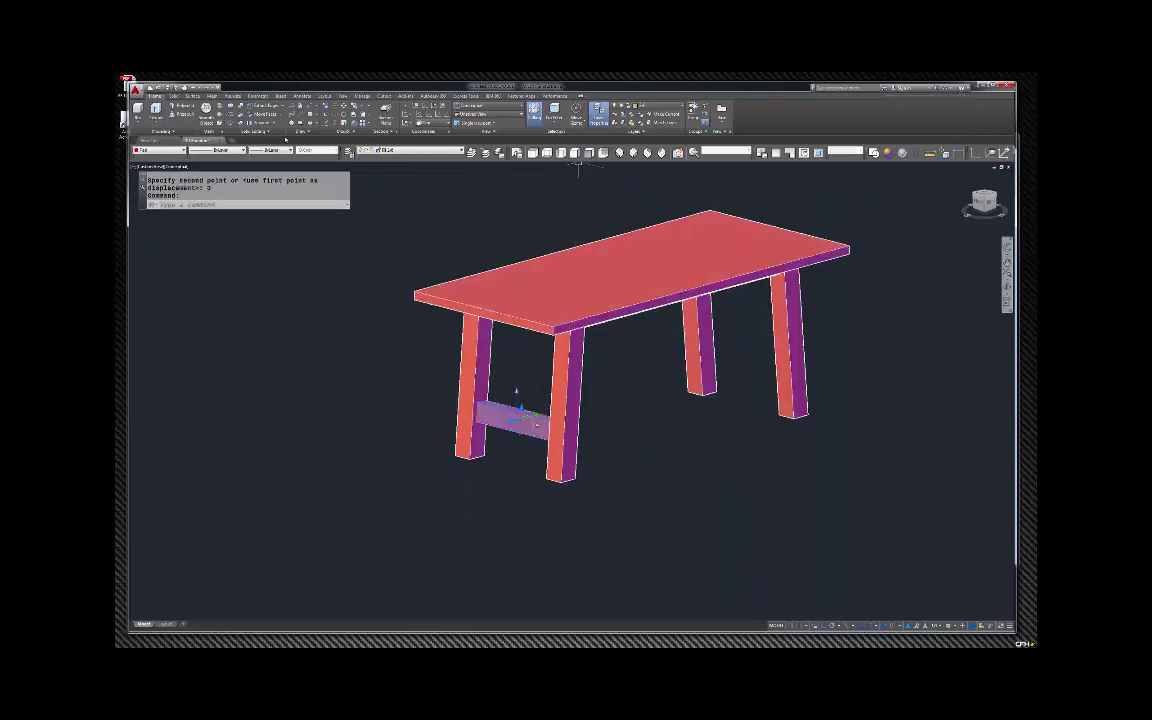
{"action": "left_click", "coordinate": [345, 131]}
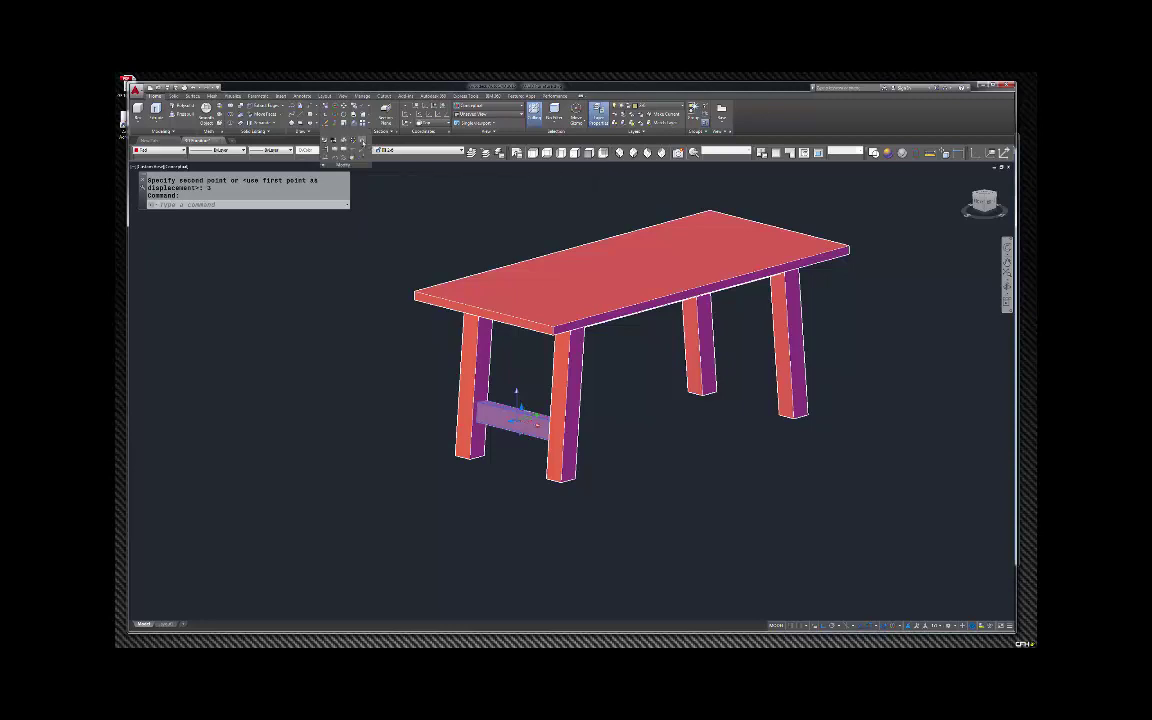
{"action": "left_click", "coordinate": [325, 127]}
{"action": "left_click", "coordinate": [683, 286]}
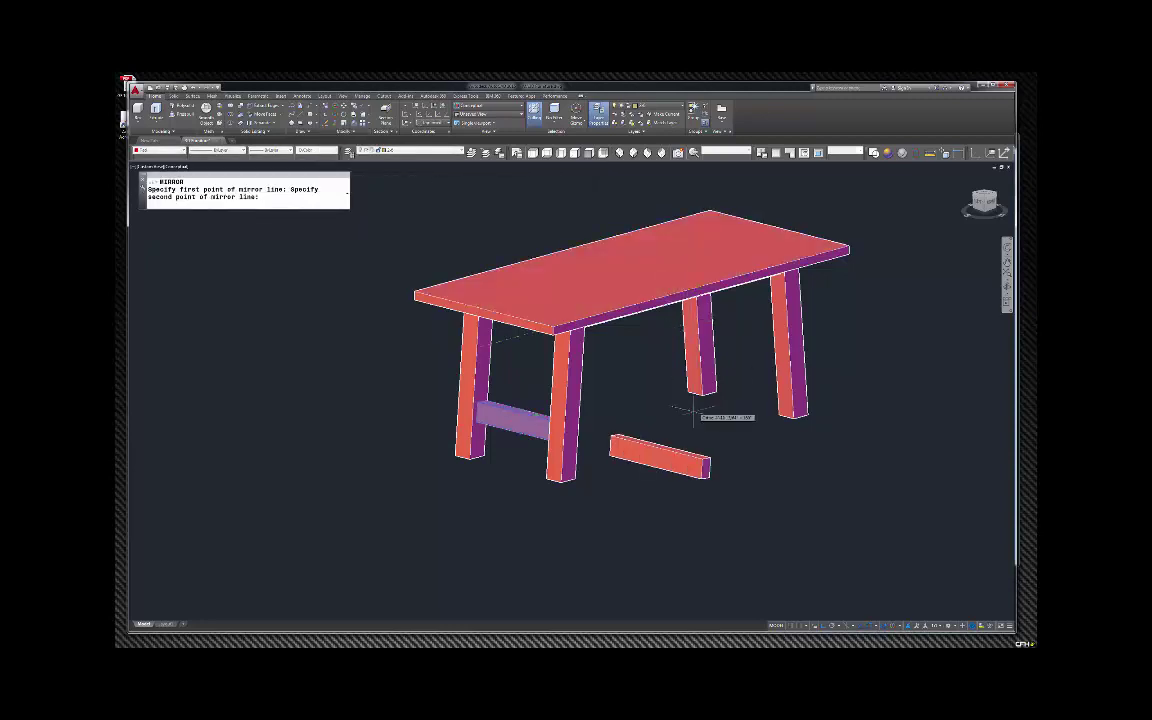
{"action": "left_click", "coordinate": [680, 250]}
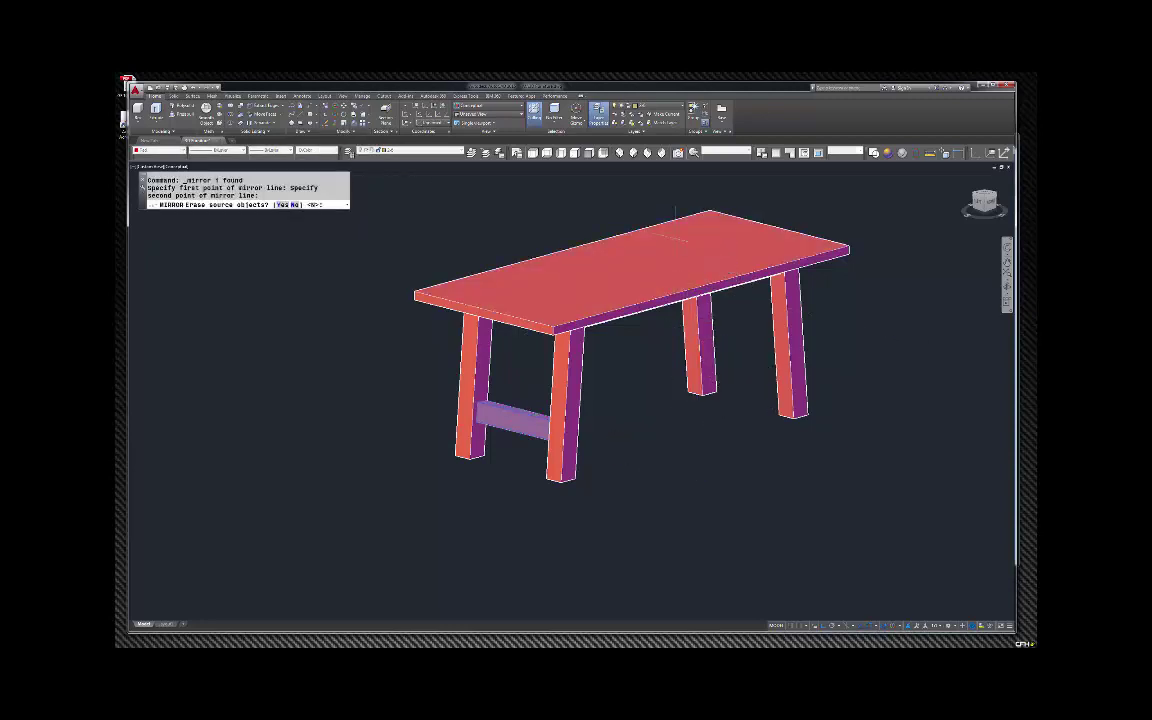
{"action": "key", "text": "Return"}
{"action": "scroll", "coordinate": [738, 364], "scroll_direction": "up", "scroll_amount": 5}
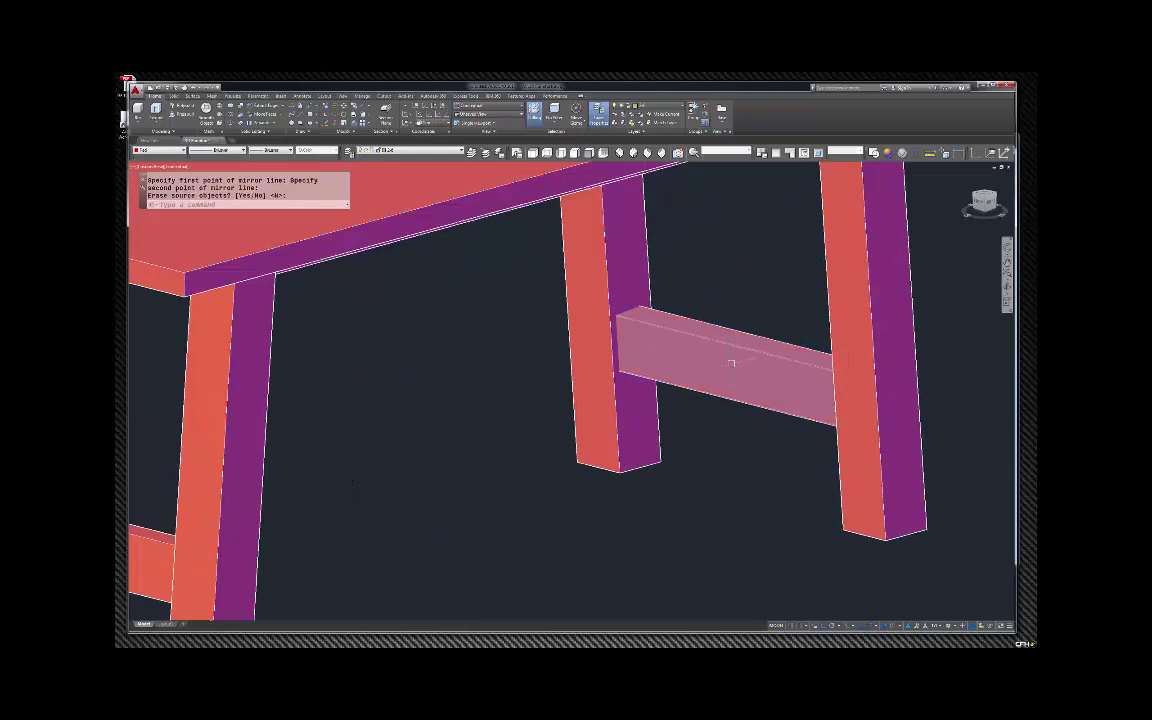
{"action": "scroll", "coordinate": [735, 360], "scroll_direction": "down", "scroll_amount": 6}
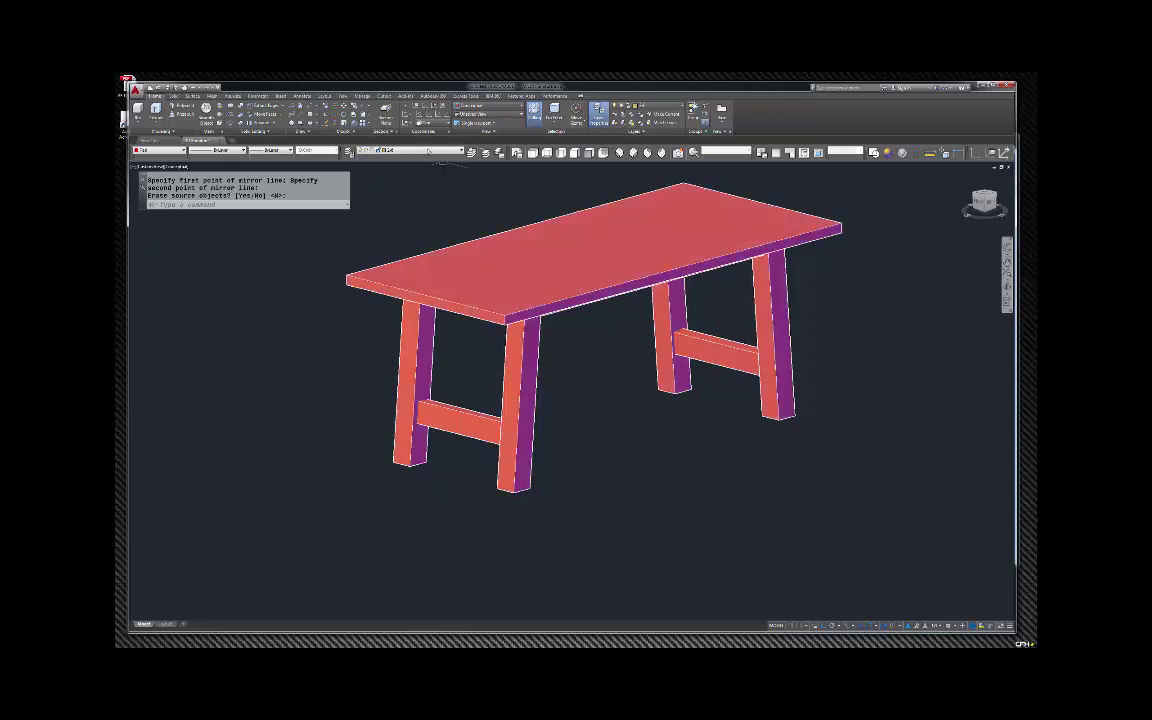
Union both lower crossbars with the rest of the table into a single solid.
{"action": "left_click", "coordinate": [231, 105]}
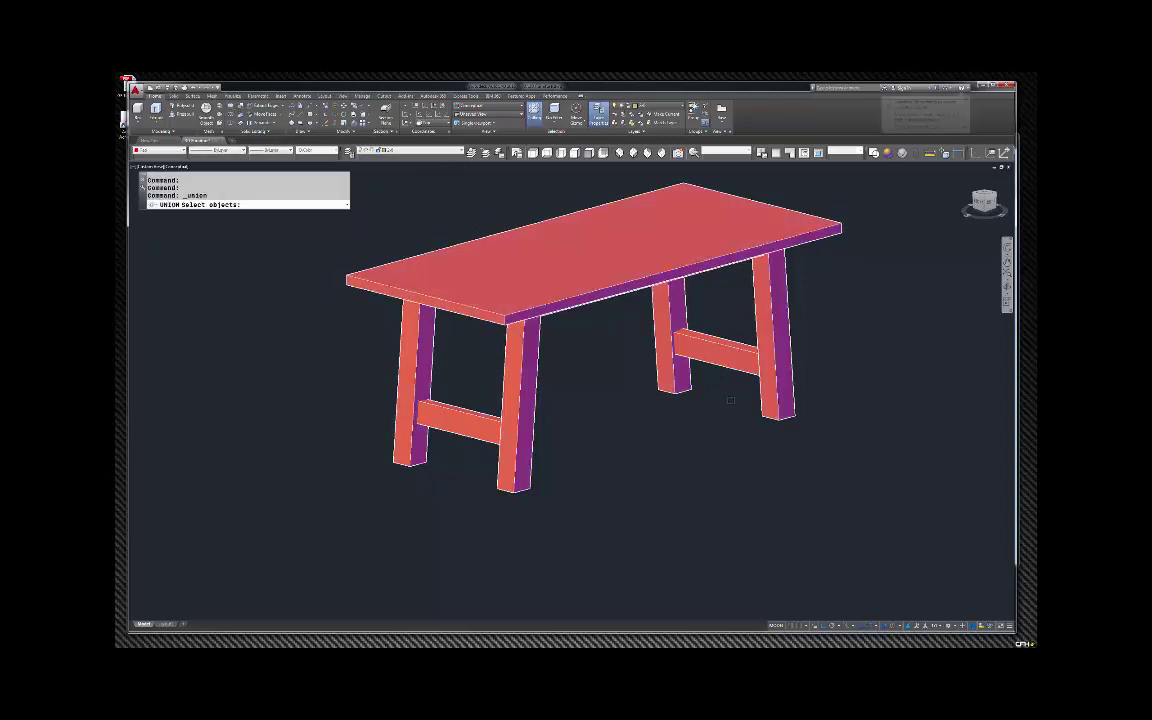
{"action": "left_click", "coordinate": [805, 463]}
{"action": "left_click", "coordinate": [400, 286]}
{"action": "key", "text": "Return"}
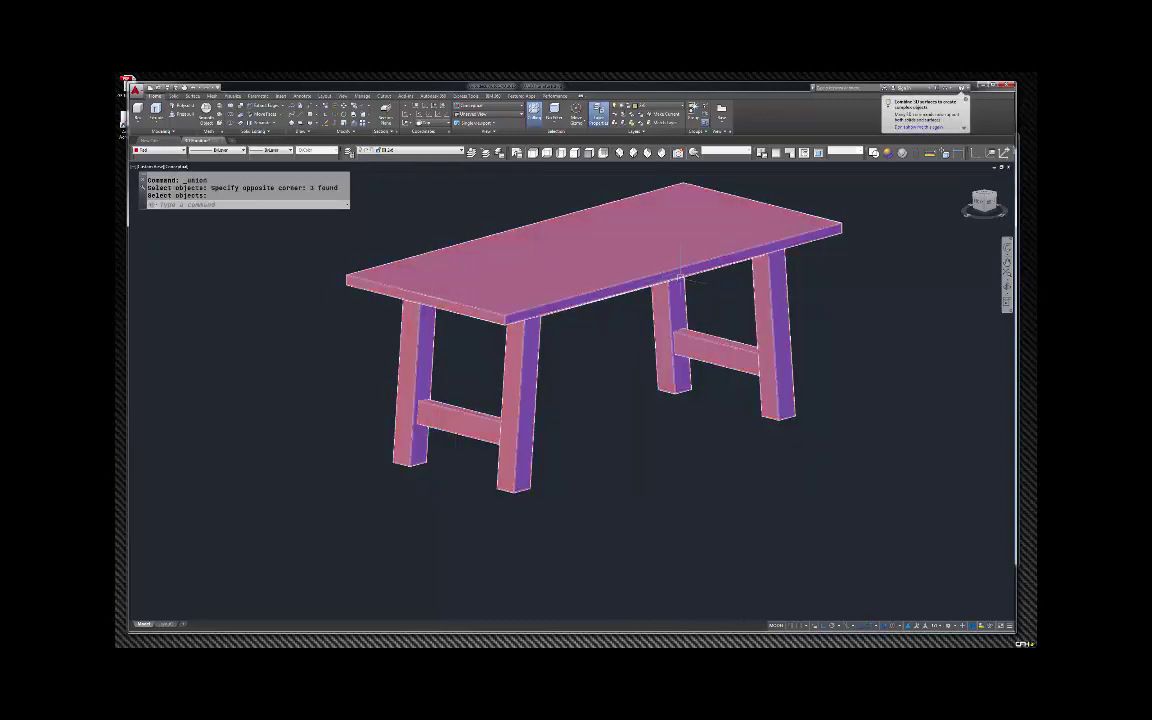
{"action": "scroll", "coordinate": [709, 332], "scroll_direction": "down", "scroll_amount": 3}
{"action": "key", "text": "Escape"}
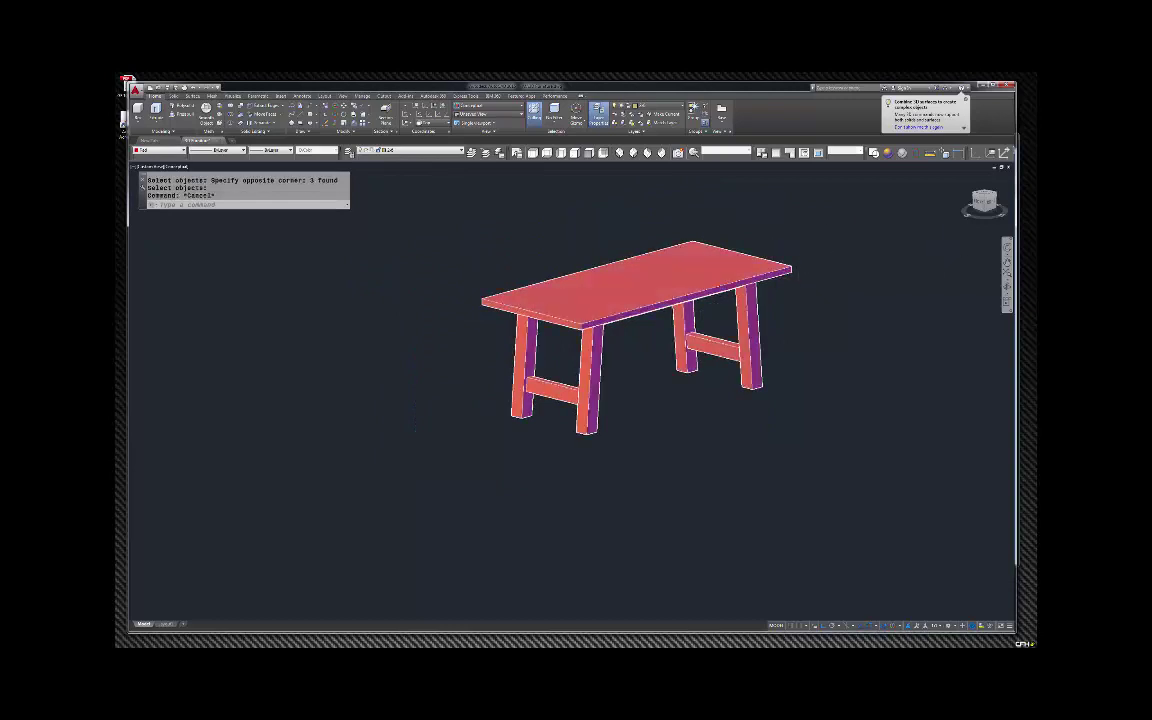
Switch to the browser to review the farm table picture, and close its enlarged preview.
{"action": "key", "text": "alt+Tab"}
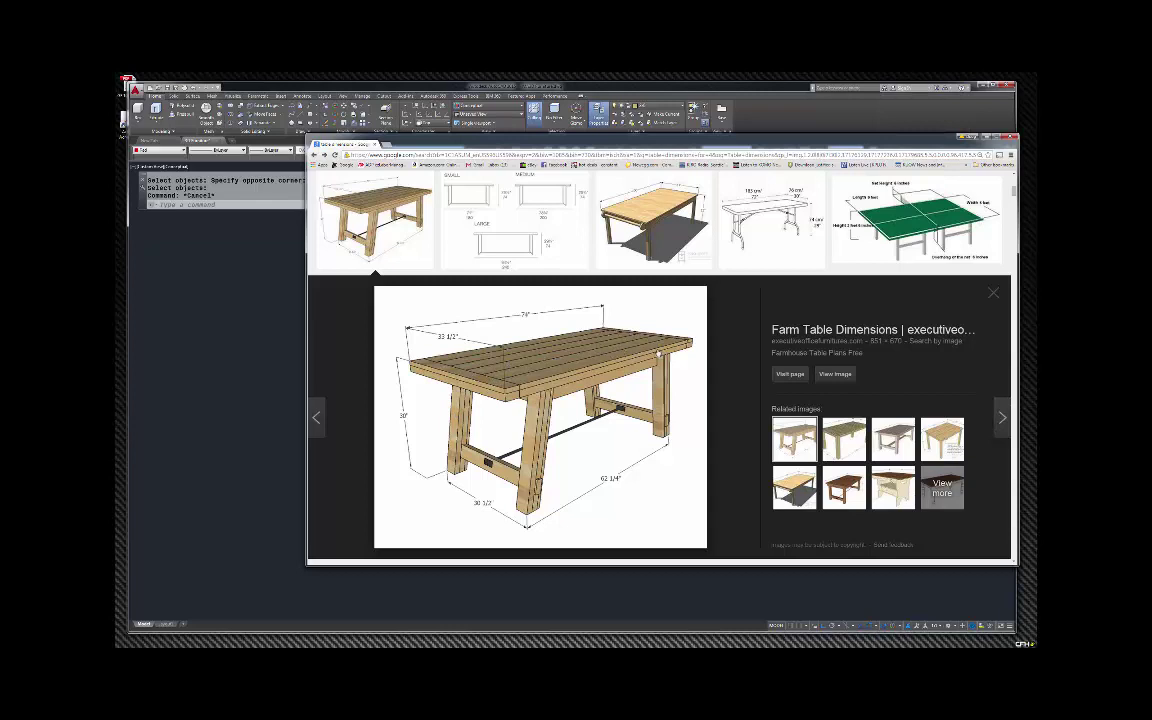
{"action": "key", "text": "Escape"}
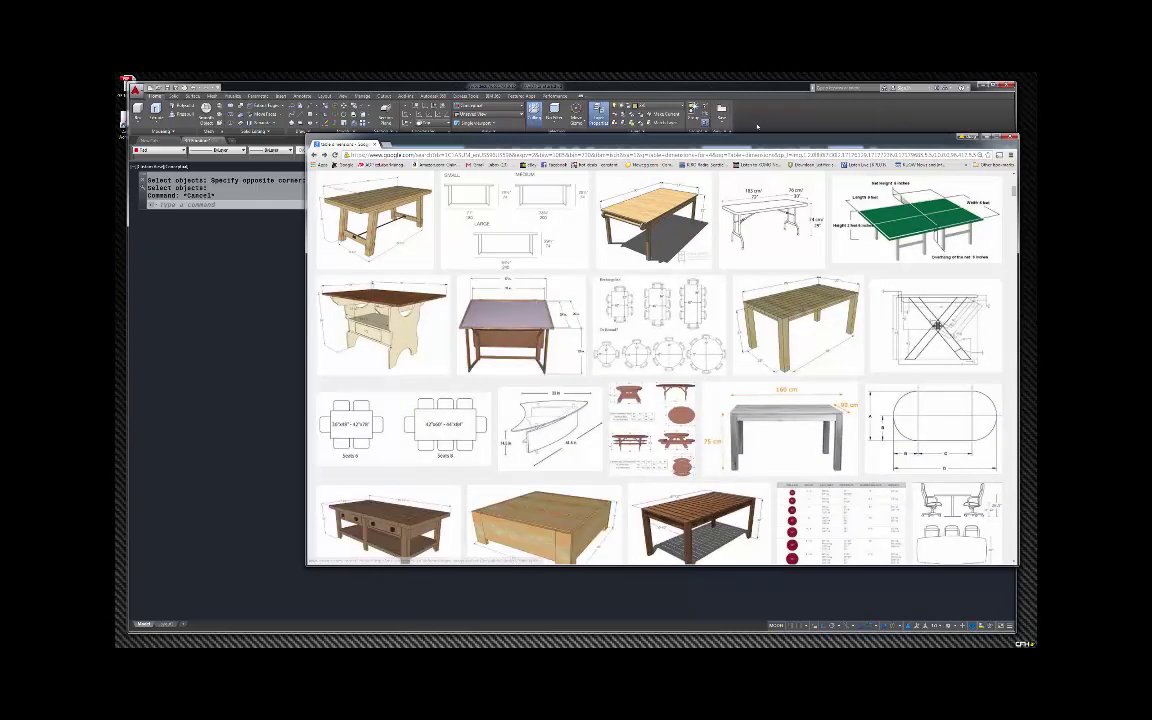
Switch back to AutoCAD and display the model in the Shades of Gray visual style.
{"action": "left_click", "coordinate": [985, 137]}
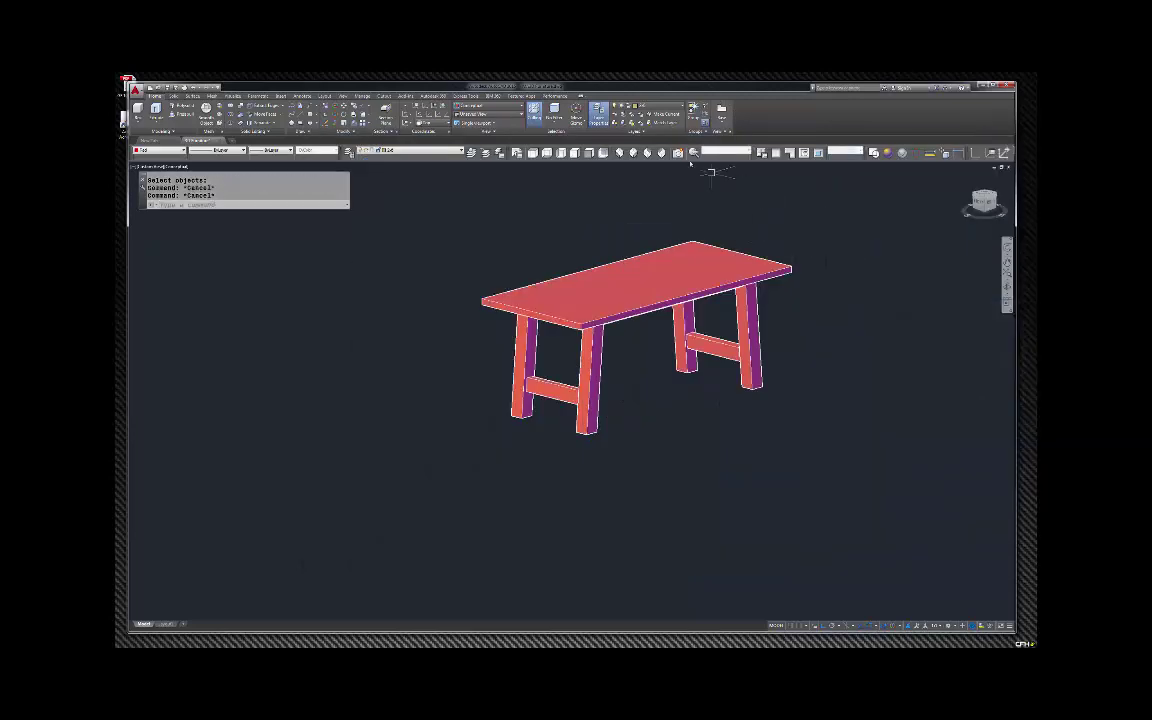
{"action": "left_click", "coordinate": [898, 155]}
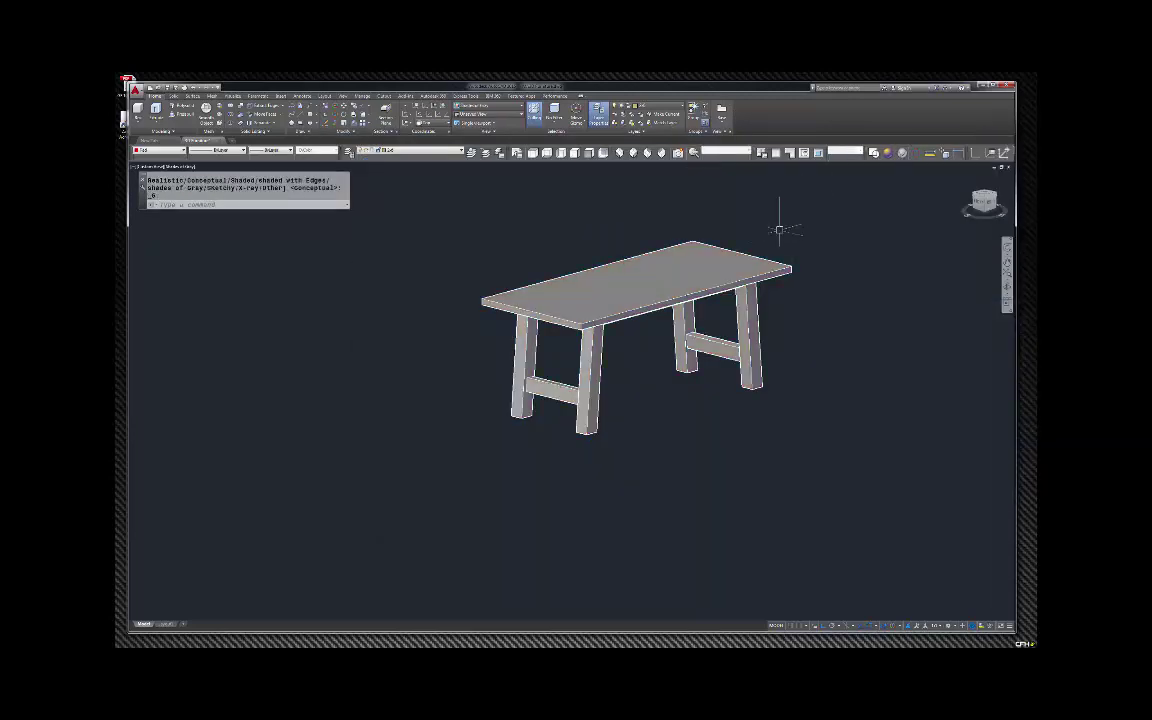
{"action": "scroll", "coordinate": [764, 234], "scroll_direction": "up", "scroll_amount": 7}
{"action": "scroll", "coordinate": [677, 248], "scroll_direction": "down", "scroll_amount": 6}
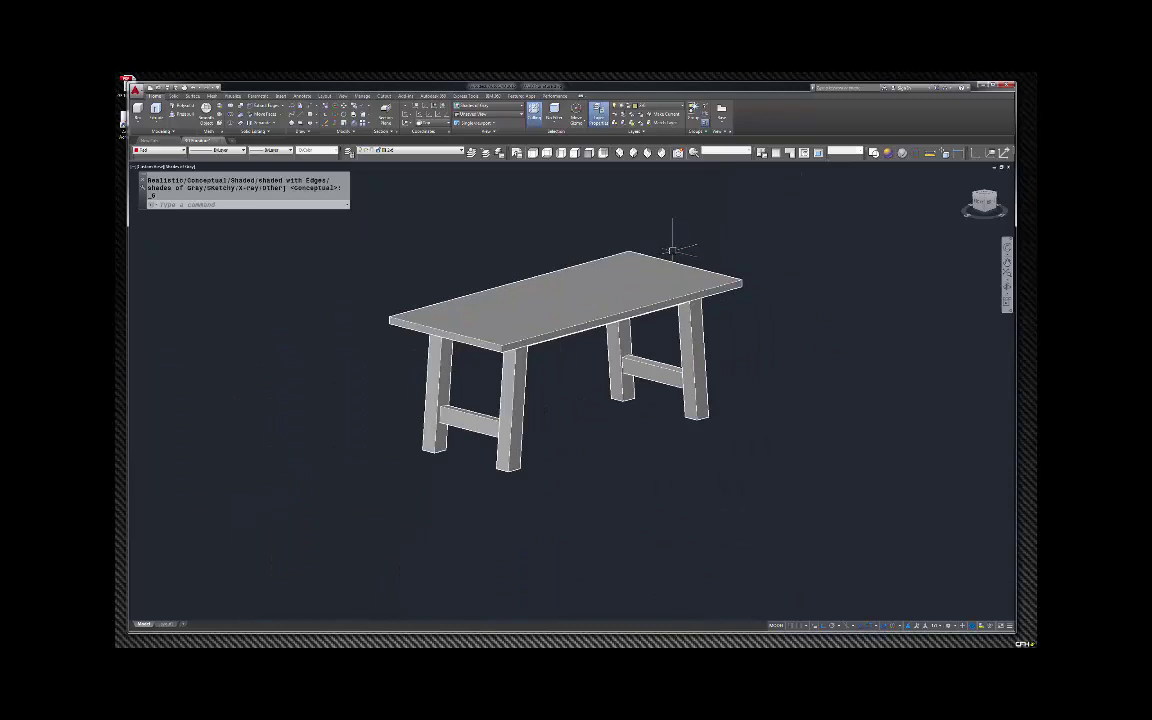
Move the chair by the bottom corner of its front leg to the floor beside the table's end leg.
{"action": "left_click", "coordinate": [1008, 287]}
{"action": "left_click_drag", "start_coordinate": [833, 321], "coordinate": [690, 350]}
{"action": "key", "text": "Escape"}
{"action": "scroll", "coordinate": [712, 369], "scroll_direction": "down", "scroll_amount": 12}
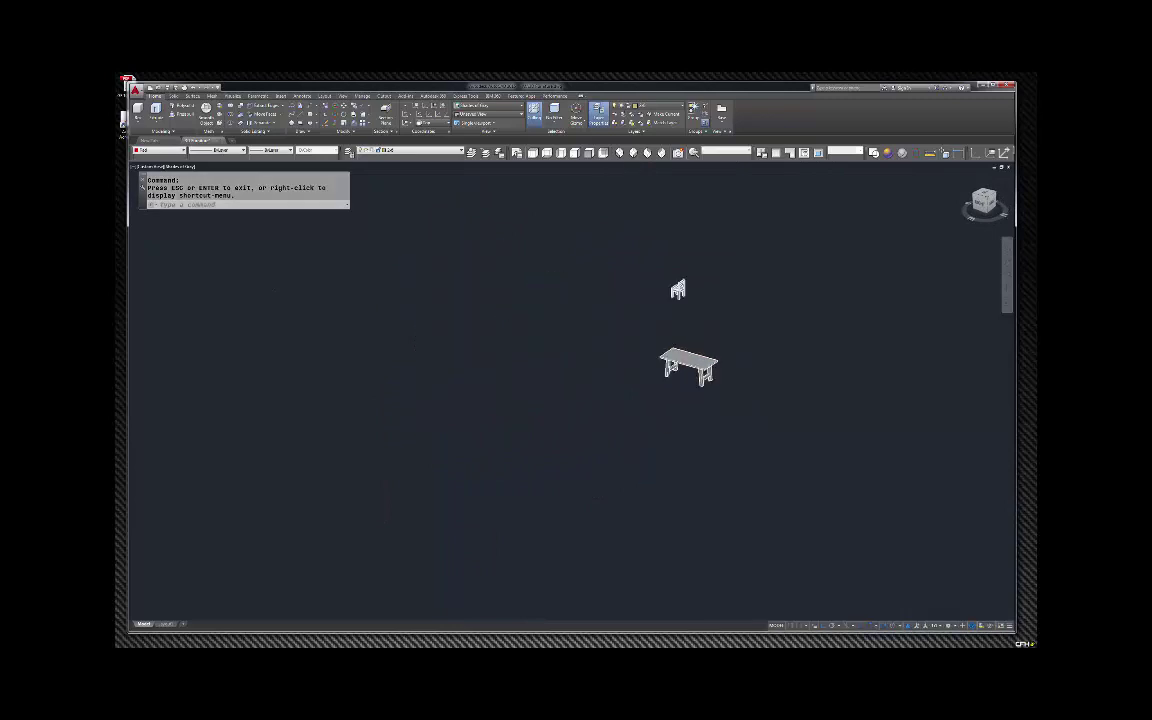
{"action": "scroll", "coordinate": [703, 352], "scroll_direction": "up", "scroll_amount": 8}
{"action": "key", "text": "Escape"}
{"action": "left_click", "coordinate": [648, 295]}
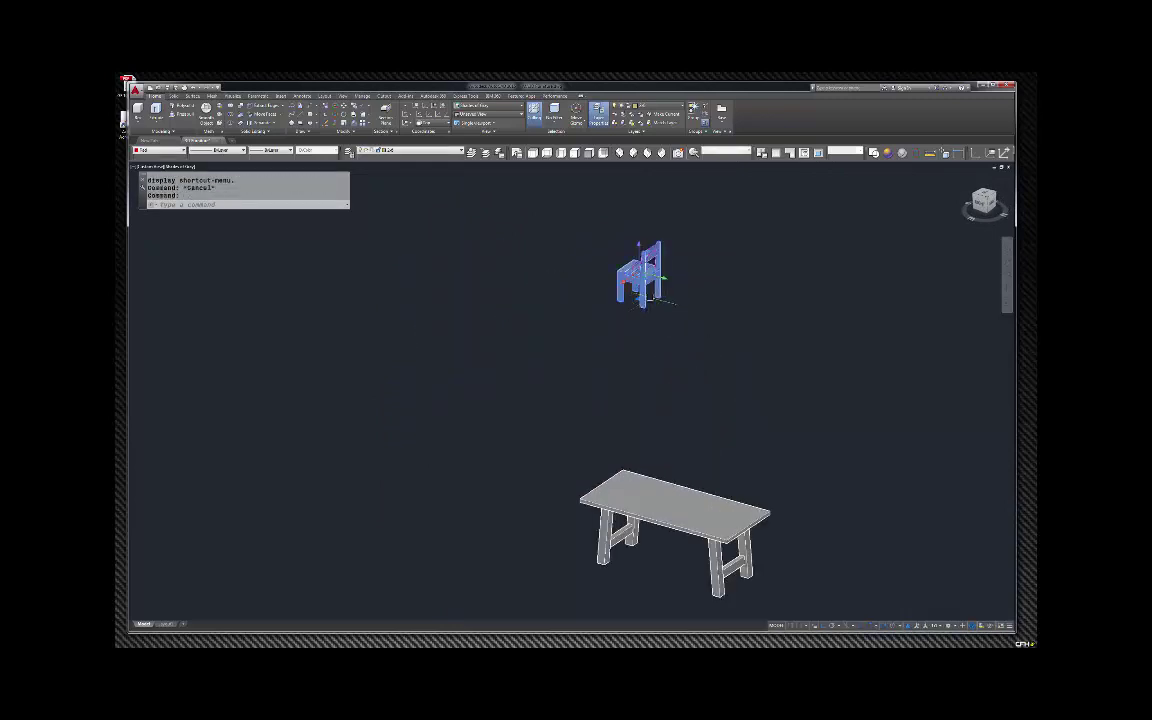
{"action": "type", "text": "m"}
{"action": "key", "text": "Return"}
{"action": "scroll", "coordinate": [613, 303], "scroll_direction": "up", "scroll_amount": 3}
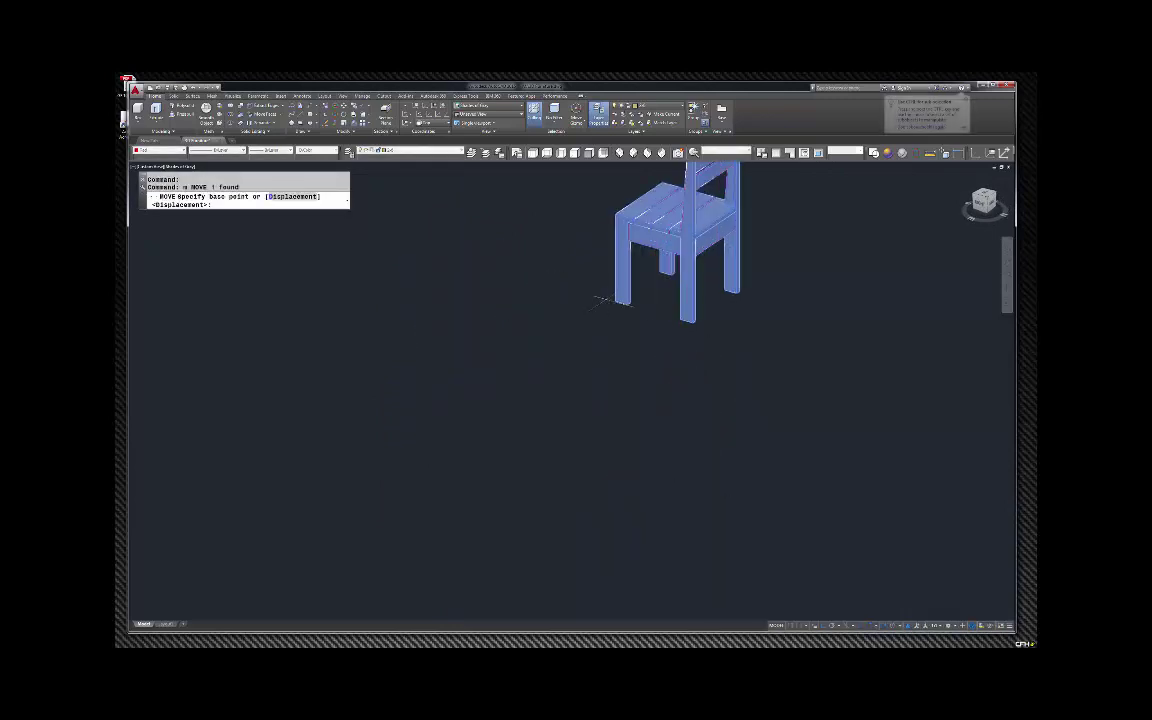
{"action": "left_click", "coordinate": [613, 303]}
{"action": "scroll", "coordinate": [640, 310], "scroll_direction": "down", "scroll_amount": 5}
{"action": "scroll", "coordinate": [689, 400], "scroll_direction": "up", "scroll_amount": 7}
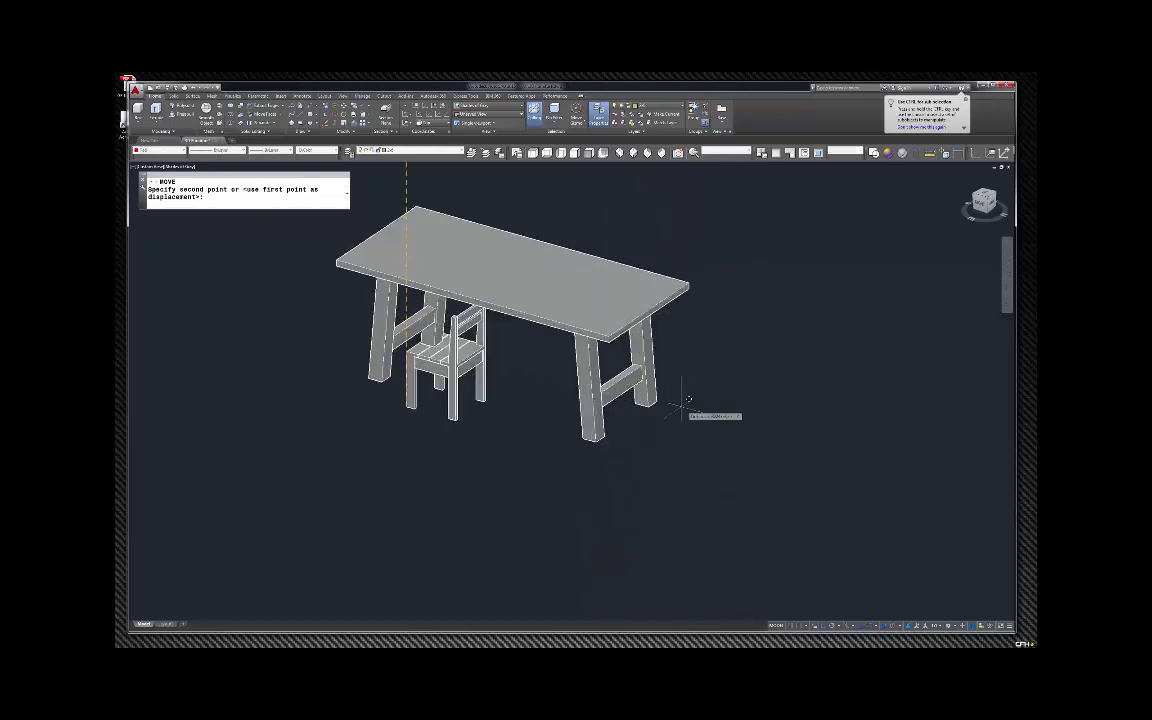
{"action": "left_click", "coordinate": [563, 458]}
{"action": "key", "text": "Return"}
{"action": "left_click", "coordinate": [650, 447]}
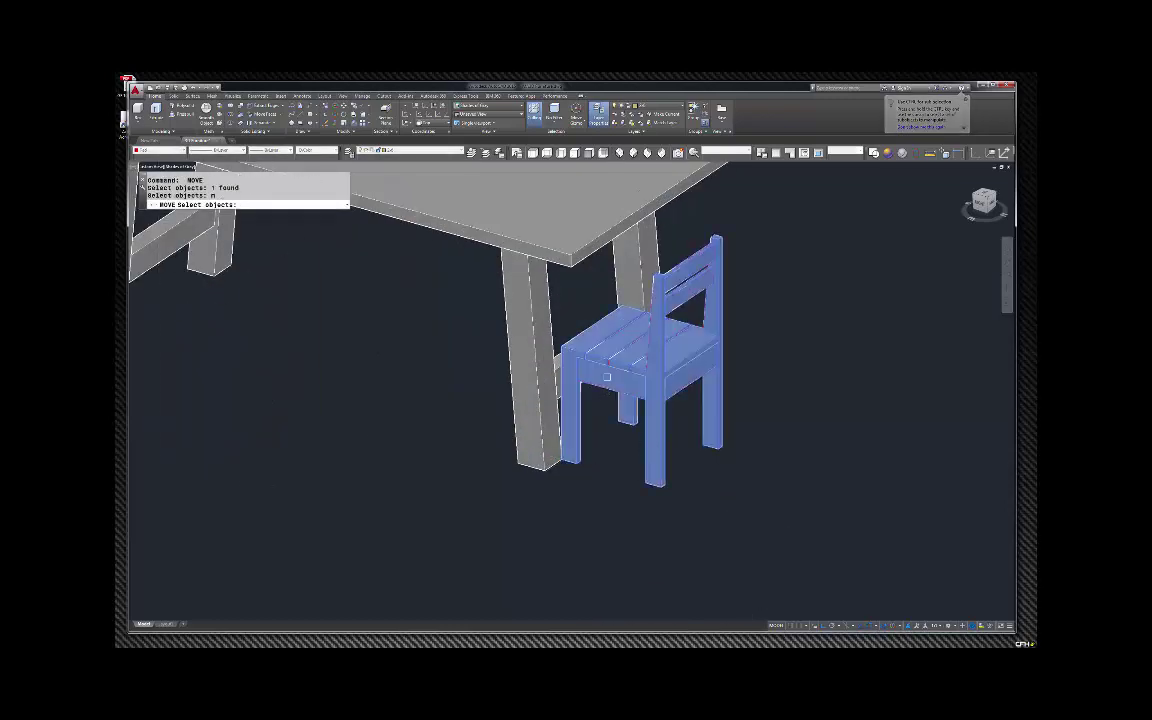
{"action": "scroll", "coordinate": [603, 430], "scroll_direction": "down", "scroll_amount": 4}
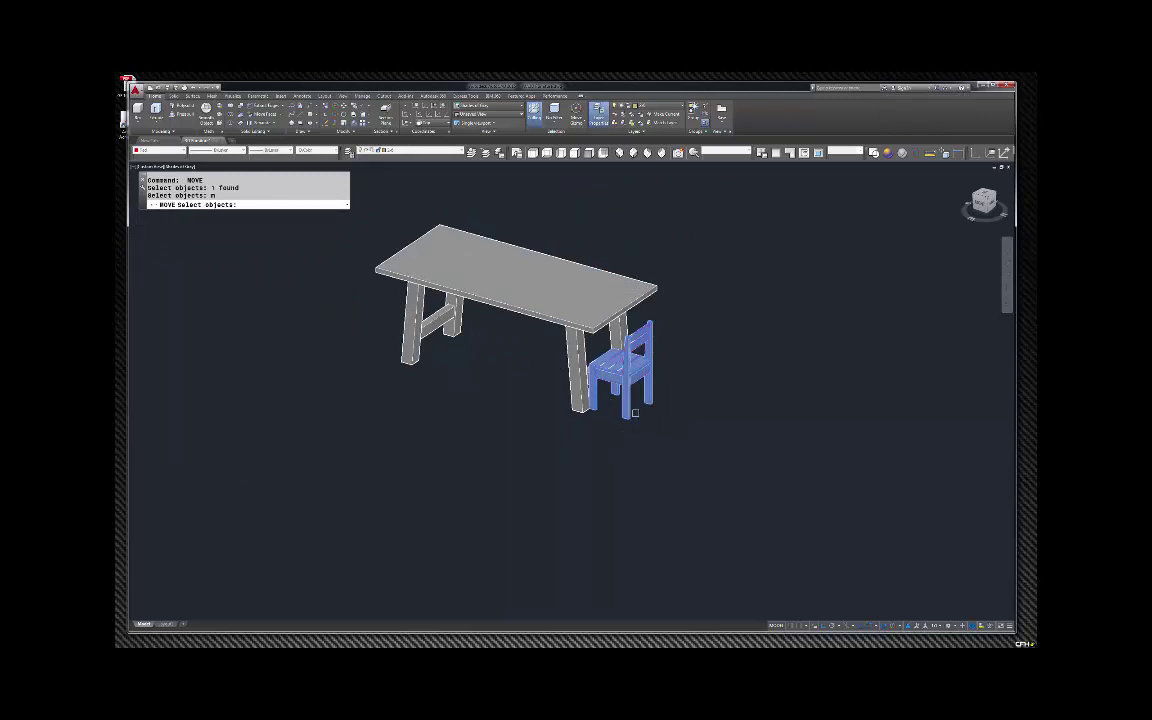
{"action": "left_click", "coordinate": [634, 412]}
{"action": "key", "text": "Escape"}
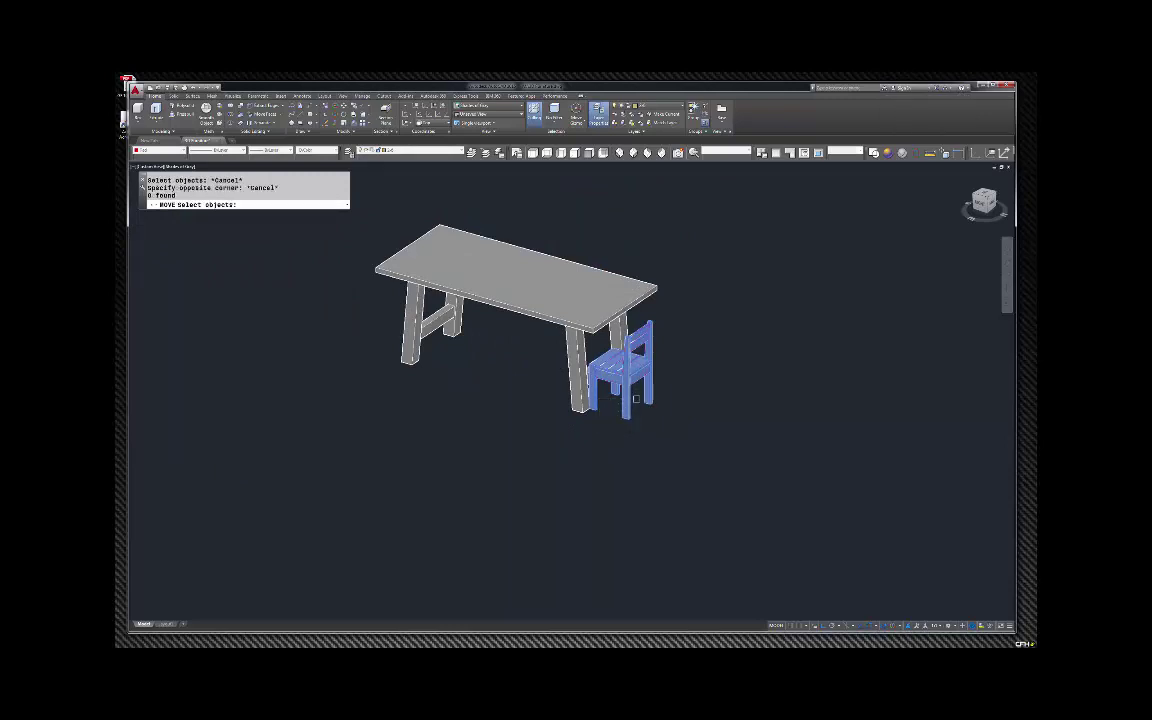
{"action": "key", "text": "Escape"}
{"action": "key", "text": "Escape"}
Move the chair 11 away from the table along the direction of the table's length.
{"action": "left_click", "coordinate": [626, 405]}
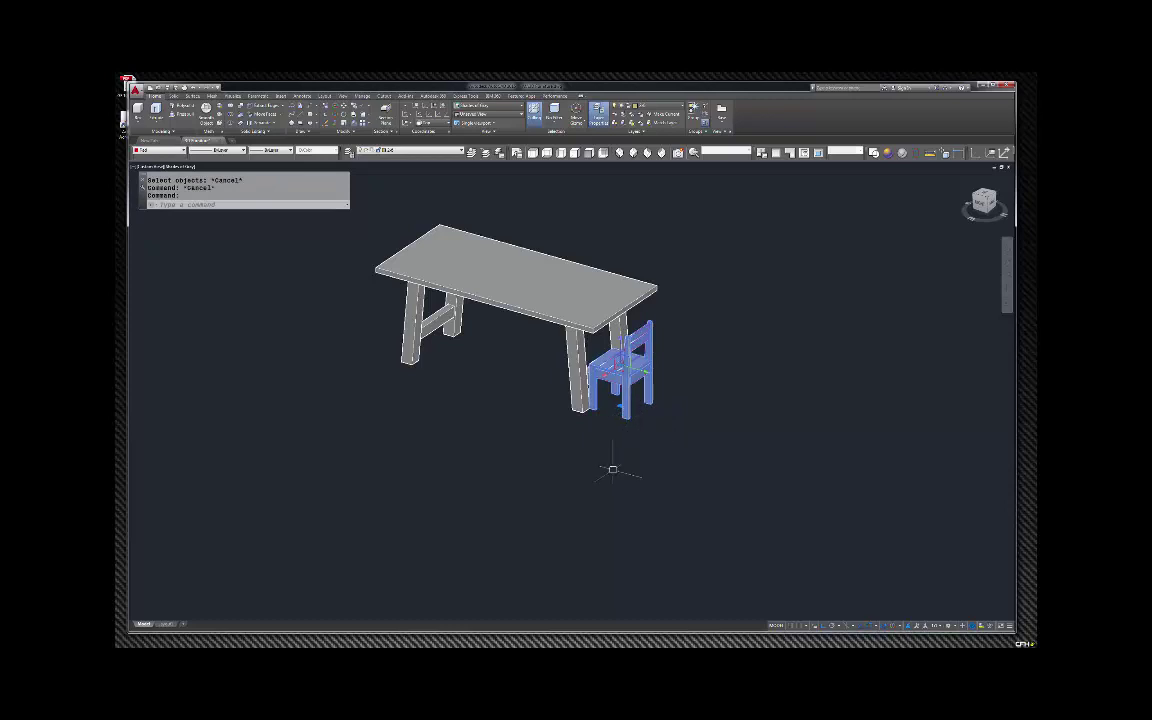
{"action": "type", "text": "m"}
{"action": "key", "text": "Return"}
{"action": "left_click", "coordinate": [578, 456]}
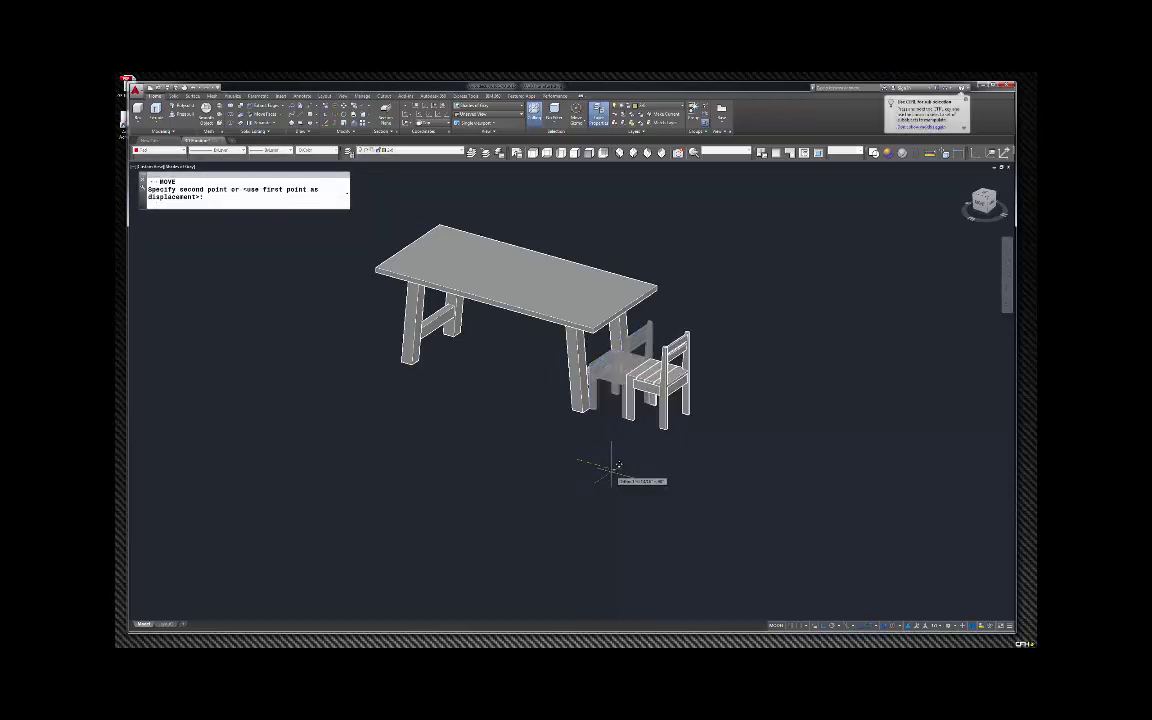
{"action": "left_click", "coordinate": [610, 465]}
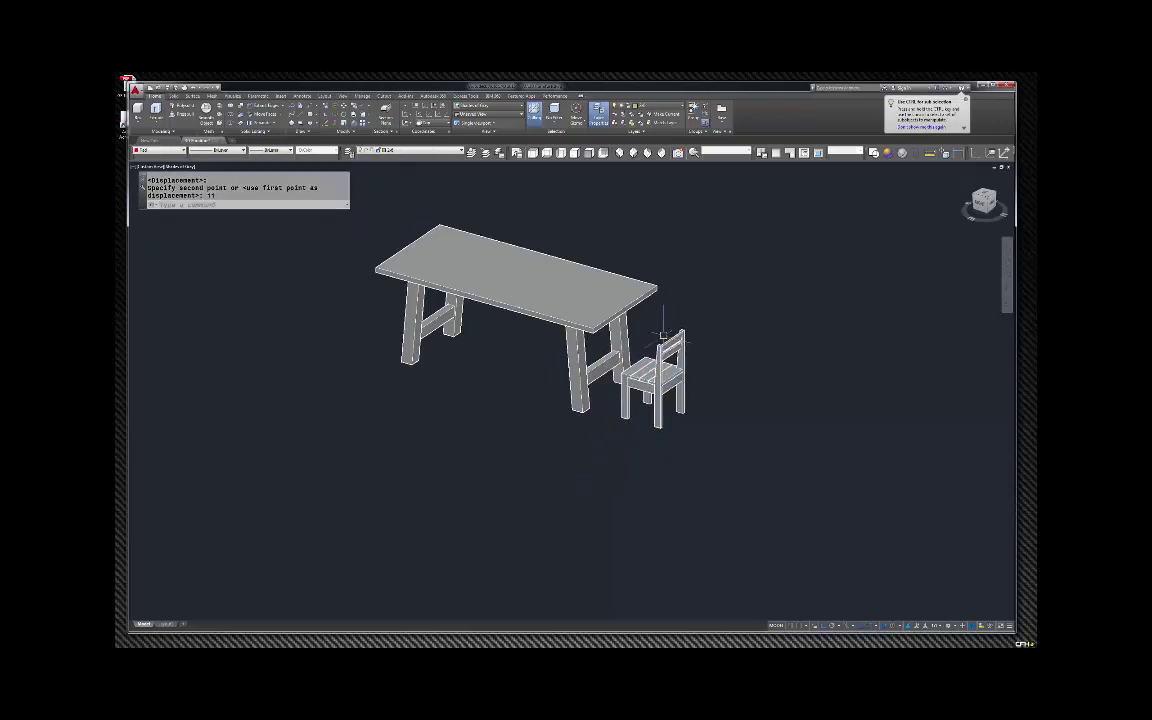
Measure the chair's seat height from the front corner of the seat down to the leg's foot.
{"action": "scroll", "coordinate": [663, 335], "scroll_direction": "up", "scroll_amount": 5}
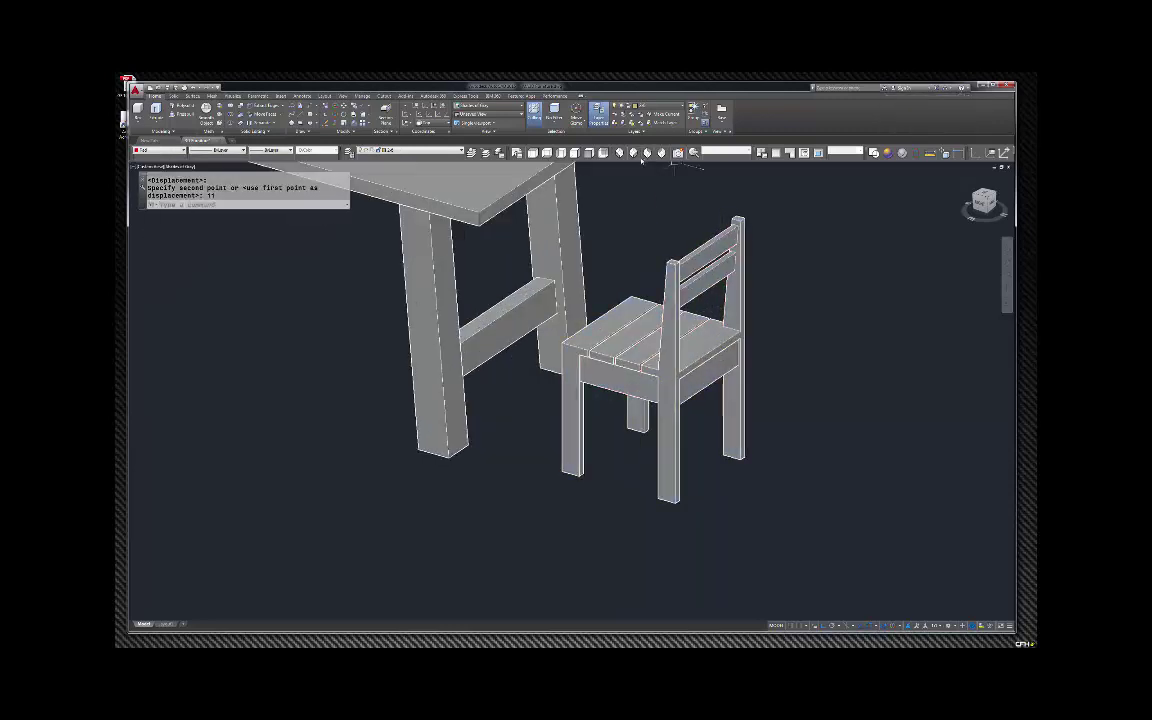
{"action": "key", "text": "Escape"}
{"action": "left_click", "coordinate": [930, 153]}
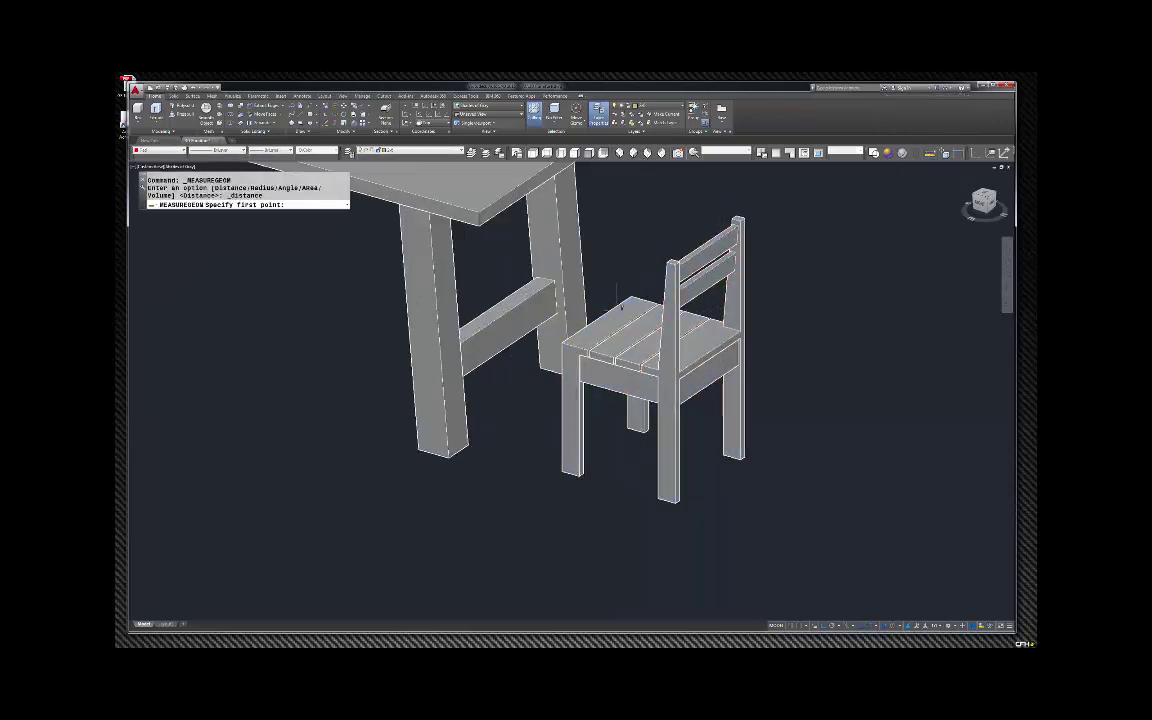
{"action": "left_click", "coordinate": [563, 345]}
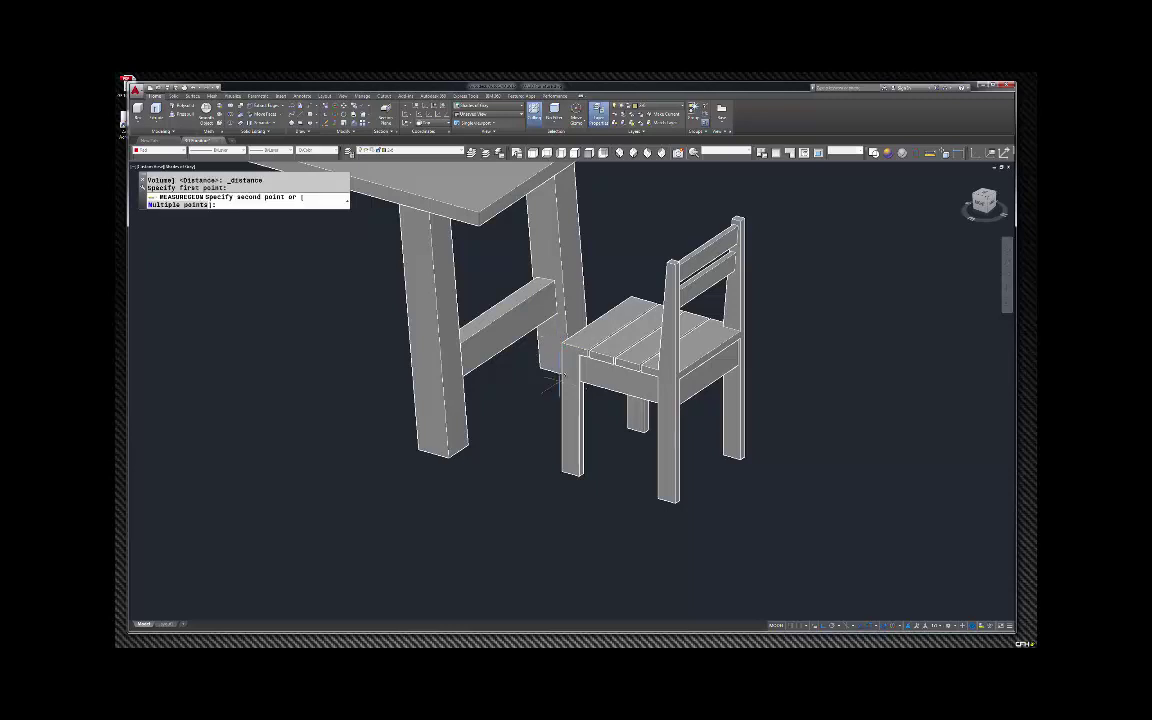
{"action": "left_click", "coordinate": [566, 468]}
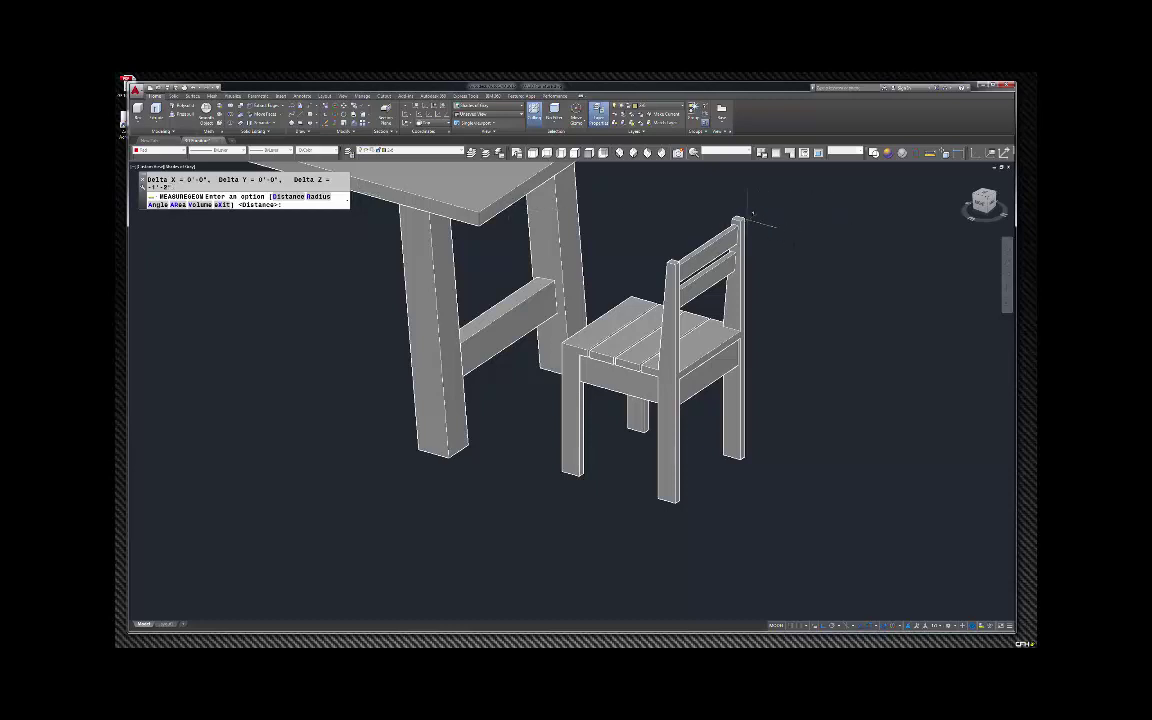
{"action": "key", "text": "Escape"}
Measure the distance from the foot of the table's near end leg up to its top end.
{"action": "scroll", "coordinate": [738, 265], "scroll_direction": "down", "scroll_amount": 2}
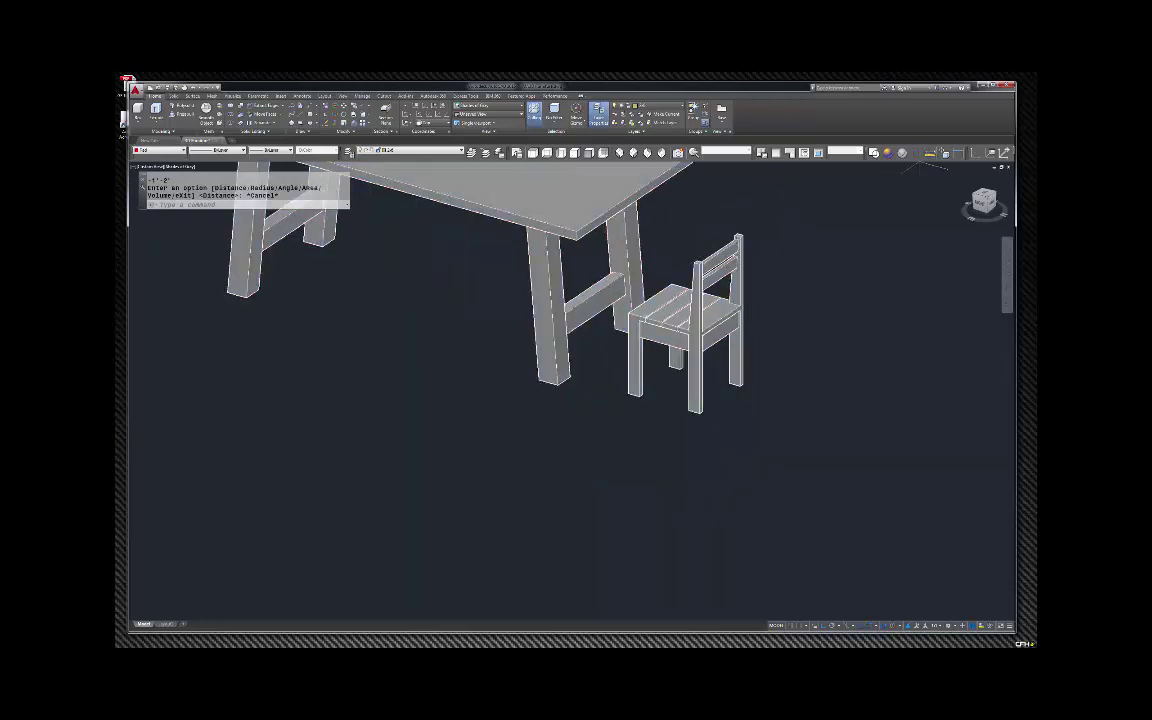
{"action": "left_click", "coordinate": [903, 153]}
{"action": "left_click", "coordinate": [557, 383]}
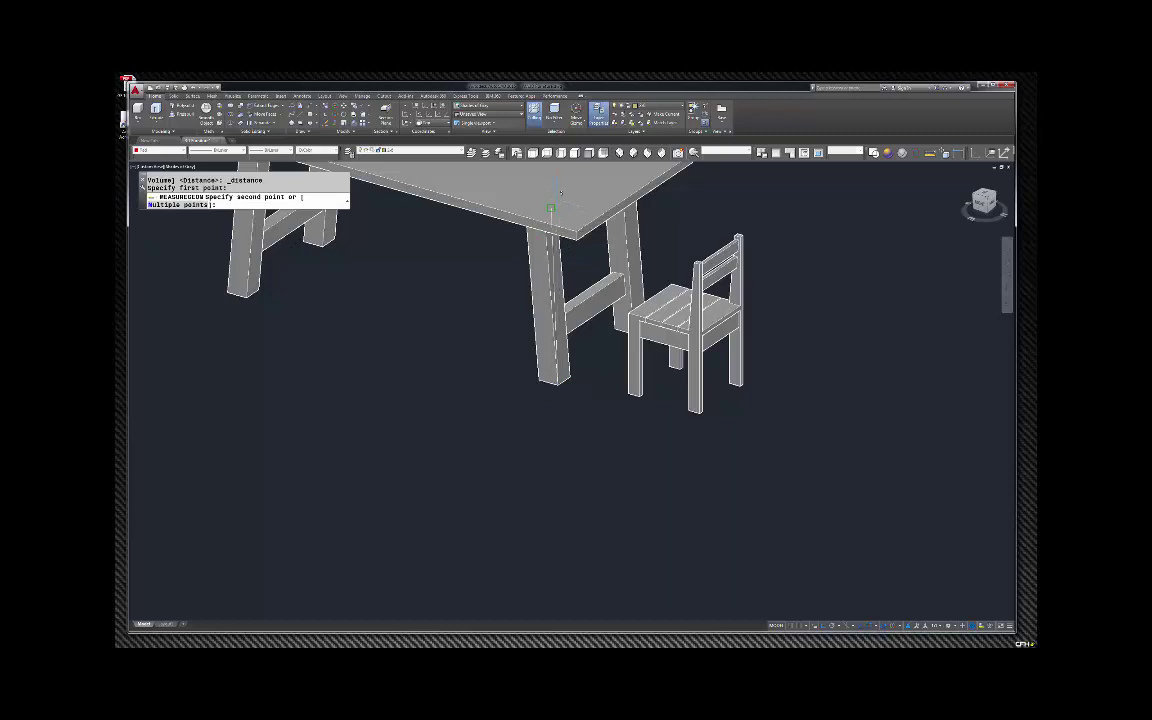
{"action": "left_click", "coordinate": [572, 195]}
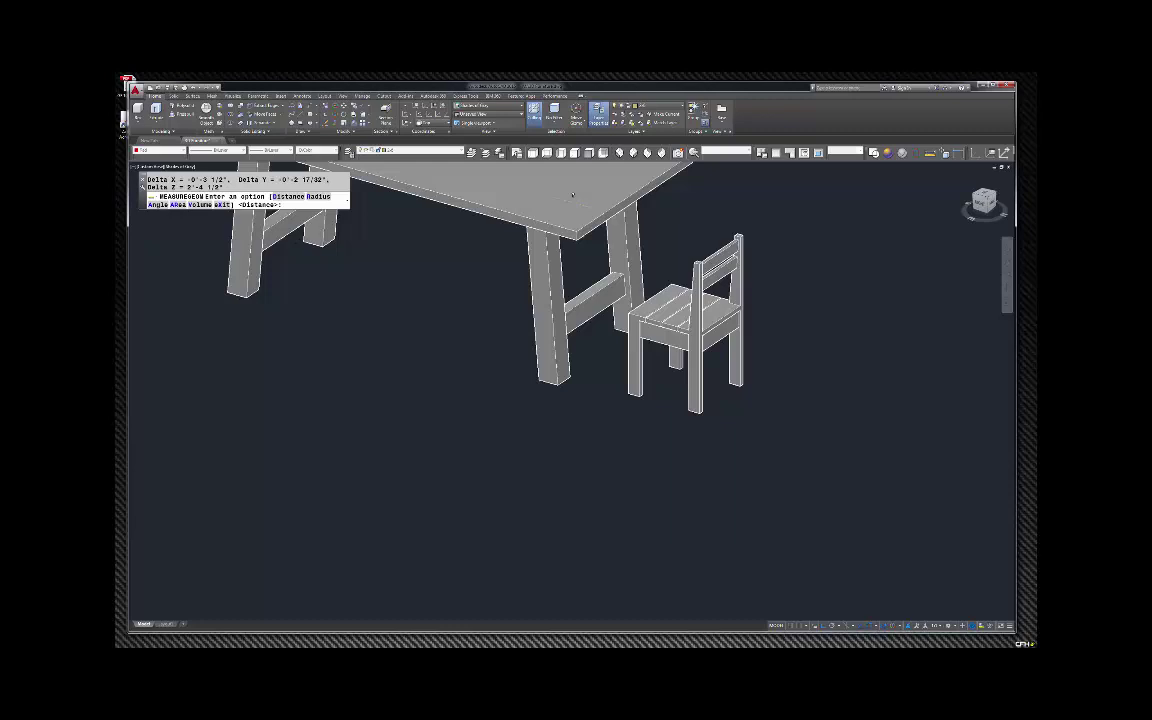
{"action": "key", "text": "Escape"}
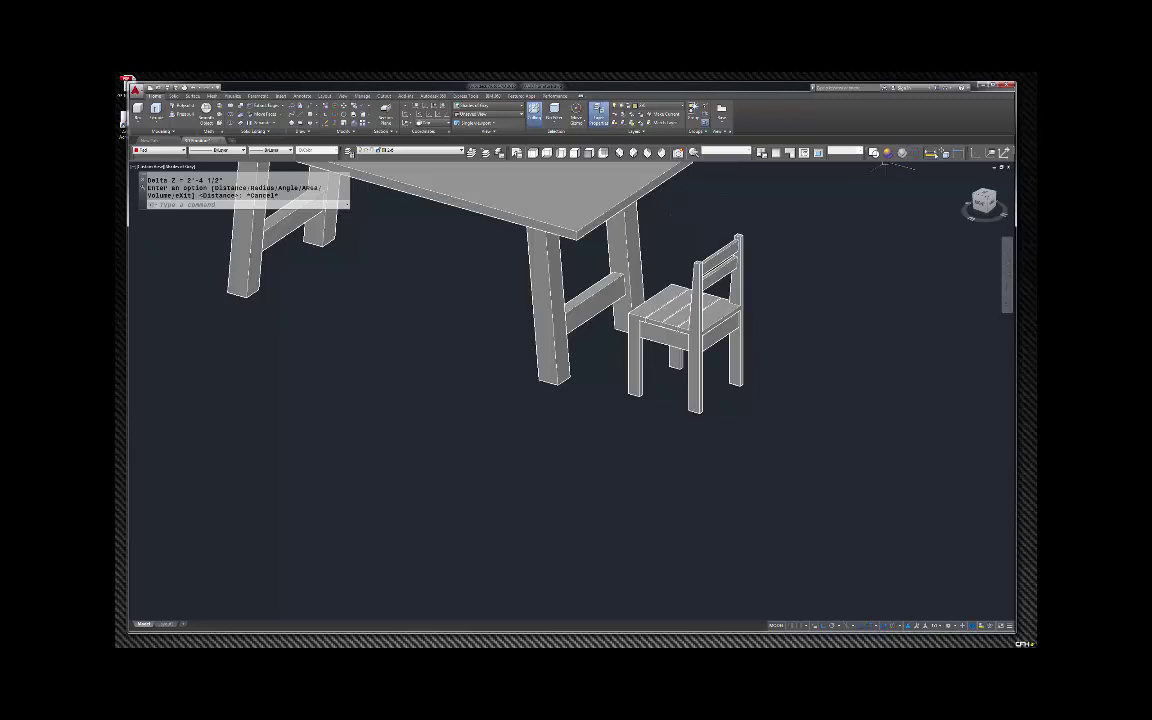
Measure the table's height from the near corner of the tabletop to the foot of the leg.
{"action": "left_click", "coordinate": [931, 154]}
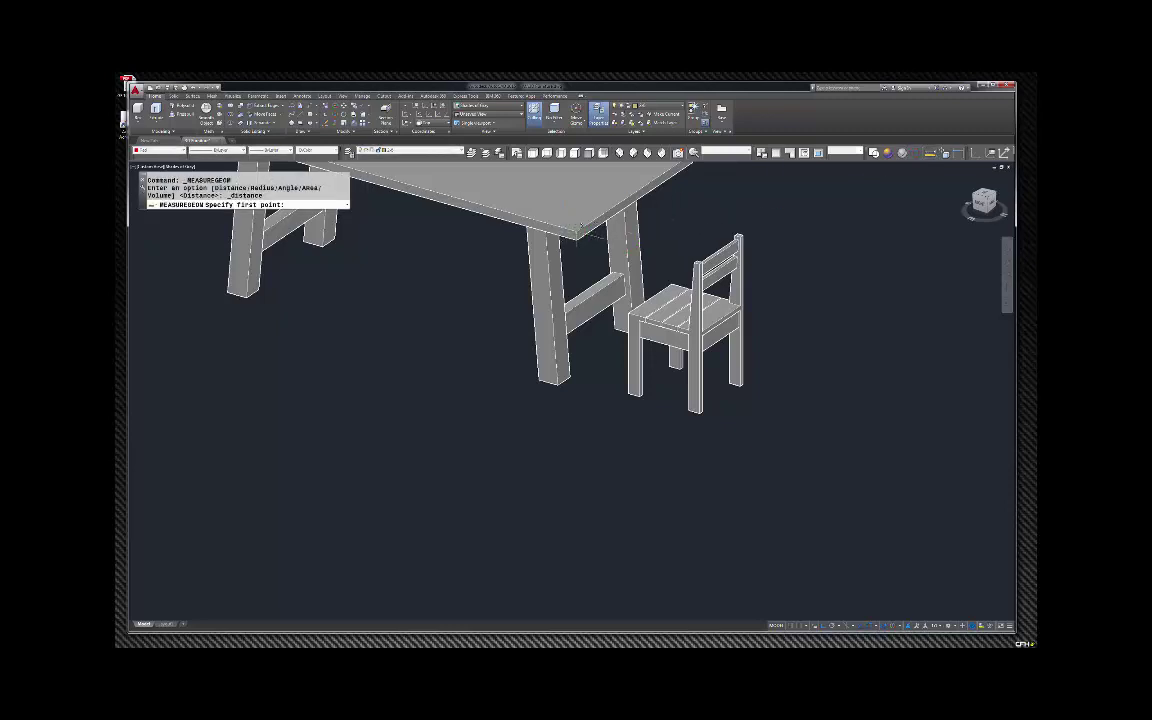
{"action": "left_click", "coordinate": [576, 233]}
{"action": "left_click", "coordinate": [558, 381]}
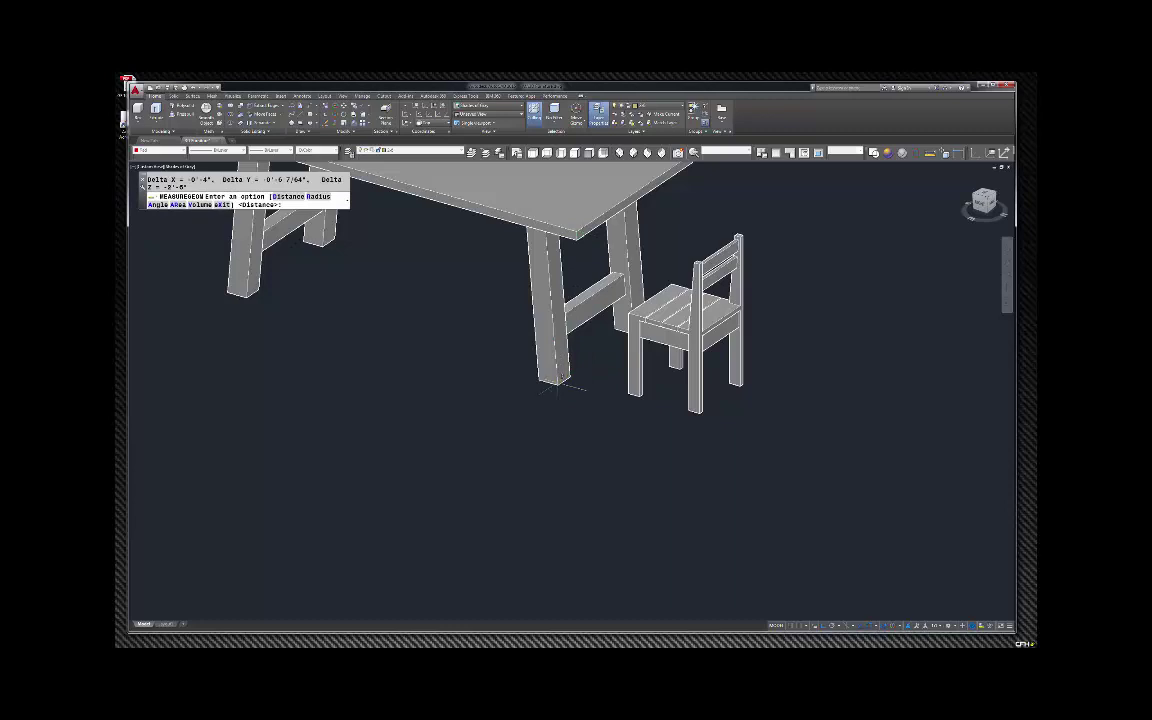
{"action": "key", "text": "Escape"}
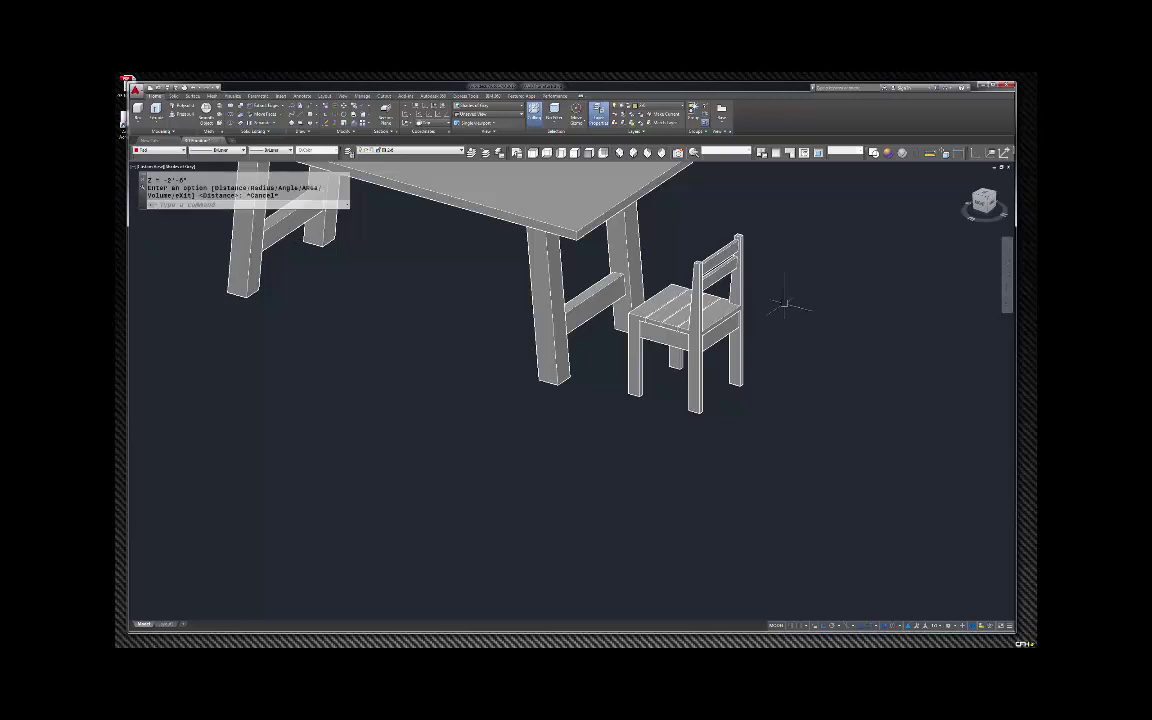
Scale the chair by a factor of 1.5 from the bottom corner of its front leg.
{"action": "left_click", "coordinate": [735, 247]}
{"action": "scroll", "coordinate": [731, 245], "scroll_direction": "down", "scroll_amount": 3}
{"action": "scroll", "coordinate": [731, 245], "scroll_direction": "up", "scroll_amount": 4}
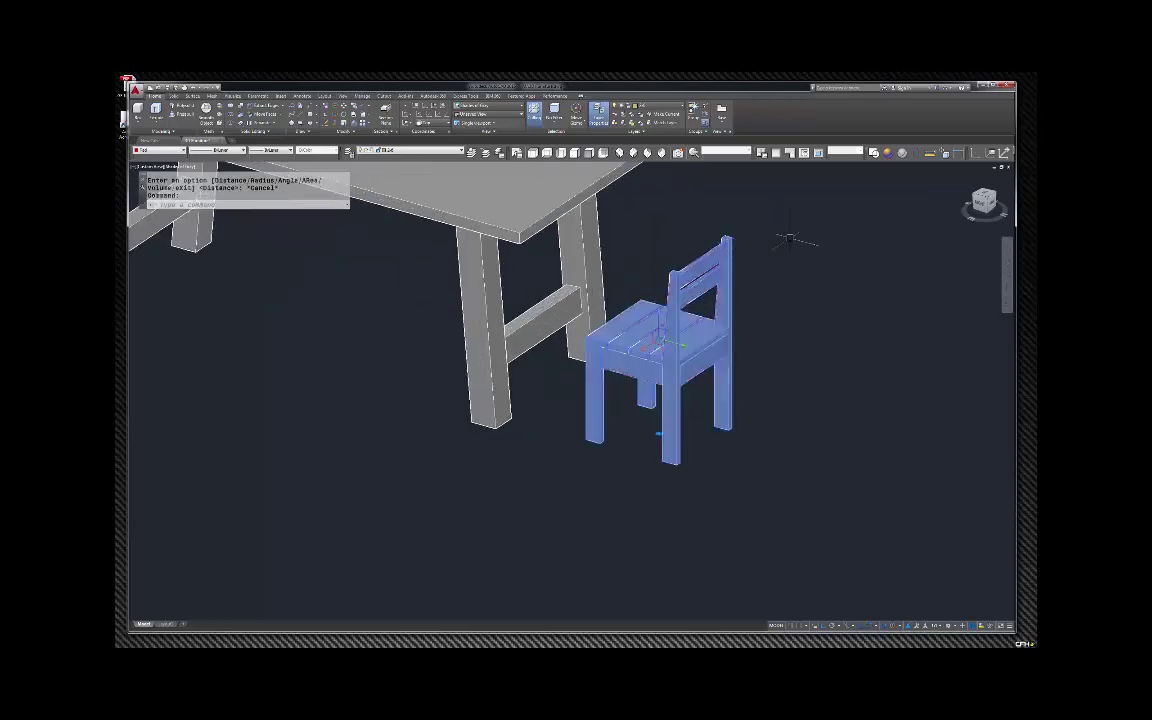
{"action": "right_click", "coordinate": [822, 241]}
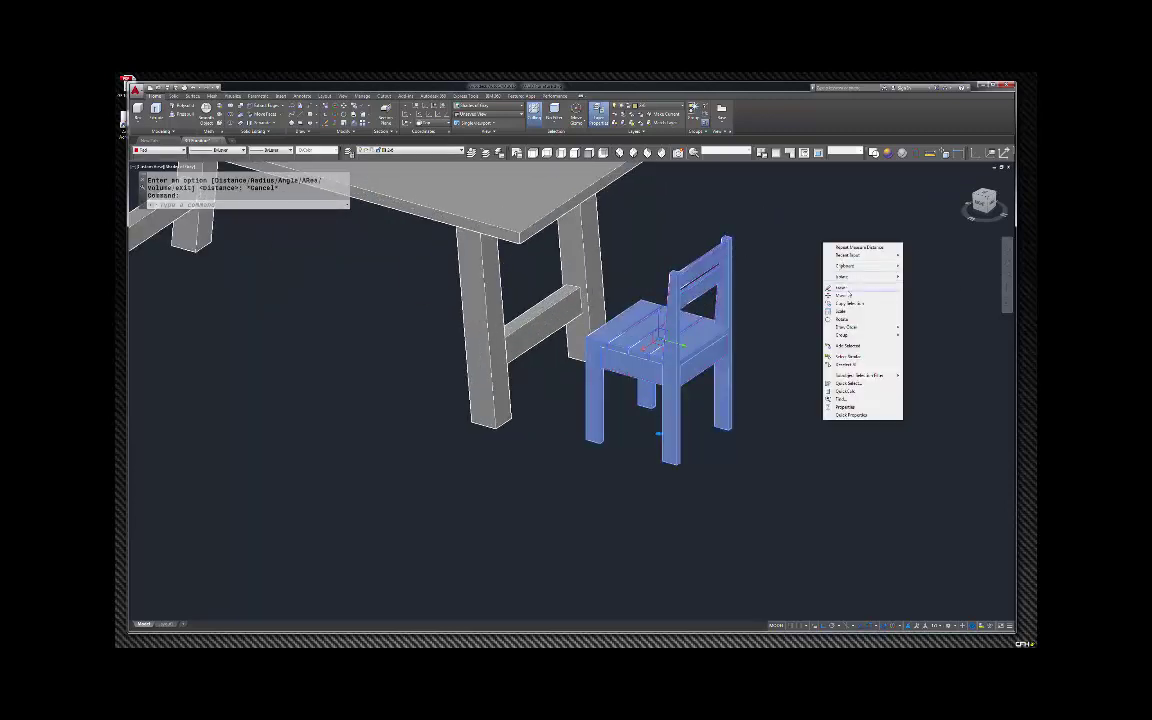
{"action": "left_click", "coordinate": [846, 311]}
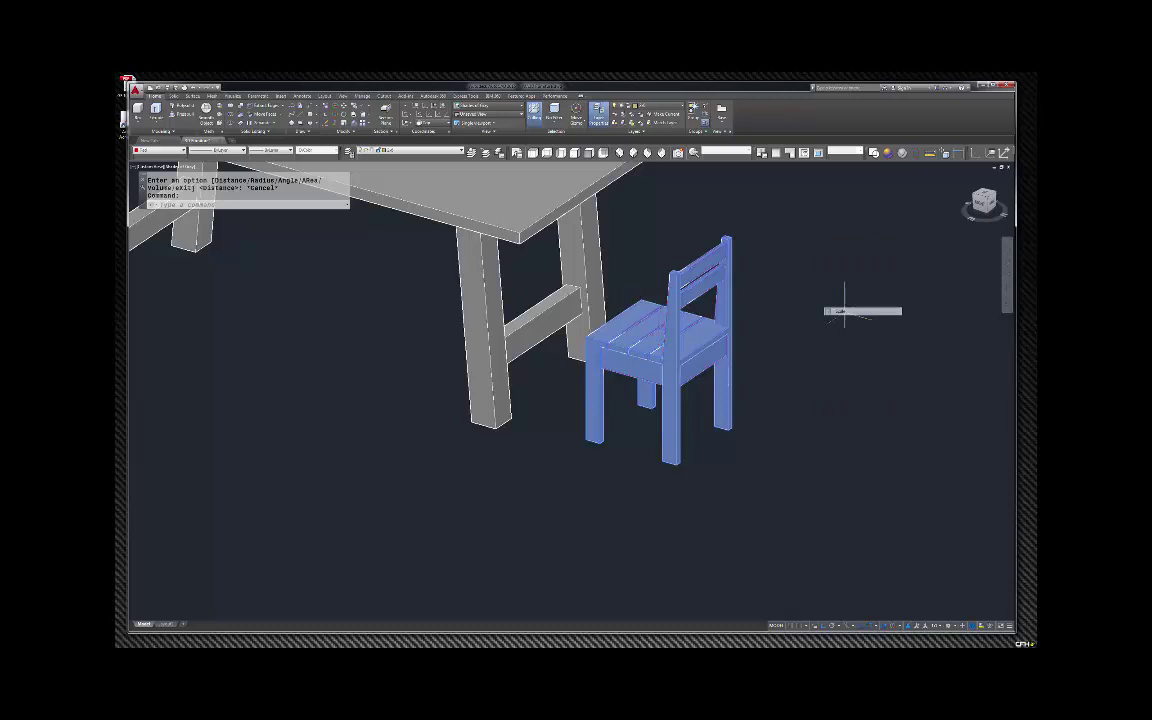
{"action": "left_click", "coordinate": [591, 436]}
{"action": "type", "text": "1"}
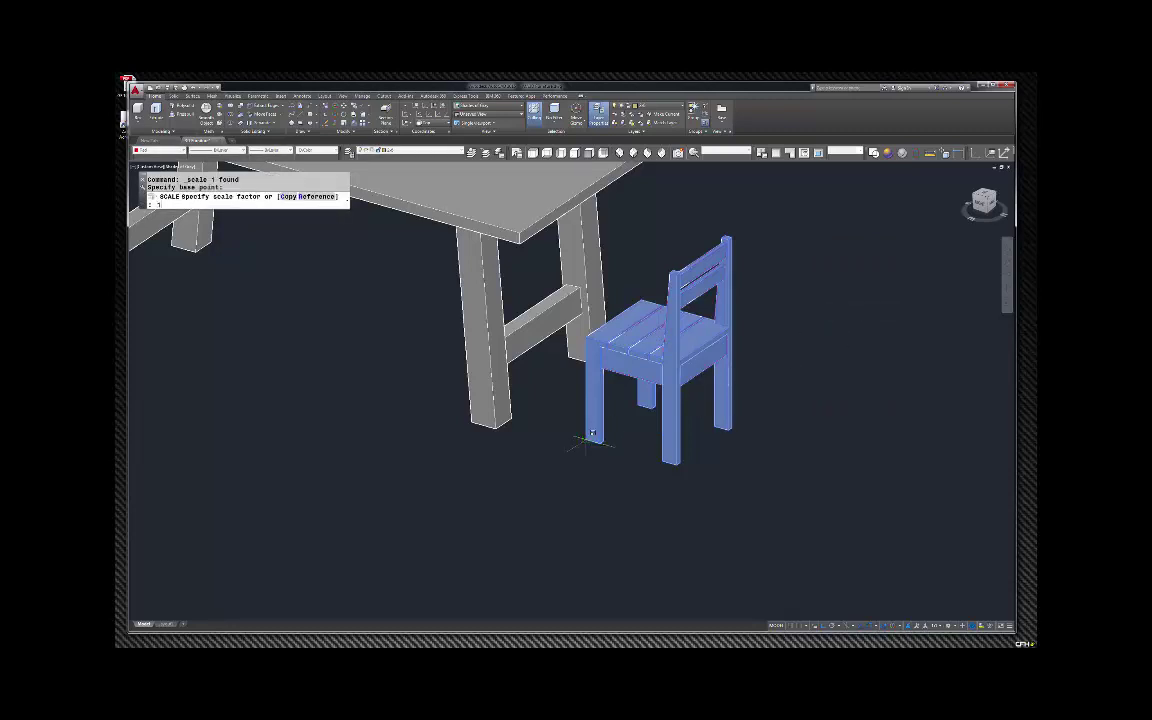
{"action": "type", "text": ".5"}
{"action": "key", "text": "Return"}
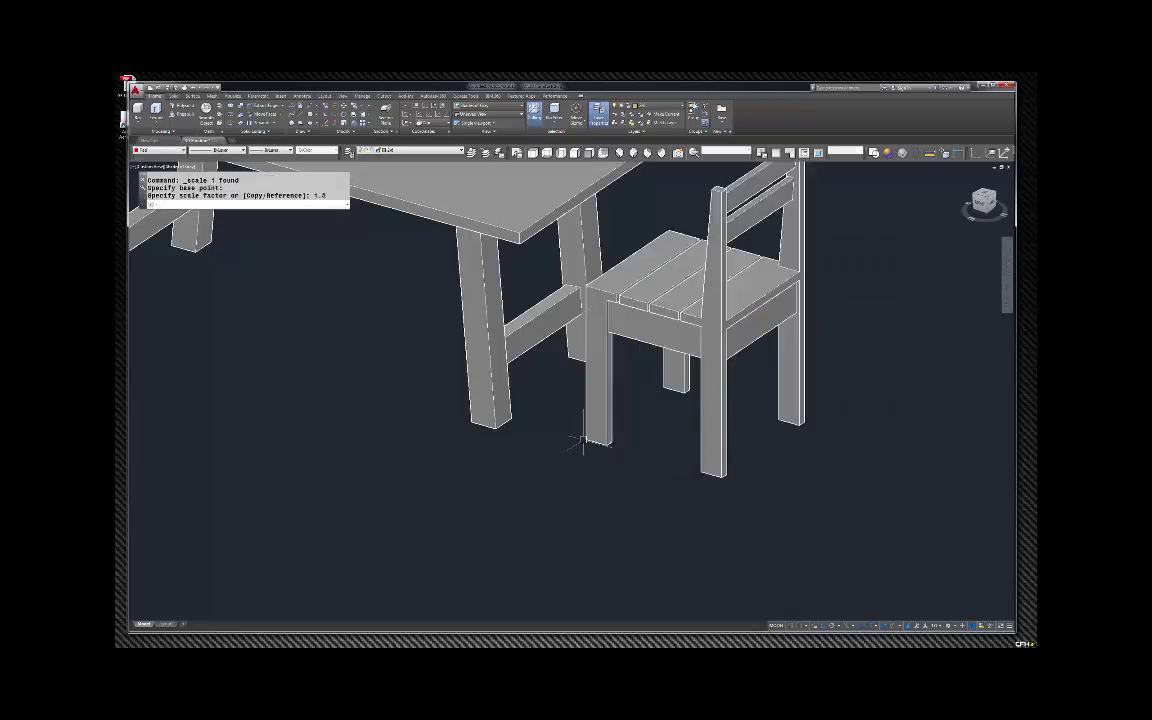
{"action": "left_click", "coordinate": [584, 440]}
{"action": "scroll", "coordinate": [699, 198], "scroll_direction": "down", "scroll_amount": 3}
{"action": "key", "text": "Escape"}
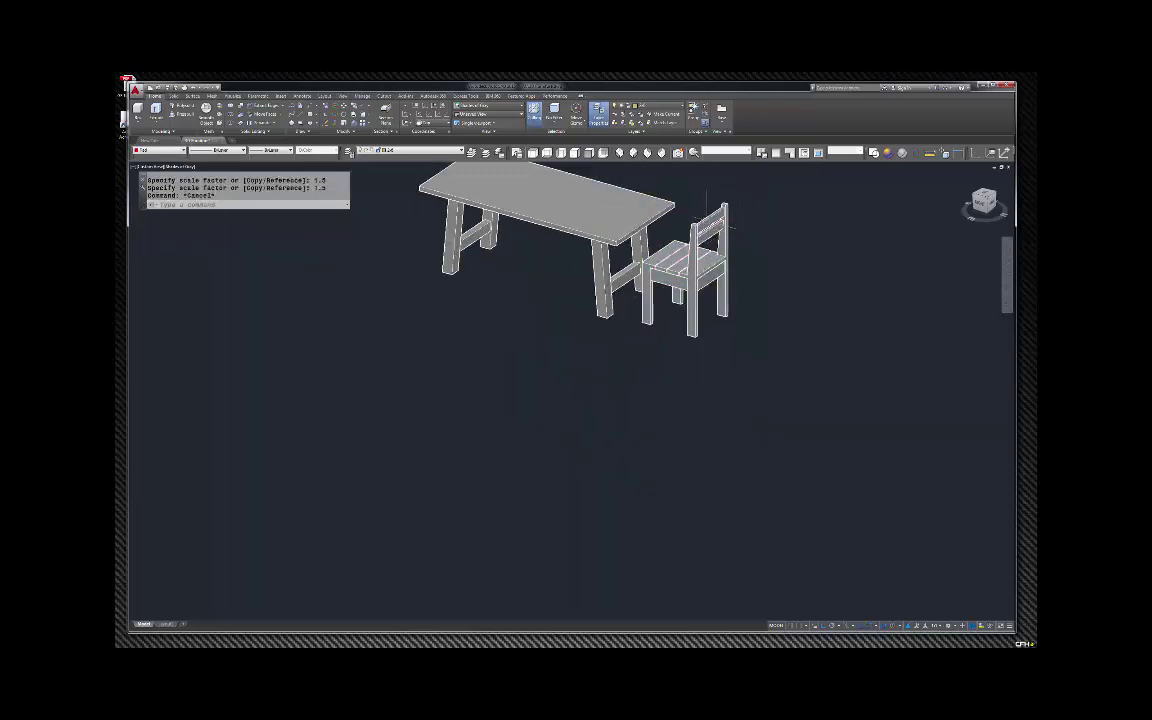
Measure the enlarged chair's seat height from the seat's front corner to the foot of its front leg.
{"action": "left_click", "coordinate": [930, 153]}
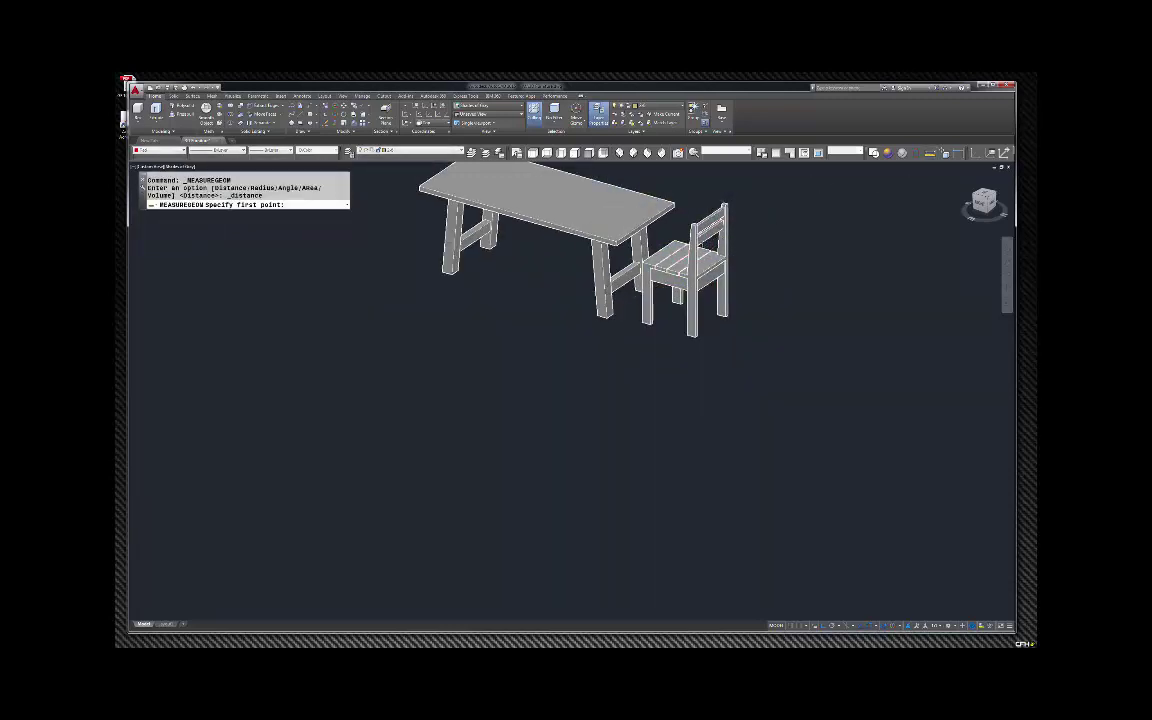
{"action": "scroll", "coordinate": [659, 258], "scroll_direction": "up", "scroll_amount": 5}
{"action": "left_click", "coordinate": [611, 270]}
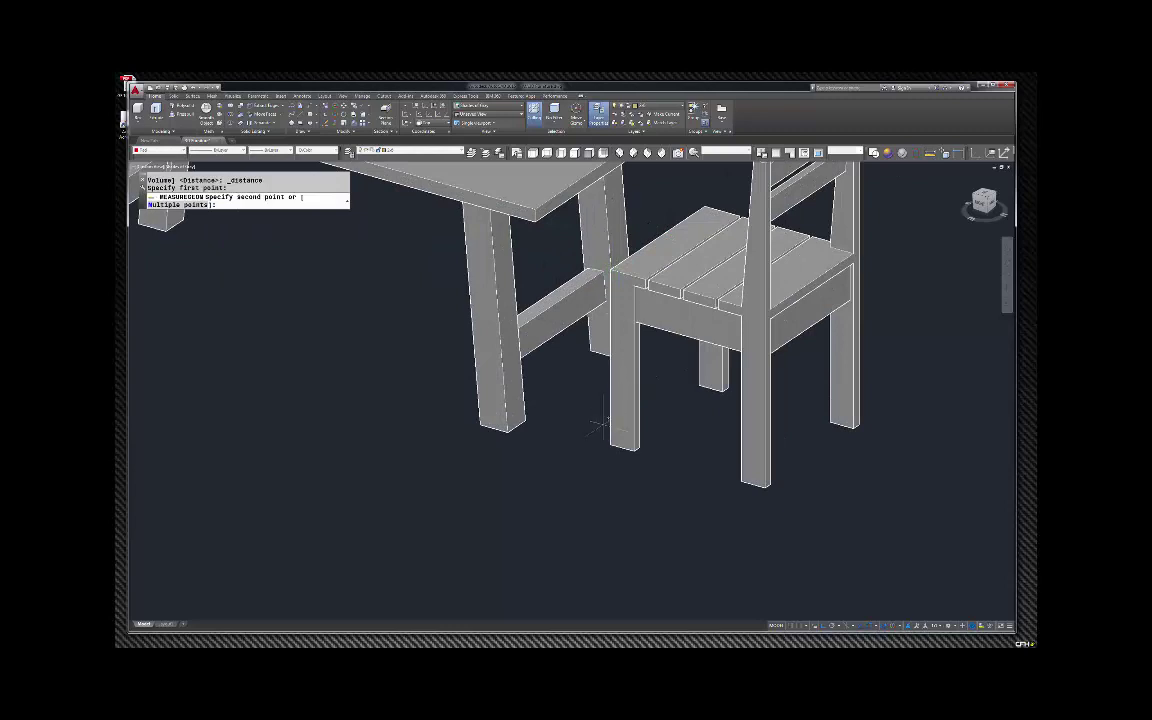
{"action": "left_click", "coordinate": [603, 447]}
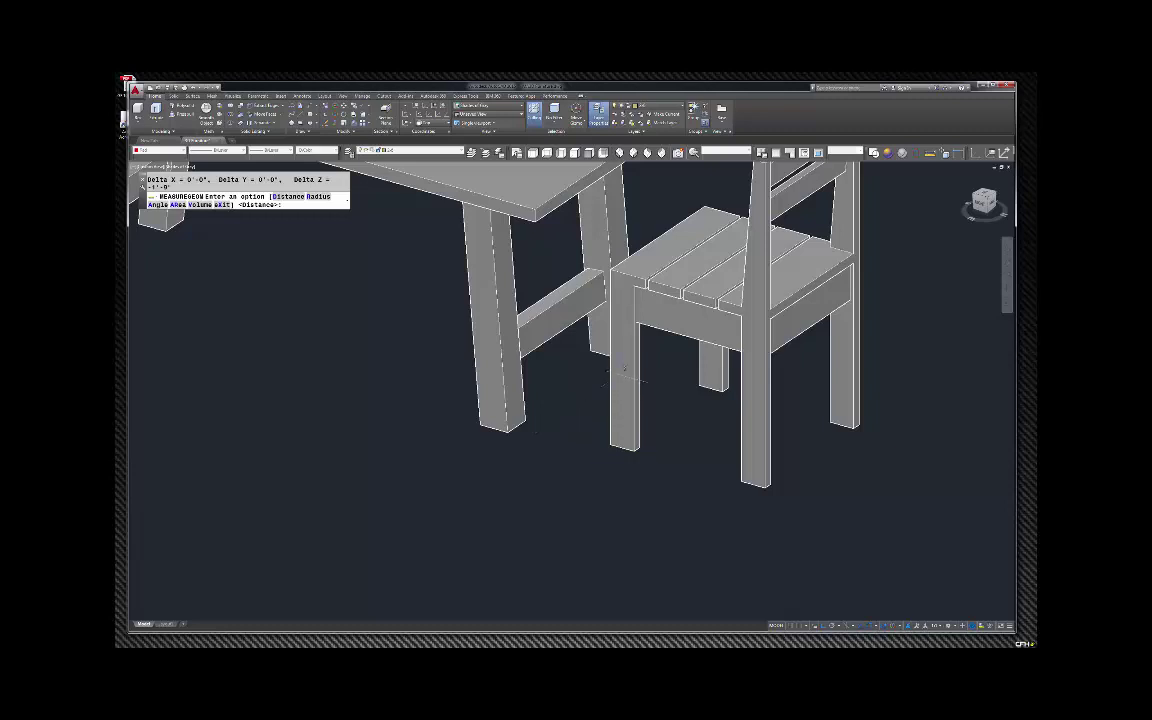
{"action": "scroll", "coordinate": [578, 381], "scroll_direction": "down", "scroll_amount": 2}
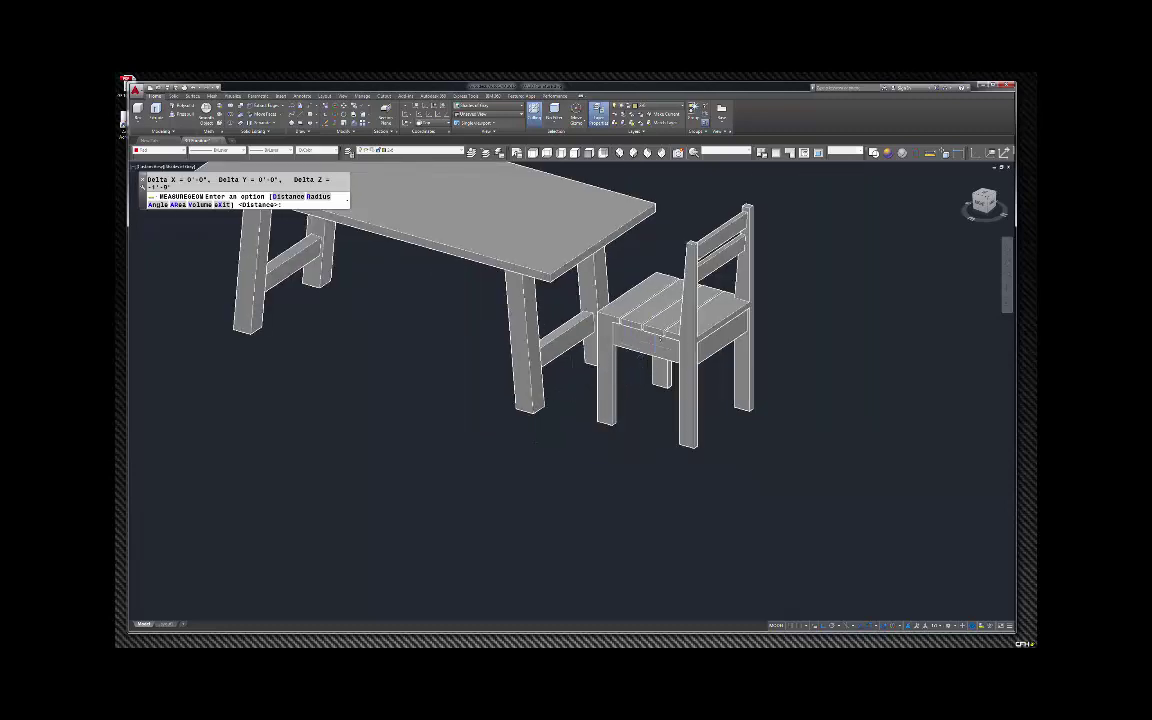
{"action": "key", "text": "Escape"}
{"action": "left_click", "coordinate": [692, 320]}
{"action": "key", "text": "Escape"}
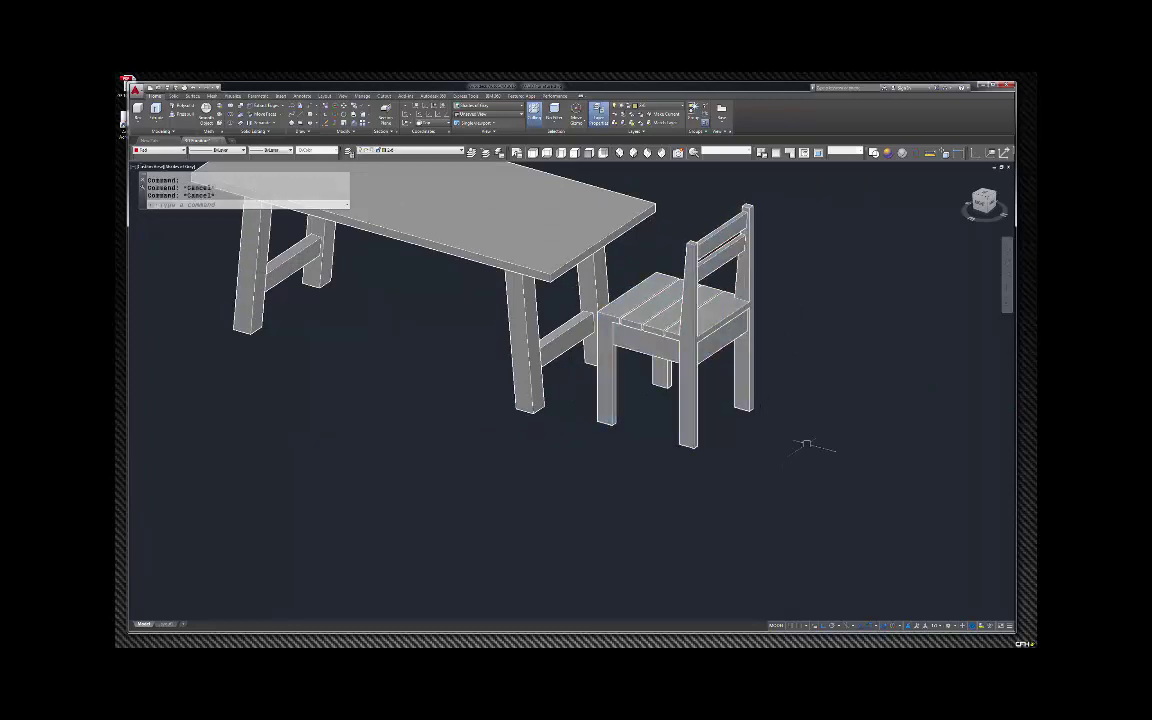
Move the enlarged chair away from the table's end into open space.
{"action": "left_click", "coordinate": [767, 396]}
{"action": "left_click", "coordinate": [743, 408]}
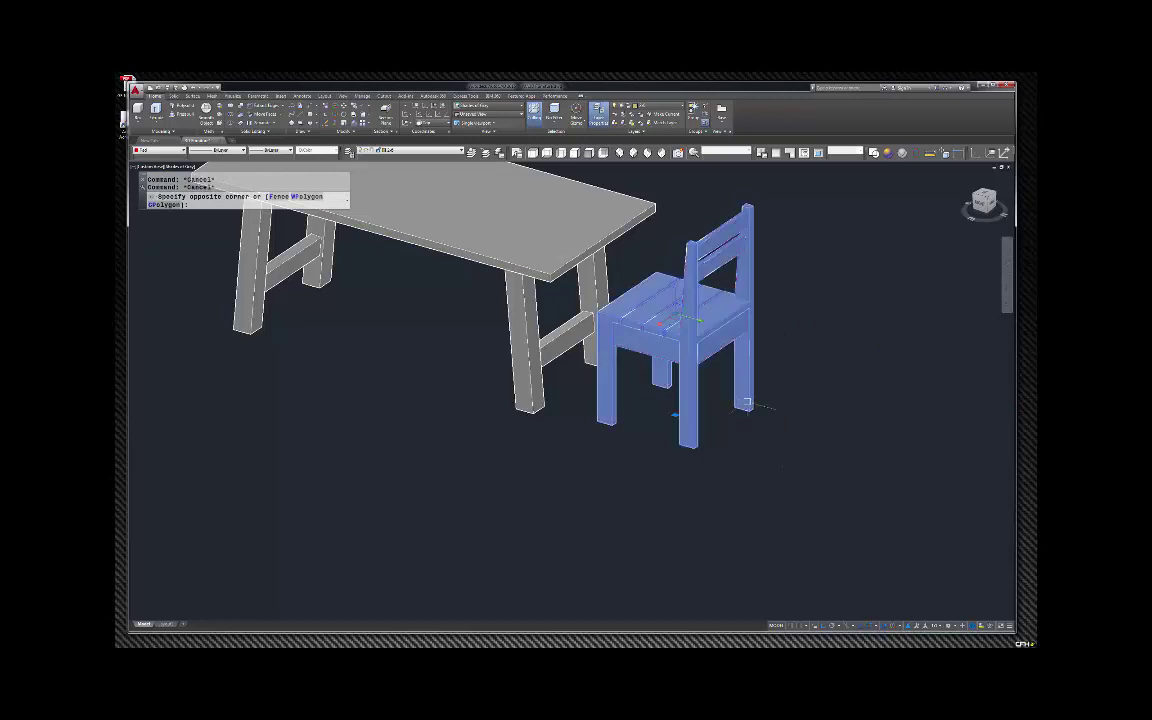
{"action": "type", "text": "m"}
{"action": "key", "text": "Return"}
{"action": "left_click", "coordinate": [747, 467]}
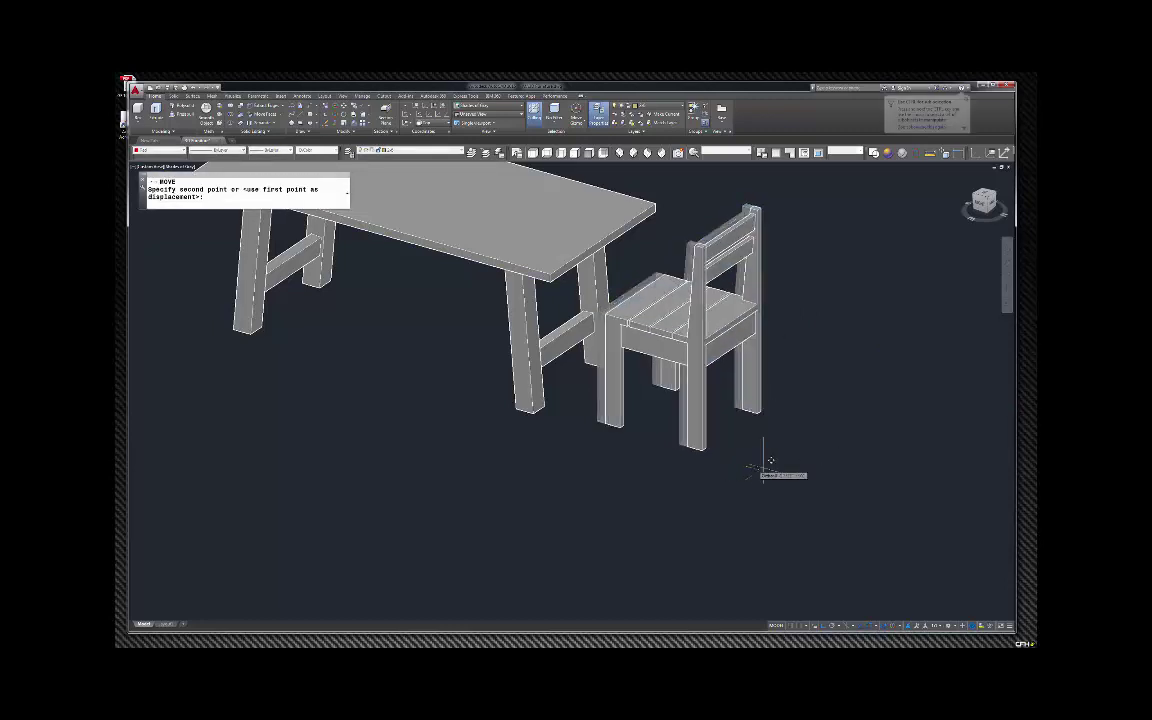
{"action": "left_click", "coordinate": [870, 492]}
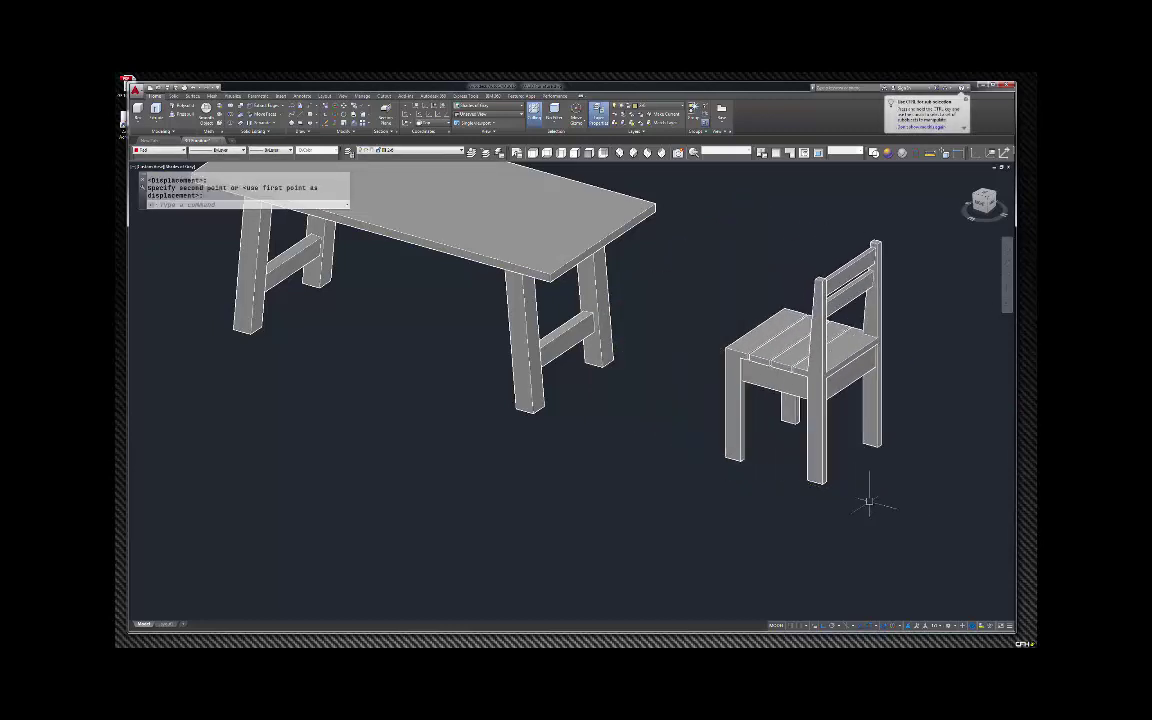
Draw a guide line from the chair's front foot corner, running a short way outward and 18 inches straight up.
{"action": "type", "text": "l"}
{"action": "key", "text": "Return"}
{"action": "left_click", "coordinate": [724, 458]}
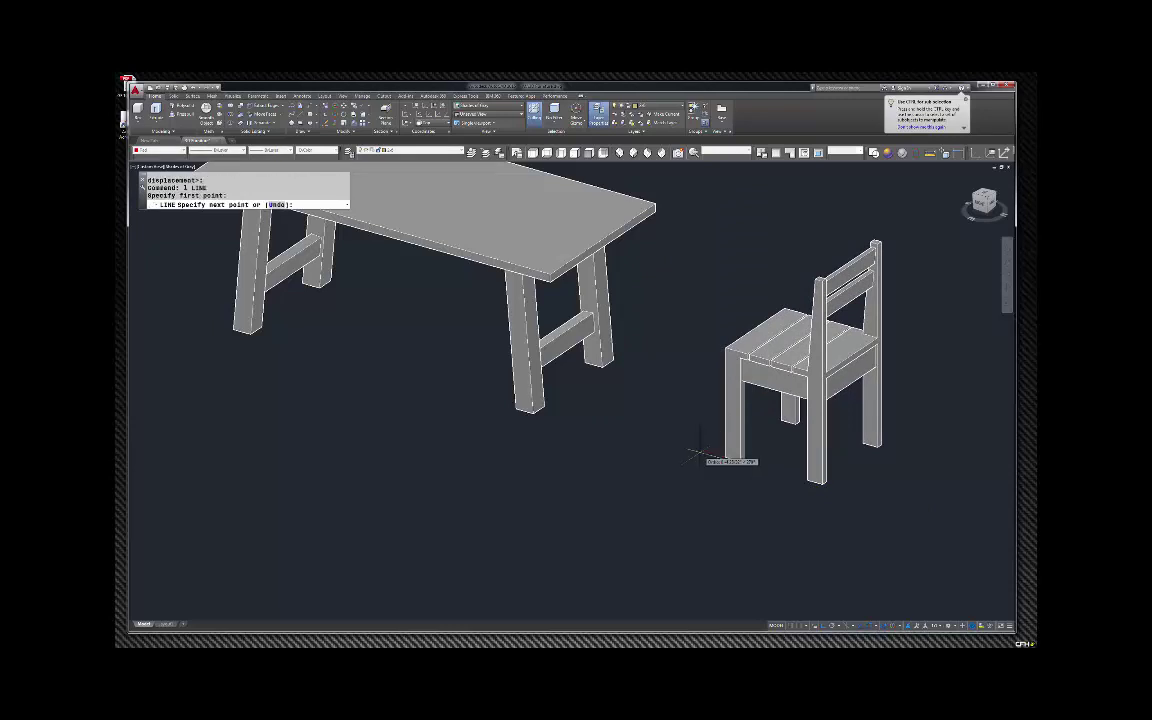
{"action": "left_click", "coordinate": [700, 453]}
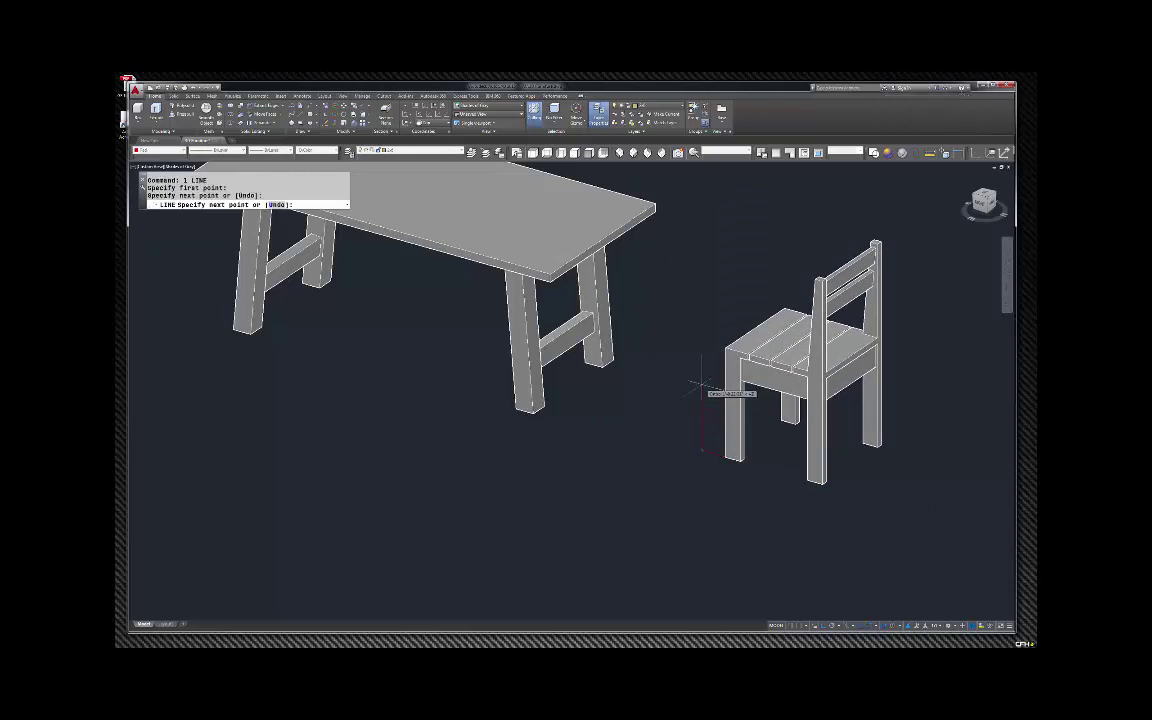
{"action": "type", "text": "10"}
{"action": "key", "text": "Return"}
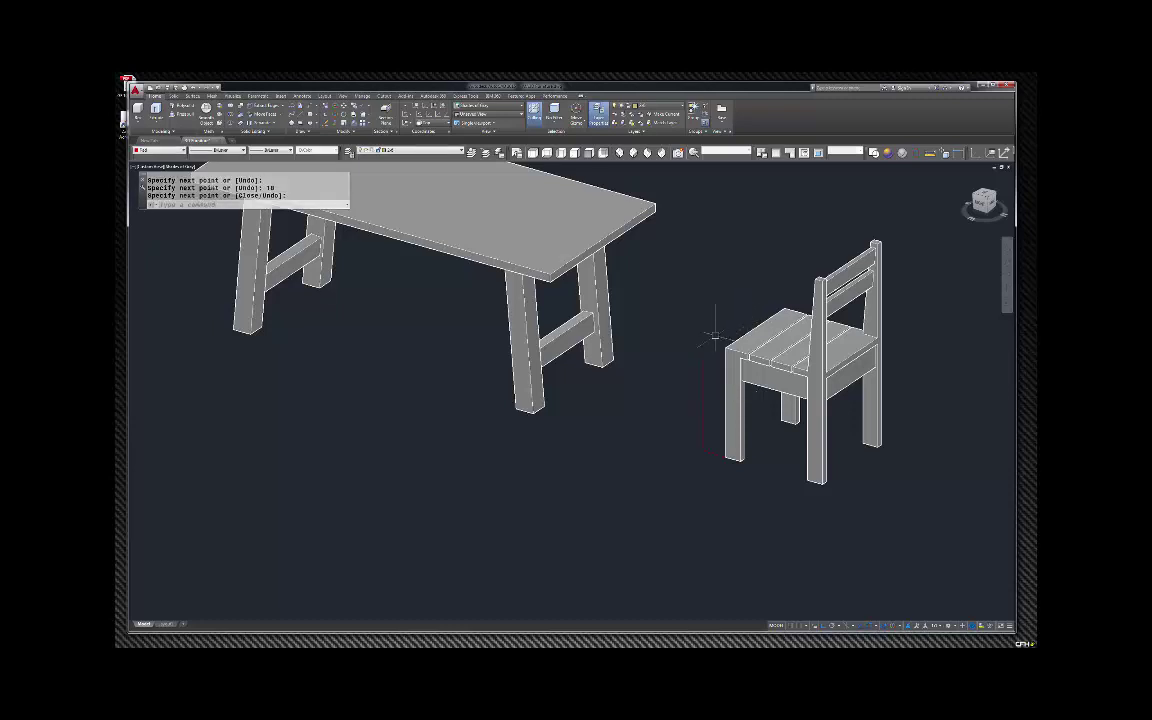
Draw a short horizontal guide line outward from the seat's front corner at the top of the same leg.
{"action": "scroll", "coordinate": [714, 337], "scroll_direction": "up", "scroll_amount": 3}
{"action": "type", "text": "l"}
{"action": "key", "text": "Return"}
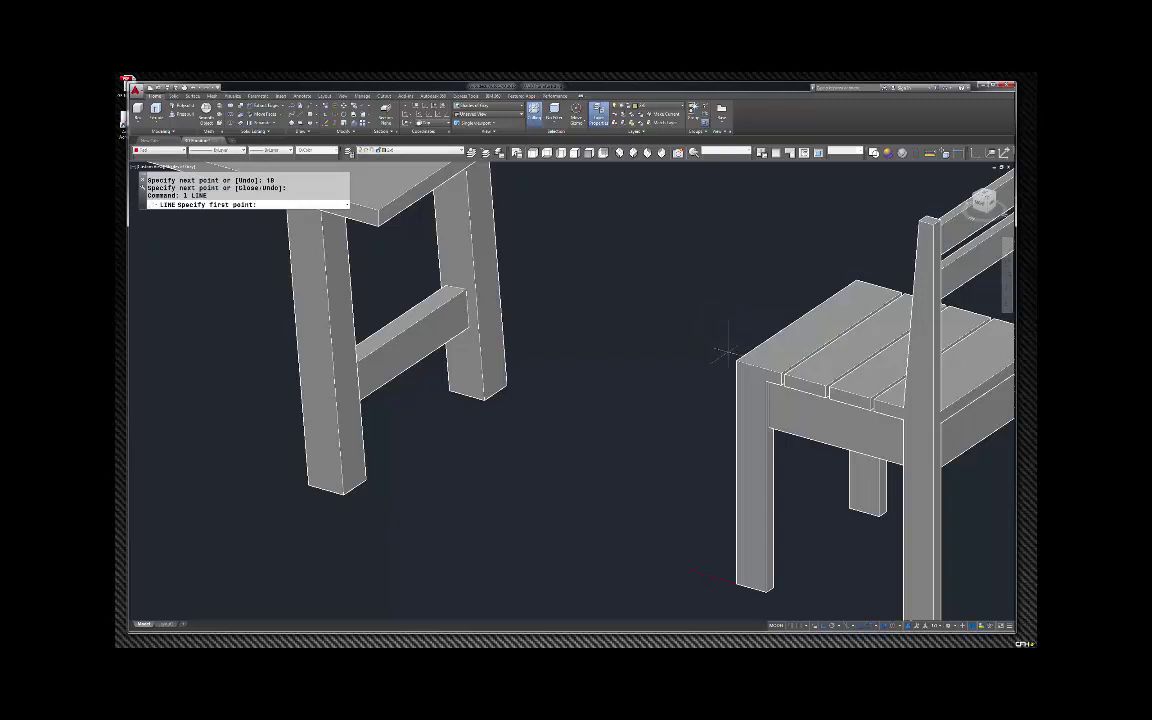
{"action": "left_click", "coordinate": [735, 362]}
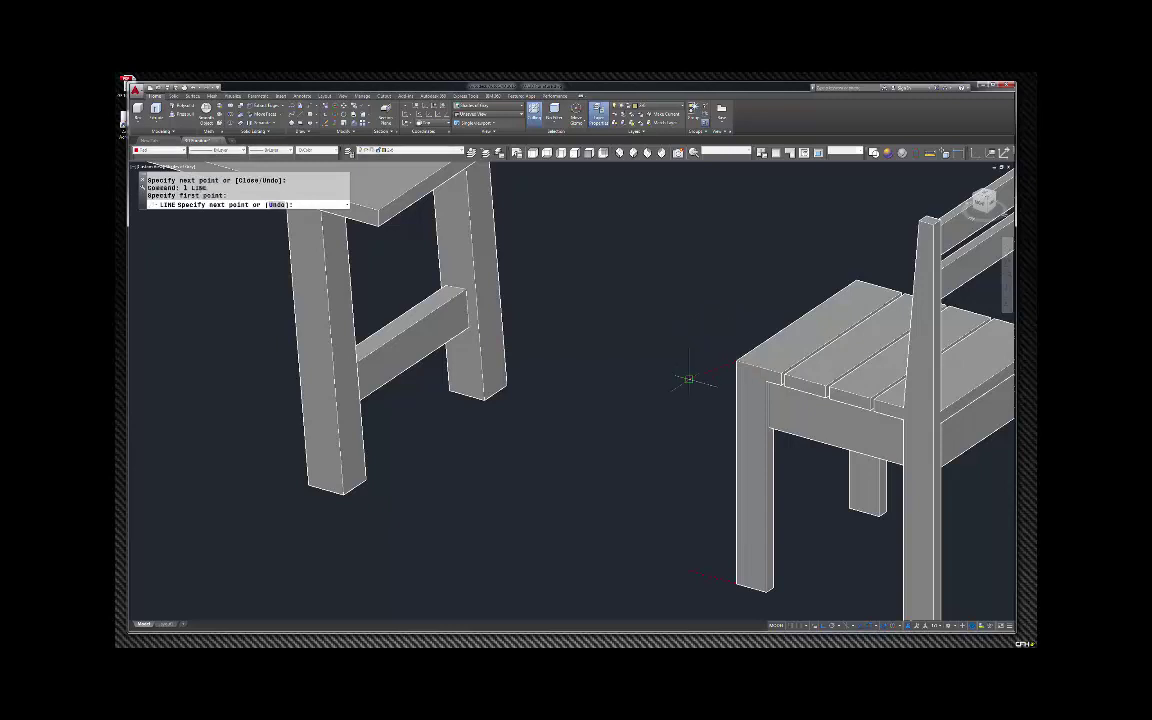
{"action": "key", "text": "Escape"}
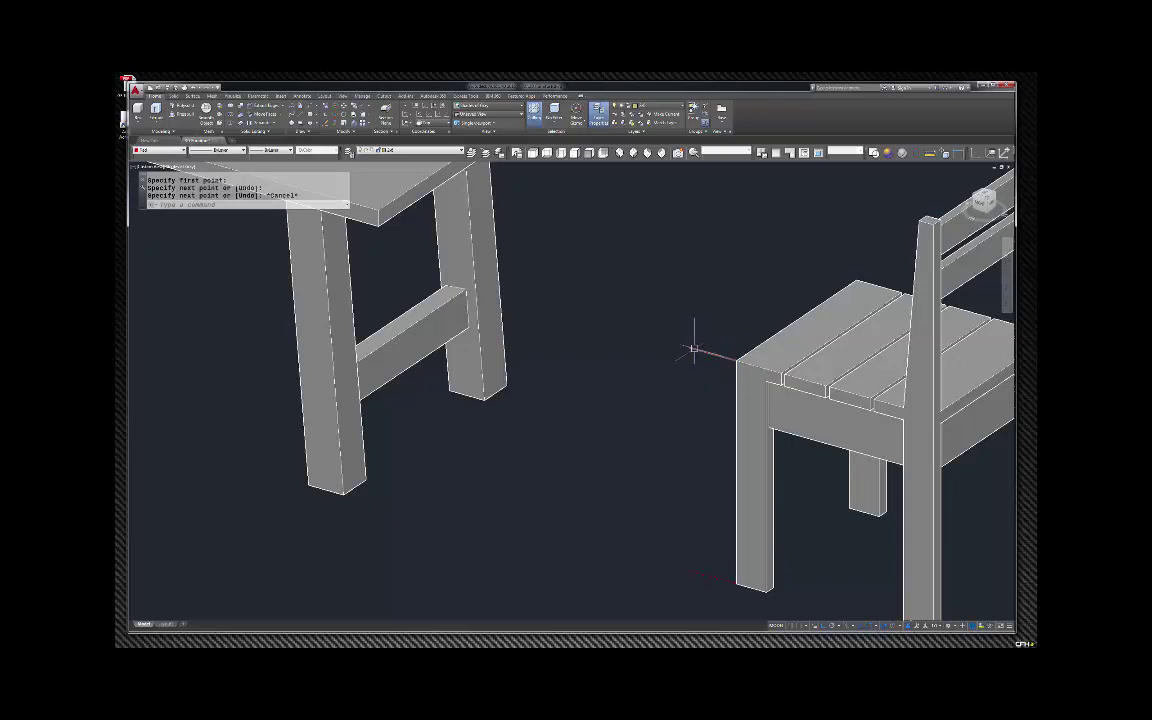
Scale the chair by reference from its front leg's bottom corner, matching the seat height to the top of the 18-inch guide line.
{"action": "scroll", "coordinate": [701, 312], "scroll_direction": "down", "scroll_amount": 2}
{"action": "scroll", "coordinate": [701, 312], "scroll_direction": "down", "scroll_amount": 2}
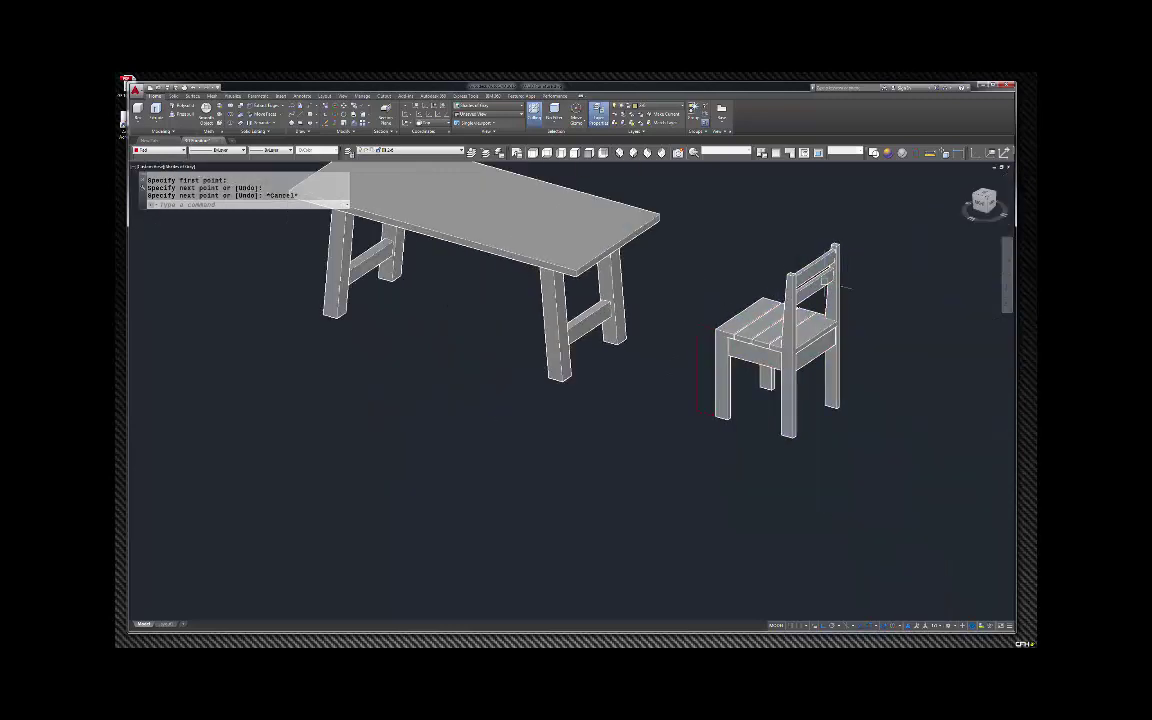
{"action": "left_click", "coordinate": [895, 413]}
{"action": "left_click", "coordinate": [765, 250]}
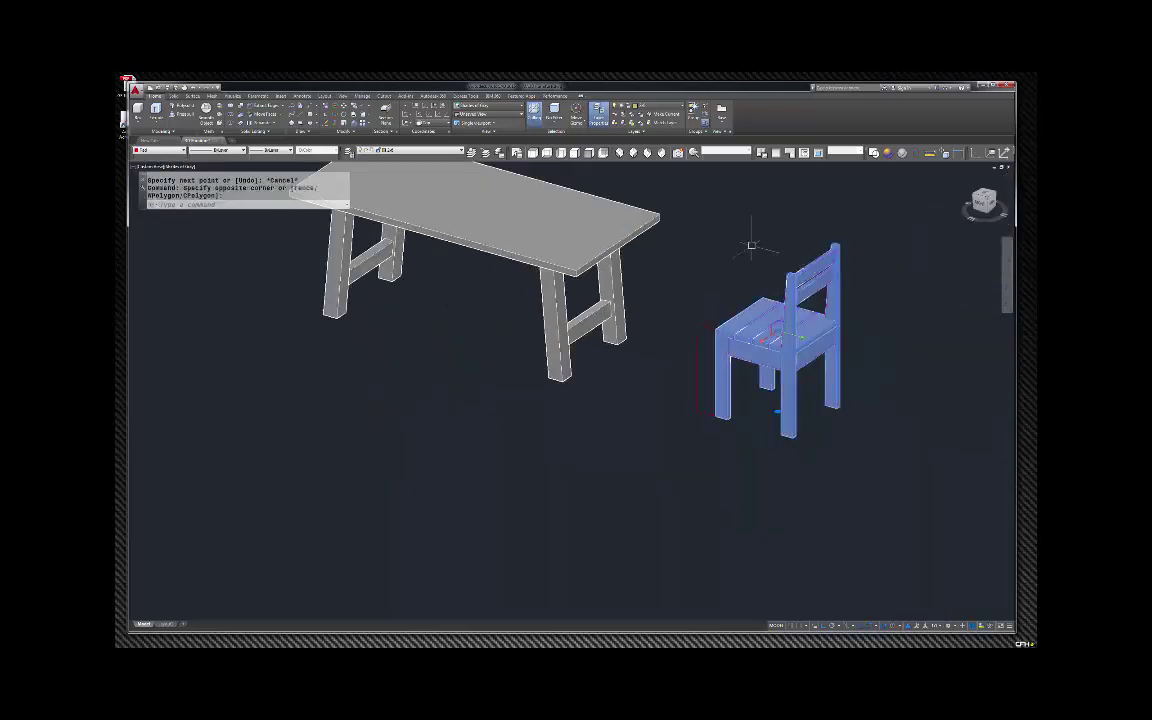
{"action": "right_click", "coordinate": [751, 245]}
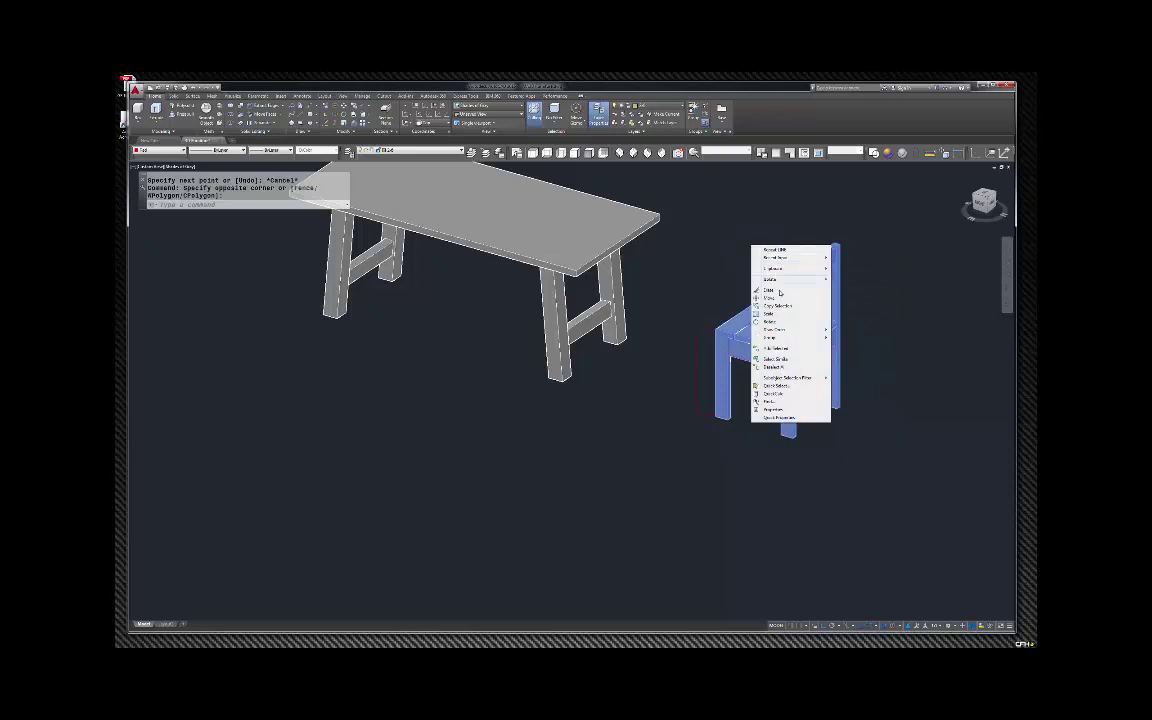
{"action": "left_click", "coordinate": [768, 315]}
{"action": "scroll", "coordinate": [700, 405], "scroll_direction": "up", "scroll_amount": 5}
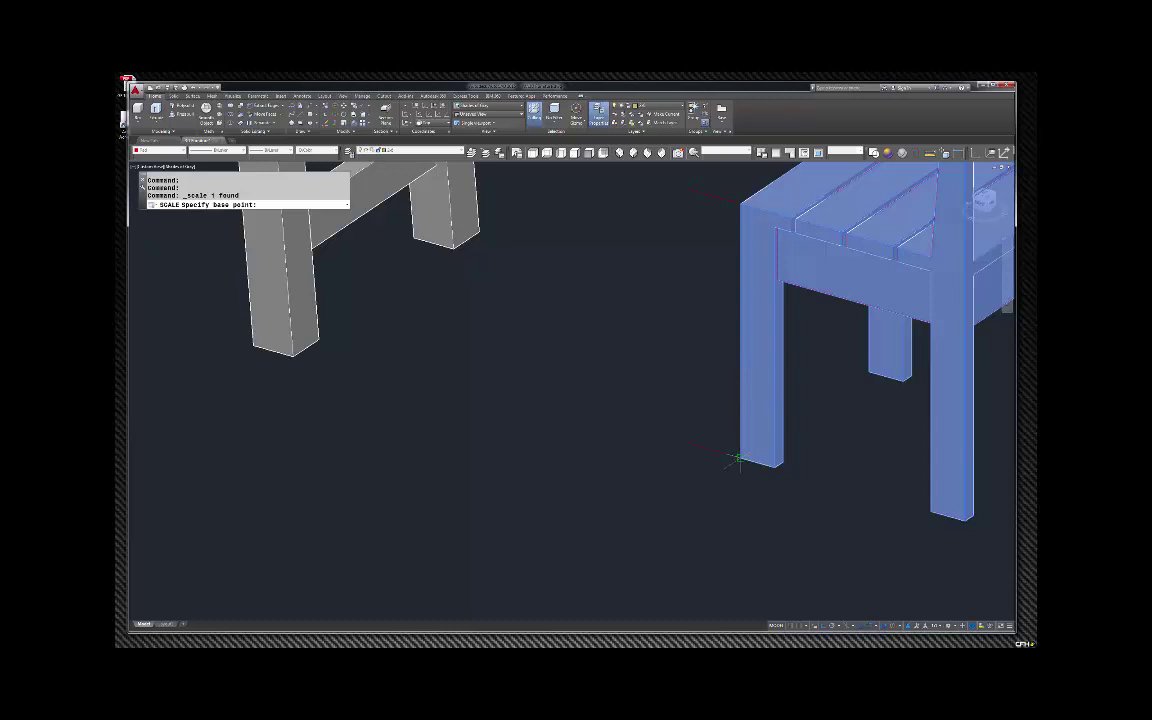
{"action": "left_click", "coordinate": [737, 458]}
{"action": "triple_click", "coordinate": [737, 458]}
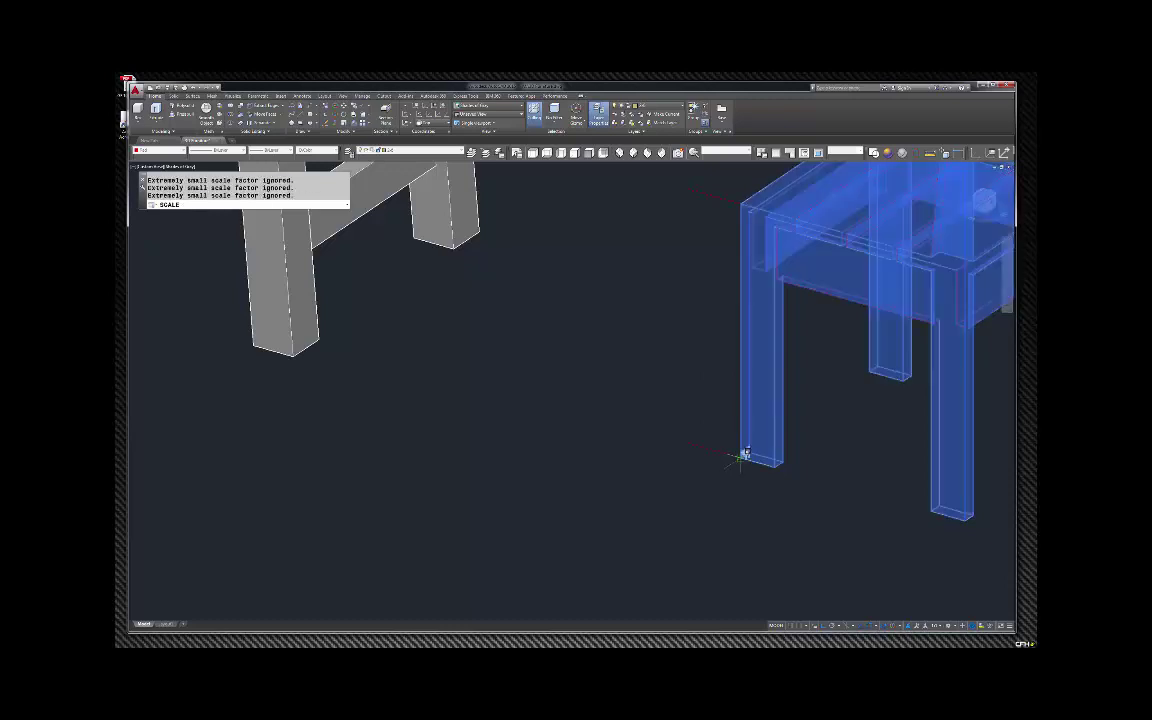
{"action": "type", "text": "r"}
{"action": "key", "text": "Return"}
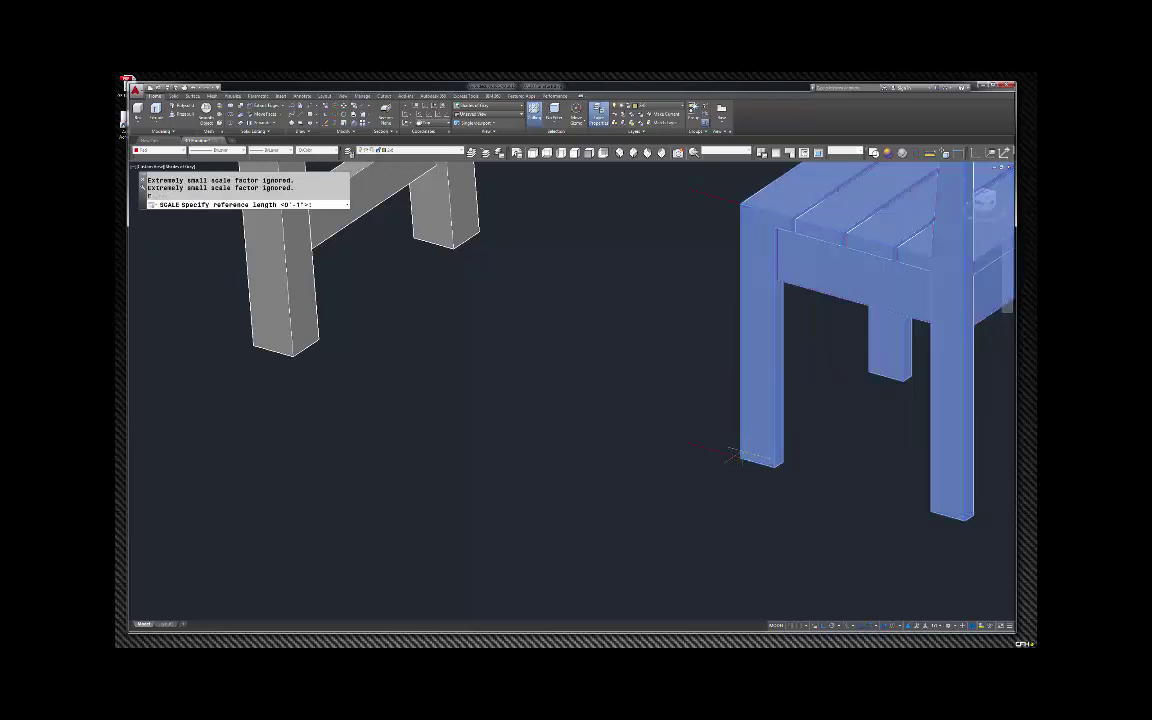
{"action": "left_click", "coordinate": [737, 458]}
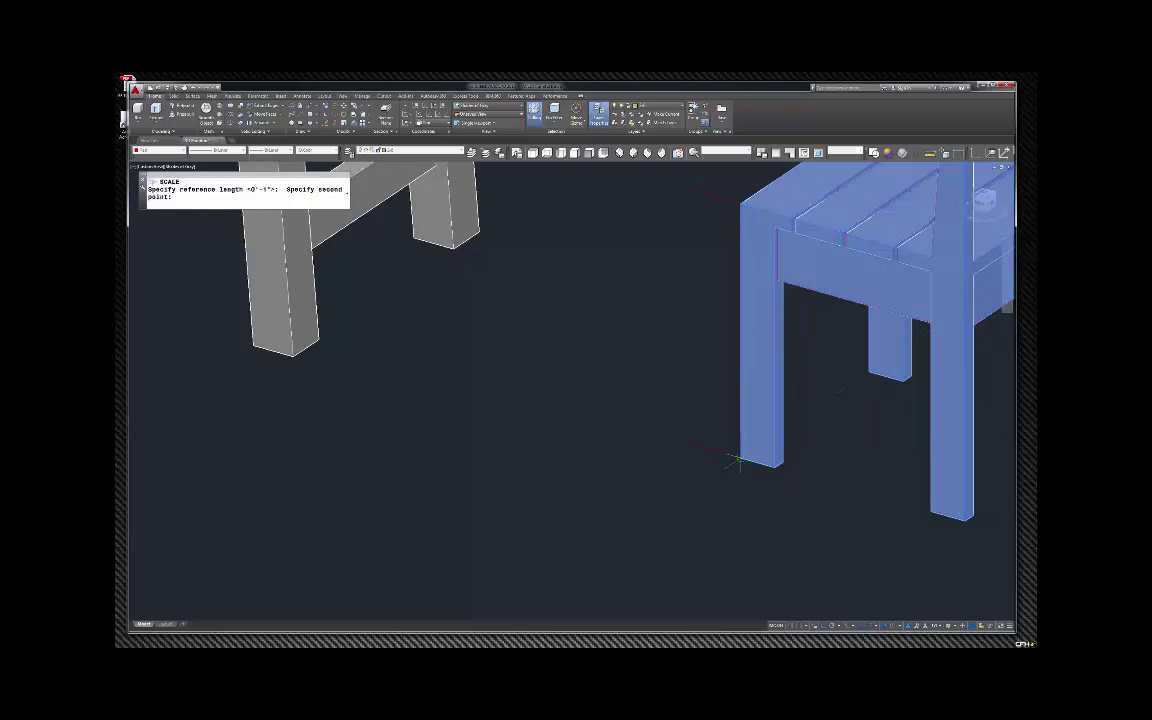
{"action": "left_click", "coordinate": [690, 188]}
{"action": "left_click", "coordinate": [686, 222]}
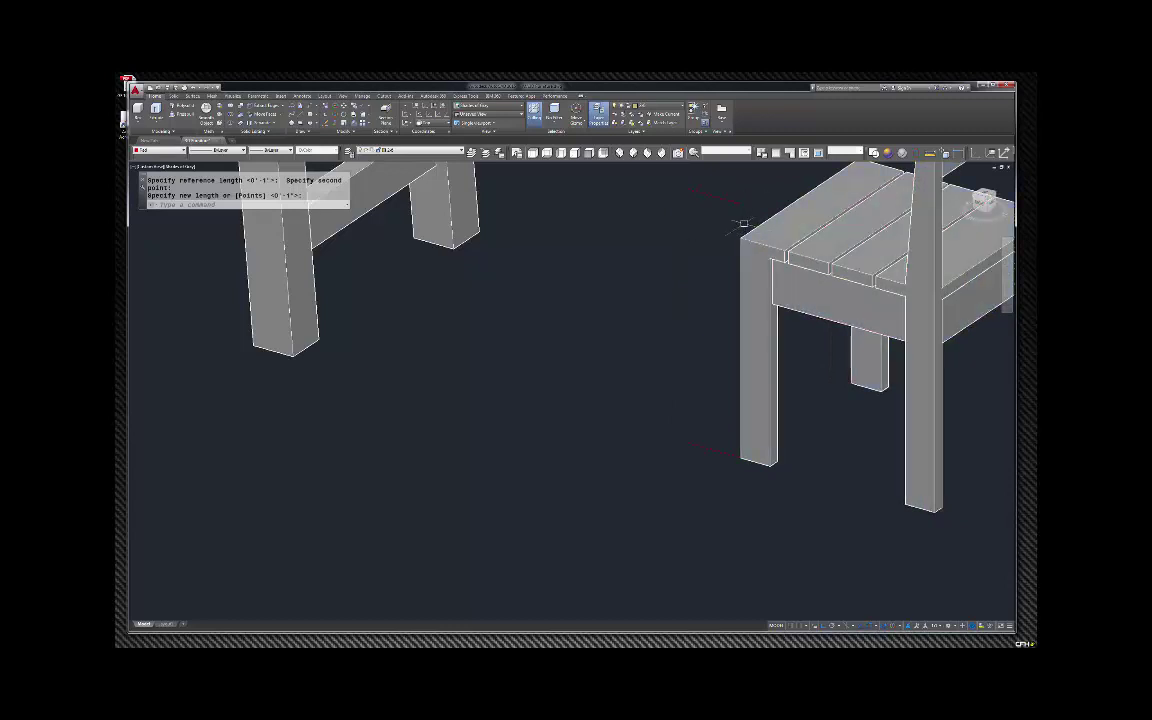
Measure the rescaled chair's seat height from the seat's front corner to the foot of the leg.
{"action": "left_click", "coordinate": [931, 154]}
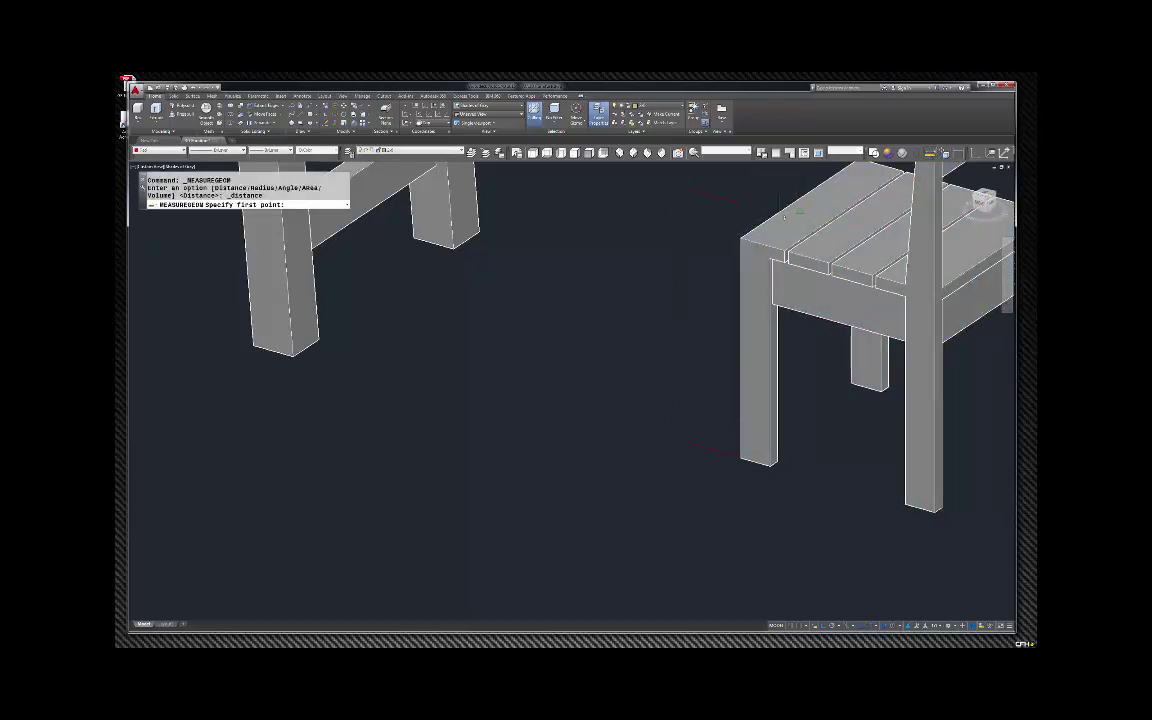
{"action": "left_click", "coordinate": [740, 237]}
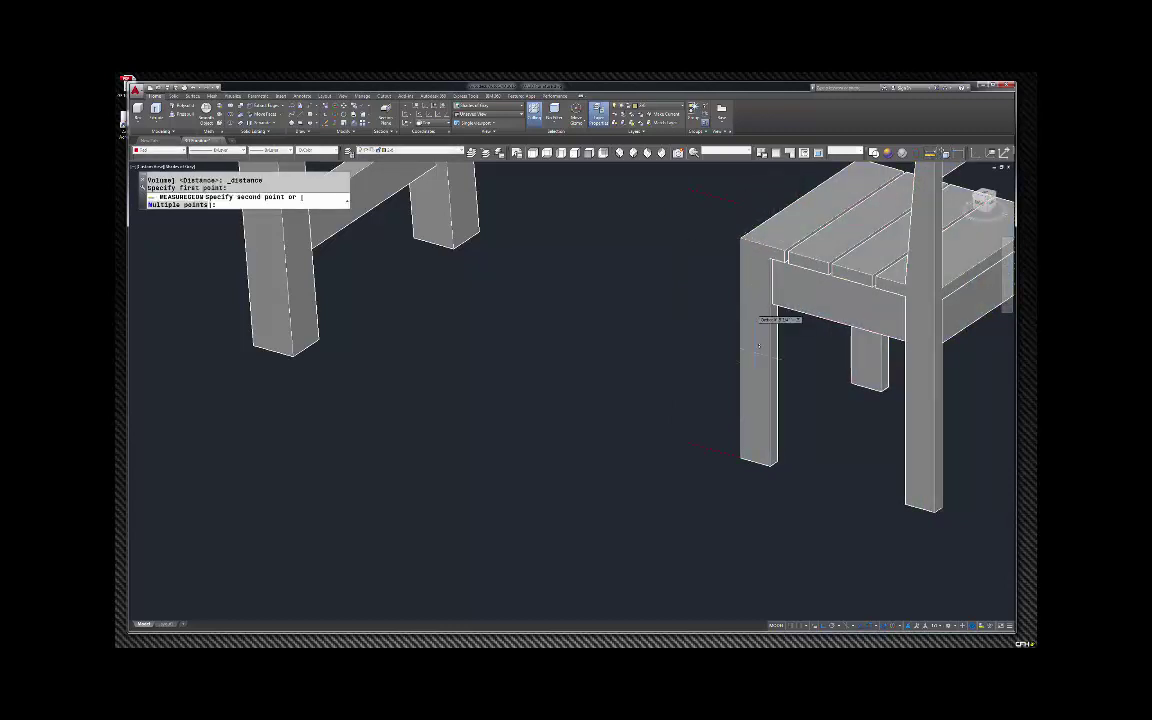
{"action": "left_click", "coordinate": [740, 458]}
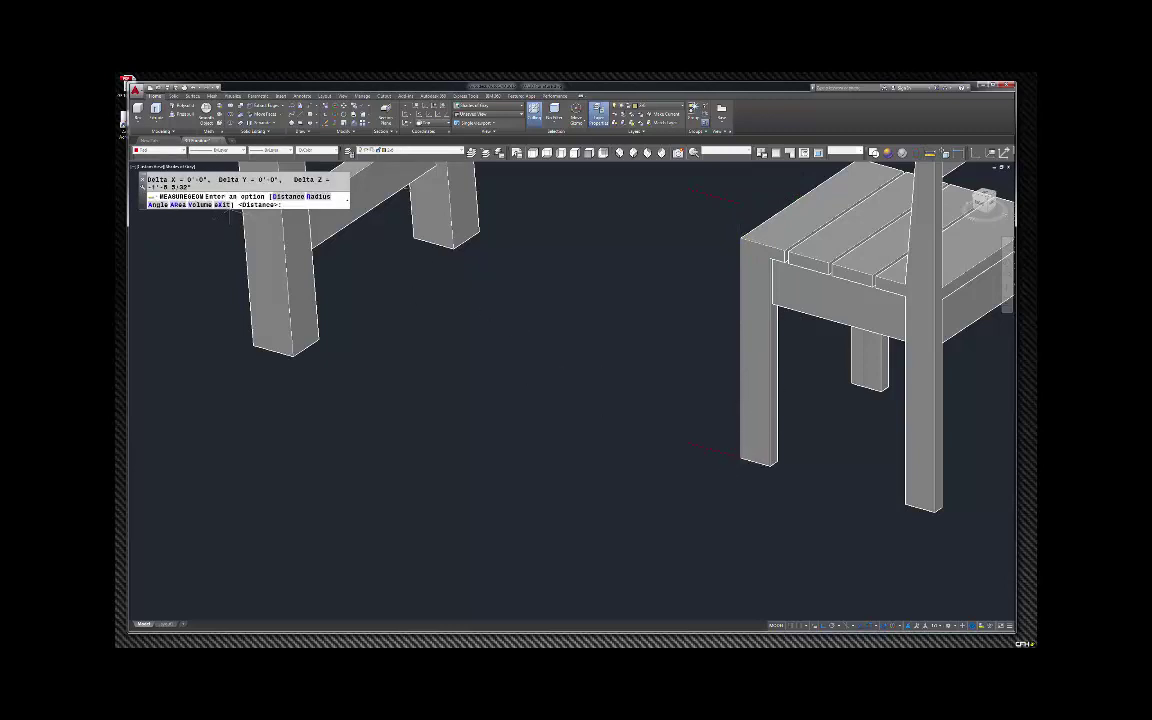
{"action": "key", "text": "Escape"}
Delete the three guide lines beside the chair's front leg.
{"action": "left_click", "coordinate": [716, 470]}
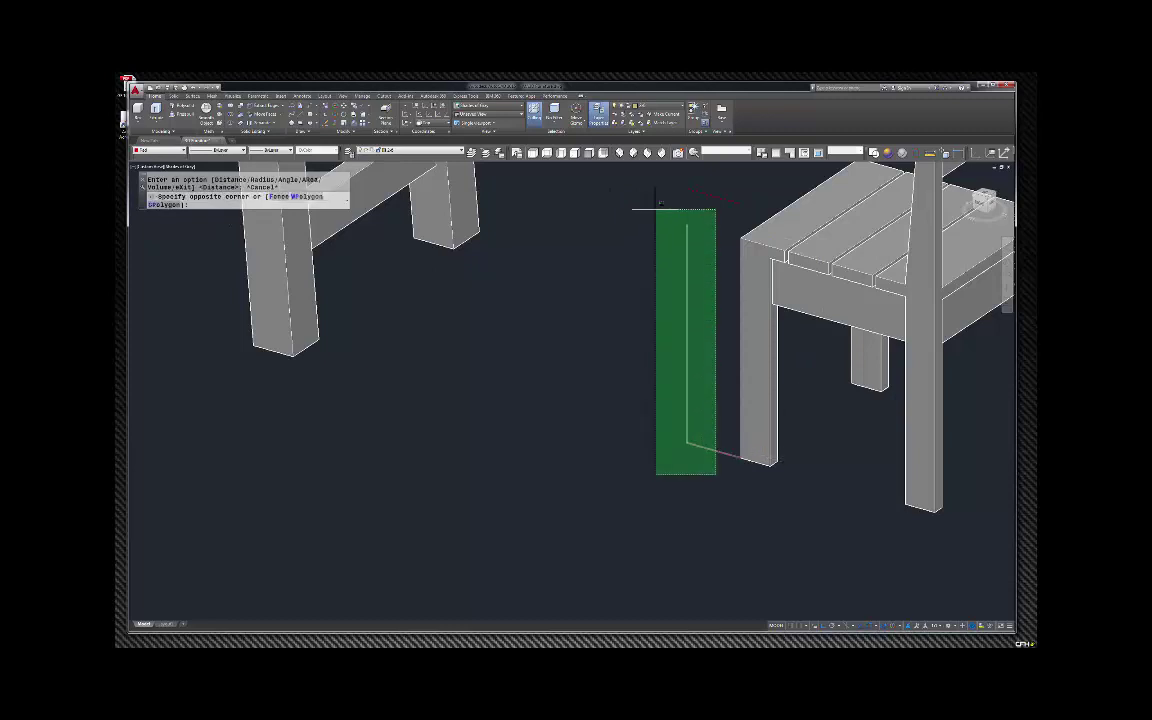
{"action": "left_click", "coordinate": [655, 195]}
{"action": "key", "text": "Delete"}
Move the rescaled chair back to the table's near end, with its seat close to the tabletop.
{"action": "scroll", "coordinate": [676, 290], "scroll_direction": "down", "scroll_amount": 3}
{"action": "left_click", "coordinate": [783, 356]}
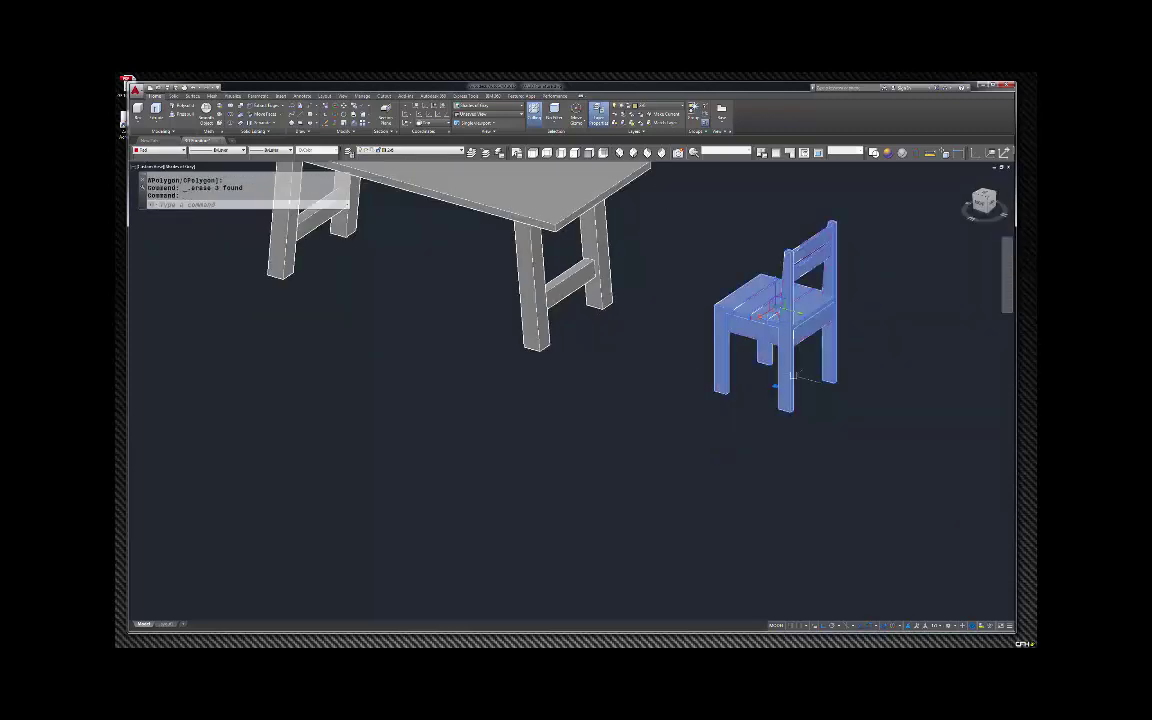
{"action": "type", "text": "m"}
{"action": "key", "text": "Return"}
{"action": "left_click", "coordinate": [869, 448]}
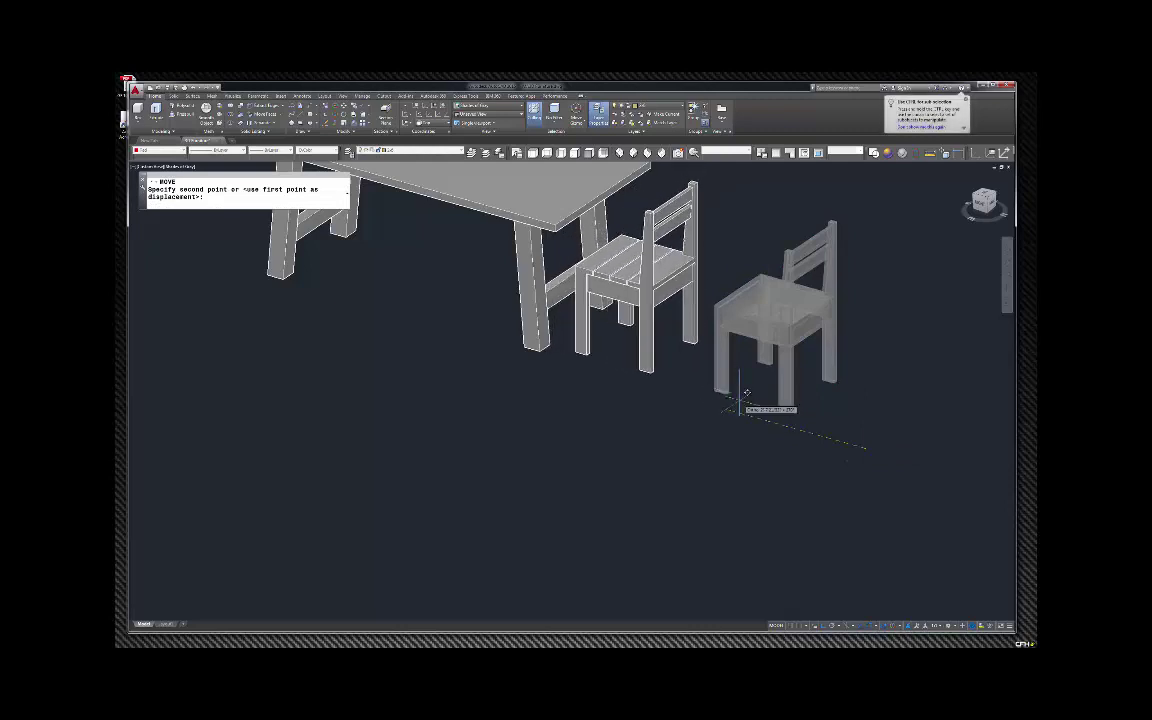
{"action": "left_click", "coordinate": [727, 393]}
In top view, mirror the chair across the table's lengthwise midpoint to the opposite end, keeping the original.
{"action": "scroll", "coordinate": [727, 393], "scroll_direction": "down", "scroll_amount": 5}
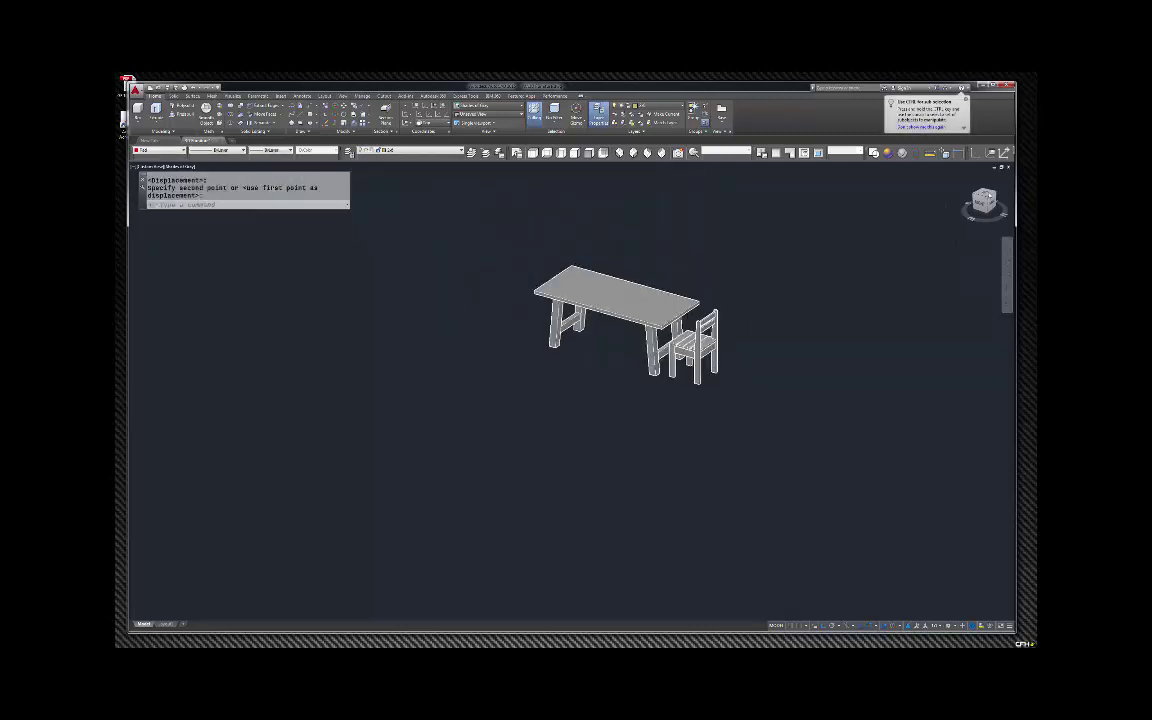
{"action": "left_click", "coordinate": [980, 205]}
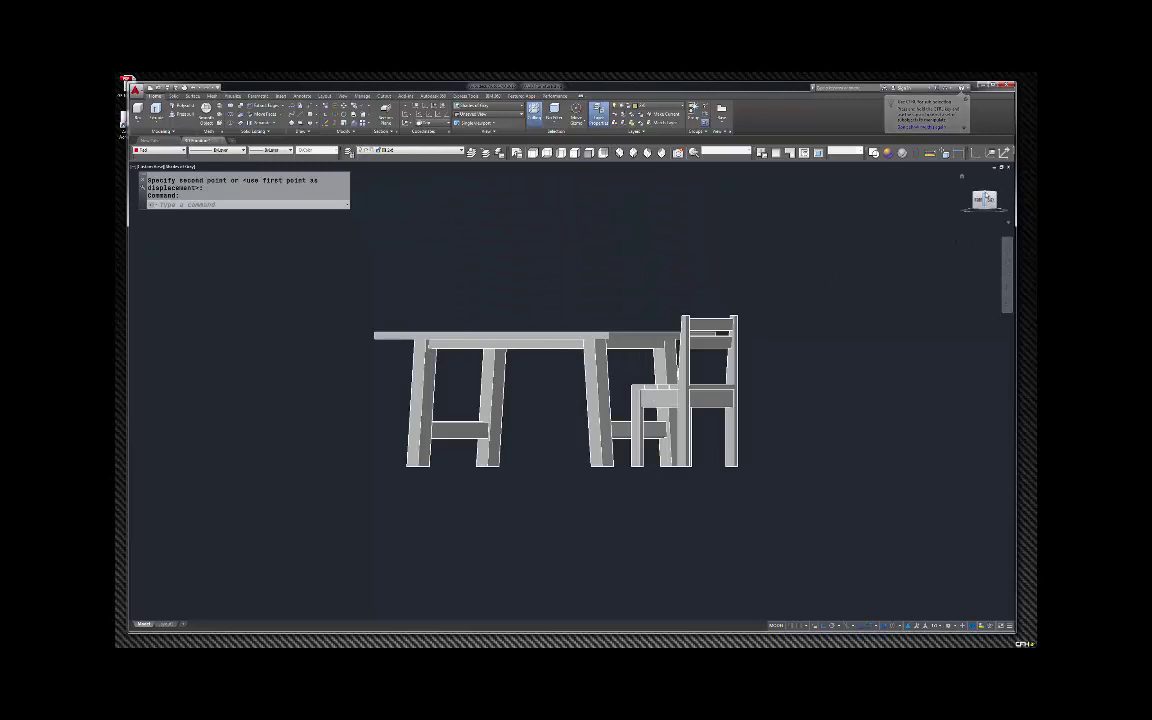
{"action": "left_click", "coordinate": [534, 153]}
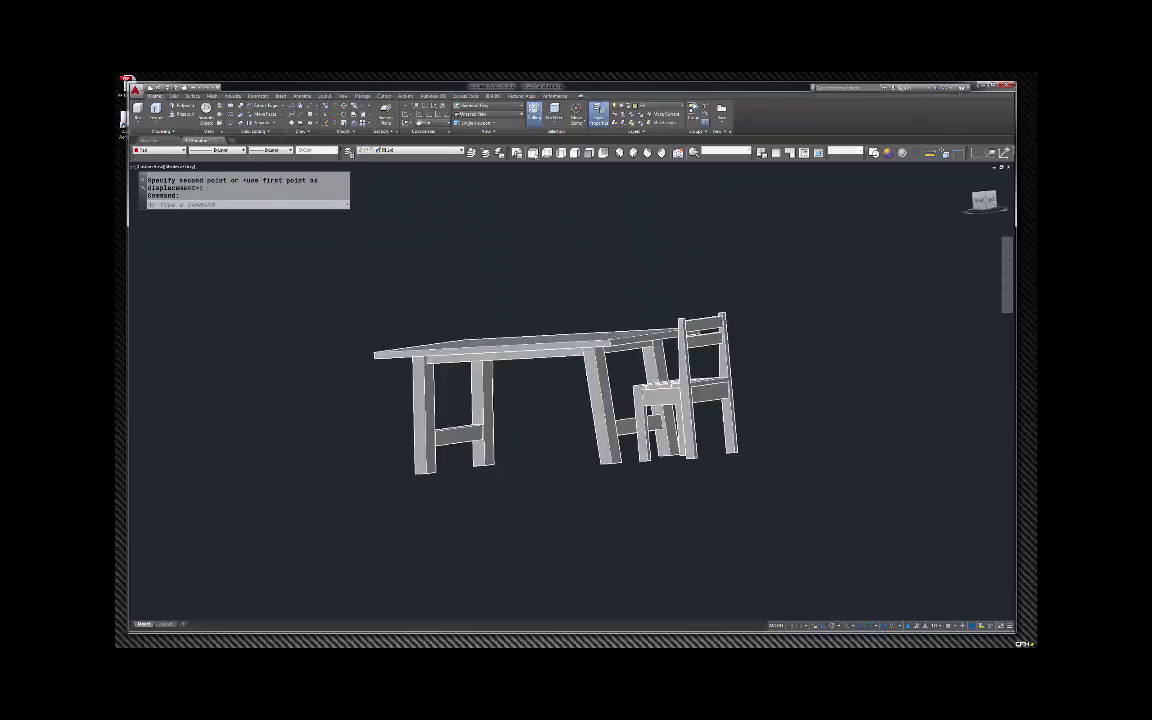
{"action": "scroll", "coordinate": [775, 229], "scroll_direction": "up", "scroll_amount": 3}
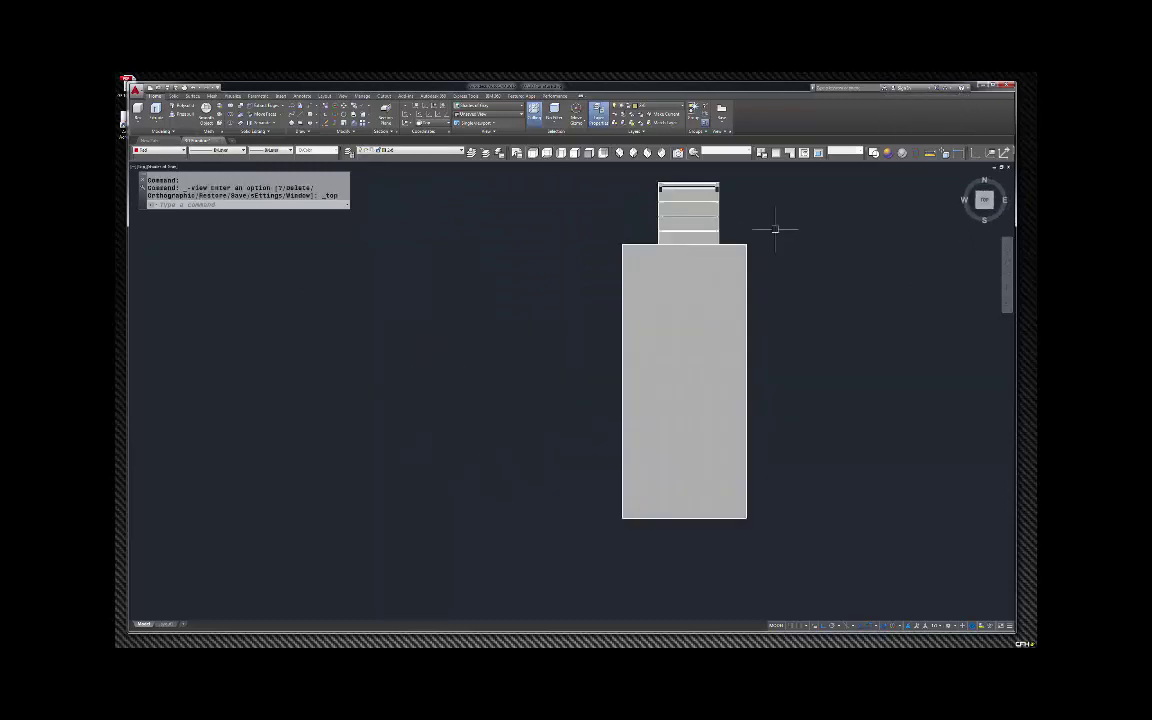
{"action": "left_click", "coordinate": [720, 207]}
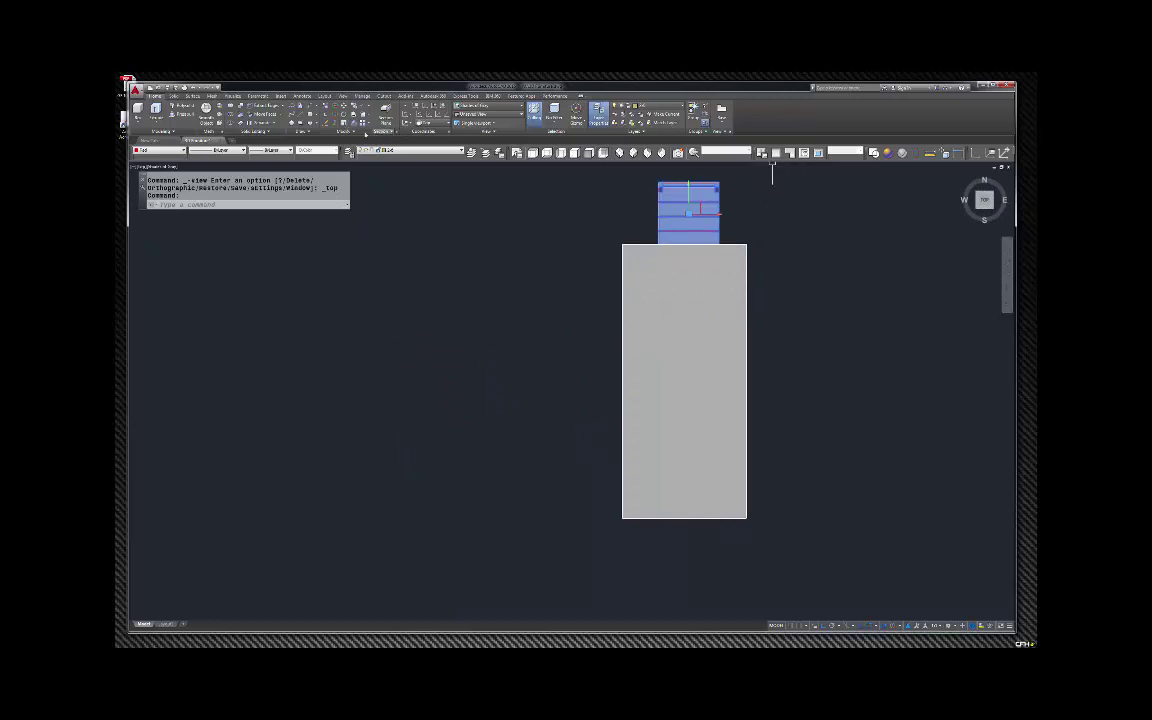
{"action": "left_click", "coordinate": [357, 133]}
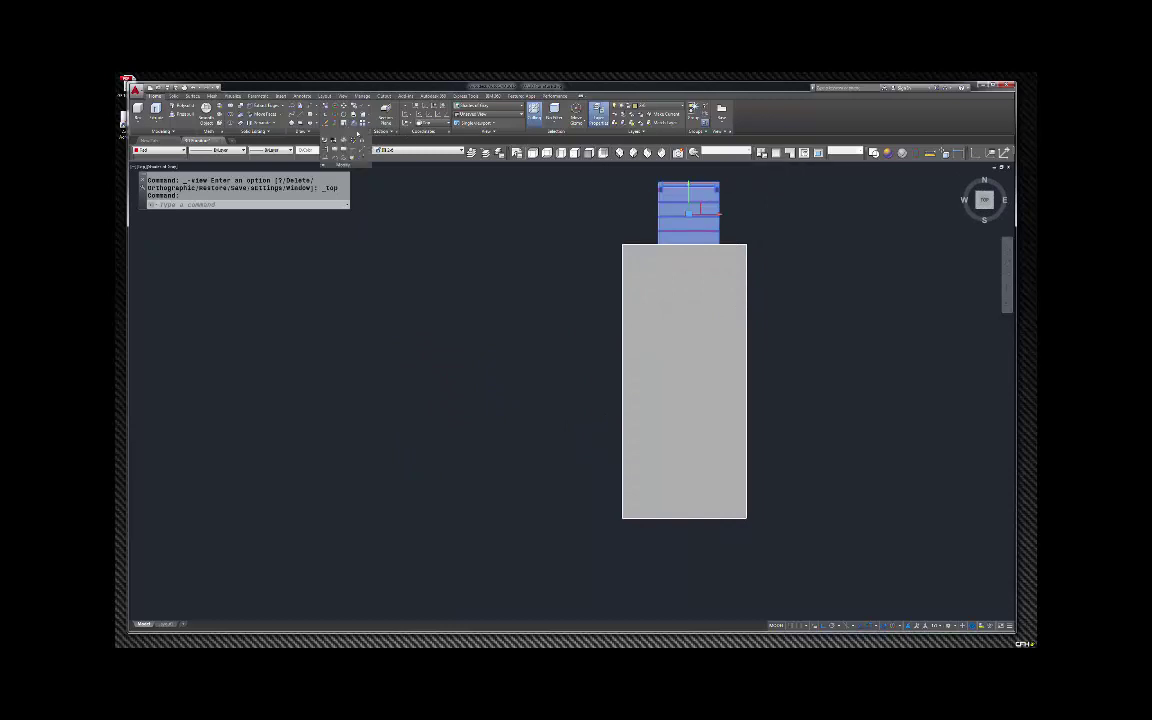
{"action": "left_click", "coordinate": [364, 141]}
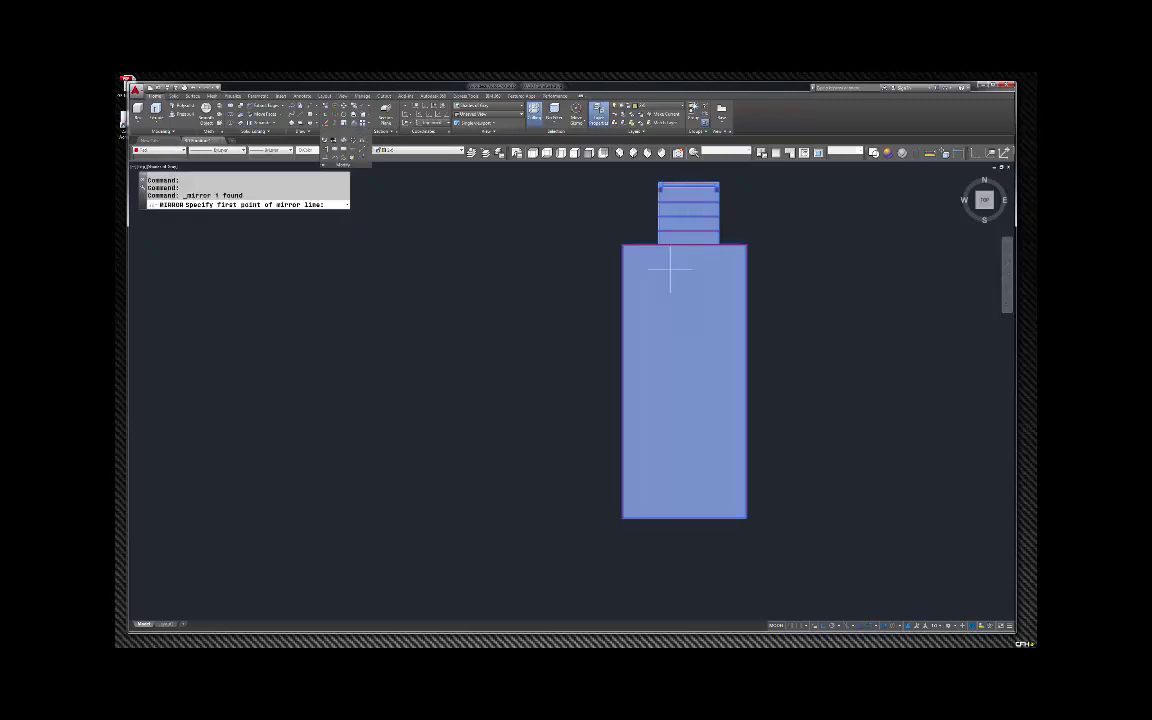
{"action": "left_click", "coordinate": [746, 380]}
{"action": "left_click", "coordinate": [784, 381]}
{"action": "key", "text": "Return"}
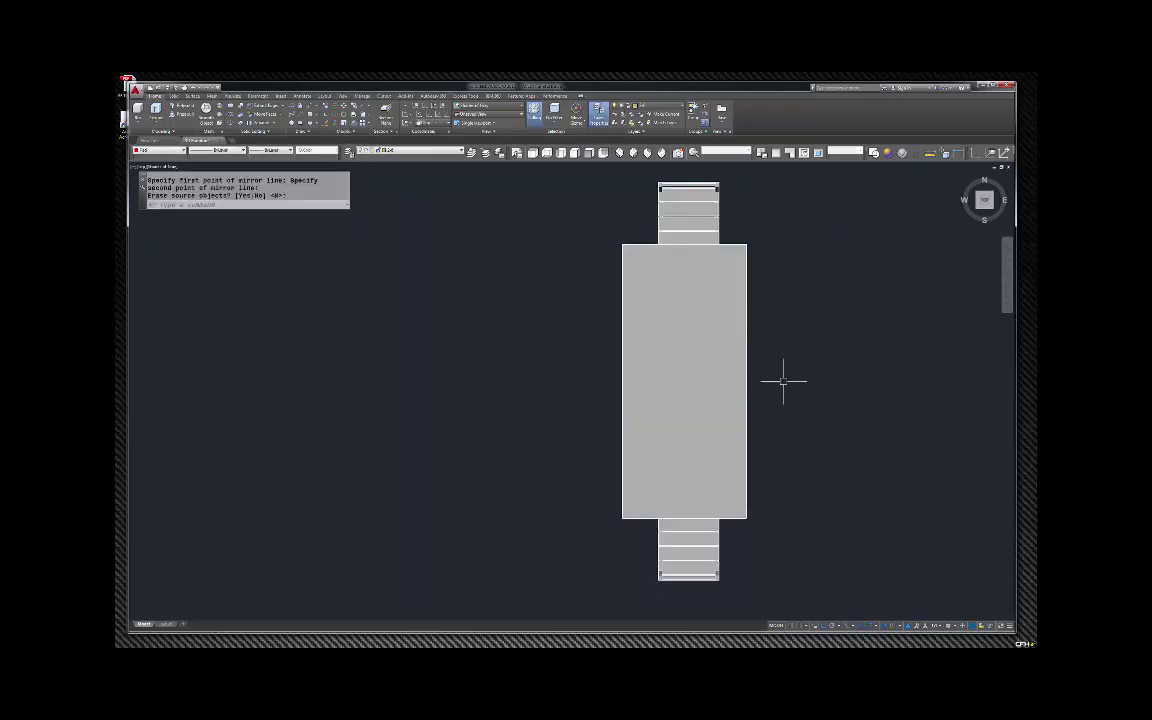
Copy the chair at the table's north end to the open space east of the table.
{"action": "left_click", "coordinate": [712, 196]}
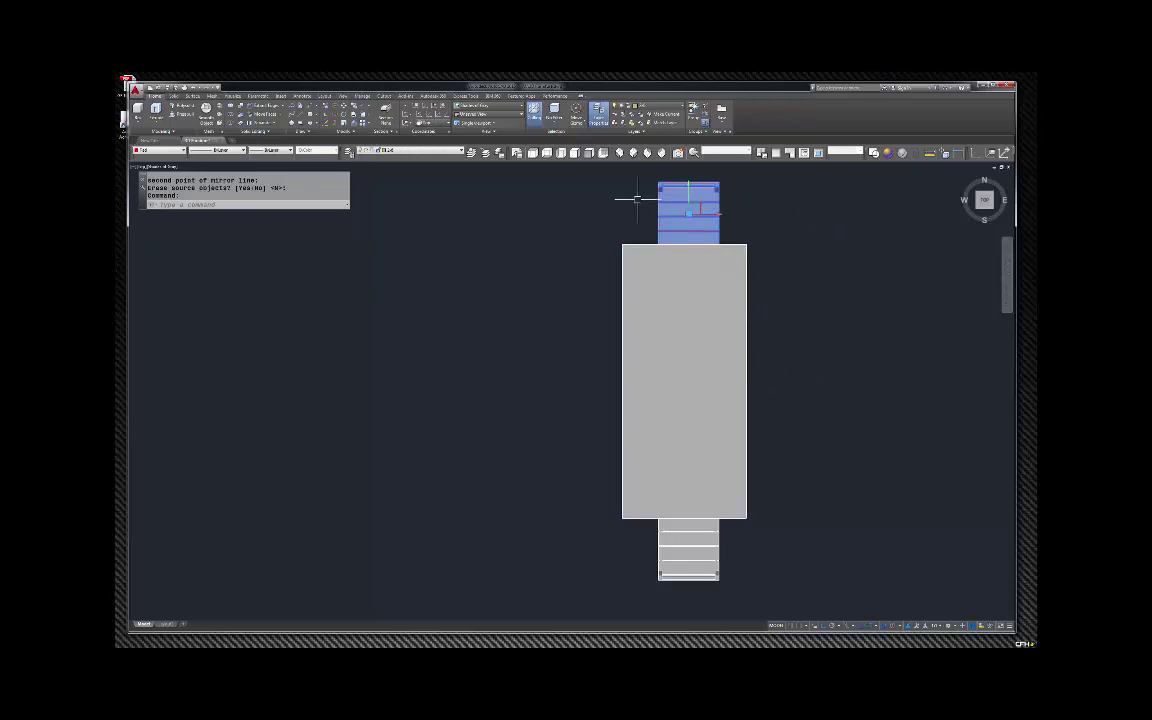
{"action": "type", "text": "co"}
{"action": "key", "text": "Return"}
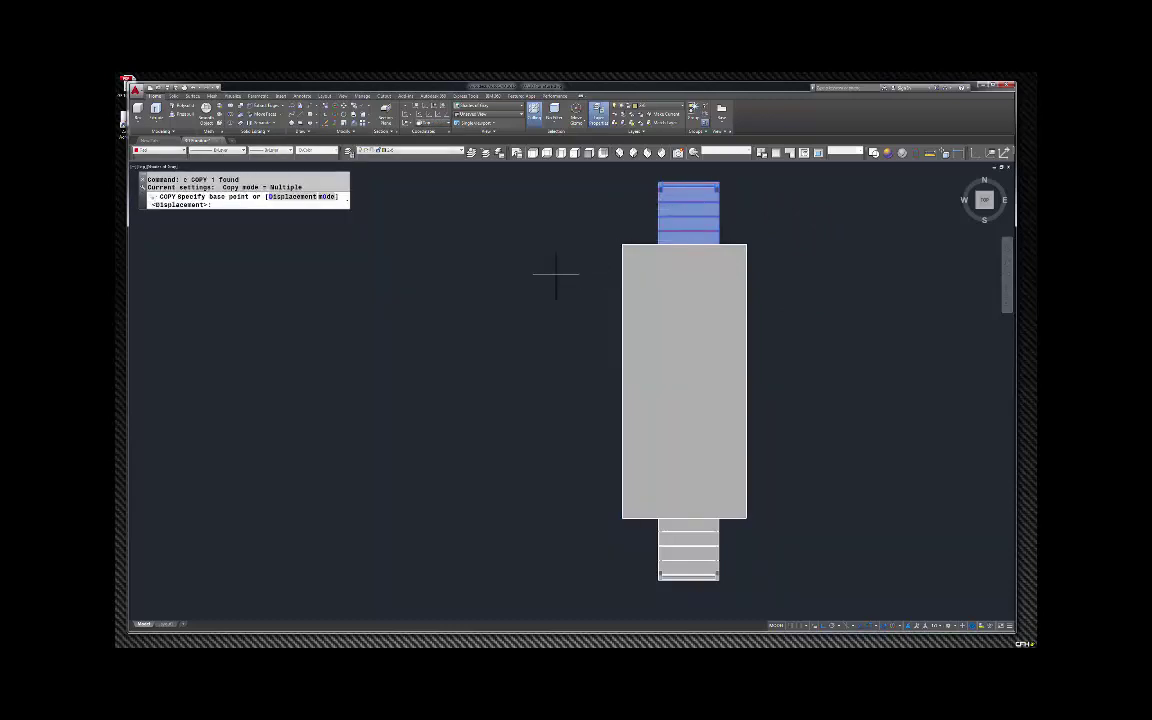
{"action": "left_click", "coordinate": [570, 272]}
{"action": "left_click", "coordinate": [703, 288]}
{"action": "key", "text": "Escape"}
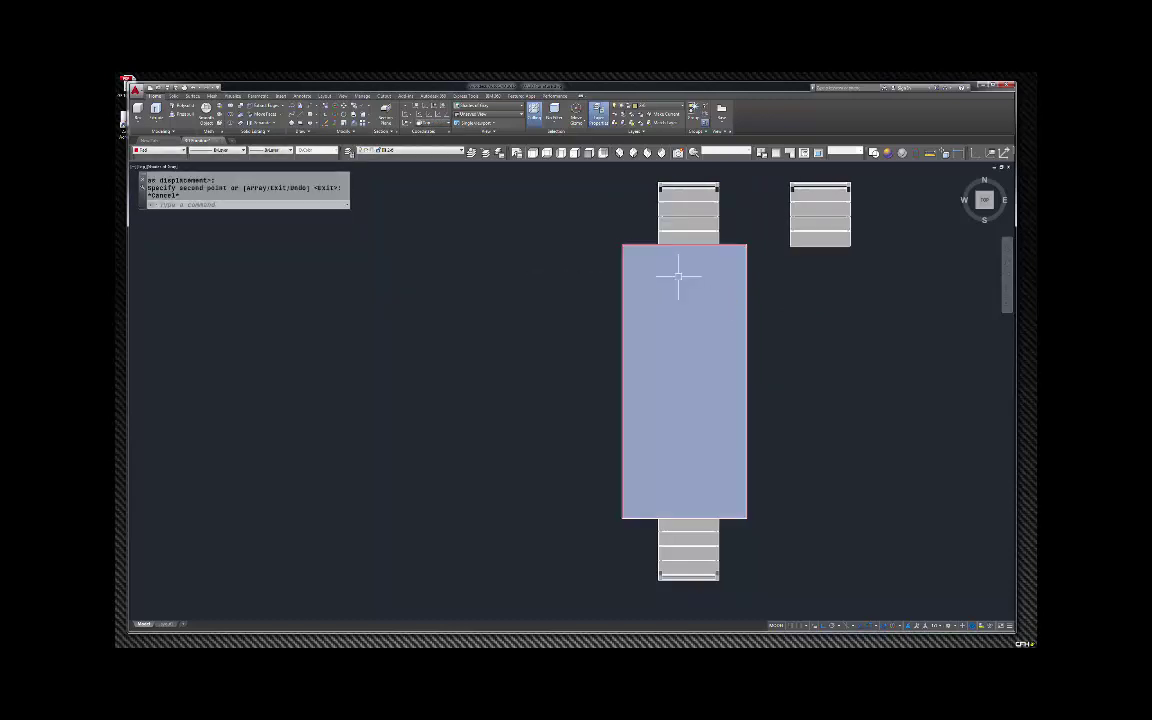
Rotate the chair copy east of the table 270 degrees about its southwest corner.
{"action": "left_click", "coordinate": [808, 246]}
{"action": "type", "text": "ro"}
{"action": "key", "text": "Return"}
{"action": "left_click", "coordinate": [790, 247]}
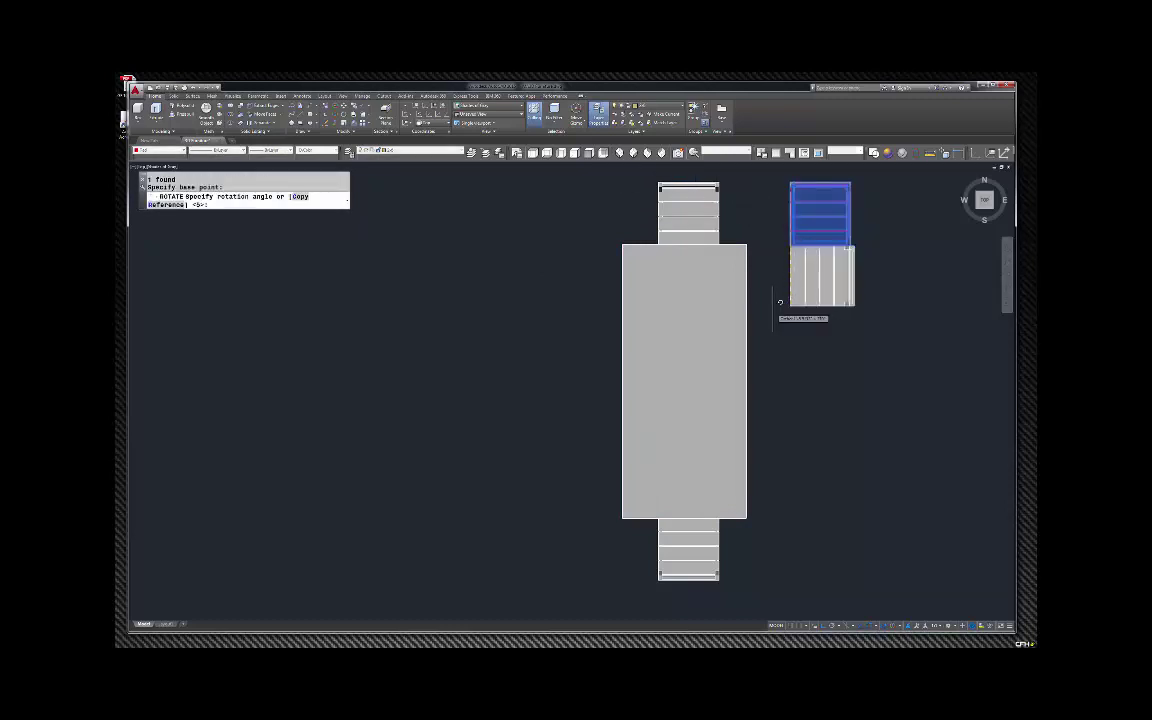
{"action": "left_click", "coordinate": [771, 309]}
Rotate the same chair another half turn about its south edge so its backrest is on the table side.
{"action": "key", "text": "Return"}
{"action": "left_click", "coordinate": [799, 307]}
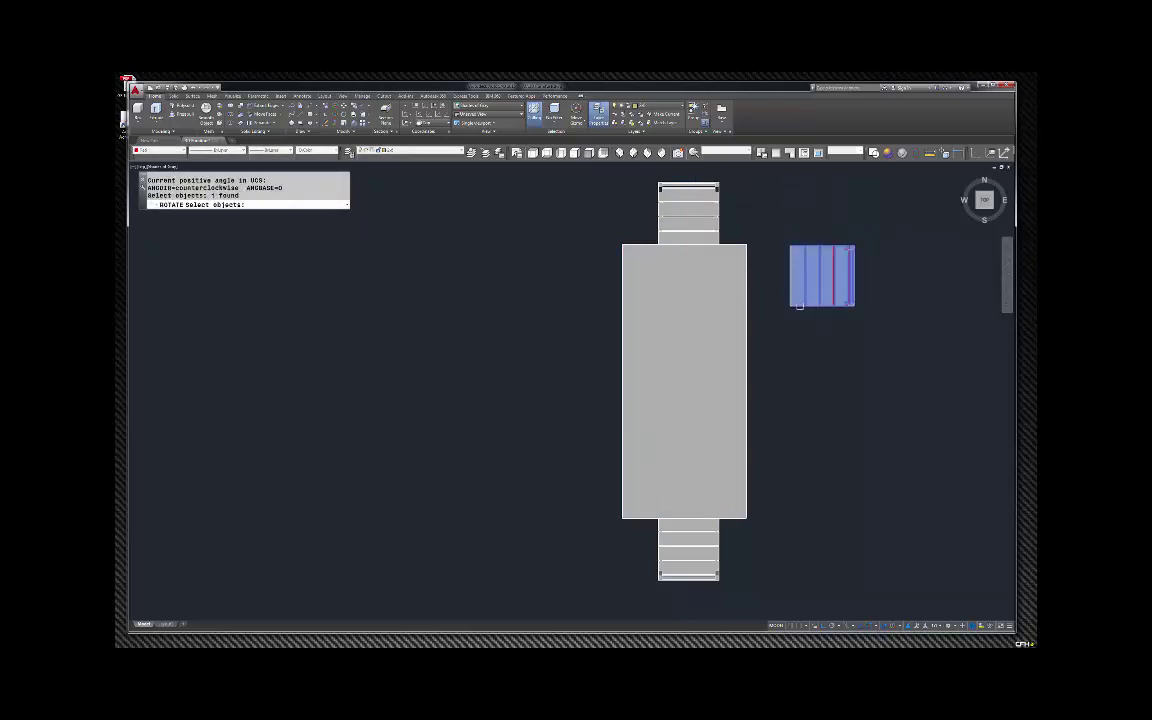
{"action": "type", "text": "m"}
{"action": "key", "text": "Return"}
{"action": "key", "text": "Return"}
{"action": "left_click", "coordinate": [811, 305]}
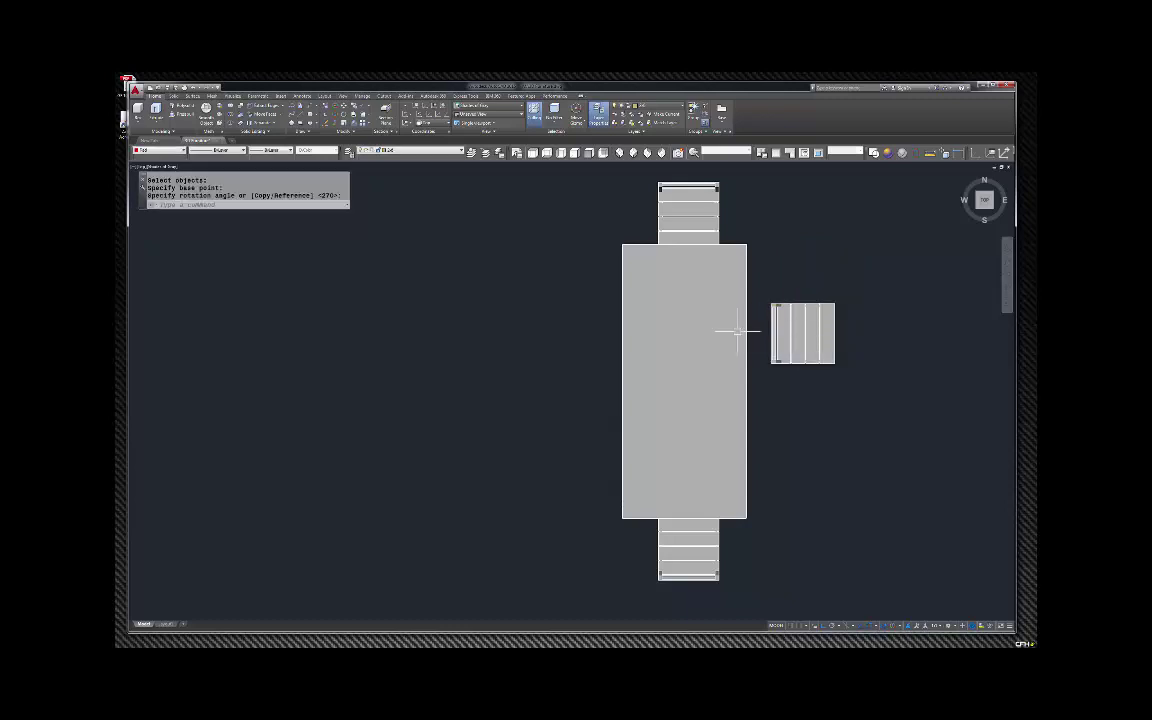
Copy the rotated chair twice straight south to form a spaced column of three chairs beside the table.
{"action": "left_click", "coordinate": [828, 368]}
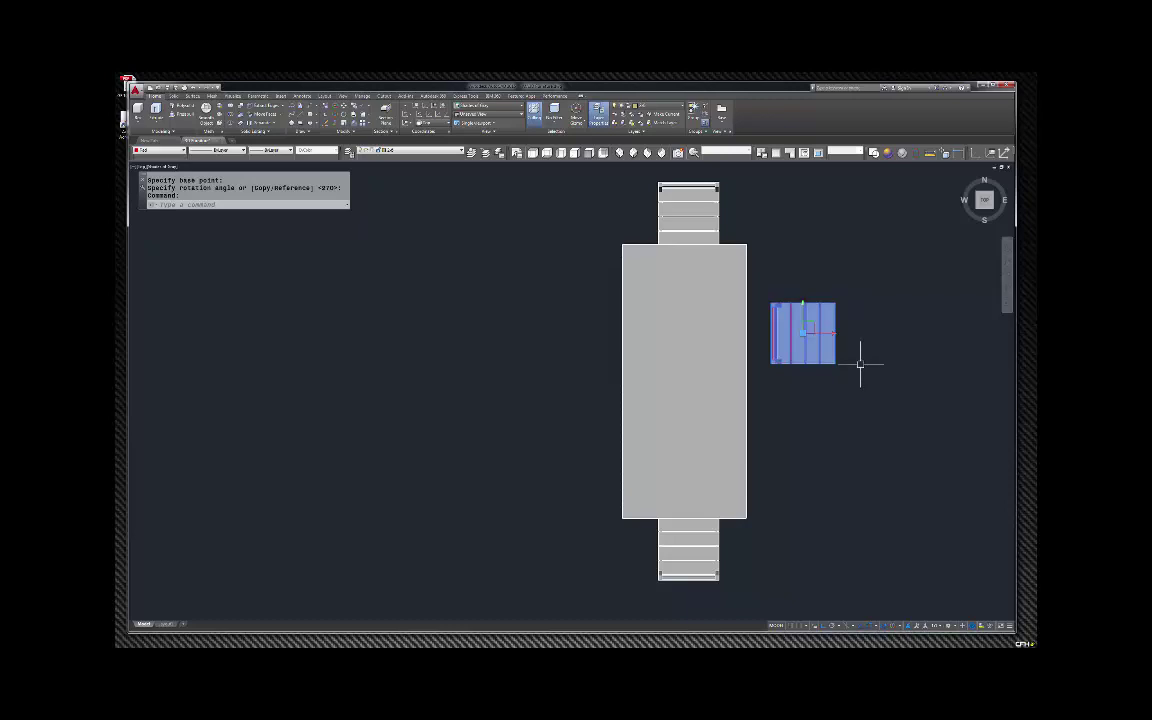
{"action": "type", "text": "co"}
{"action": "key", "text": "Return"}
{"action": "left_click", "coordinate": [874, 311]}
{"action": "left_click", "coordinate": [875, 393]}
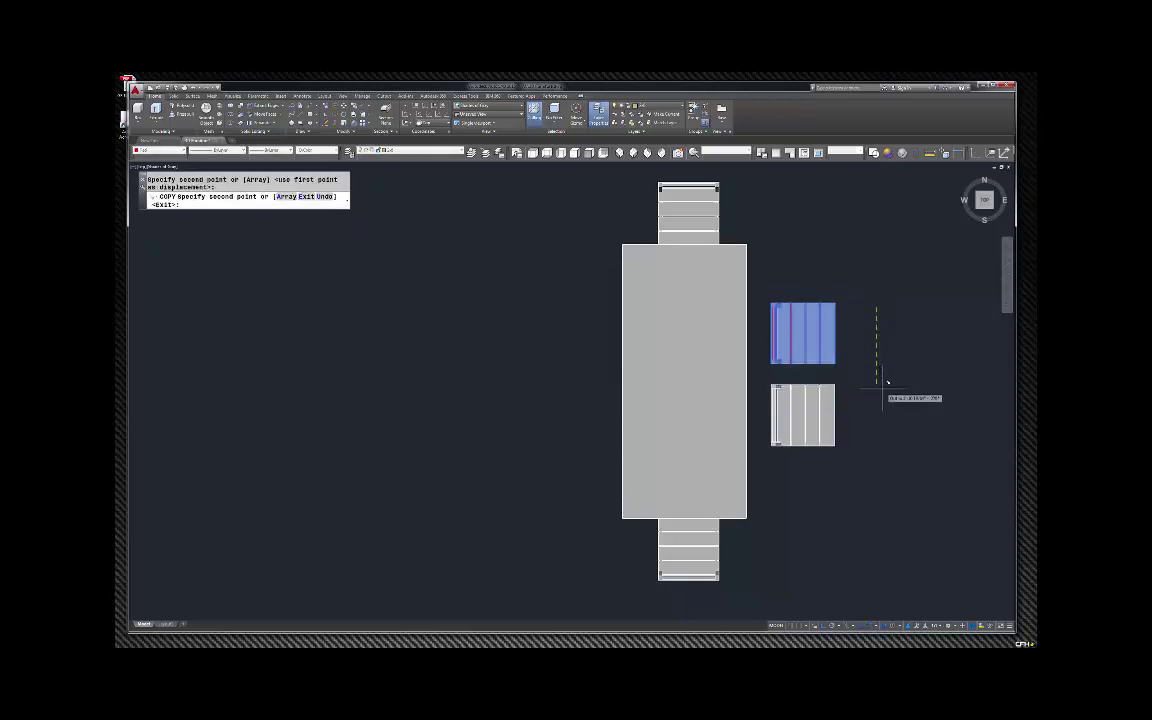
{"action": "left_click", "coordinate": [876, 486]}
{"action": "key", "text": "Return"}
Move the three side chairs straight north so the column sits within the table's length.
{"action": "left_click", "coordinate": [871, 490]}
{"action": "left_click", "coordinate": [820, 289]}
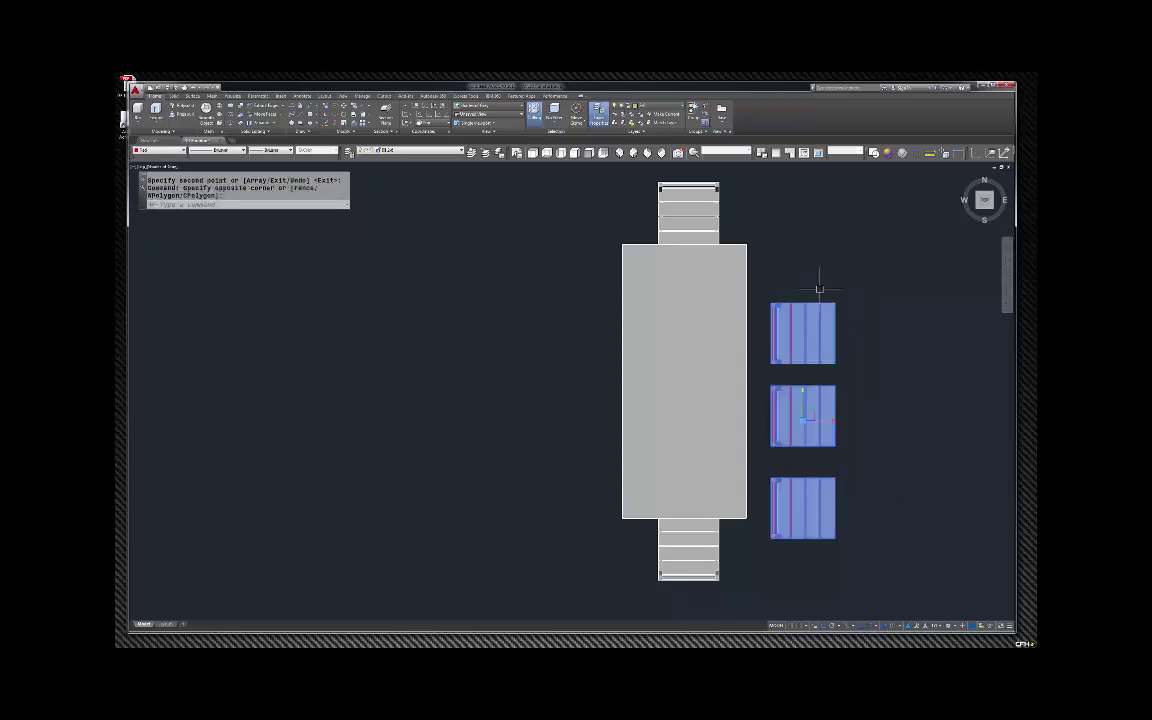
{"action": "type", "text": "m"}
{"action": "key", "text": "Return"}
{"action": "left_click", "coordinate": [882, 350]}
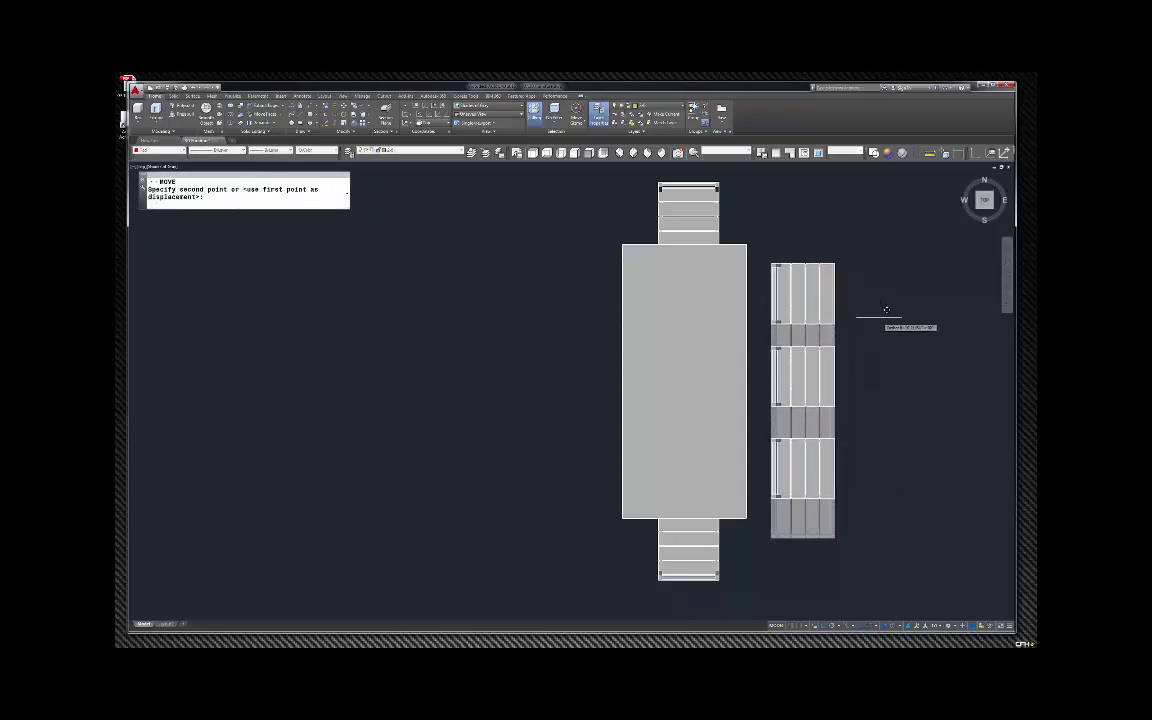
{"action": "left_click", "coordinate": [886, 310]}
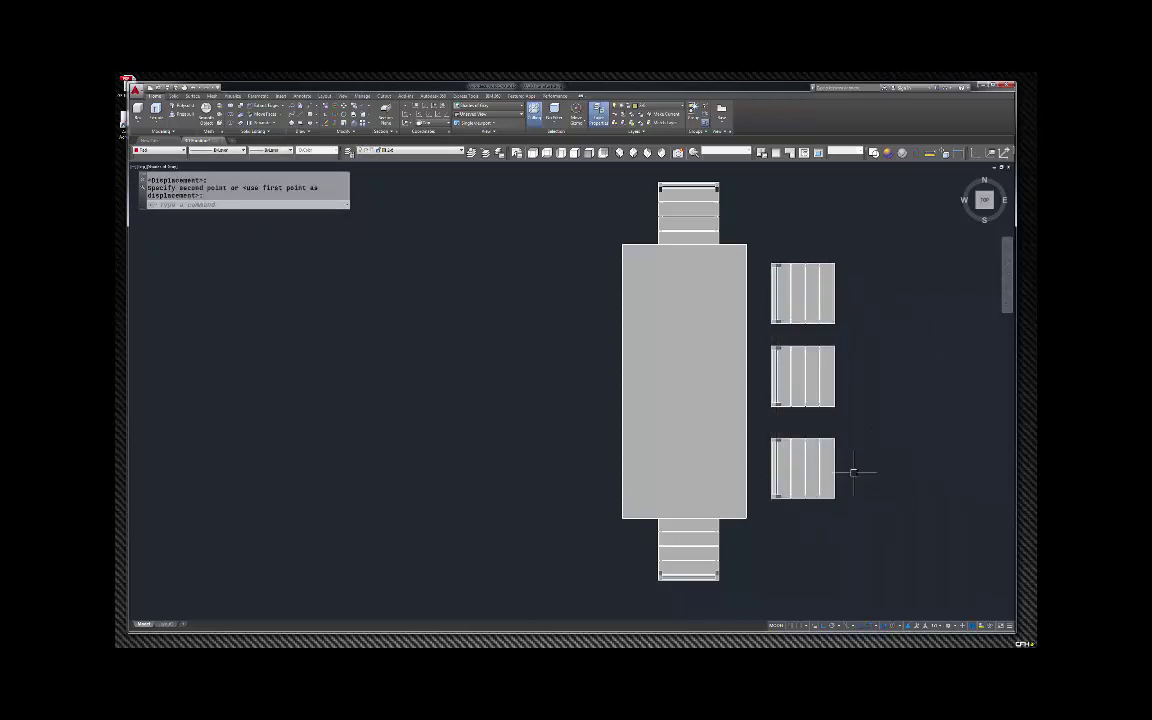
Move the three side chairs west, close to the table's east edge.
{"action": "left_click", "coordinate": [905, 487]}
{"action": "left_click", "coordinate": [816, 240]}
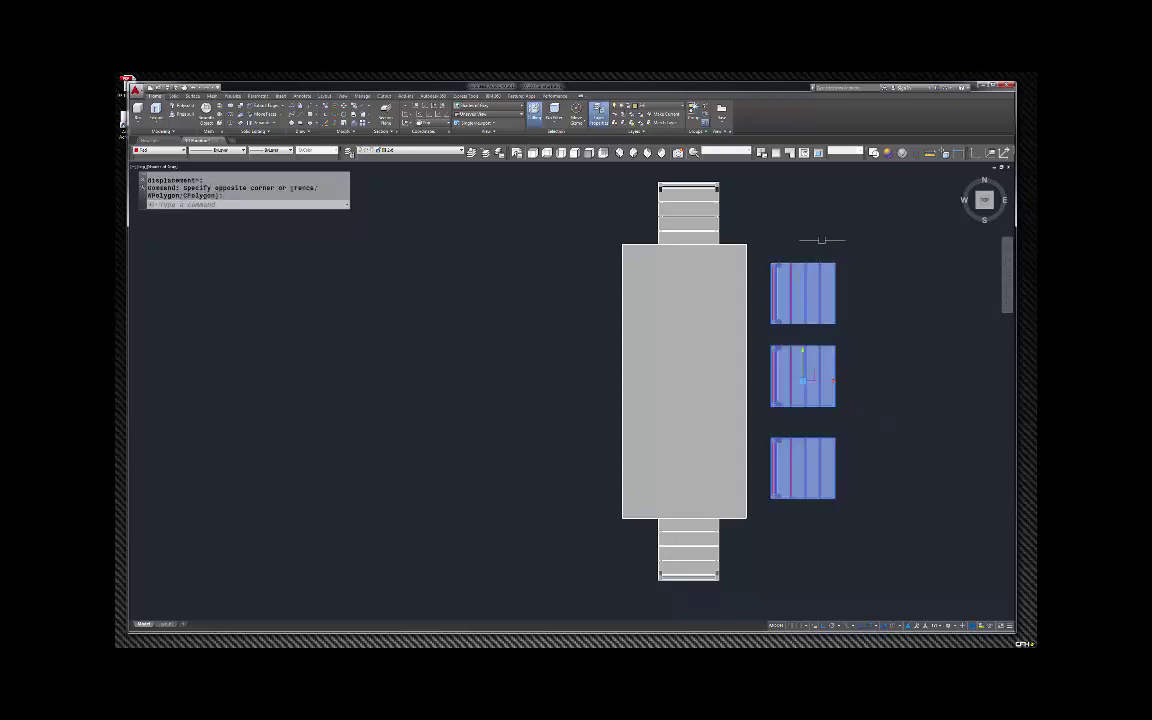
{"action": "type", "text": "m"}
{"action": "key", "text": "Return"}
{"action": "left_click", "coordinate": [887, 218]}
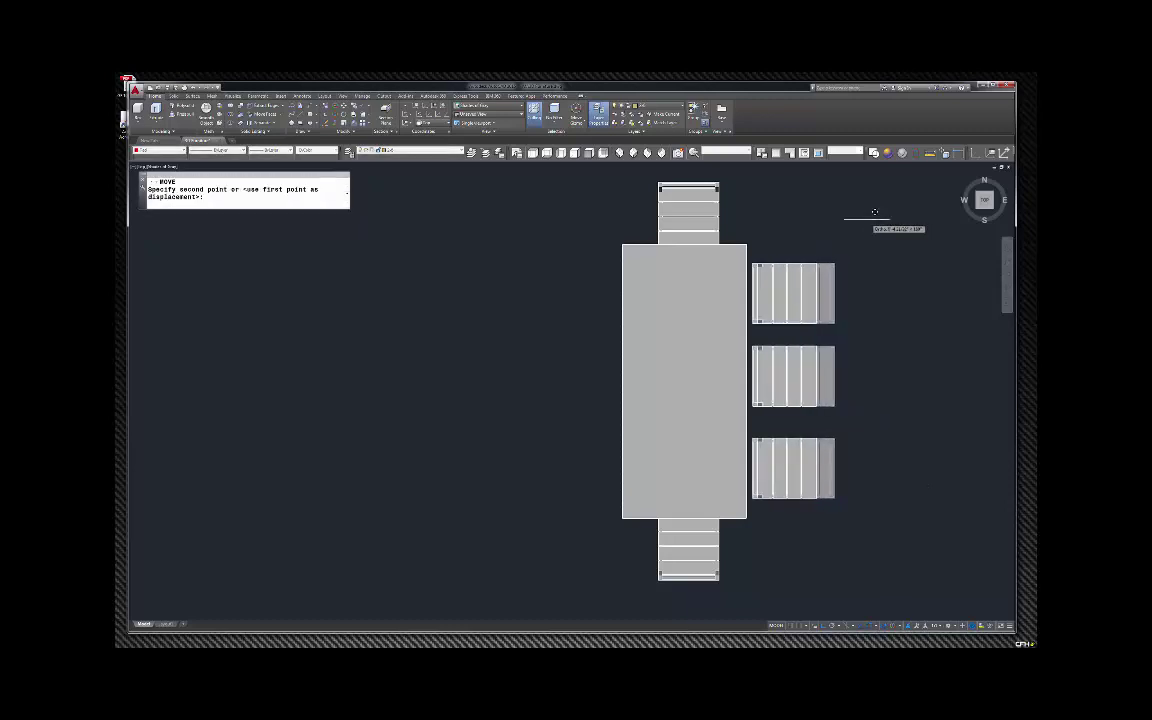
{"action": "left_click", "coordinate": [874, 212]}
Move the three side chairs across the table to its west side, with seats close to the table edge.
{"action": "left_click", "coordinate": [862, 502]}
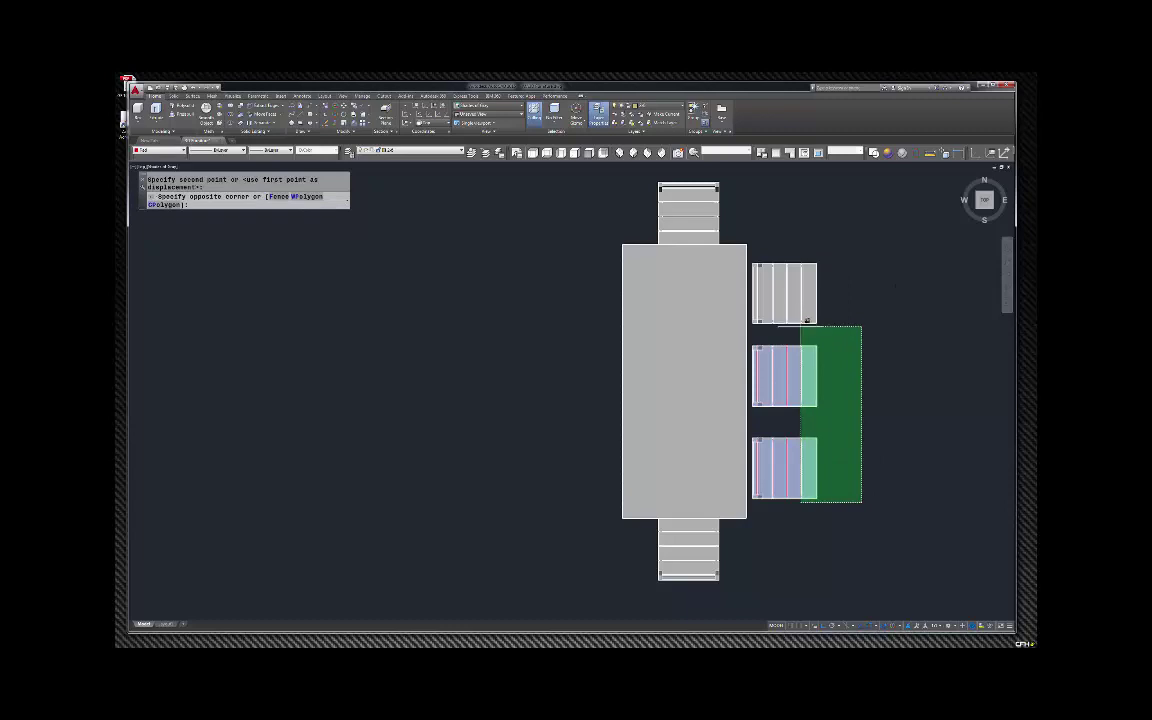
{"action": "left_click", "coordinate": [797, 237]}
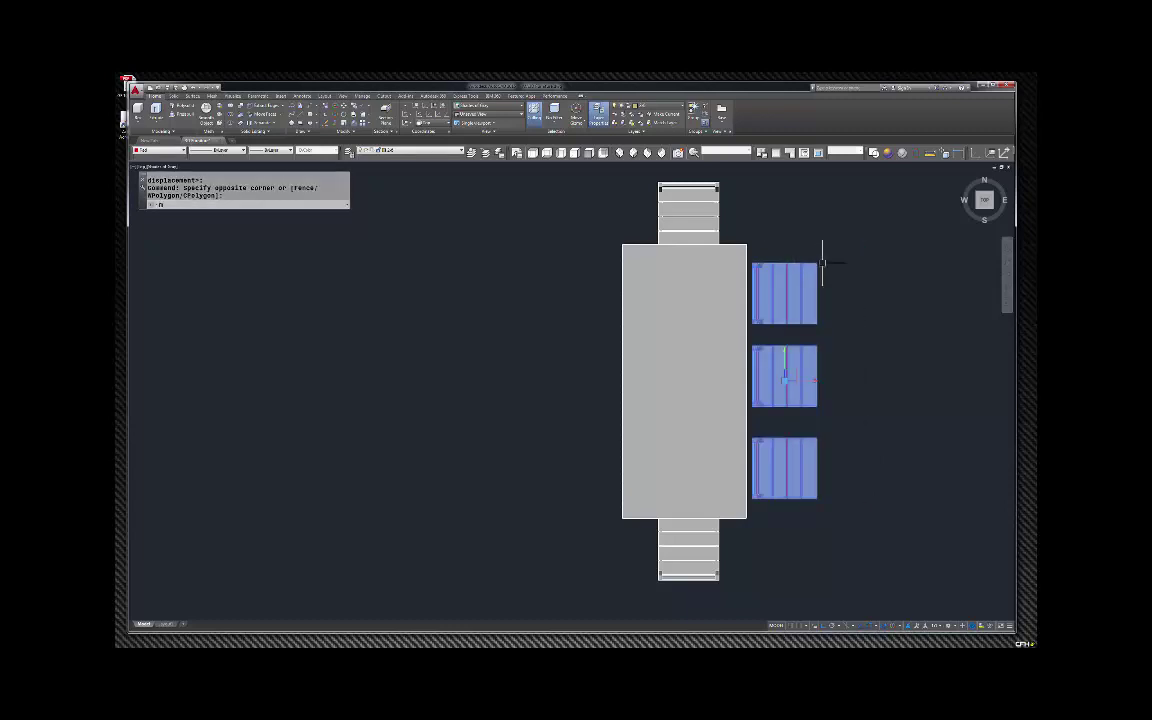
{"action": "key", "text": "Return"}
{"action": "scroll", "coordinate": [745, 349], "scroll_direction": "down", "scroll_amount": 2}
{"action": "left_click", "coordinate": [822, 540]}
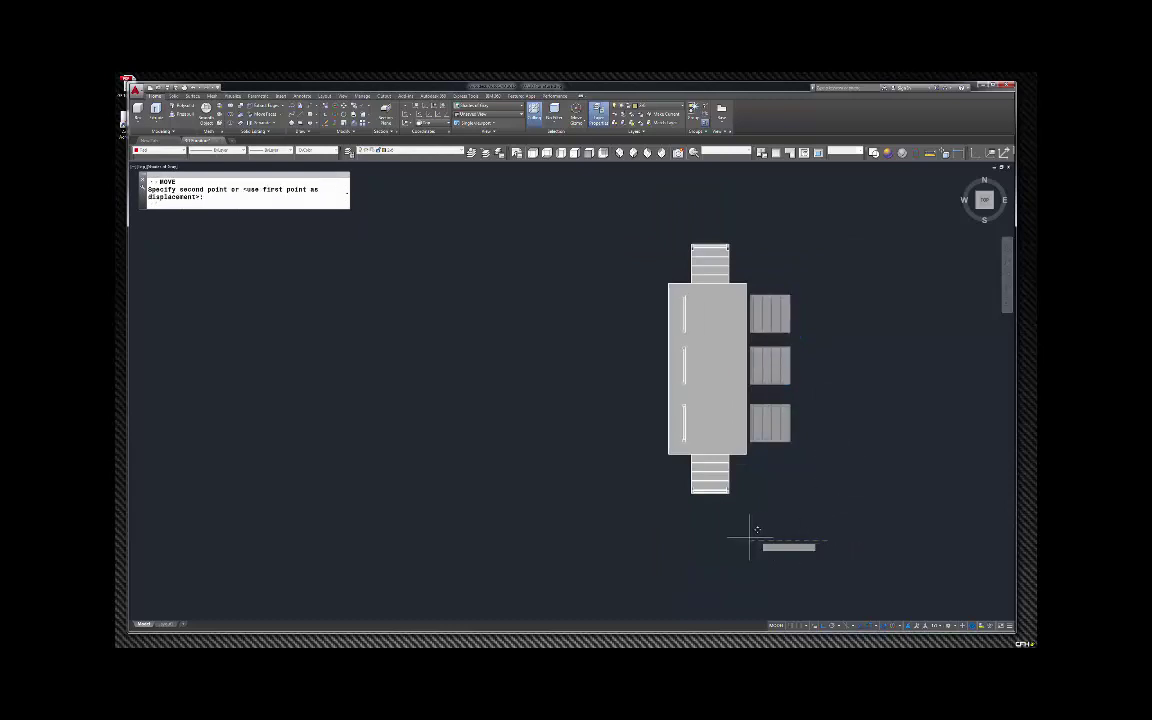
{"action": "left_click", "coordinate": [694, 535]}
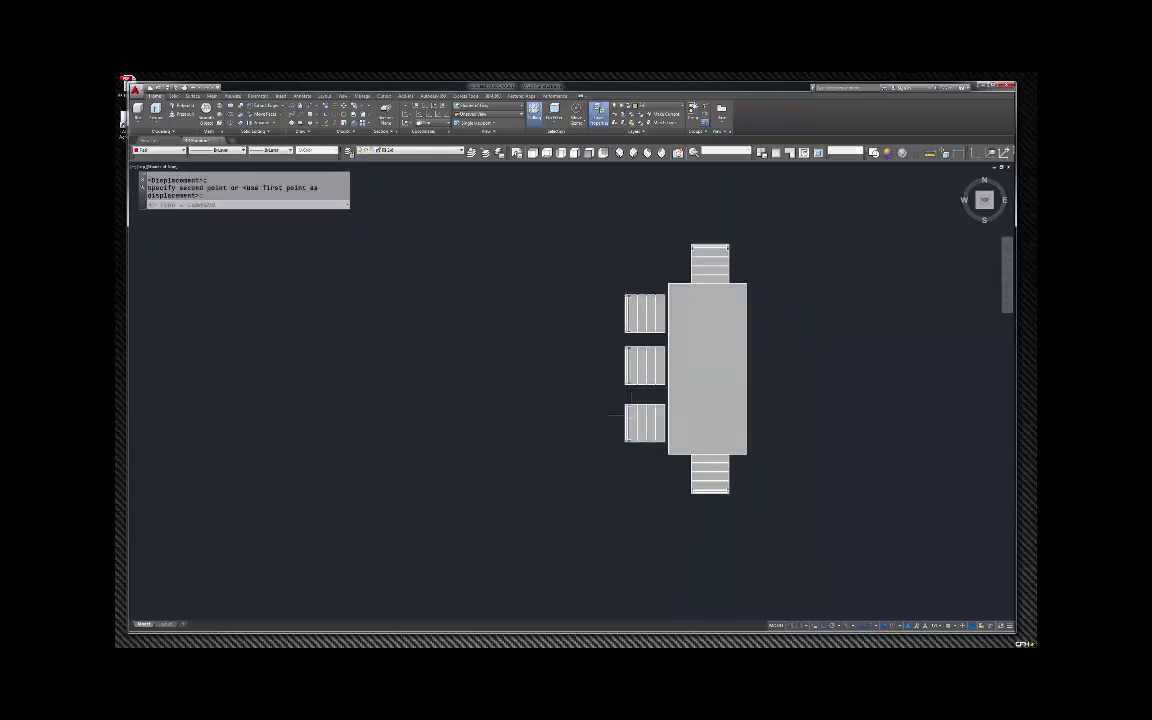
Mirror the three west chairs across the table's lengthwise centerline to the east side, keeping the originals.
{"action": "left_click", "coordinate": [640, 479]}
{"action": "left_click", "coordinate": [568, 228]}
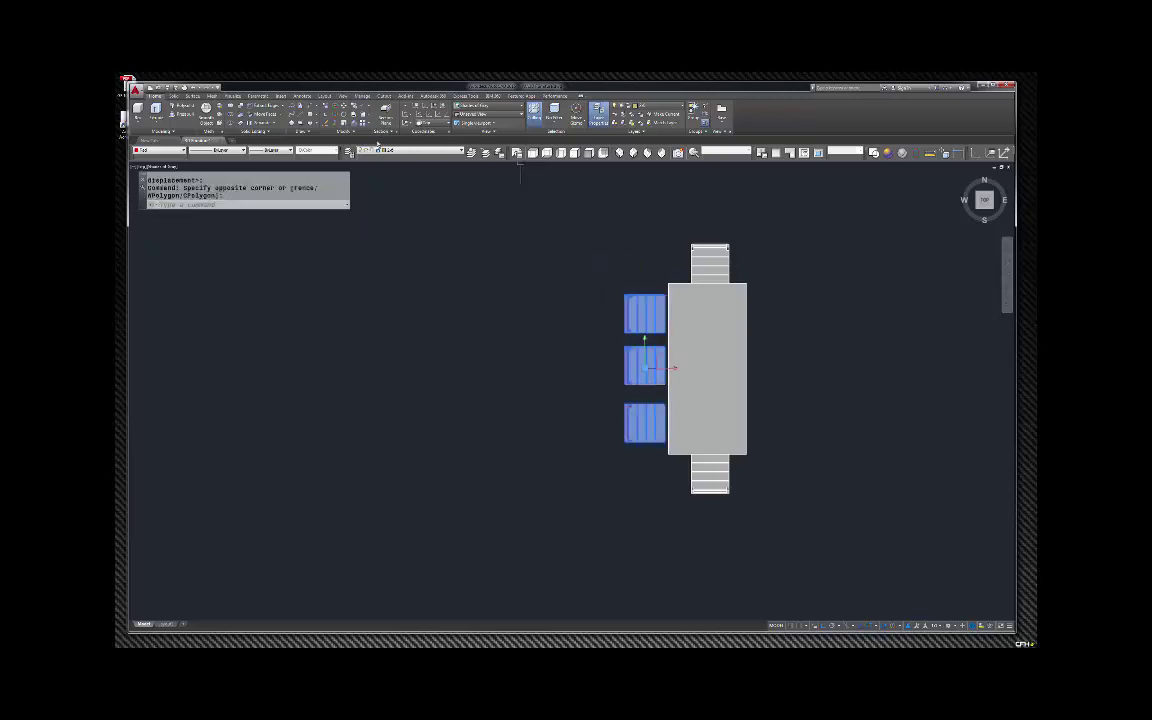
{"action": "left_click", "coordinate": [343, 131]}
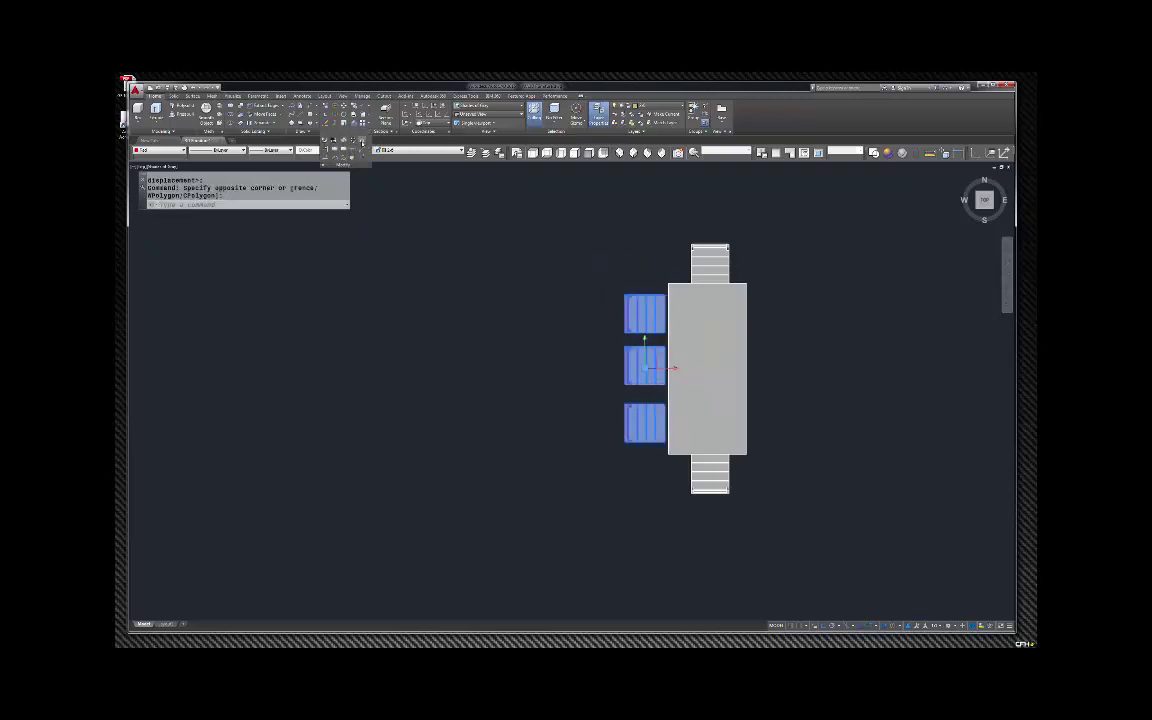
{"action": "left_click", "coordinate": [361, 140]}
{"action": "left_click", "coordinate": [708, 284]}
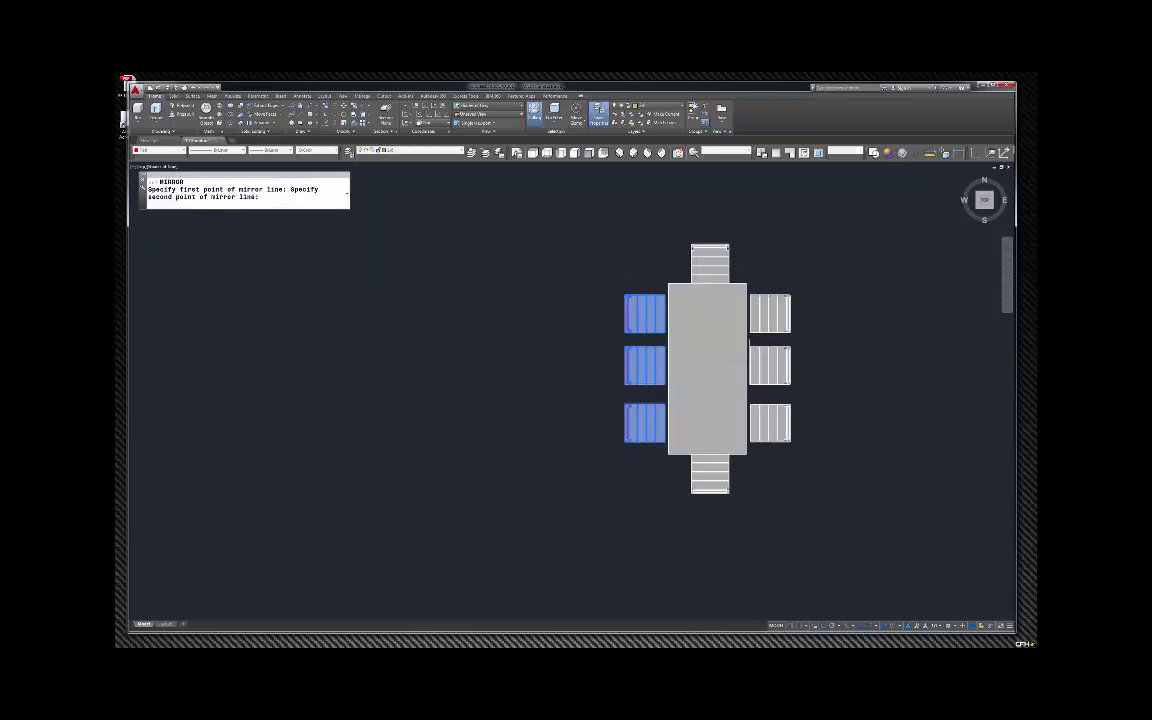
{"action": "left_click", "coordinate": [771, 488]}
{"action": "key", "text": "Return"}
Move the chair at the table's north end slightly west.
{"action": "left_click", "coordinate": [795, 257]}
{"action": "left_click", "coordinate": [697, 238]}
{"action": "type", "text": "m"}
{"action": "key", "text": "Return"}
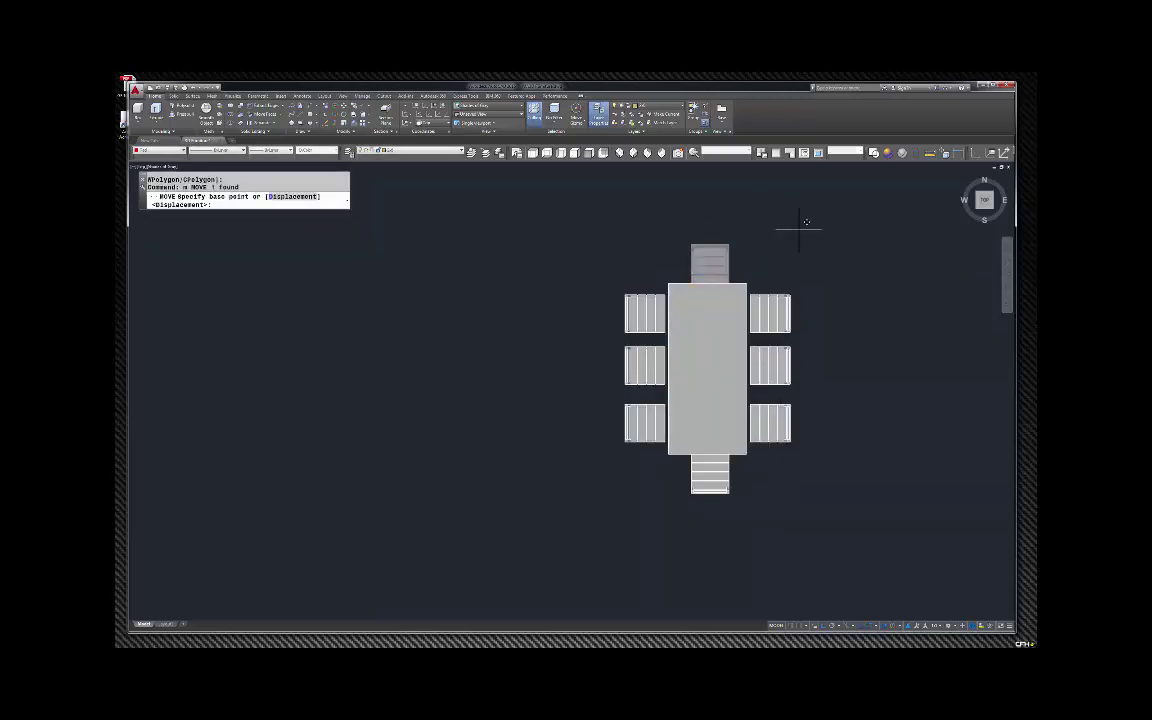
{"action": "left_click", "coordinate": [801, 227]}
{"action": "left_click", "coordinate": [798, 223]}
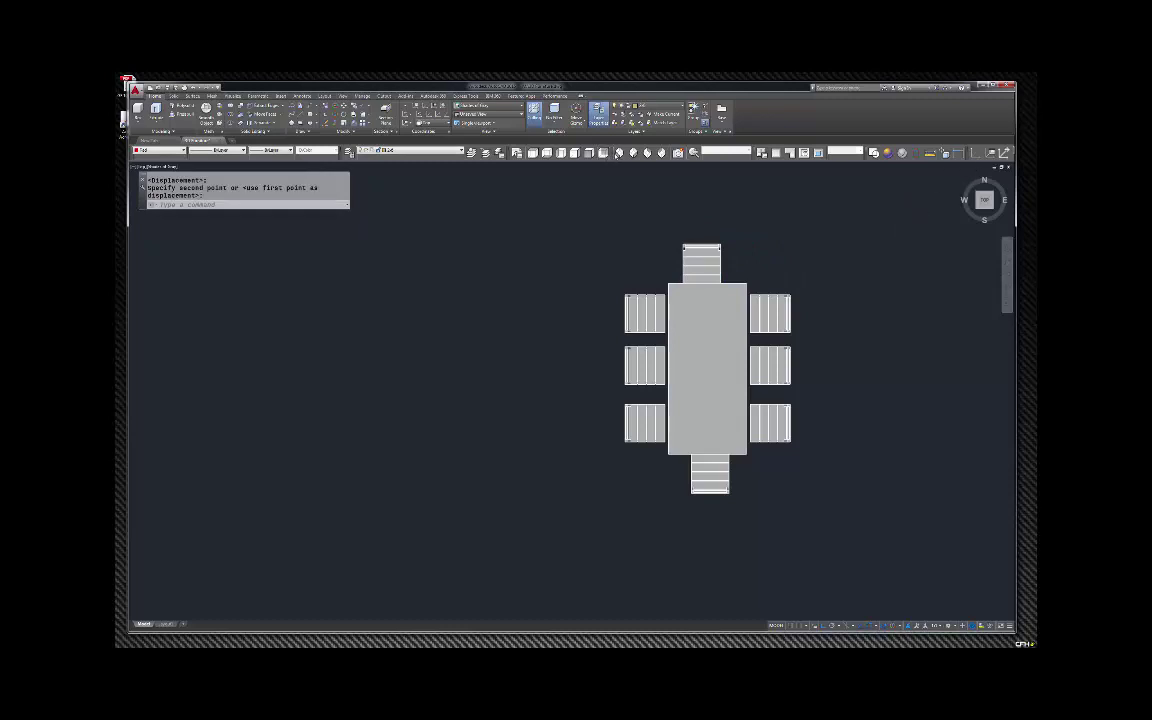
Examine the table and chair arrangement from southwest isometric, front, left and southeast isometric views.
{"action": "left_click", "coordinate": [618, 154]}
{"action": "scroll", "coordinate": [631, 216], "scroll_direction": "up", "scroll_amount": 3}
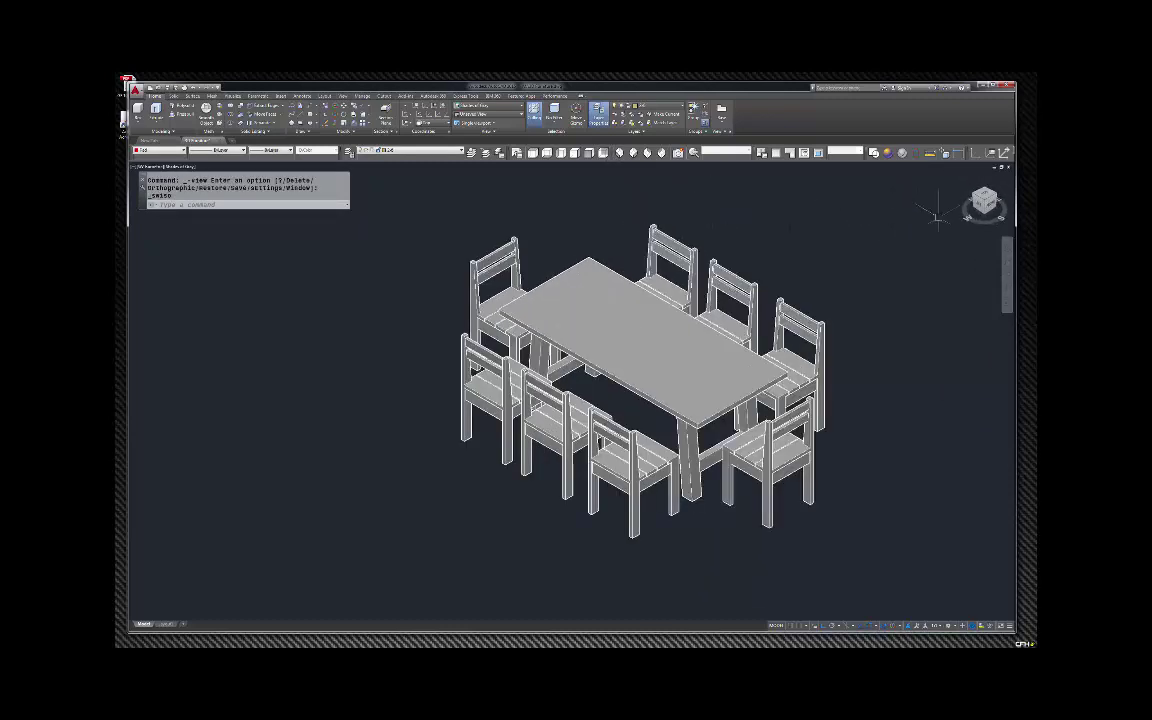
{"action": "left_click", "coordinate": [978, 209]}
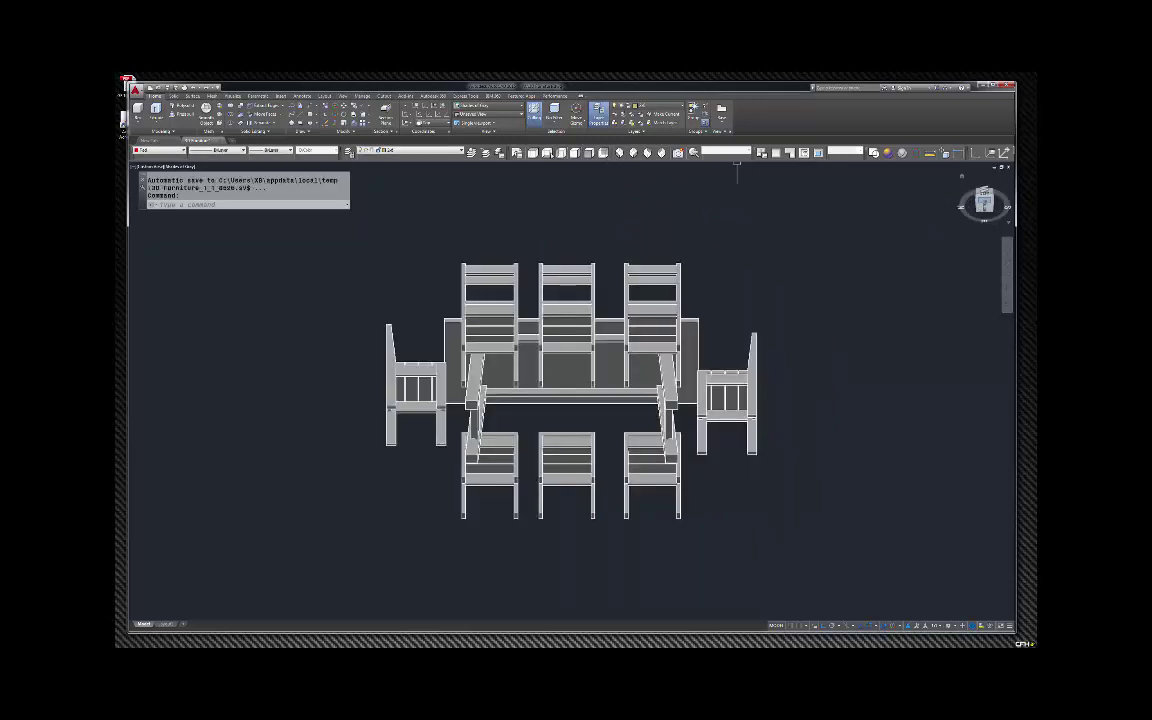
{"action": "left_click", "coordinate": [596, 152]}
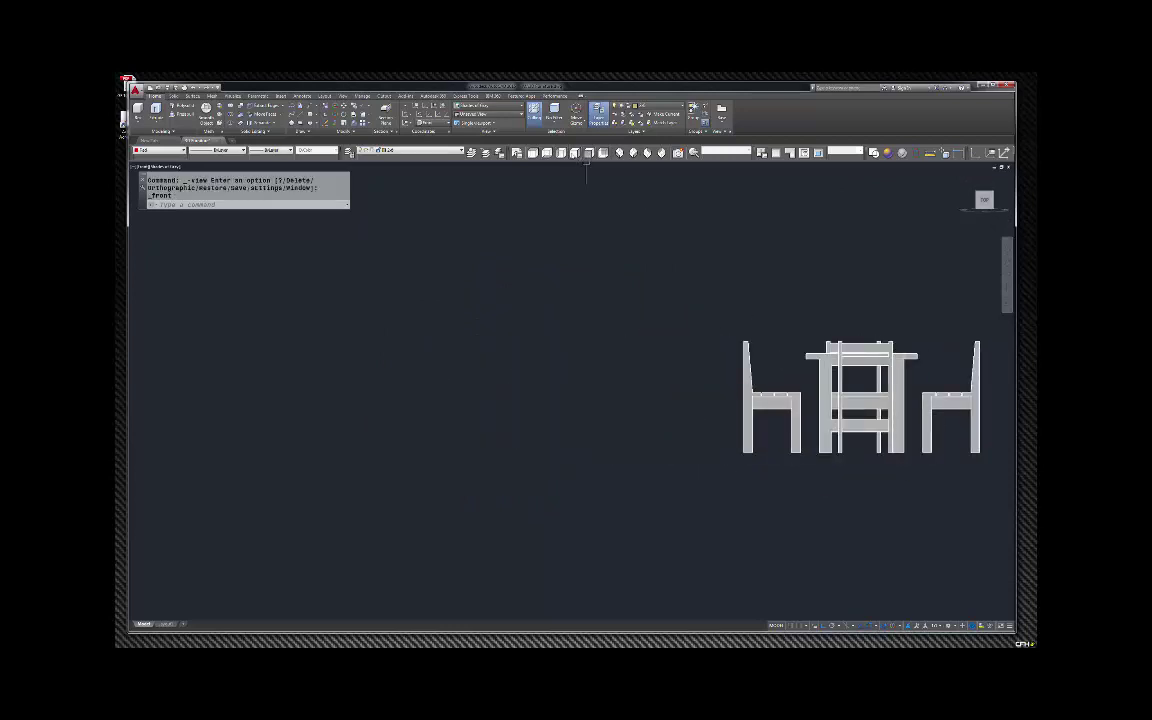
{"action": "left_click", "coordinate": [561, 152]}
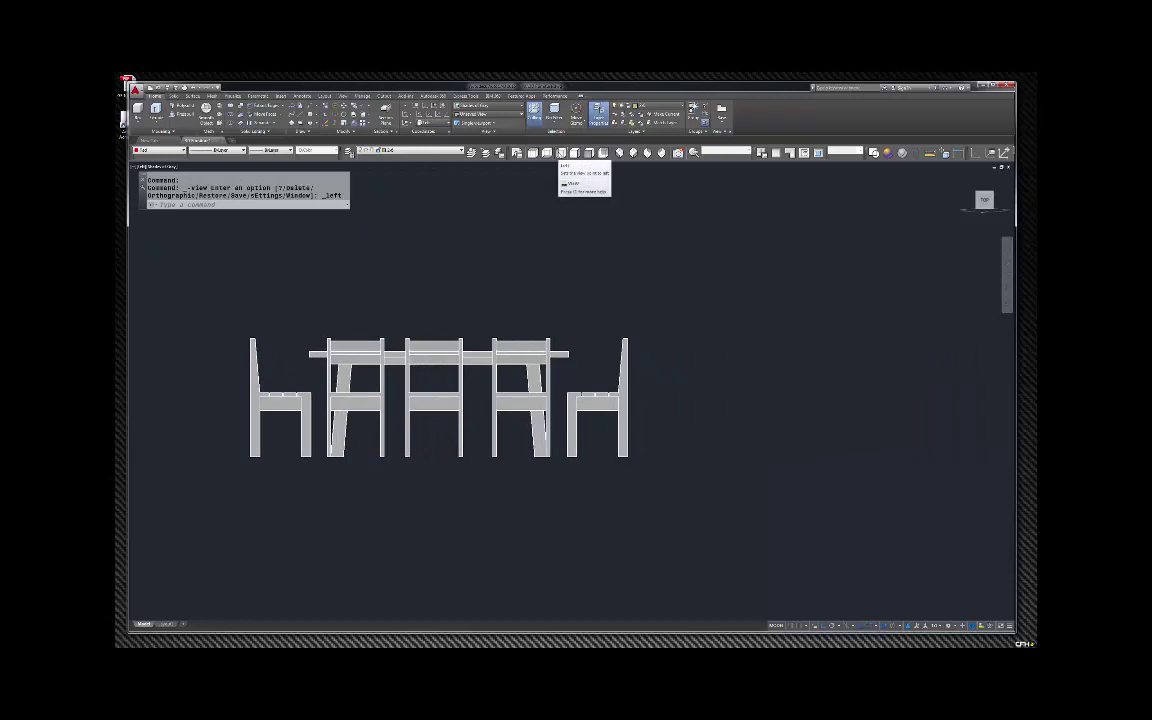
{"action": "left_click", "coordinate": [633, 152]}
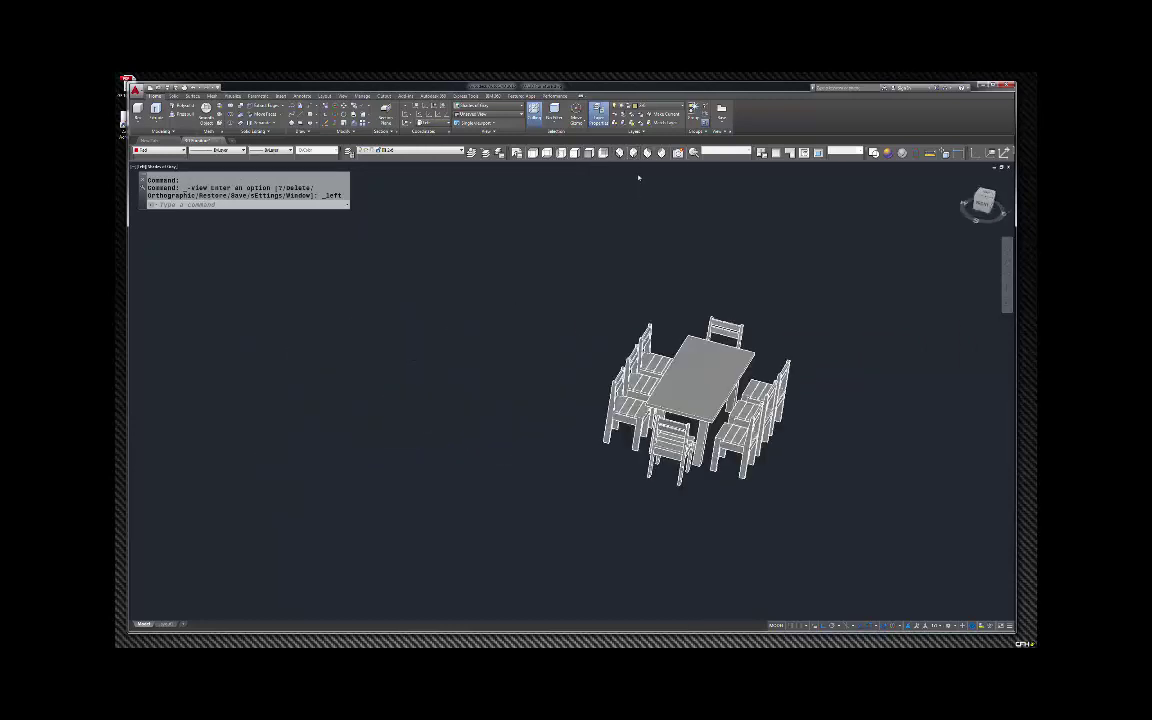
{"action": "scroll", "coordinate": [870, 400], "scroll_direction": "up", "scroll_amount": 3}
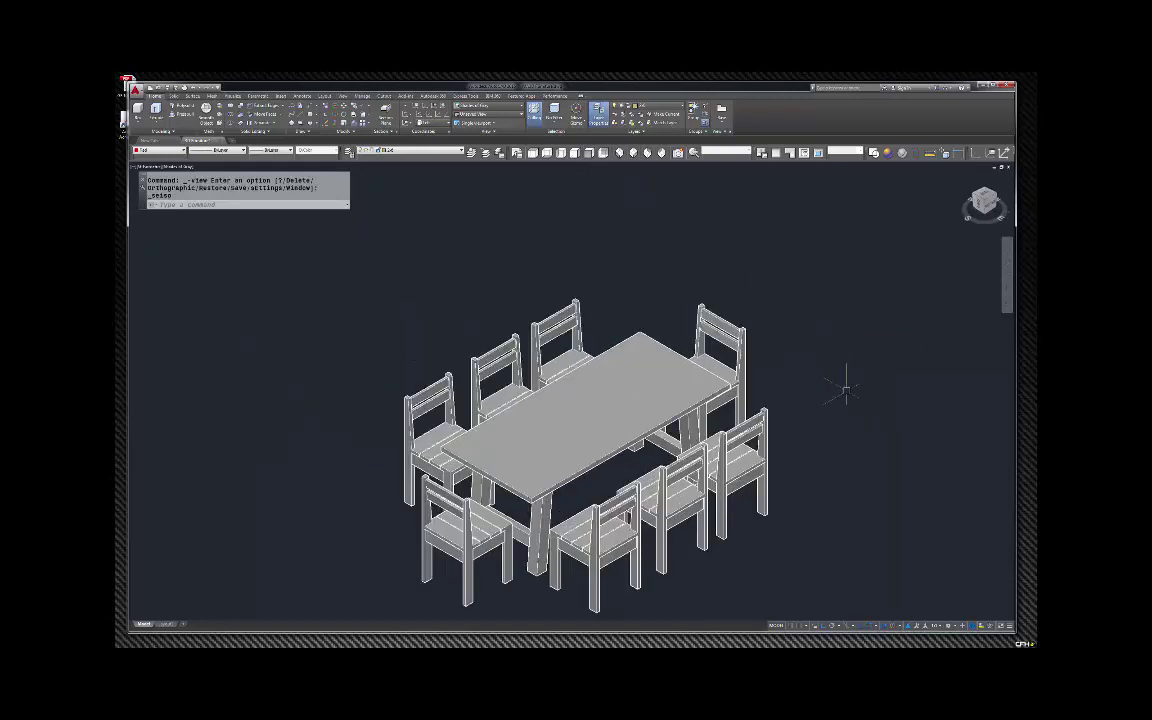
{"action": "scroll", "coordinate": [571, 257], "scroll_direction": "down", "scroll_amount": 2}
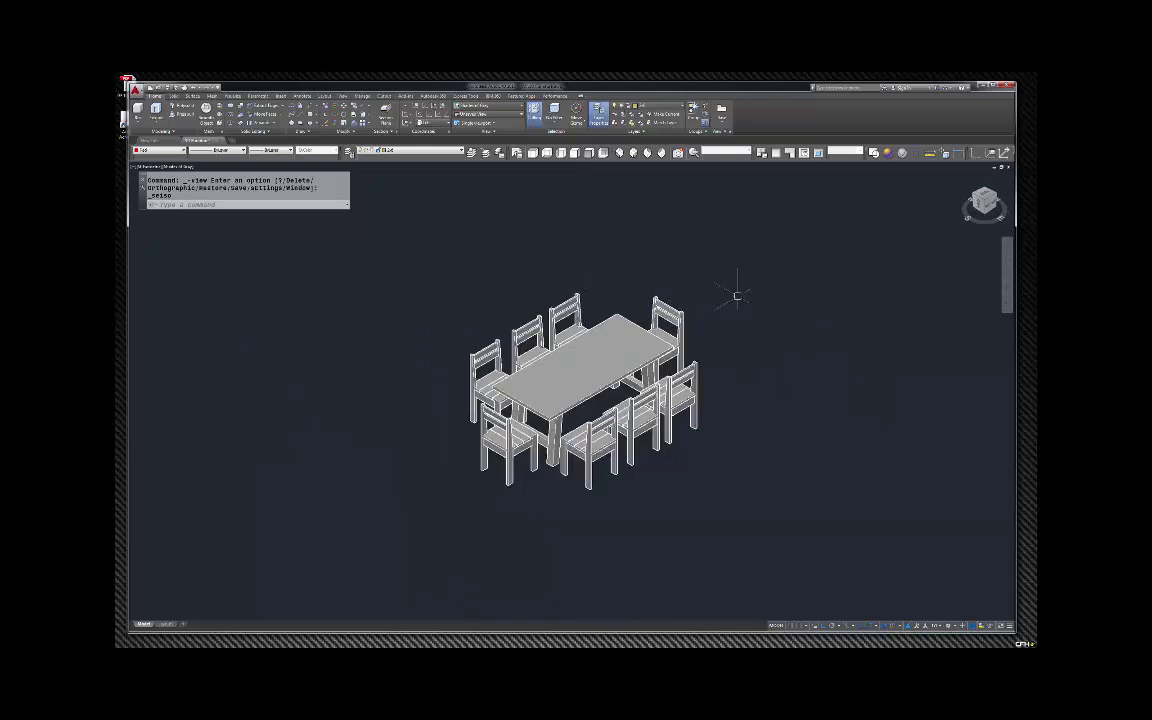